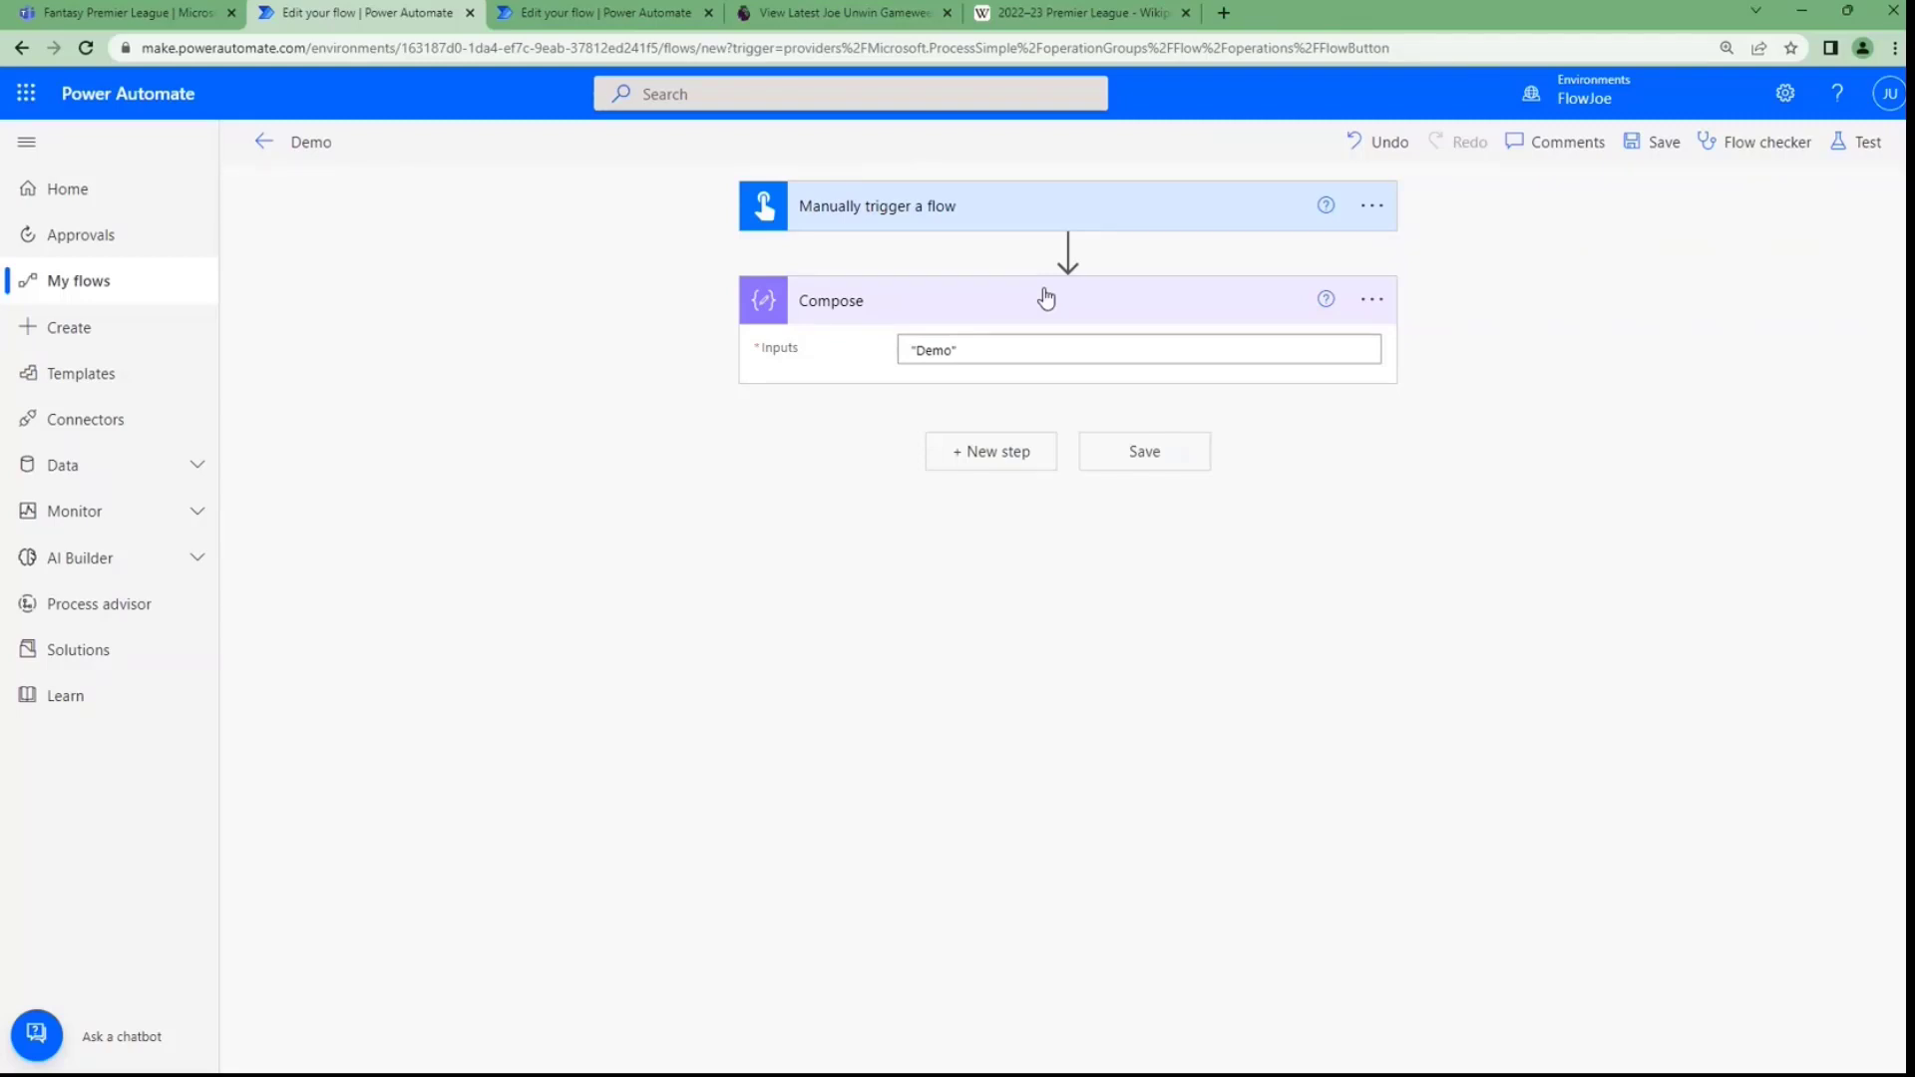
# Delete the Compose action from the Demo flow
pyautogui.click(1371, 300)
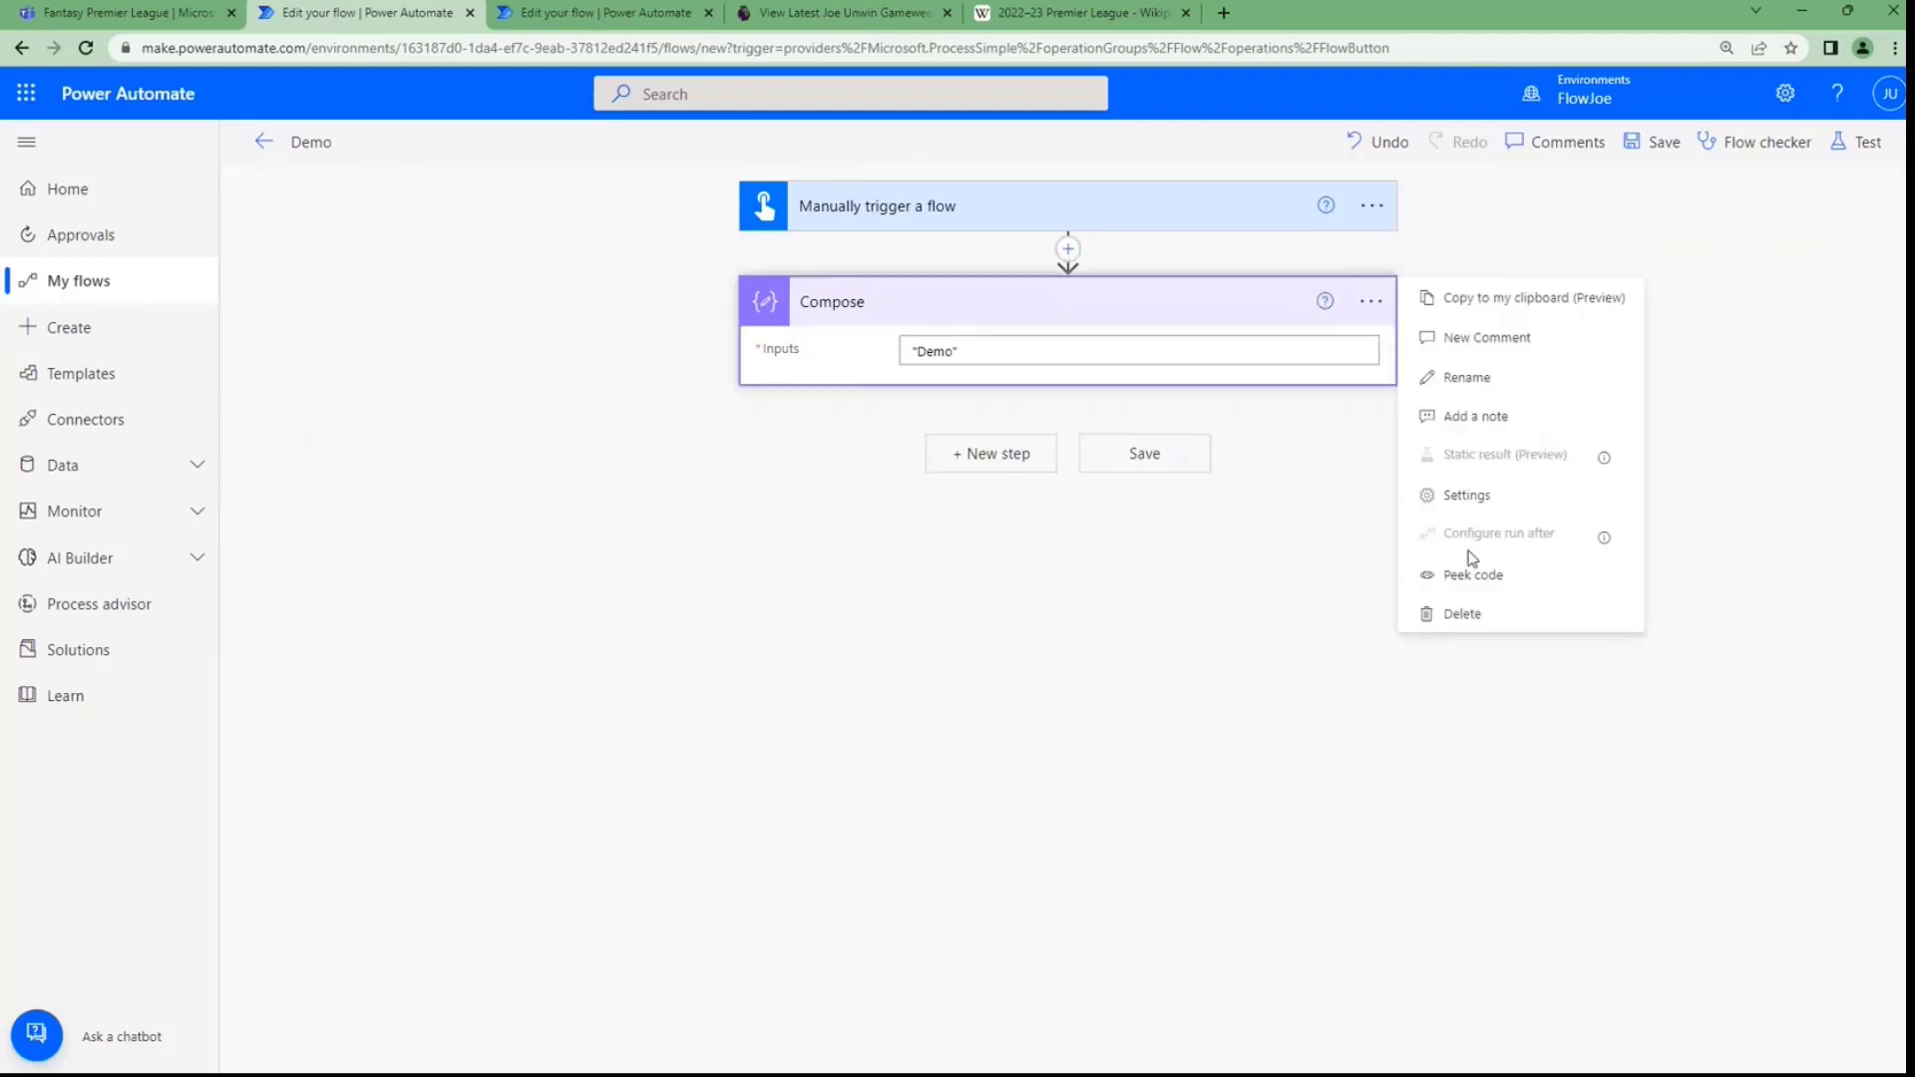
pyautogui.click(1464, 616)
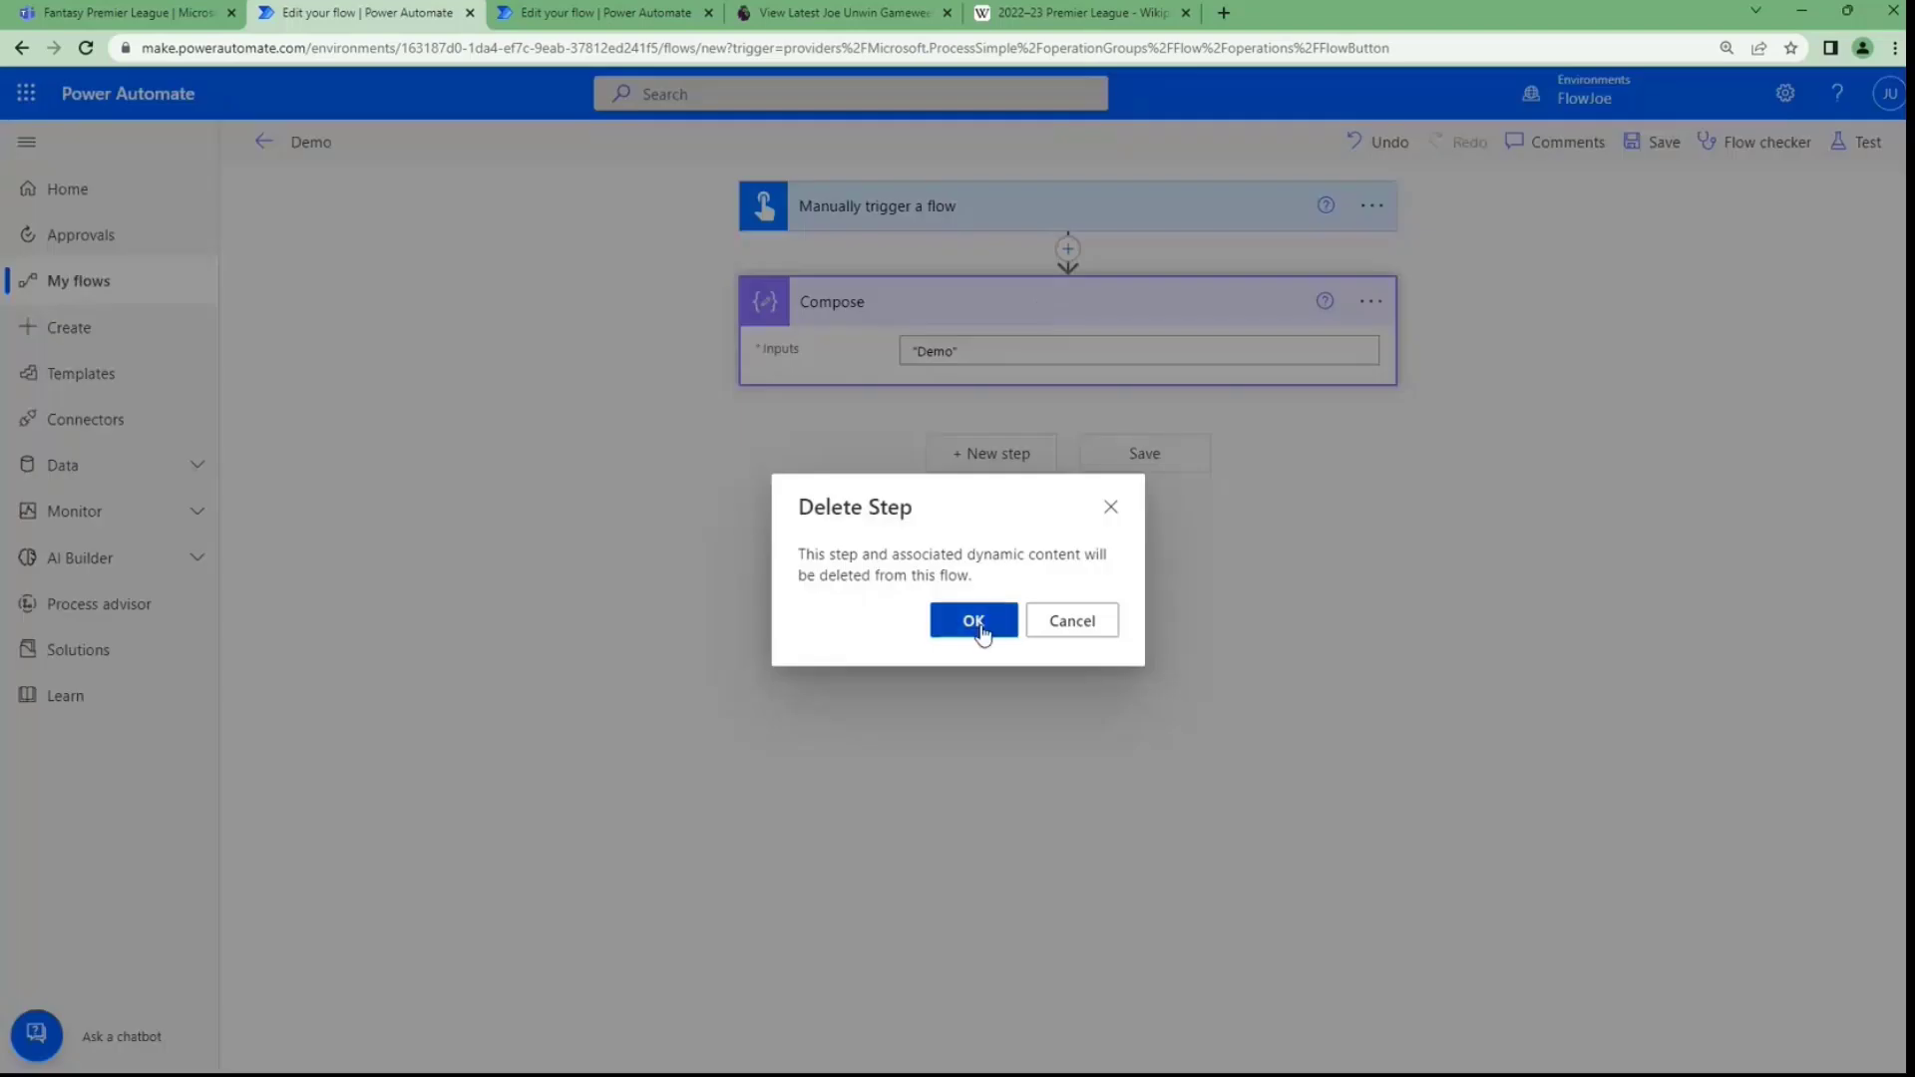
pyautogui.click(978, 620)
# Add the Classic League Standings action from the Fantasy Premier League (Independent Publisher) connector after the manual trigger
pyautogui.click(1005, 307)
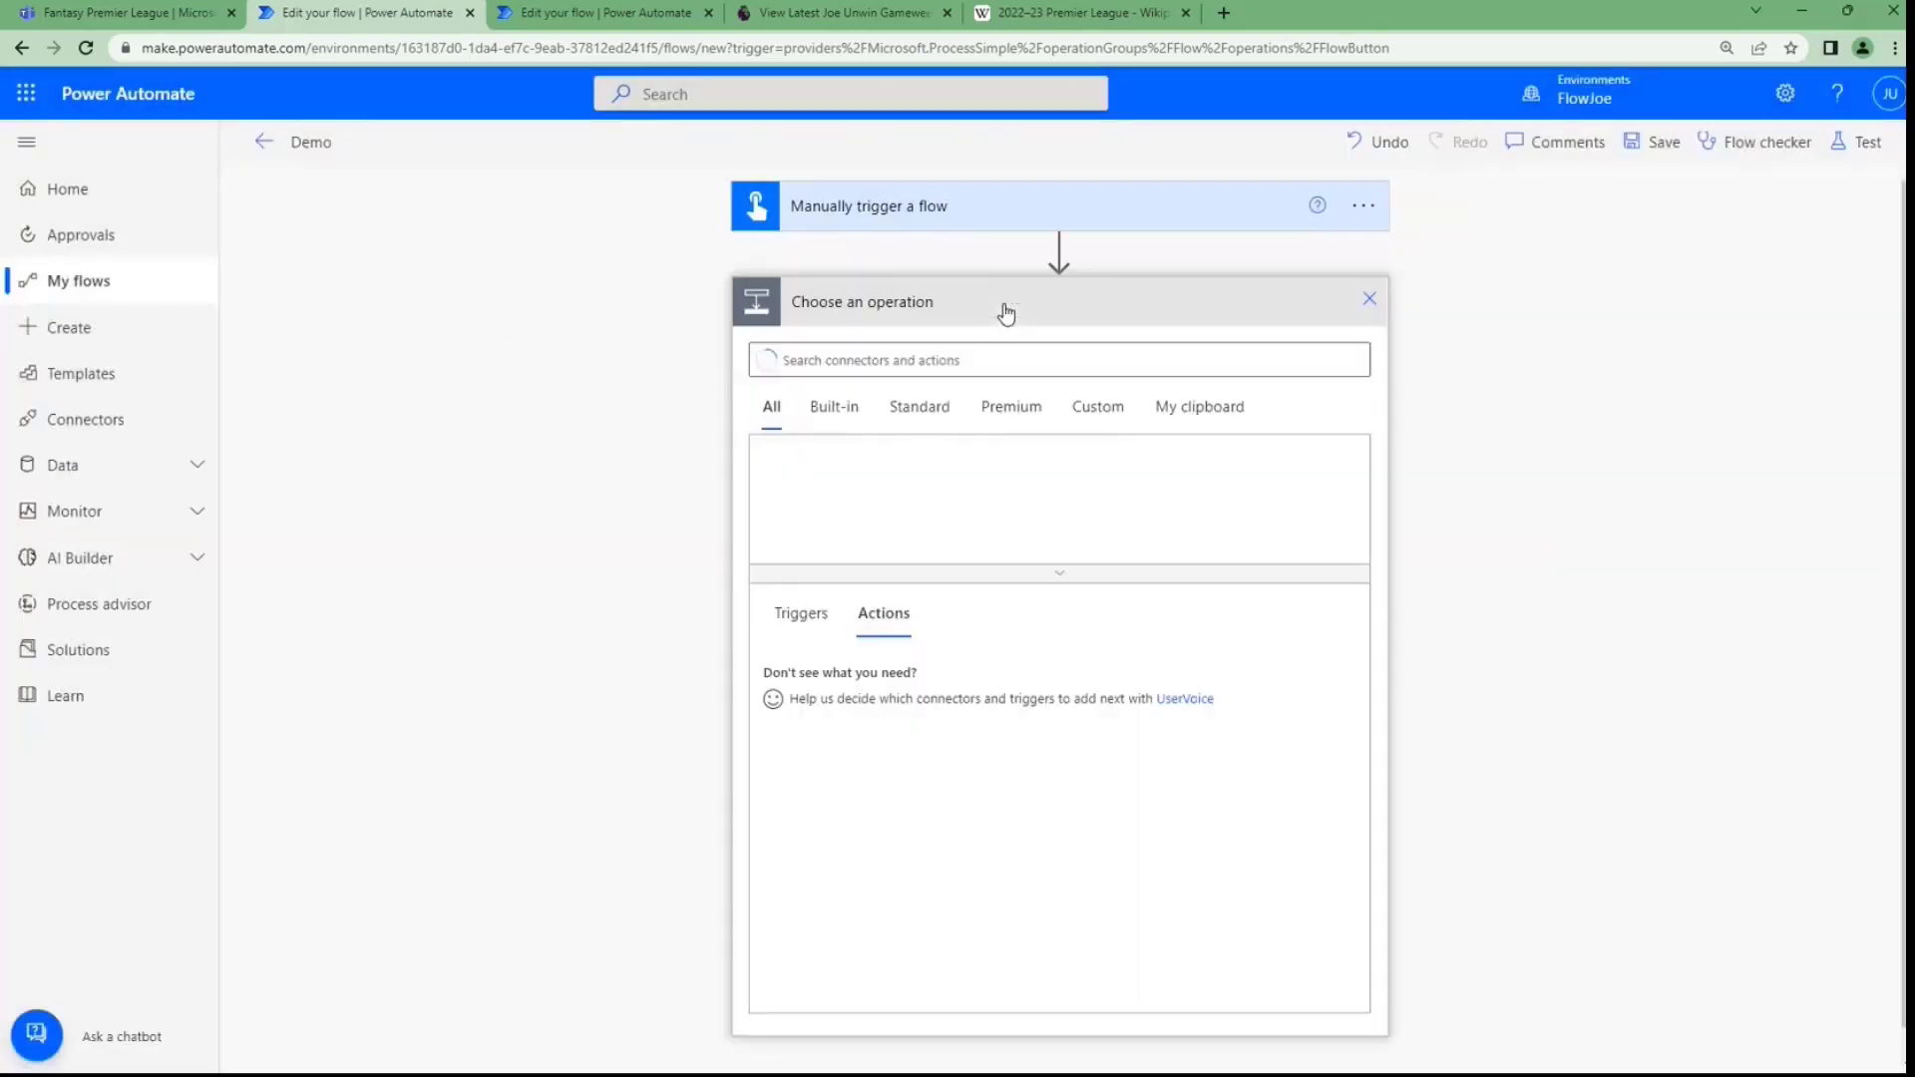
pyautogui.click(983, 356)
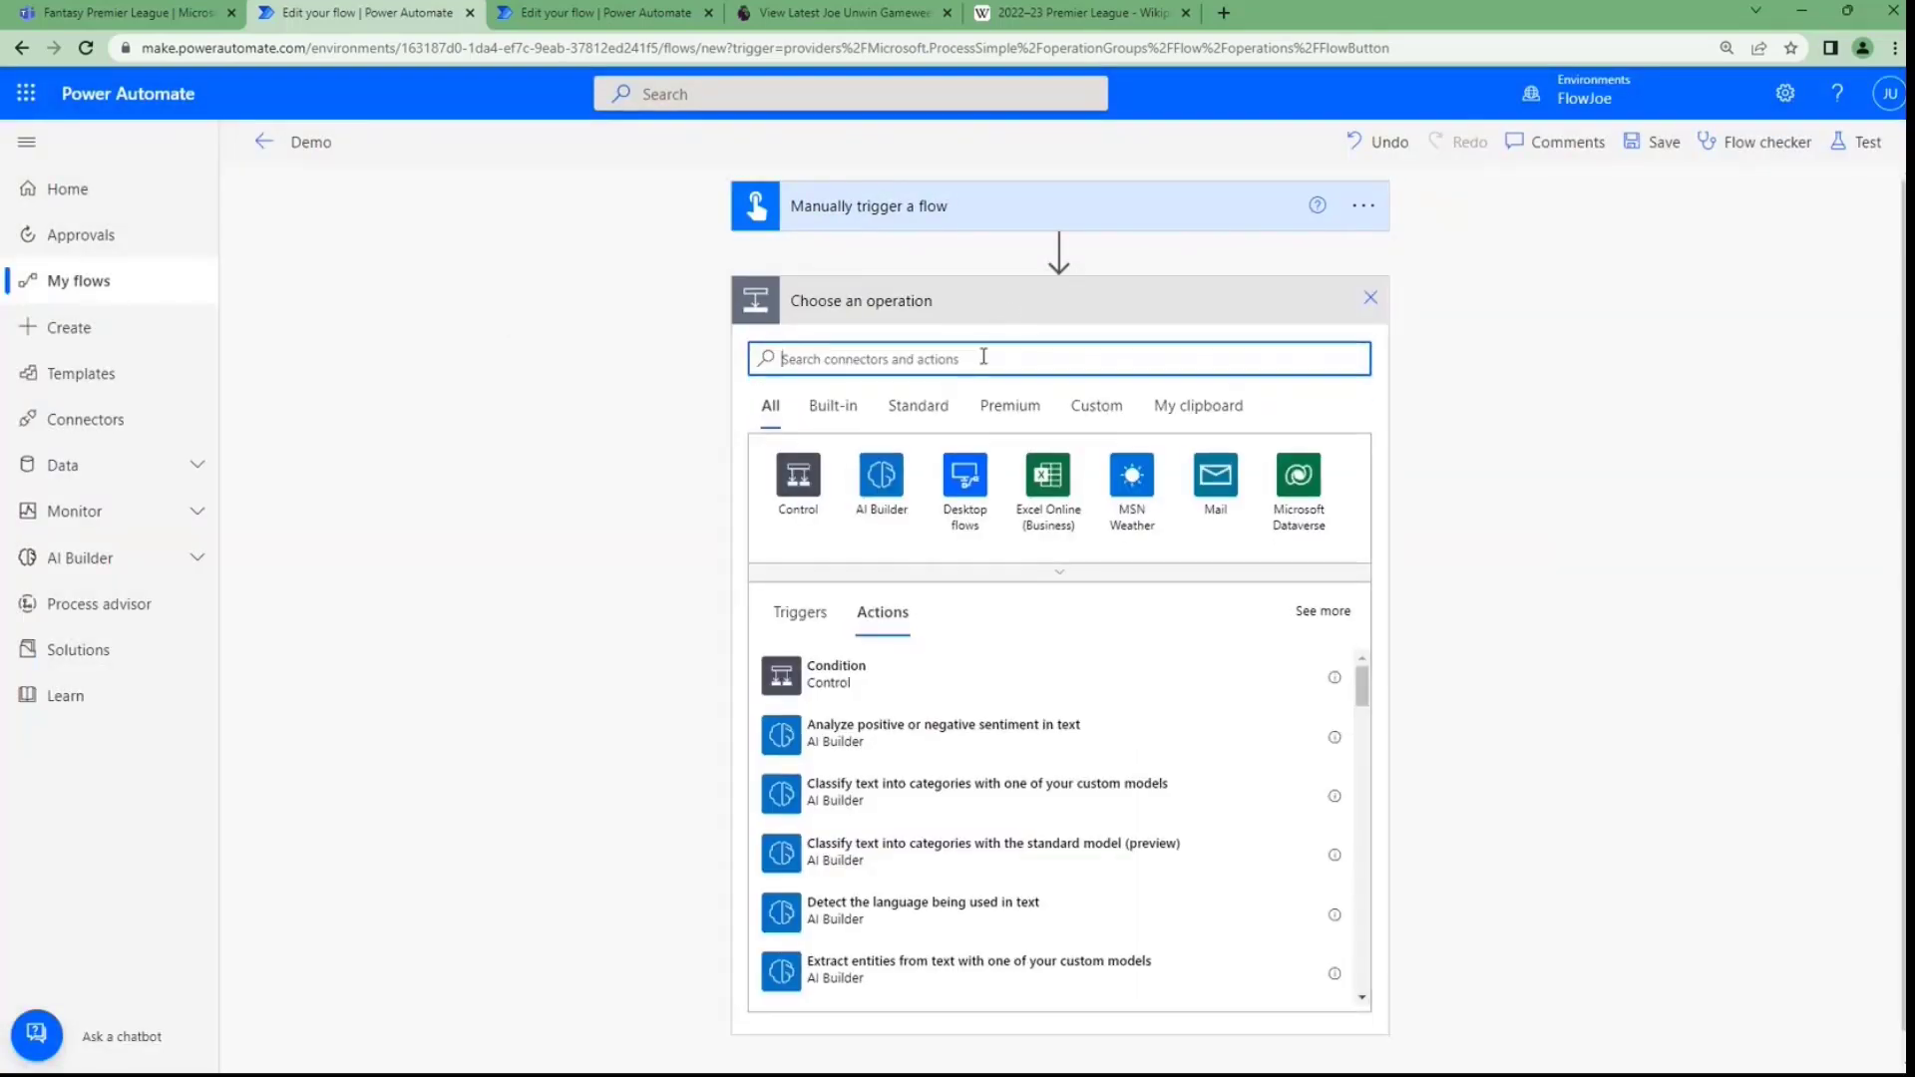
pyautogui.write('fartasy prem')
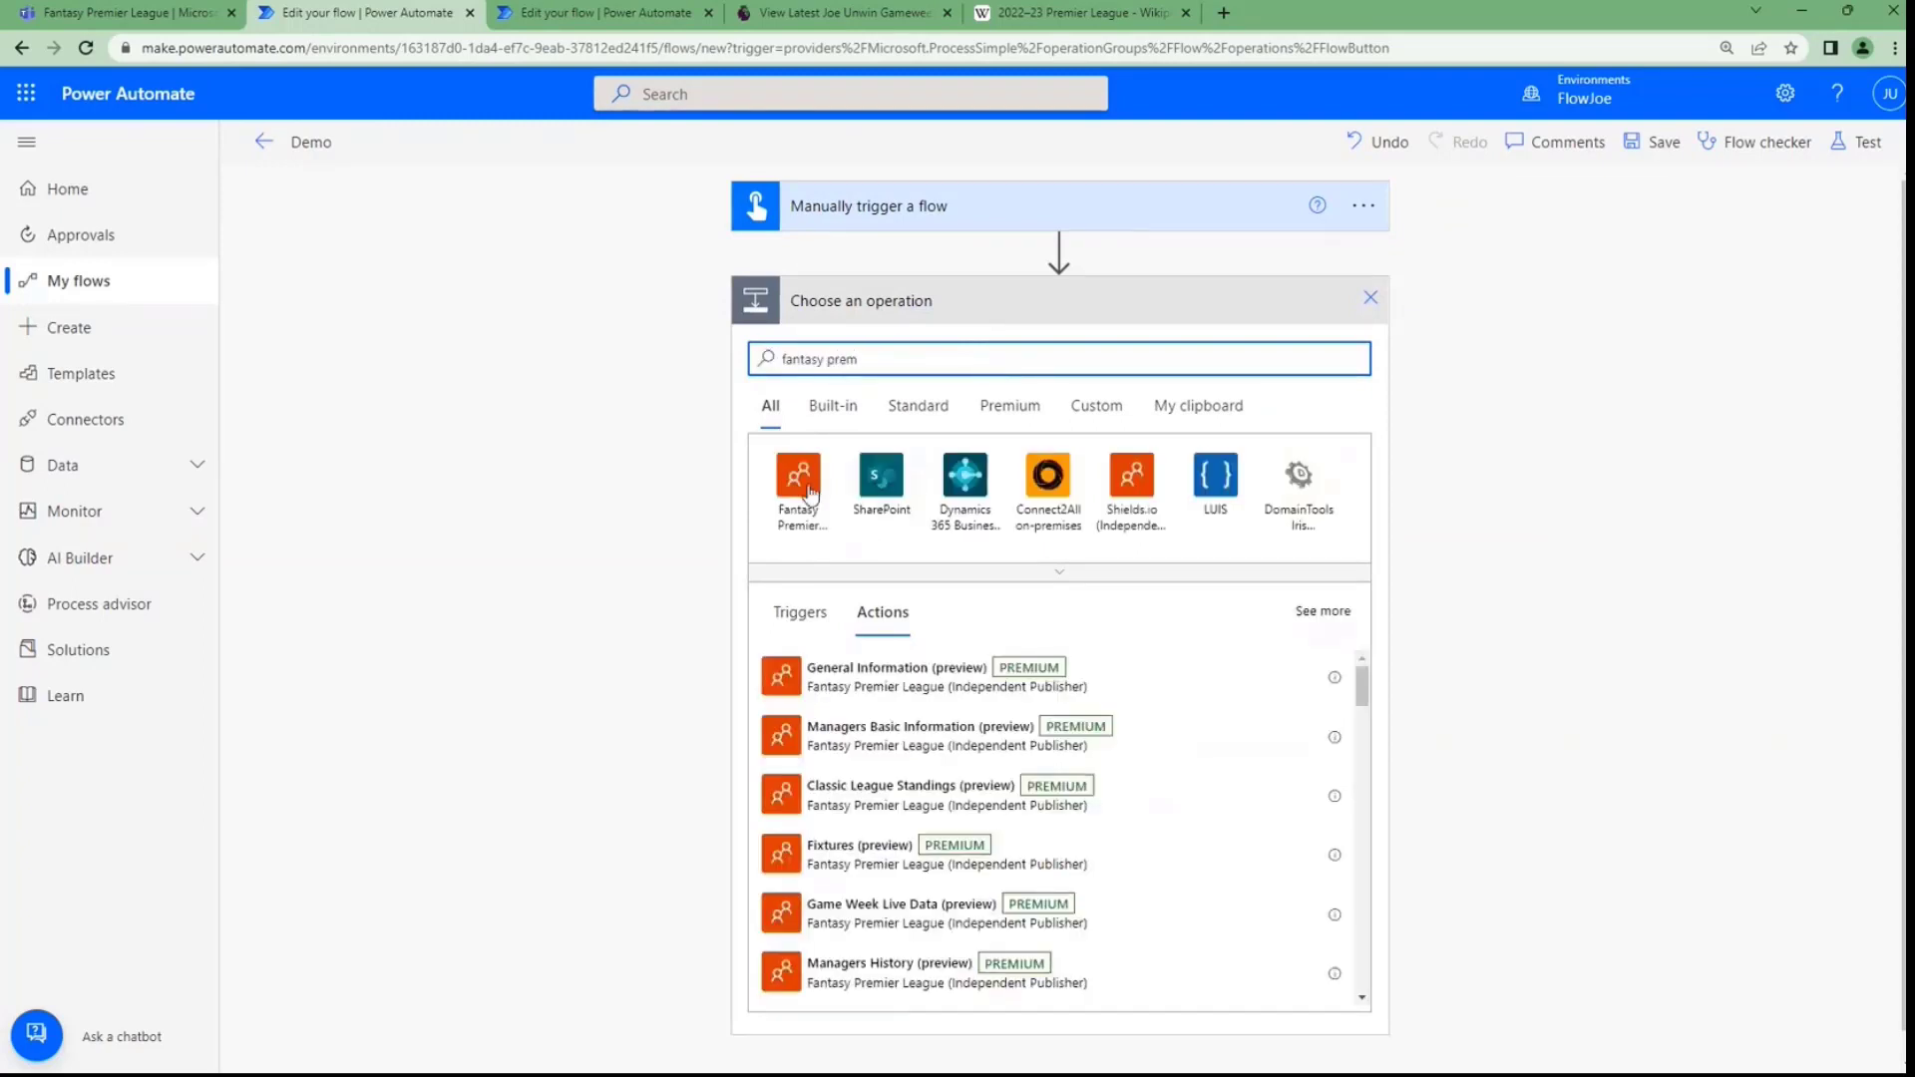
pyautogui.click(808, 489)
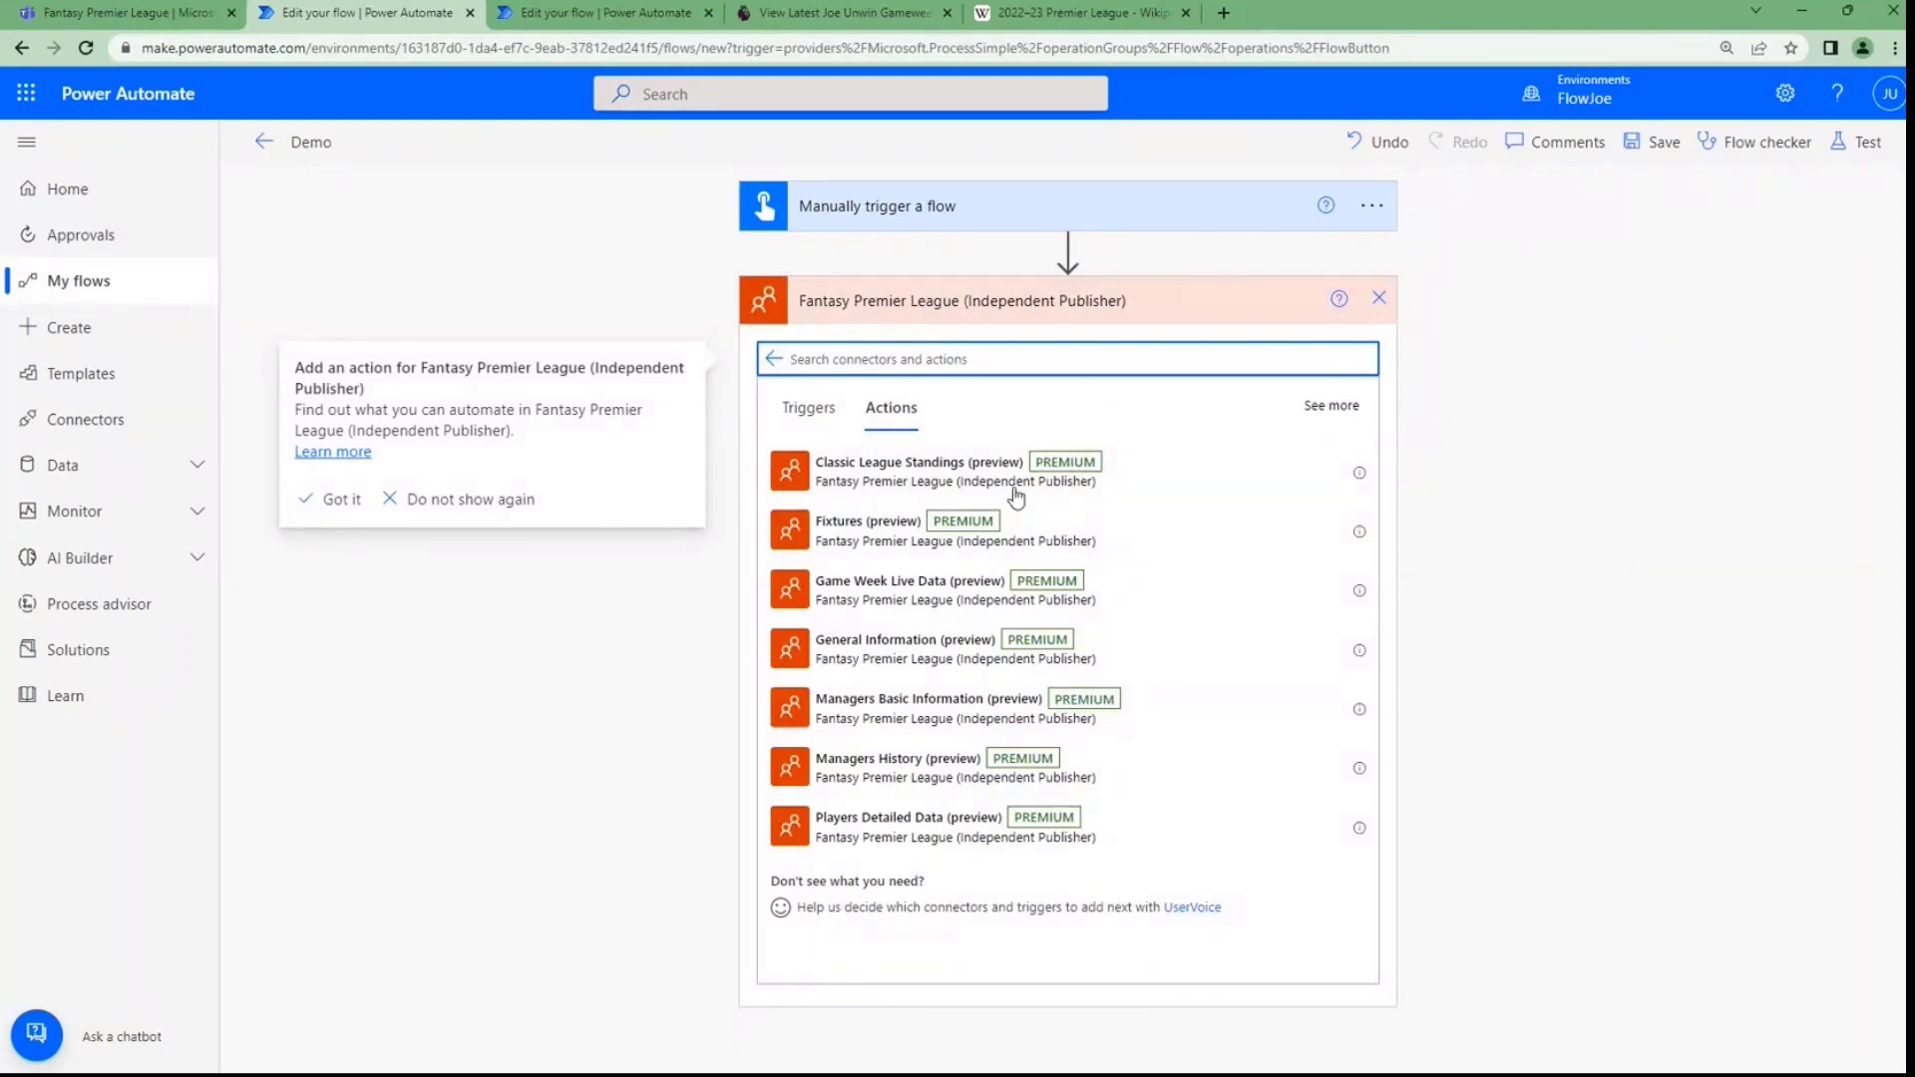
pyautogui.click(898, 482)
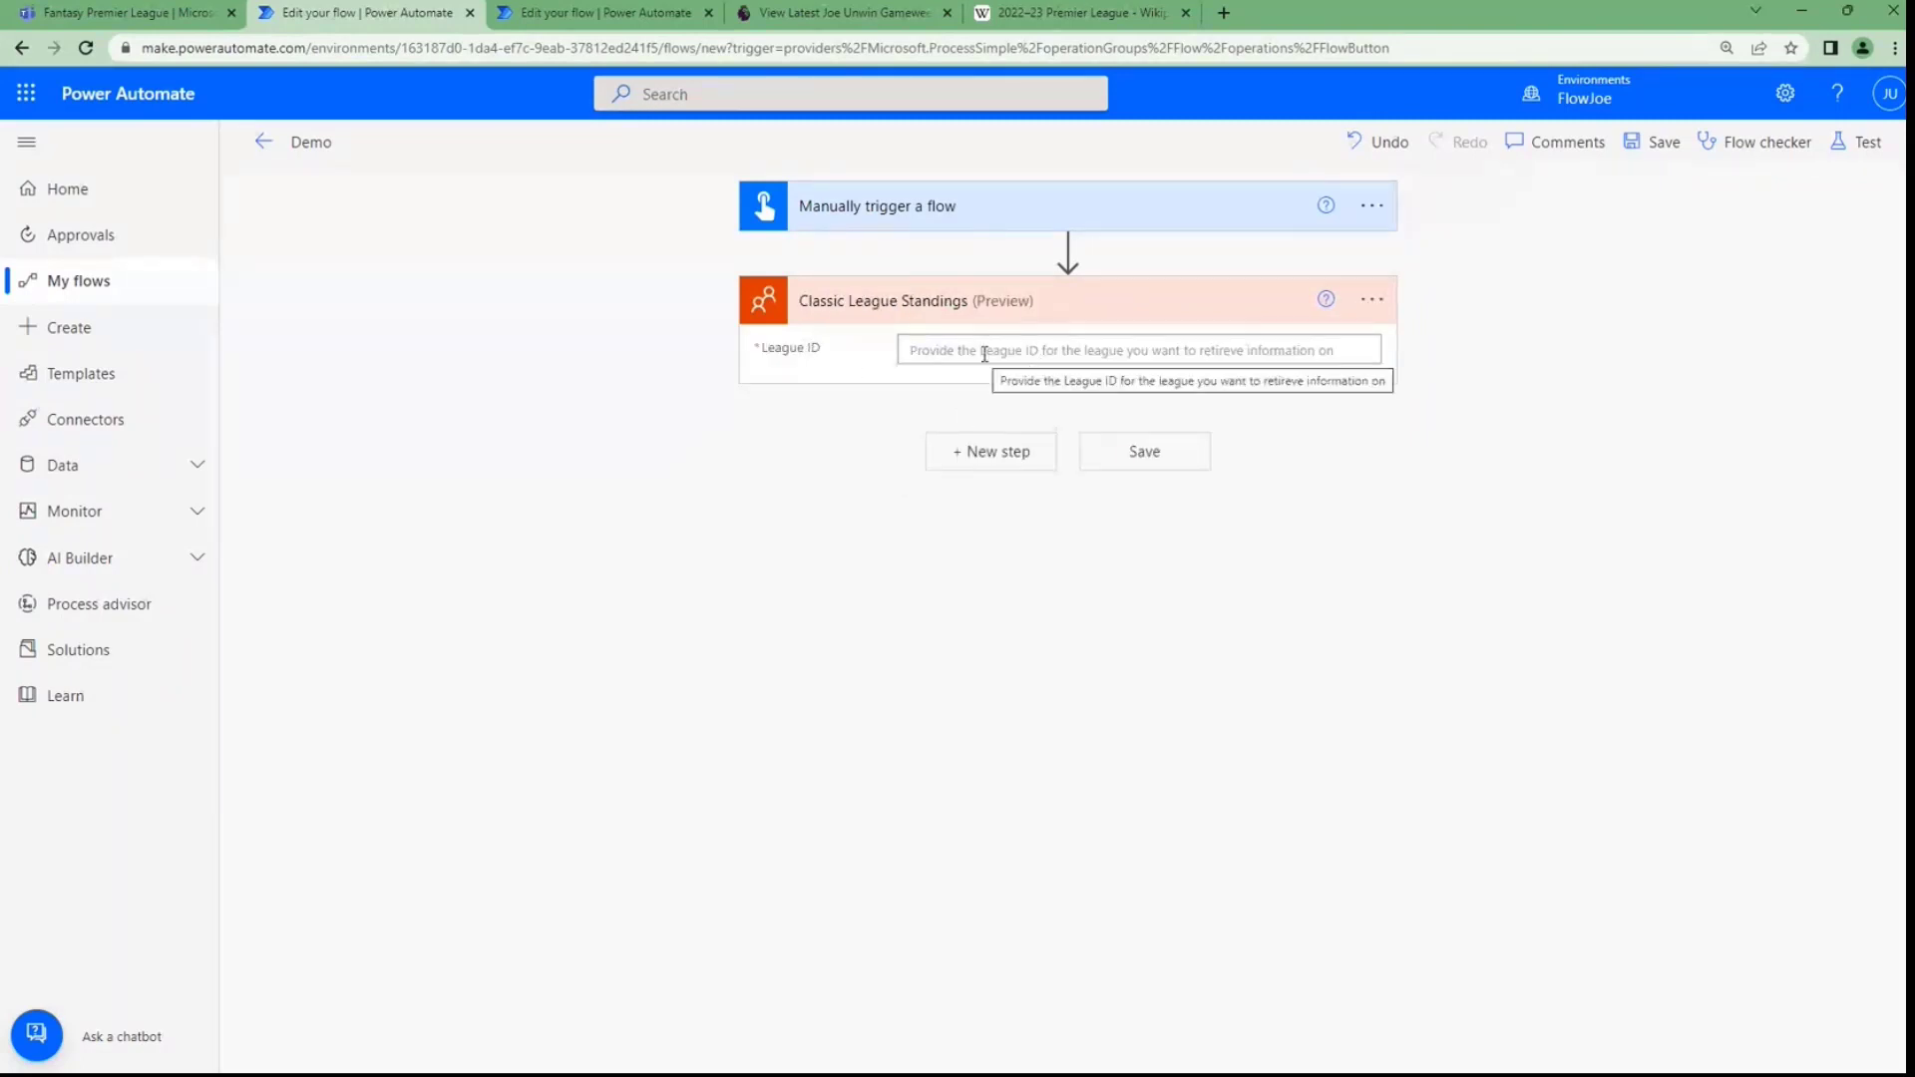
# Switch to the Fantasy Premier League site and open the Hitachi All Stars Super League standings from the team page
pyautogui.click(853, 18)
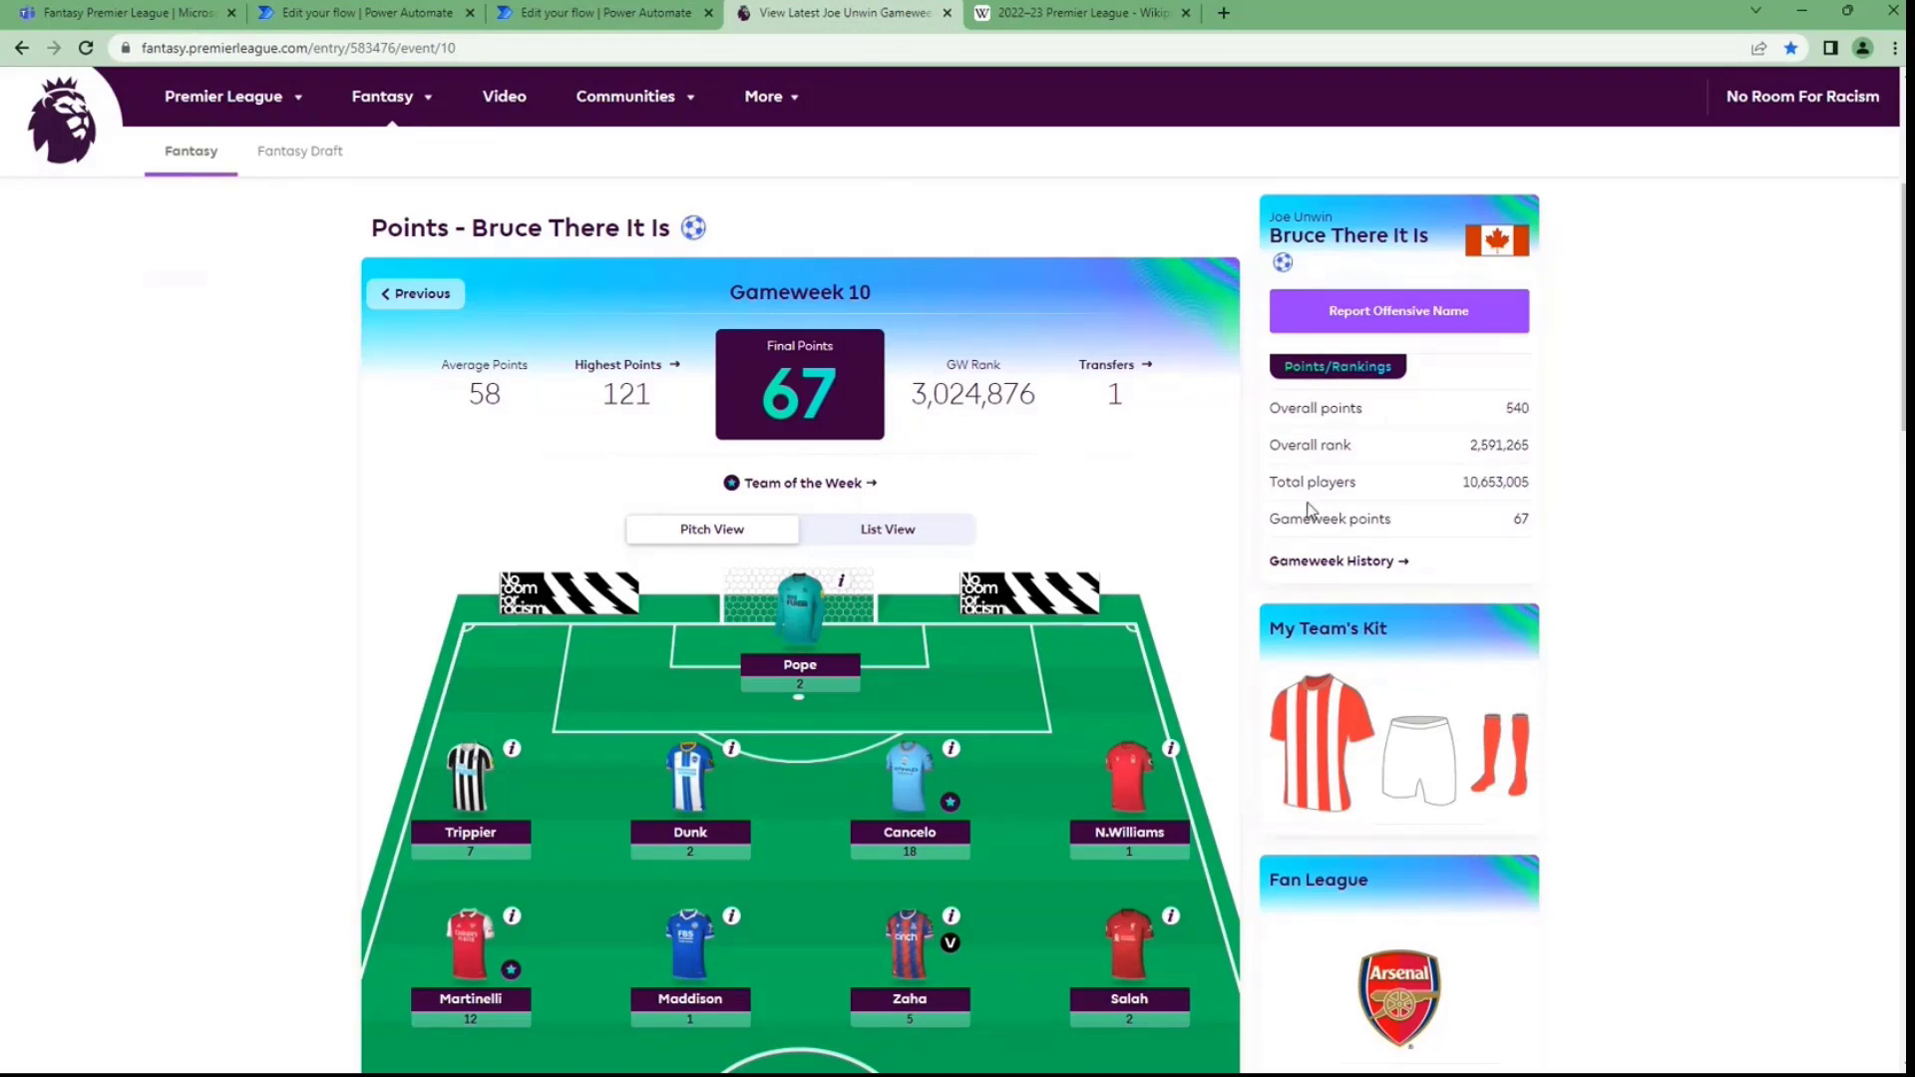
pyautogui.scroll(-2, 1310, 510)
pyautogui.scroll(-4, 987, 609)
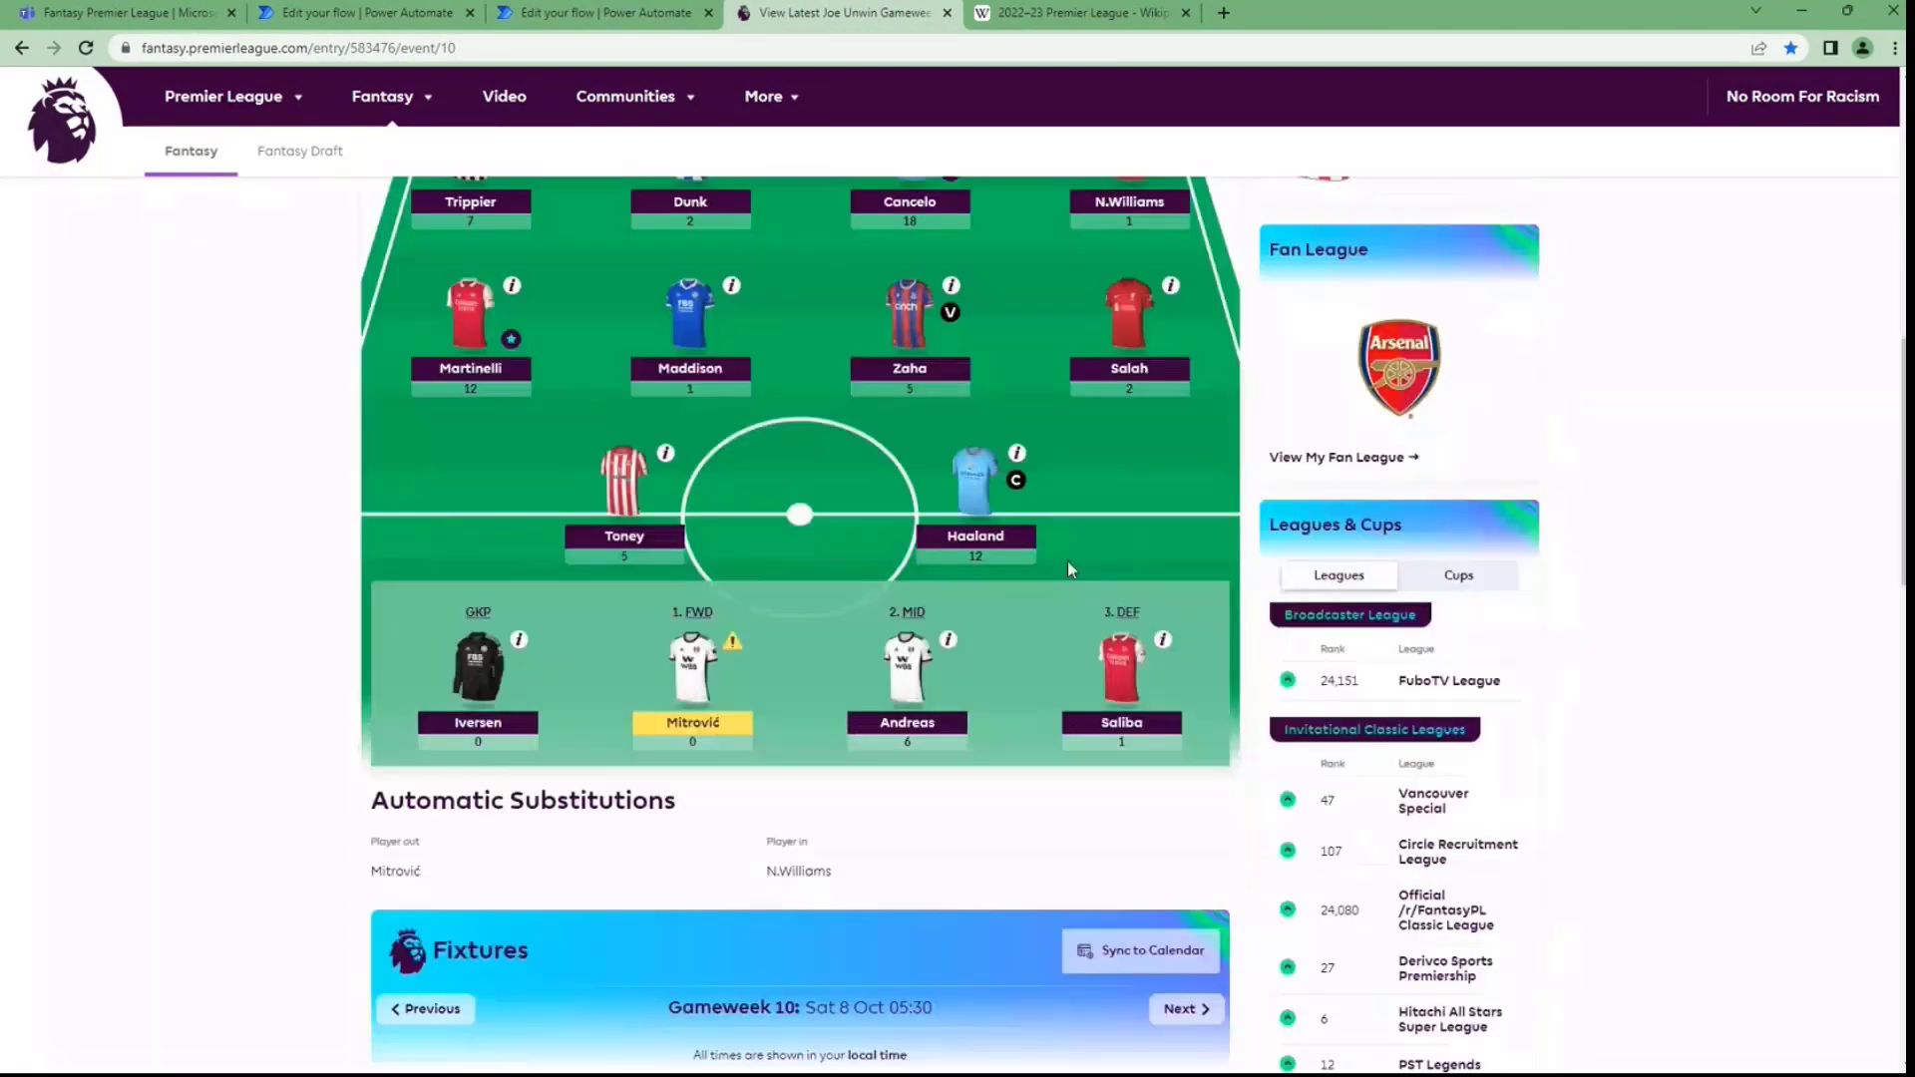
pyautogui.scroll(-2, 1068, 561)
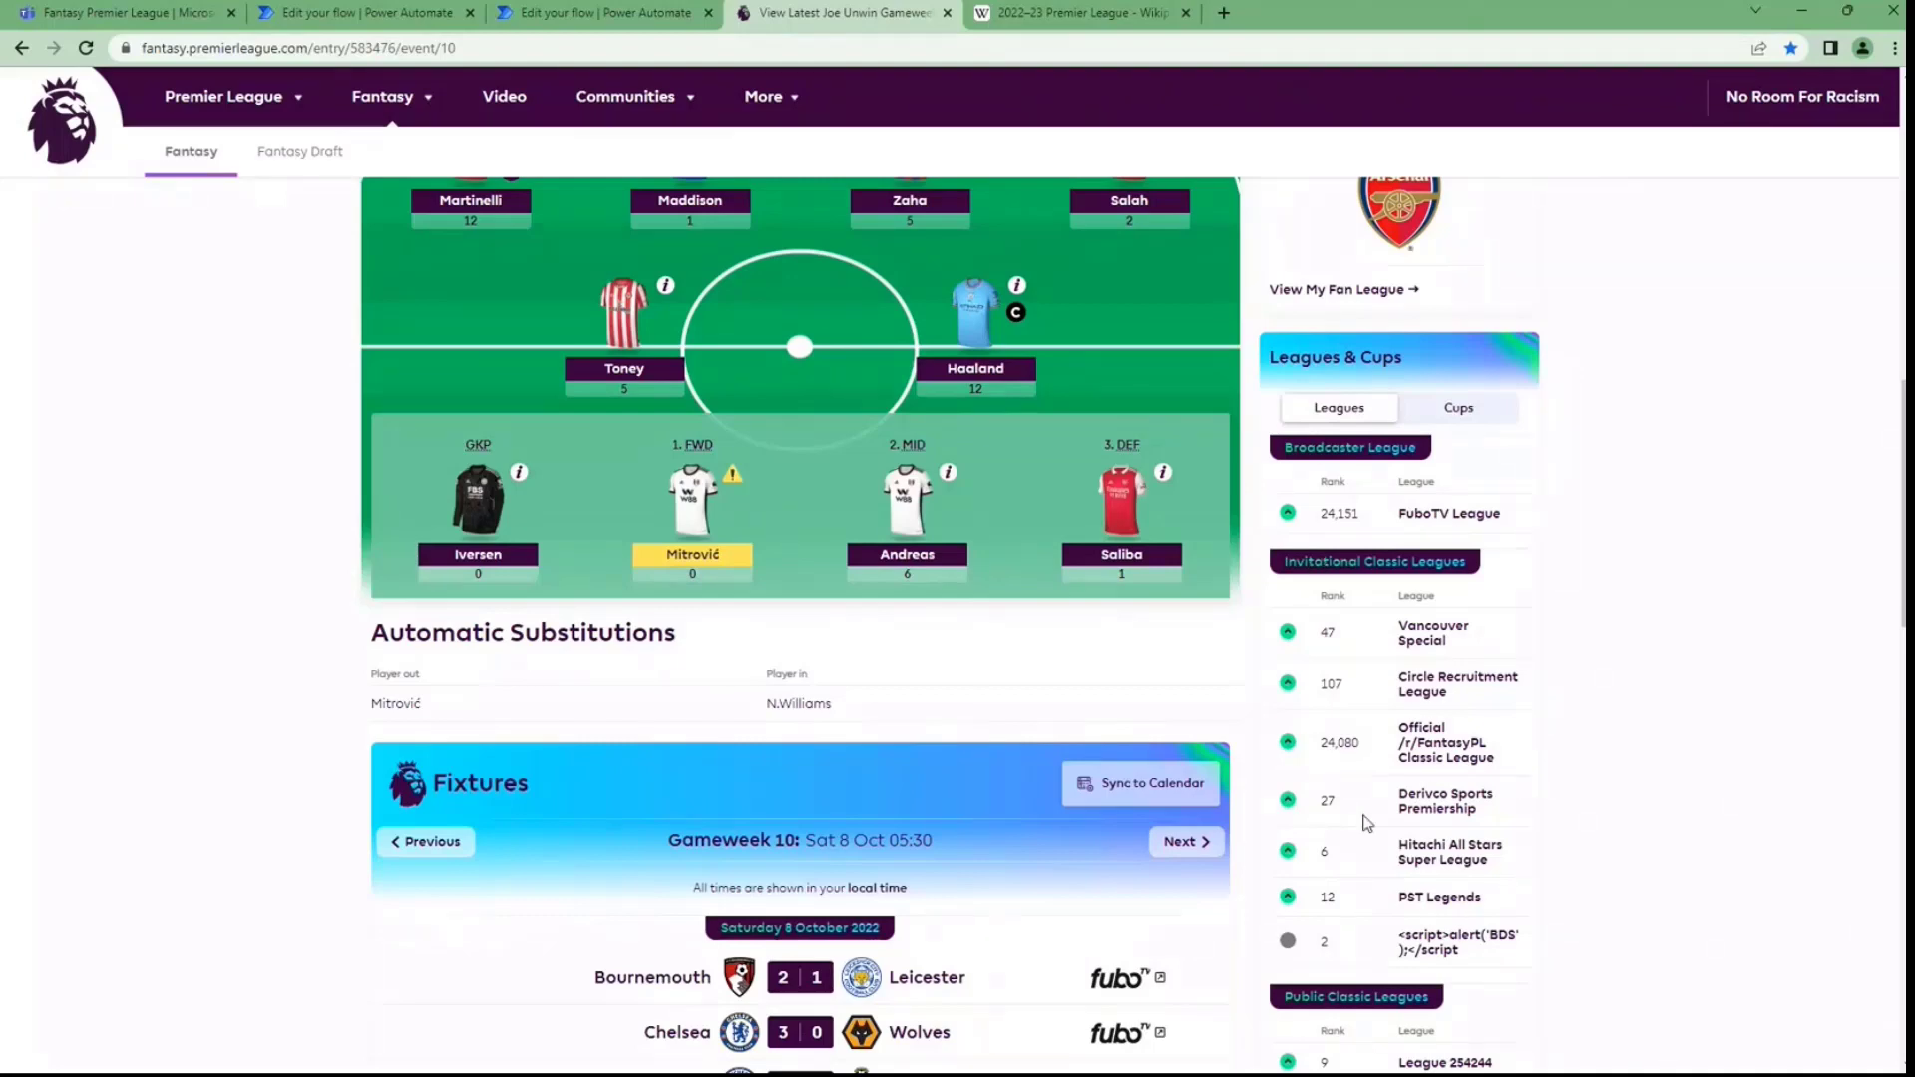
pyautogui.click(1460, 858)
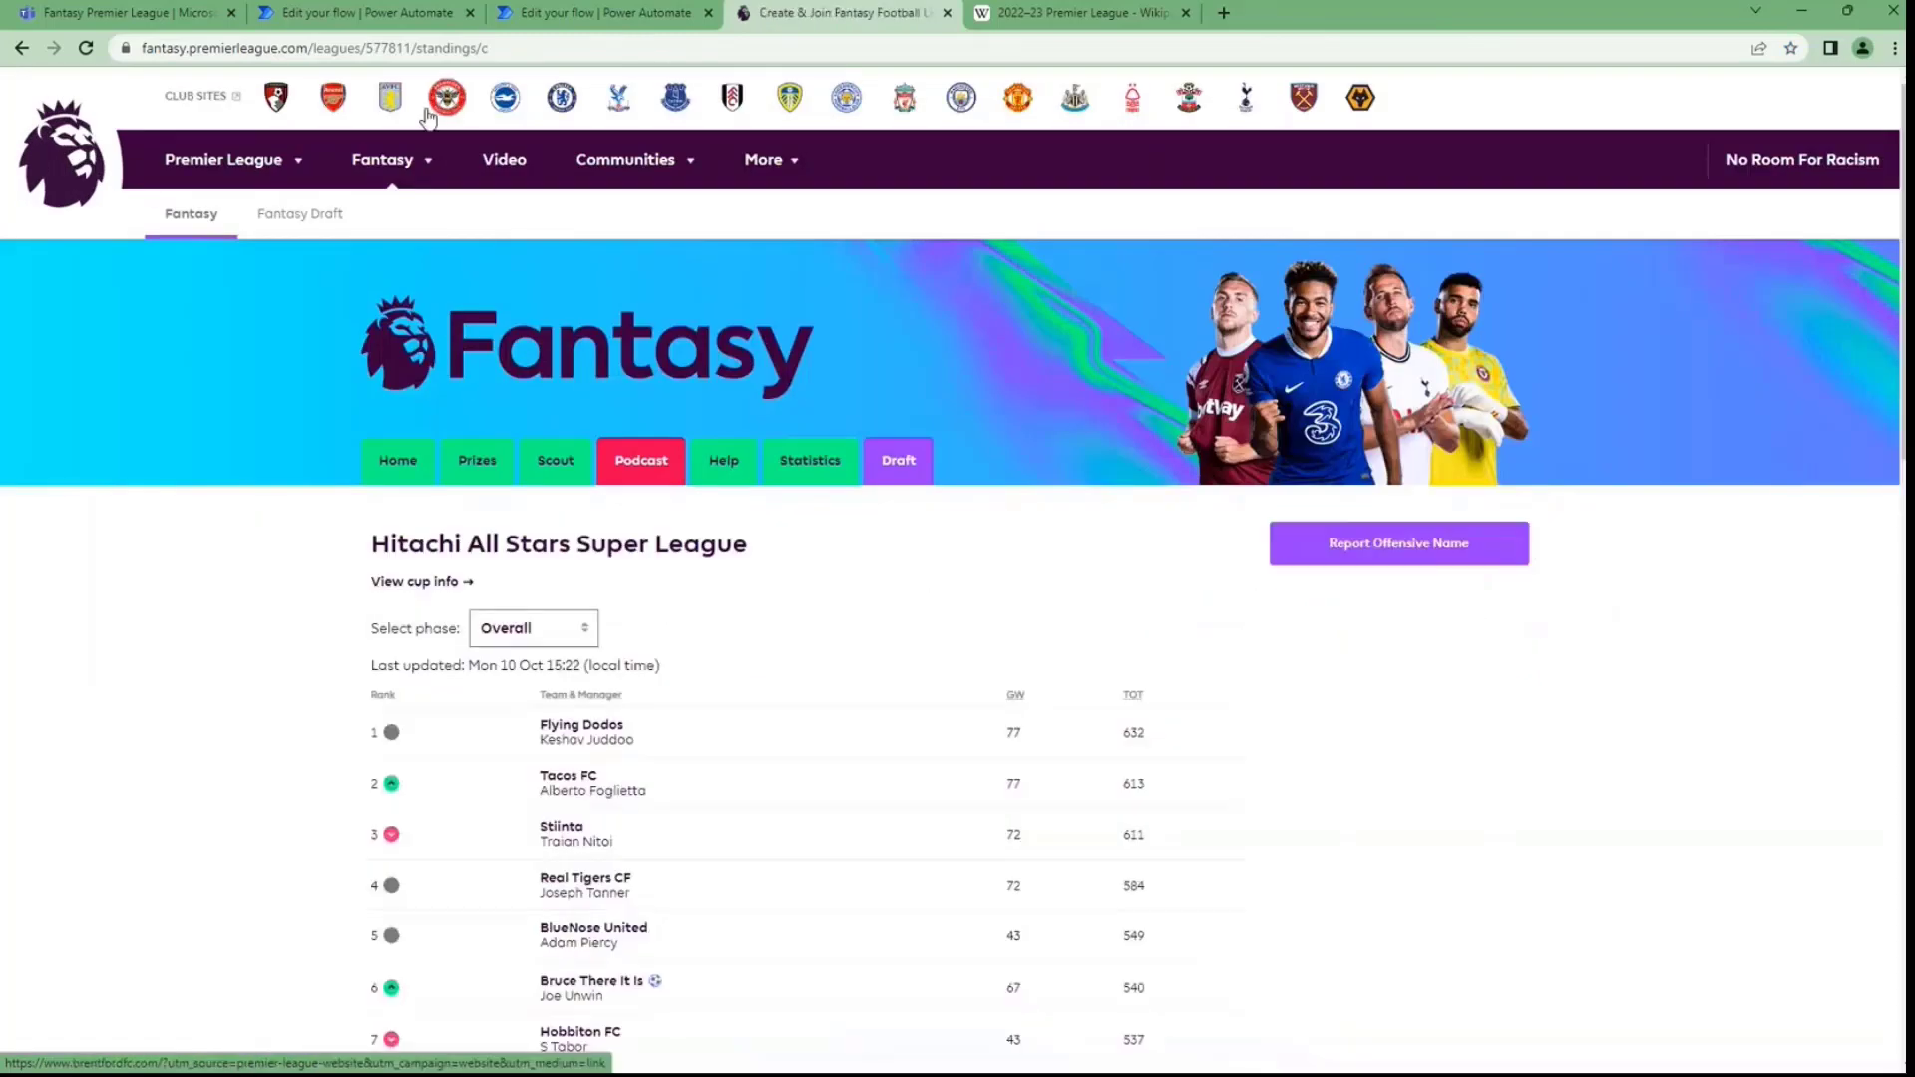
pyautogui.scroll(-8, 494, 729)
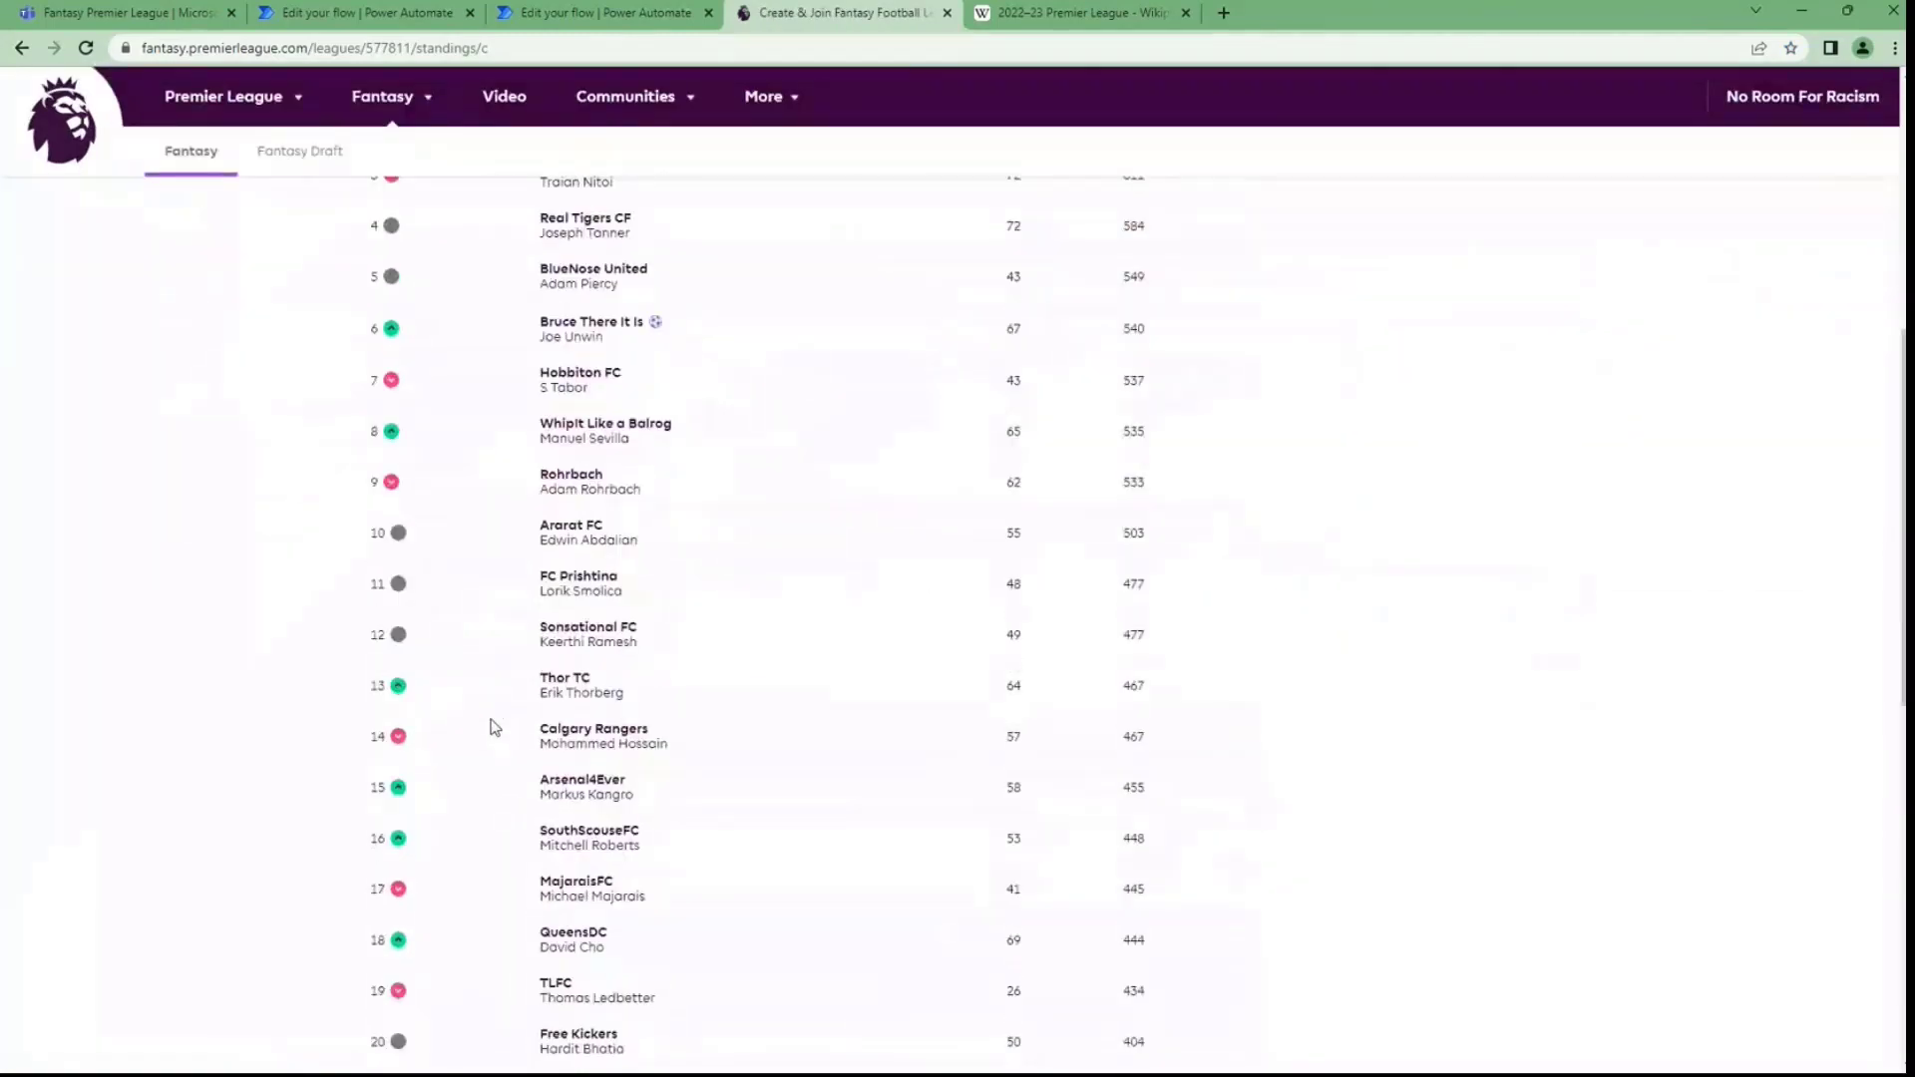
pyautogui.scroll(5, 500, 746)
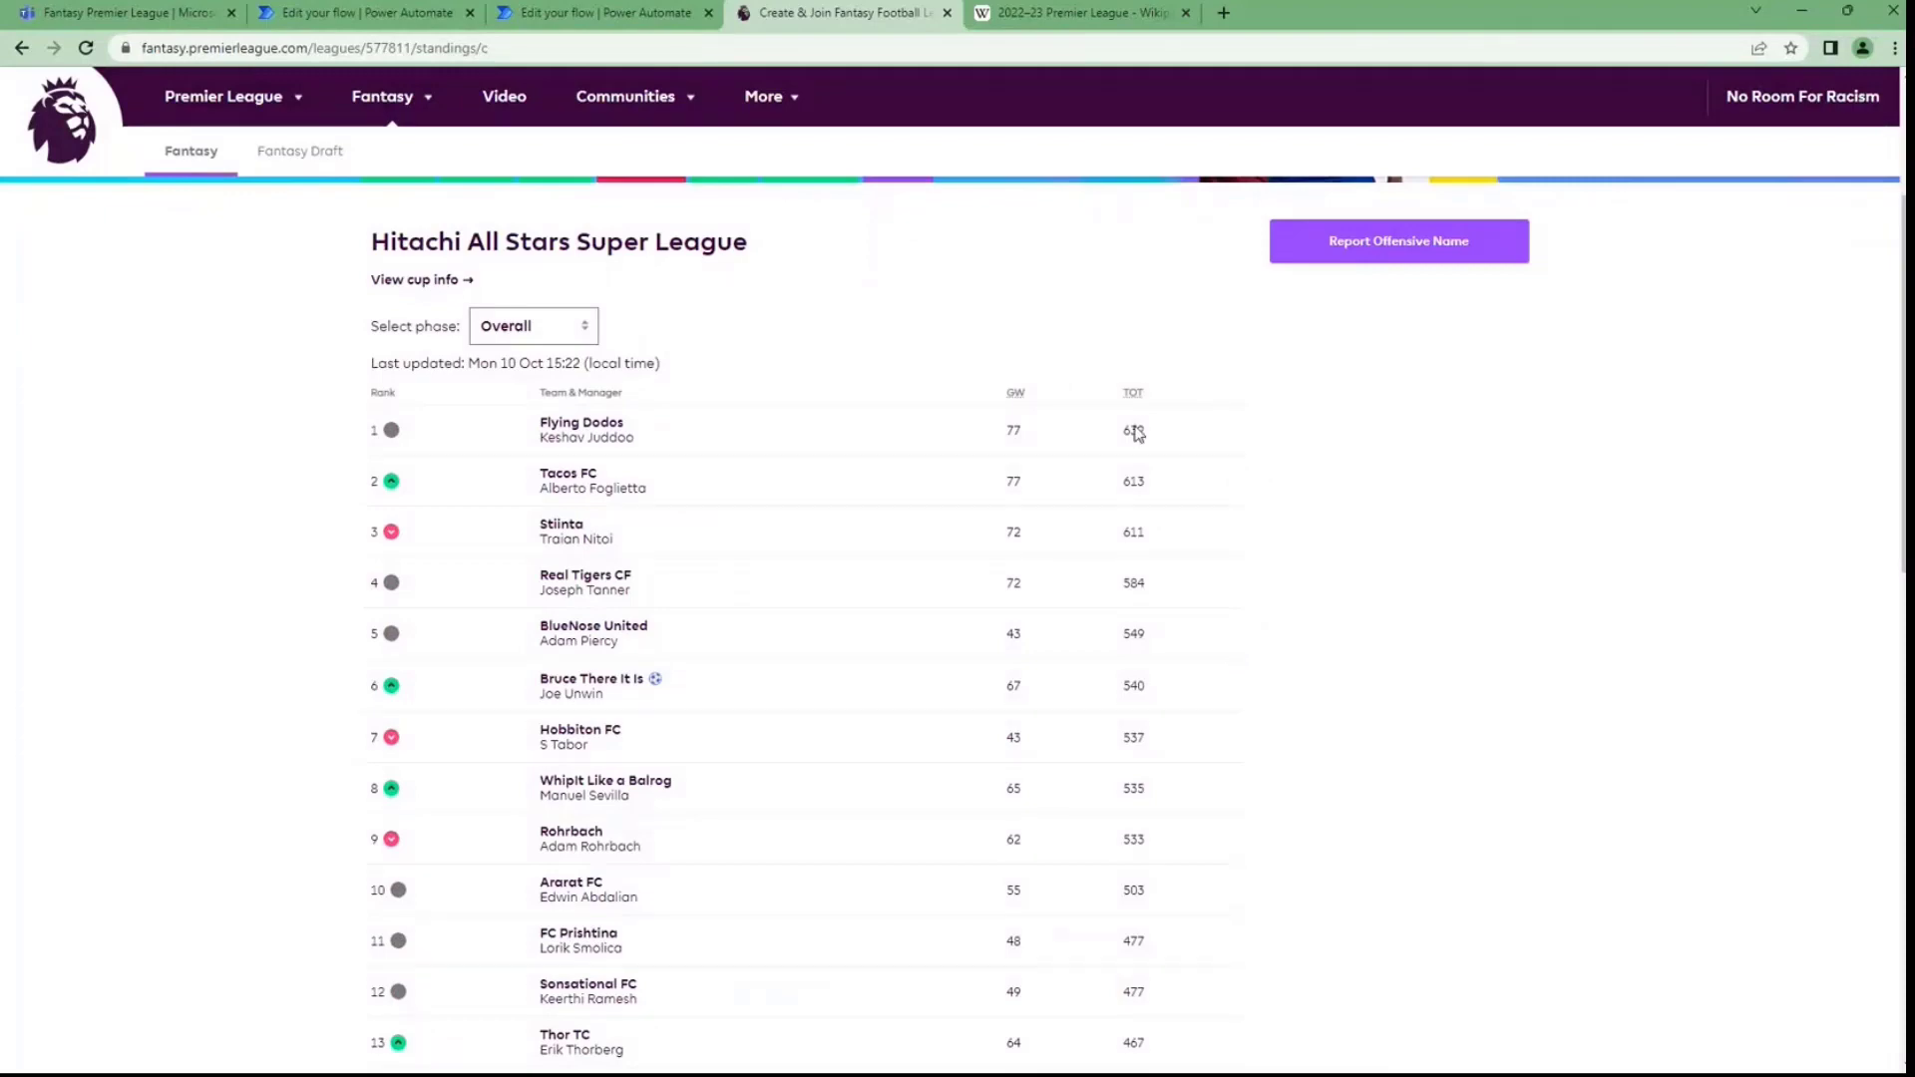
pyautogui.scroll(3, 1134, 559)
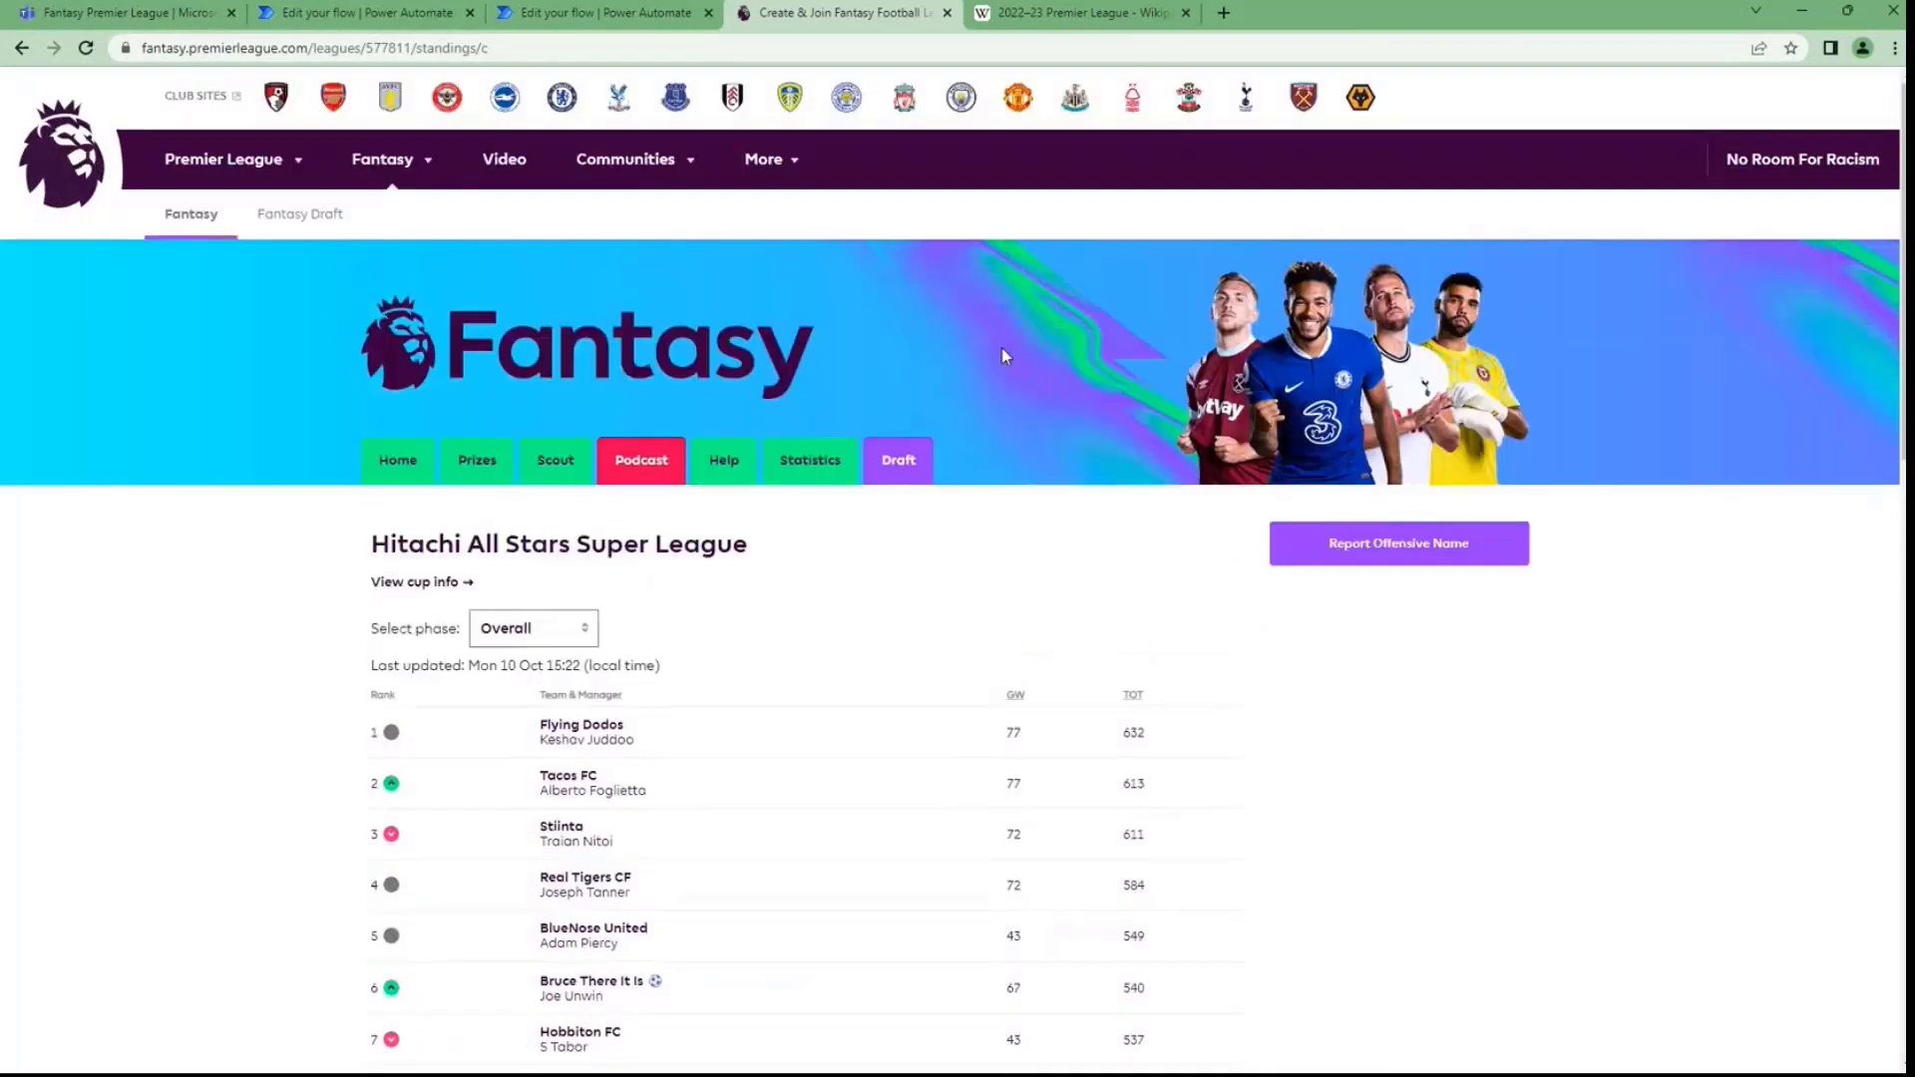
# Copy the league ID 577811 from the standings page URL into the League ID of the flow's Classic League Standings action
pyautogui.click(377, 45)
pyautogui.click(419, 48)
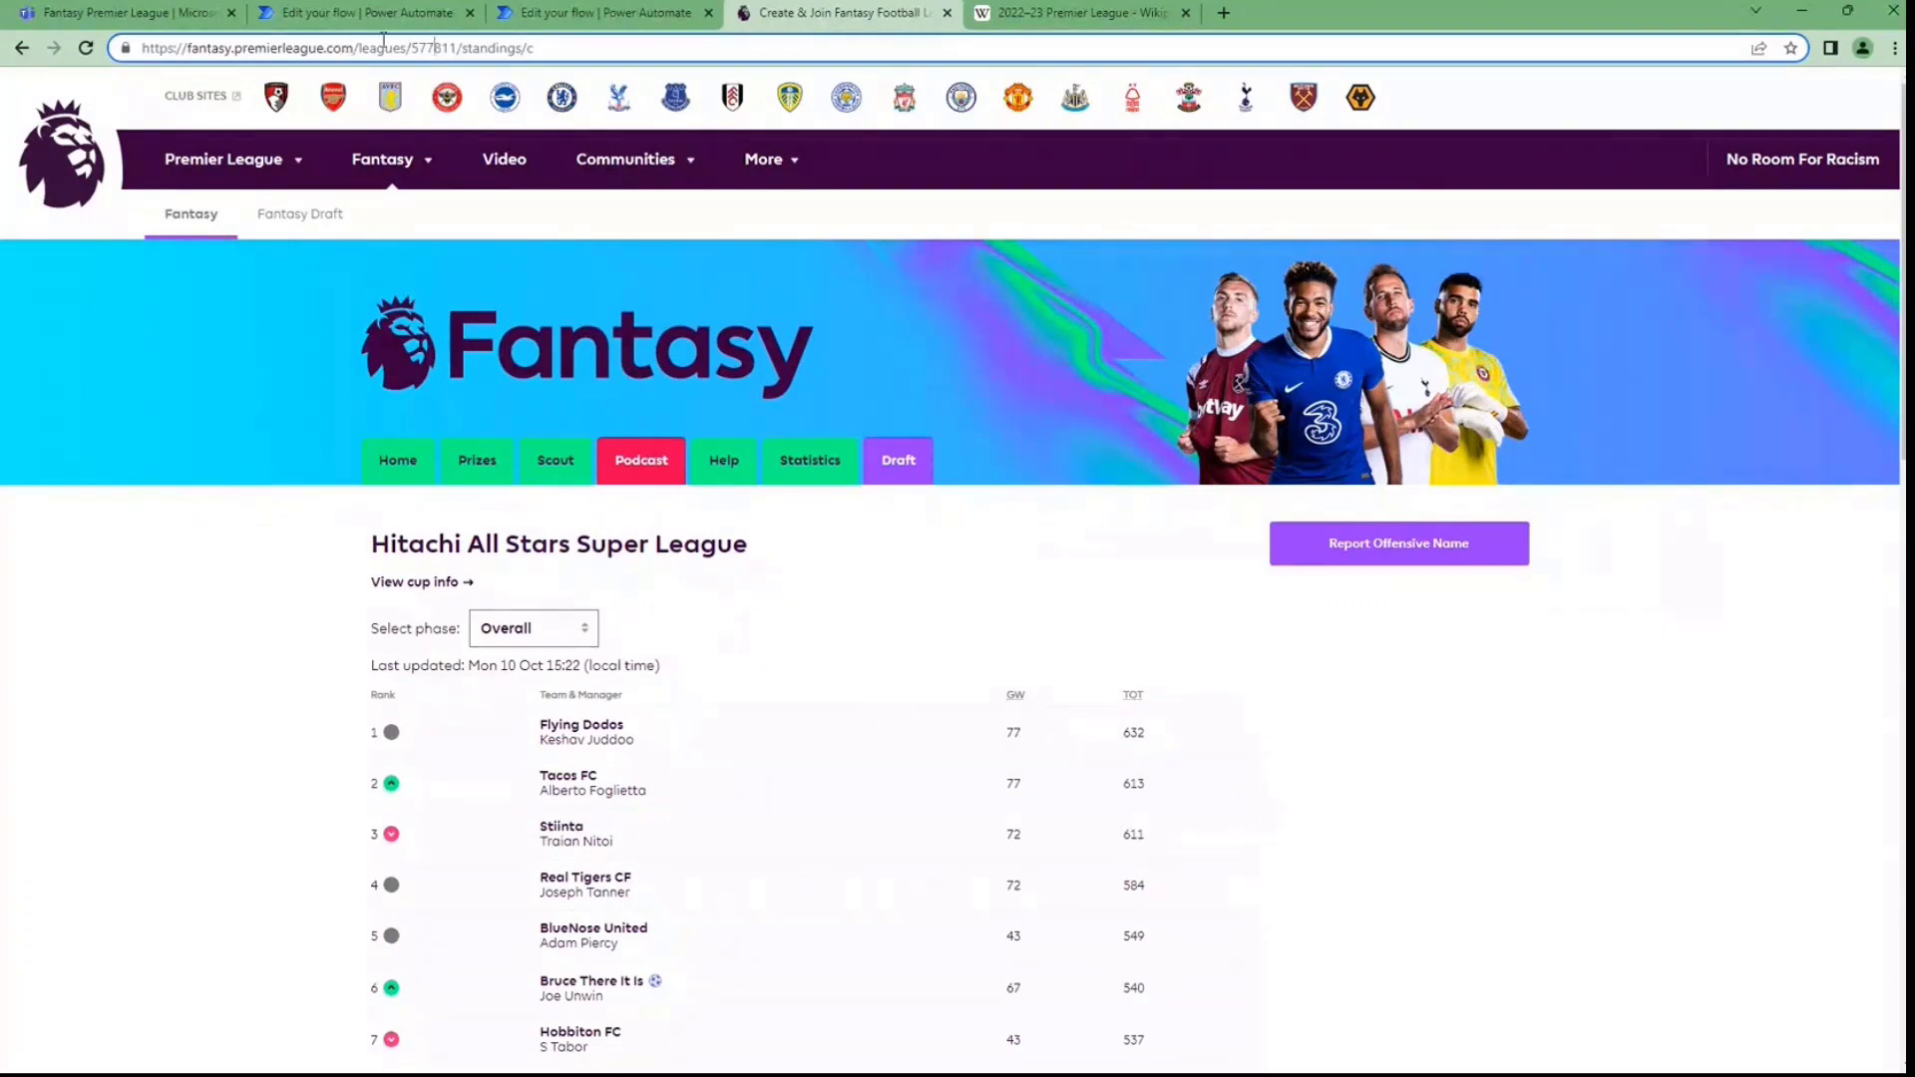
pyautogui.doubleClick(441, 49)
pyautogui.hotkey('ctrl', 'c')
pyautogui.click(364, 13)
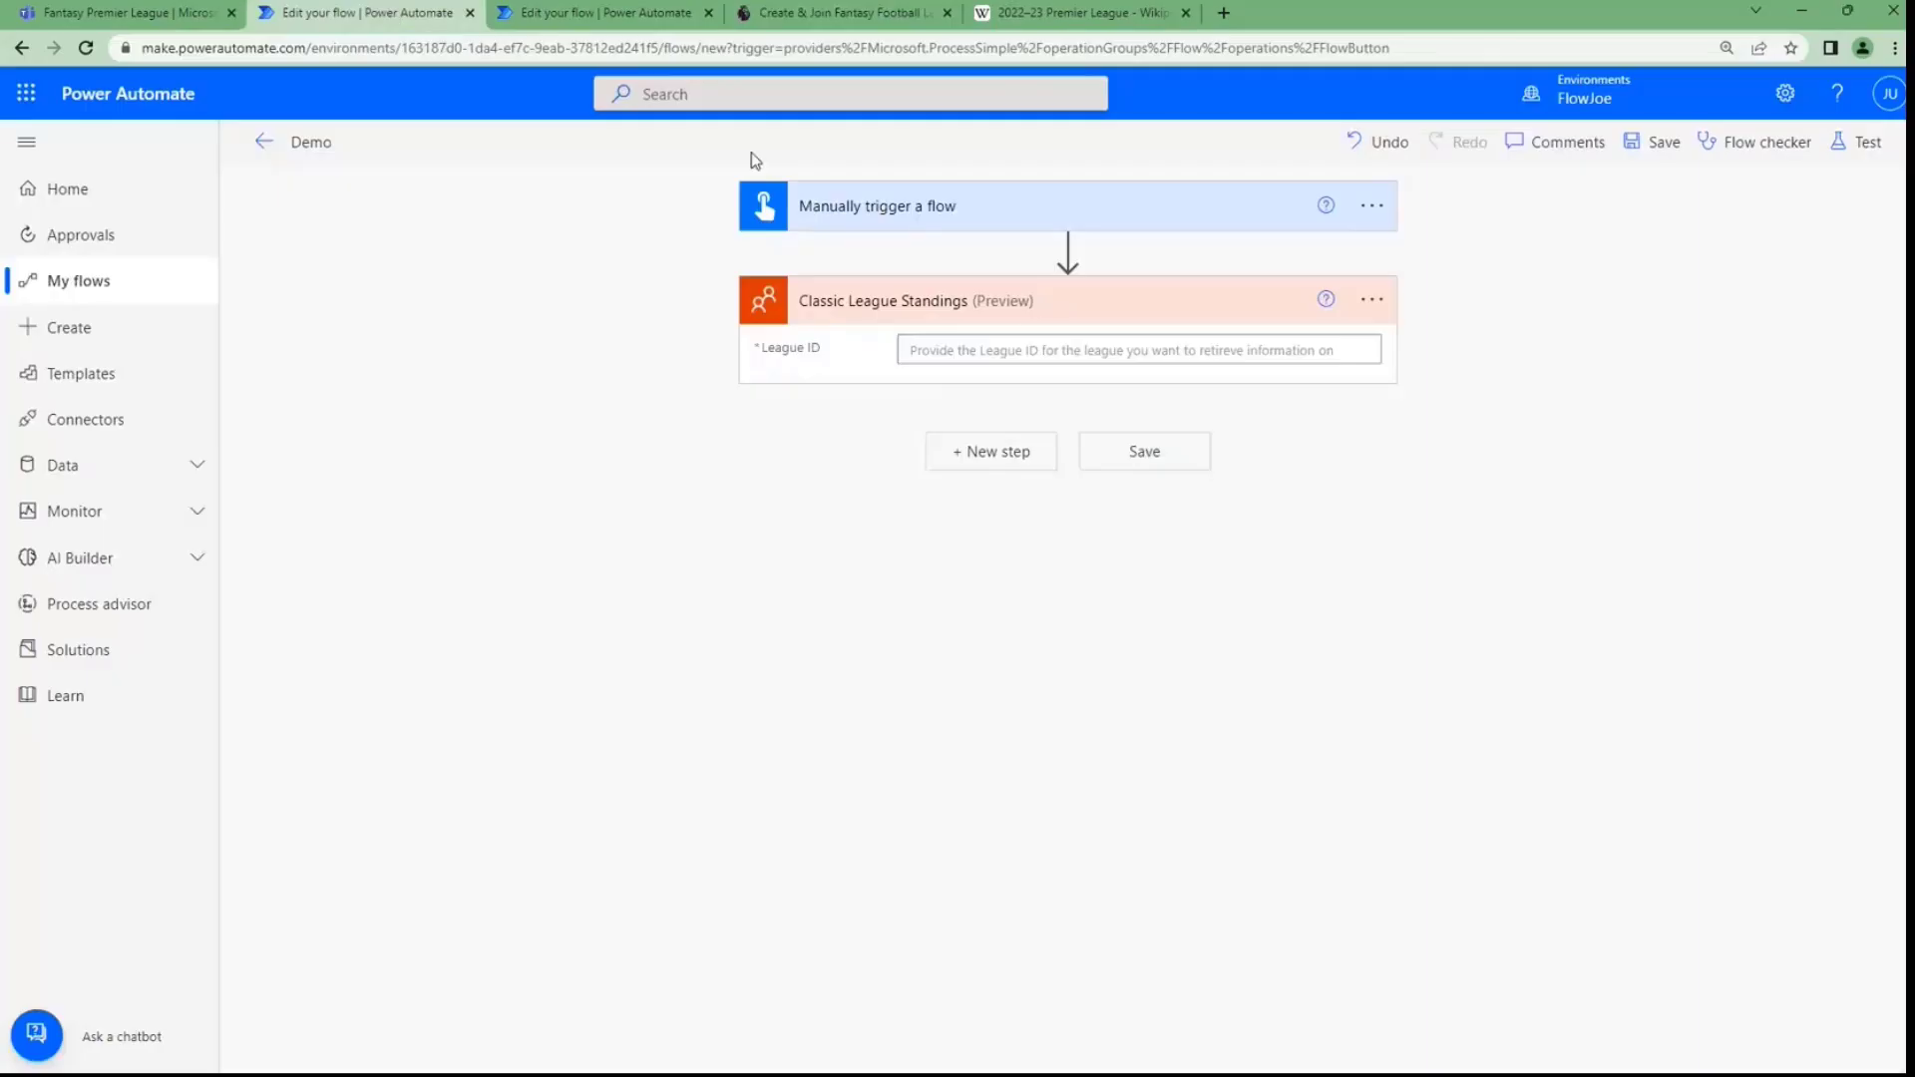
pyautogui.click(1024, 349)
pyautogui.hotkey('ctrl', 'v')
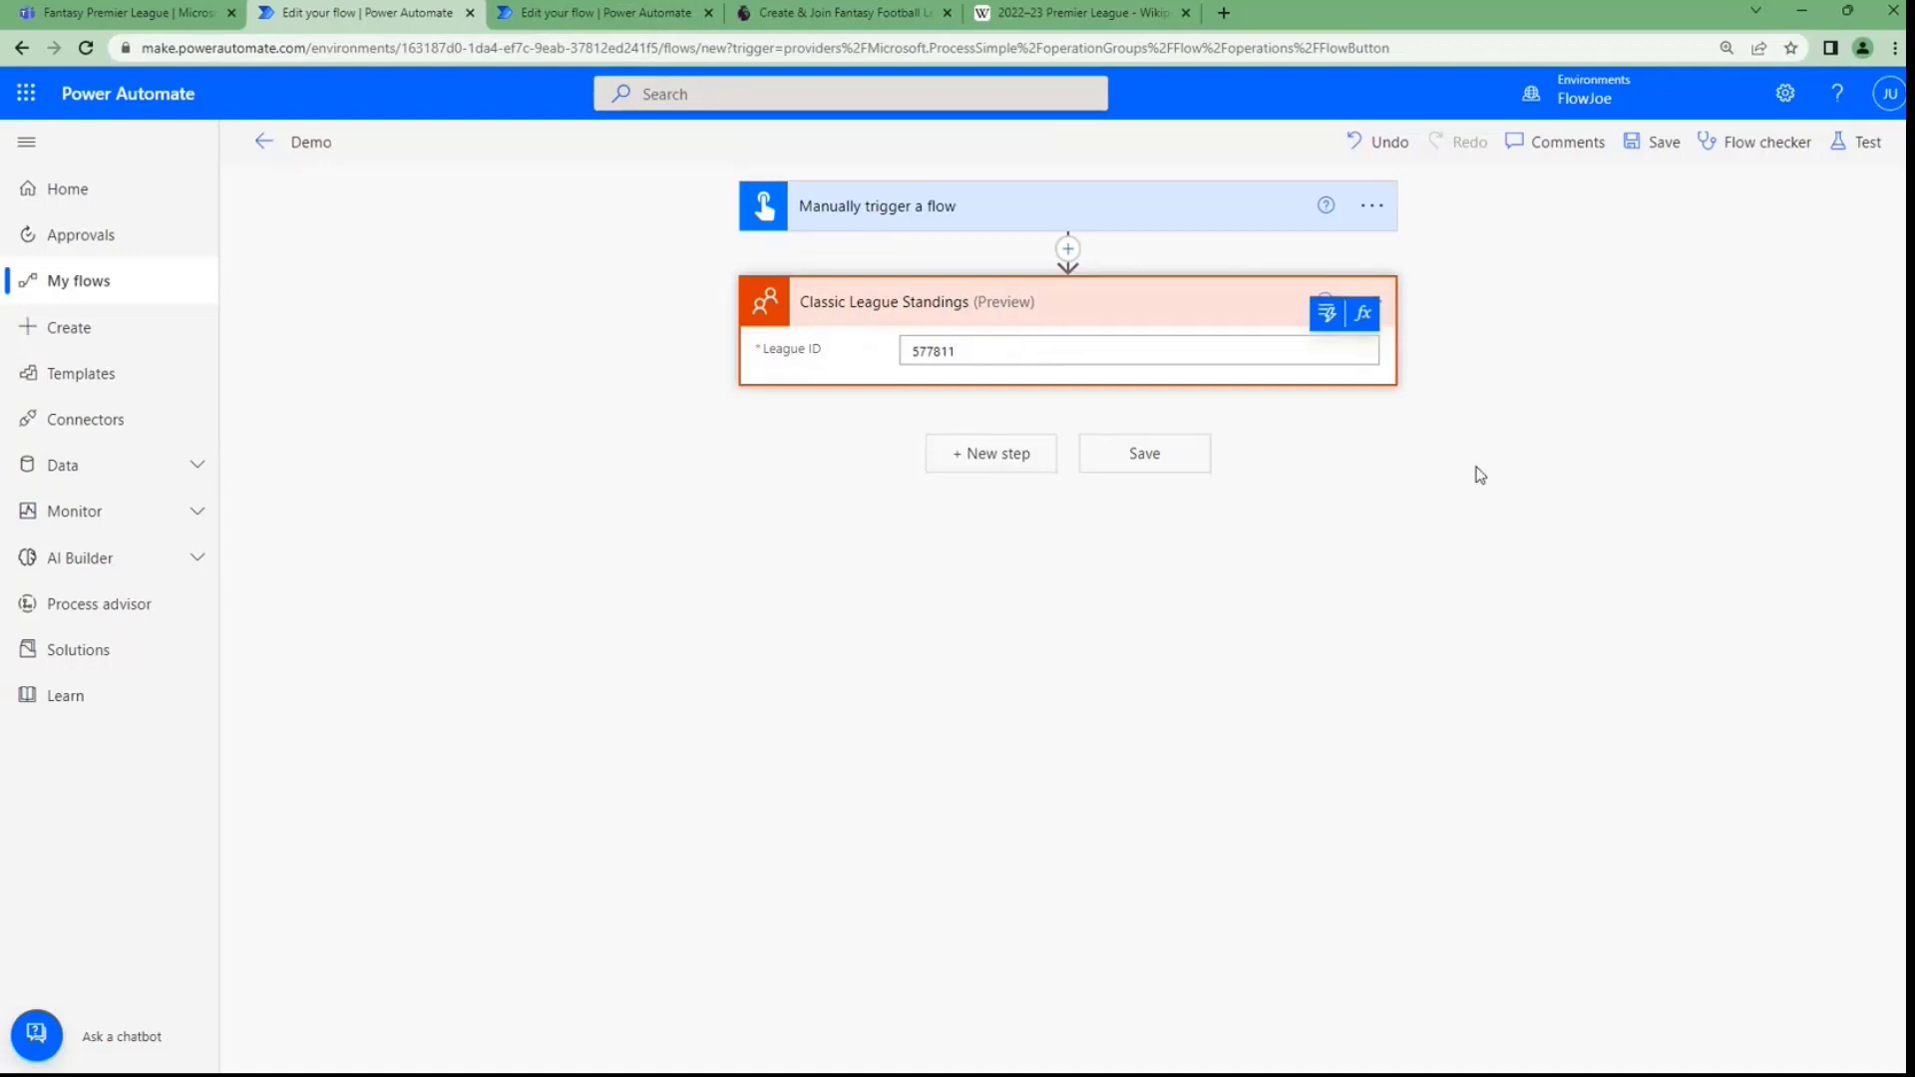
pyautogui.click(1584, 462)
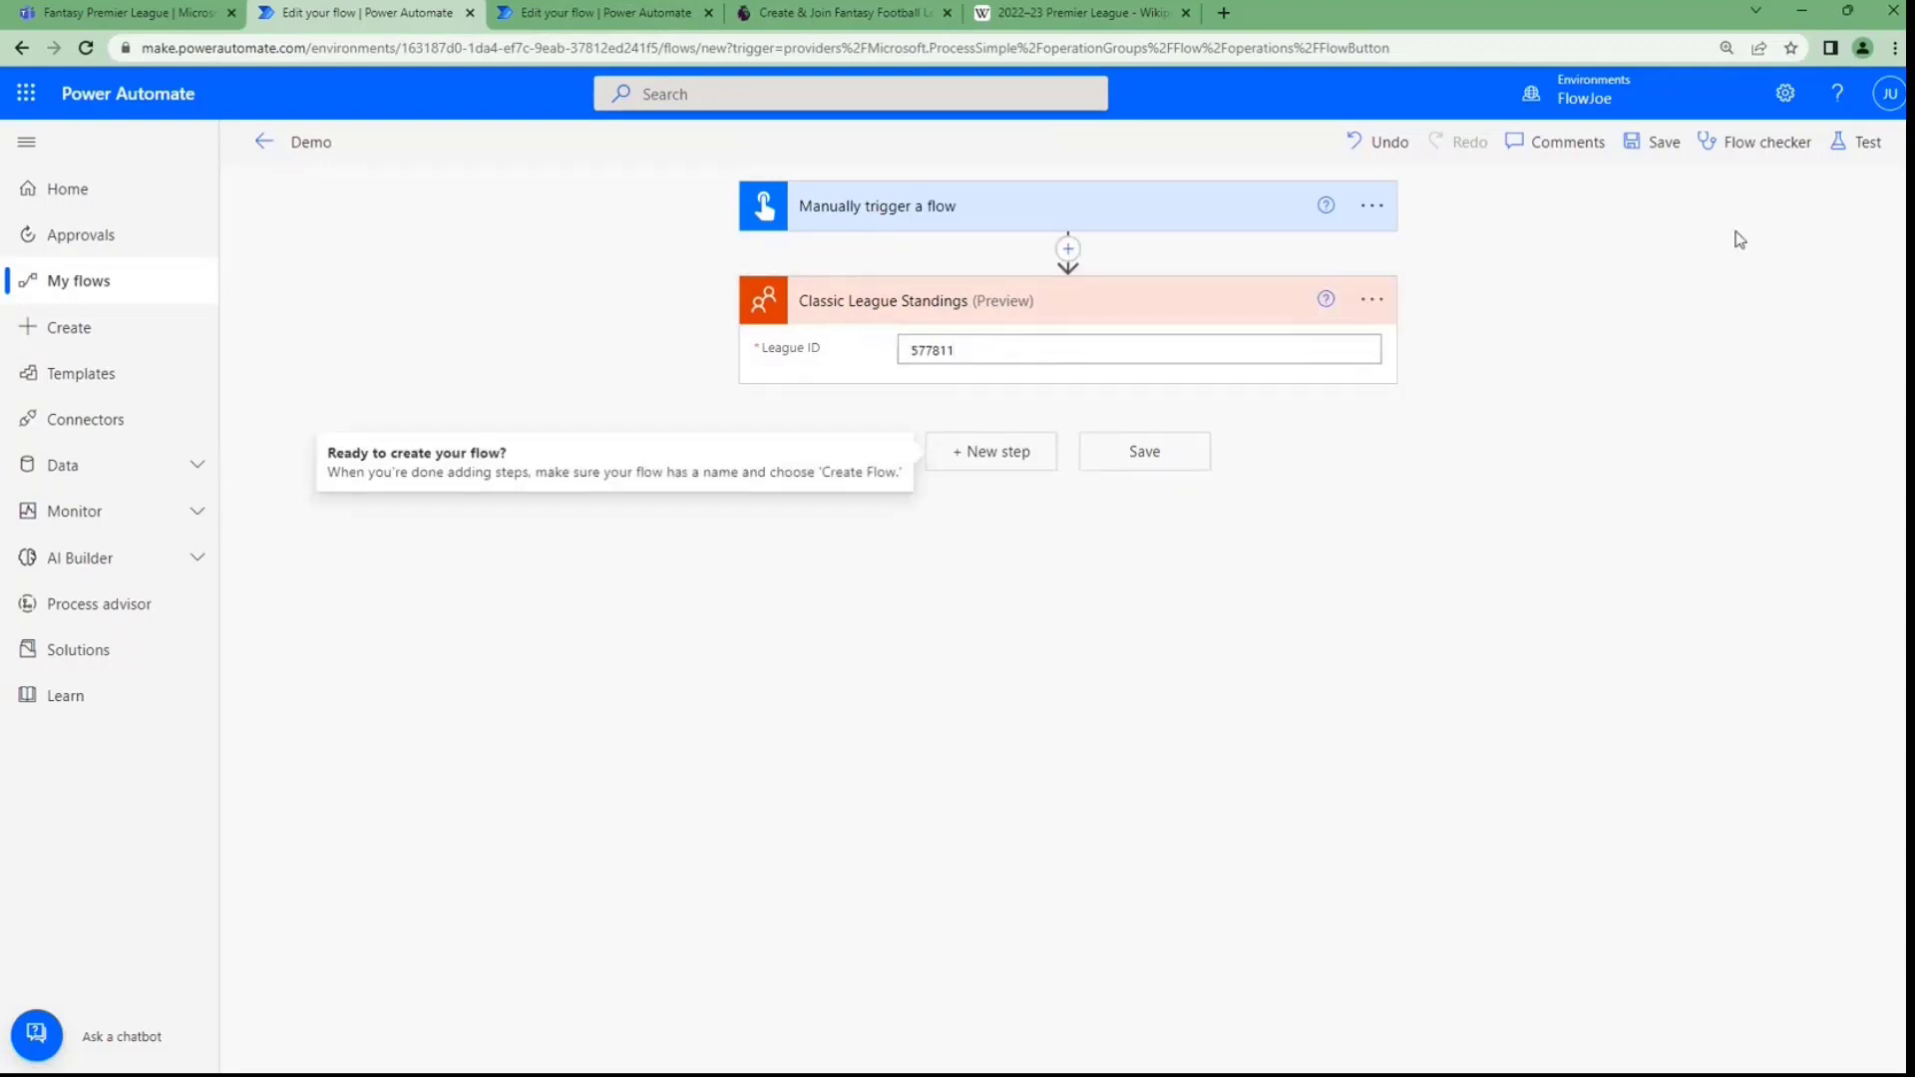
# Save the Demo flow and run a manual test of it
pyautogui.click(1855, 142)
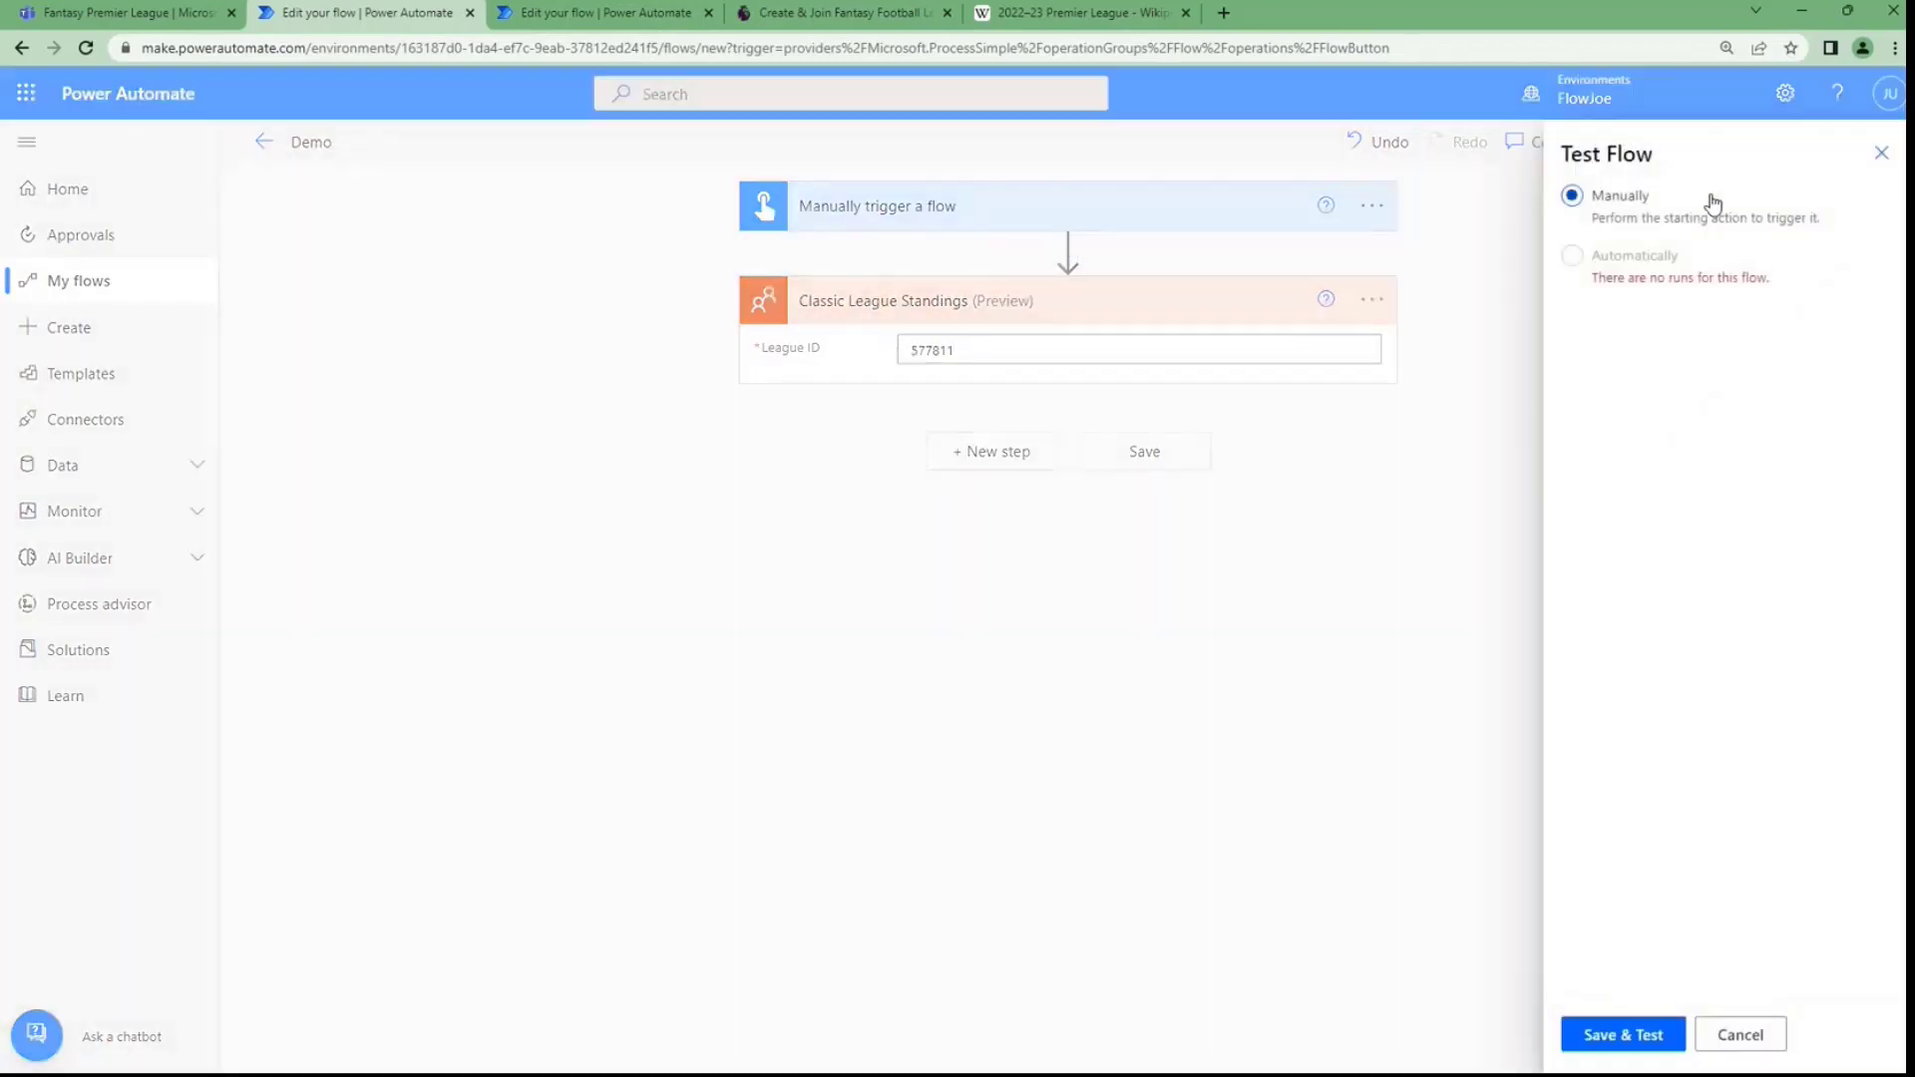
pyautogui.click(1632, 1036)
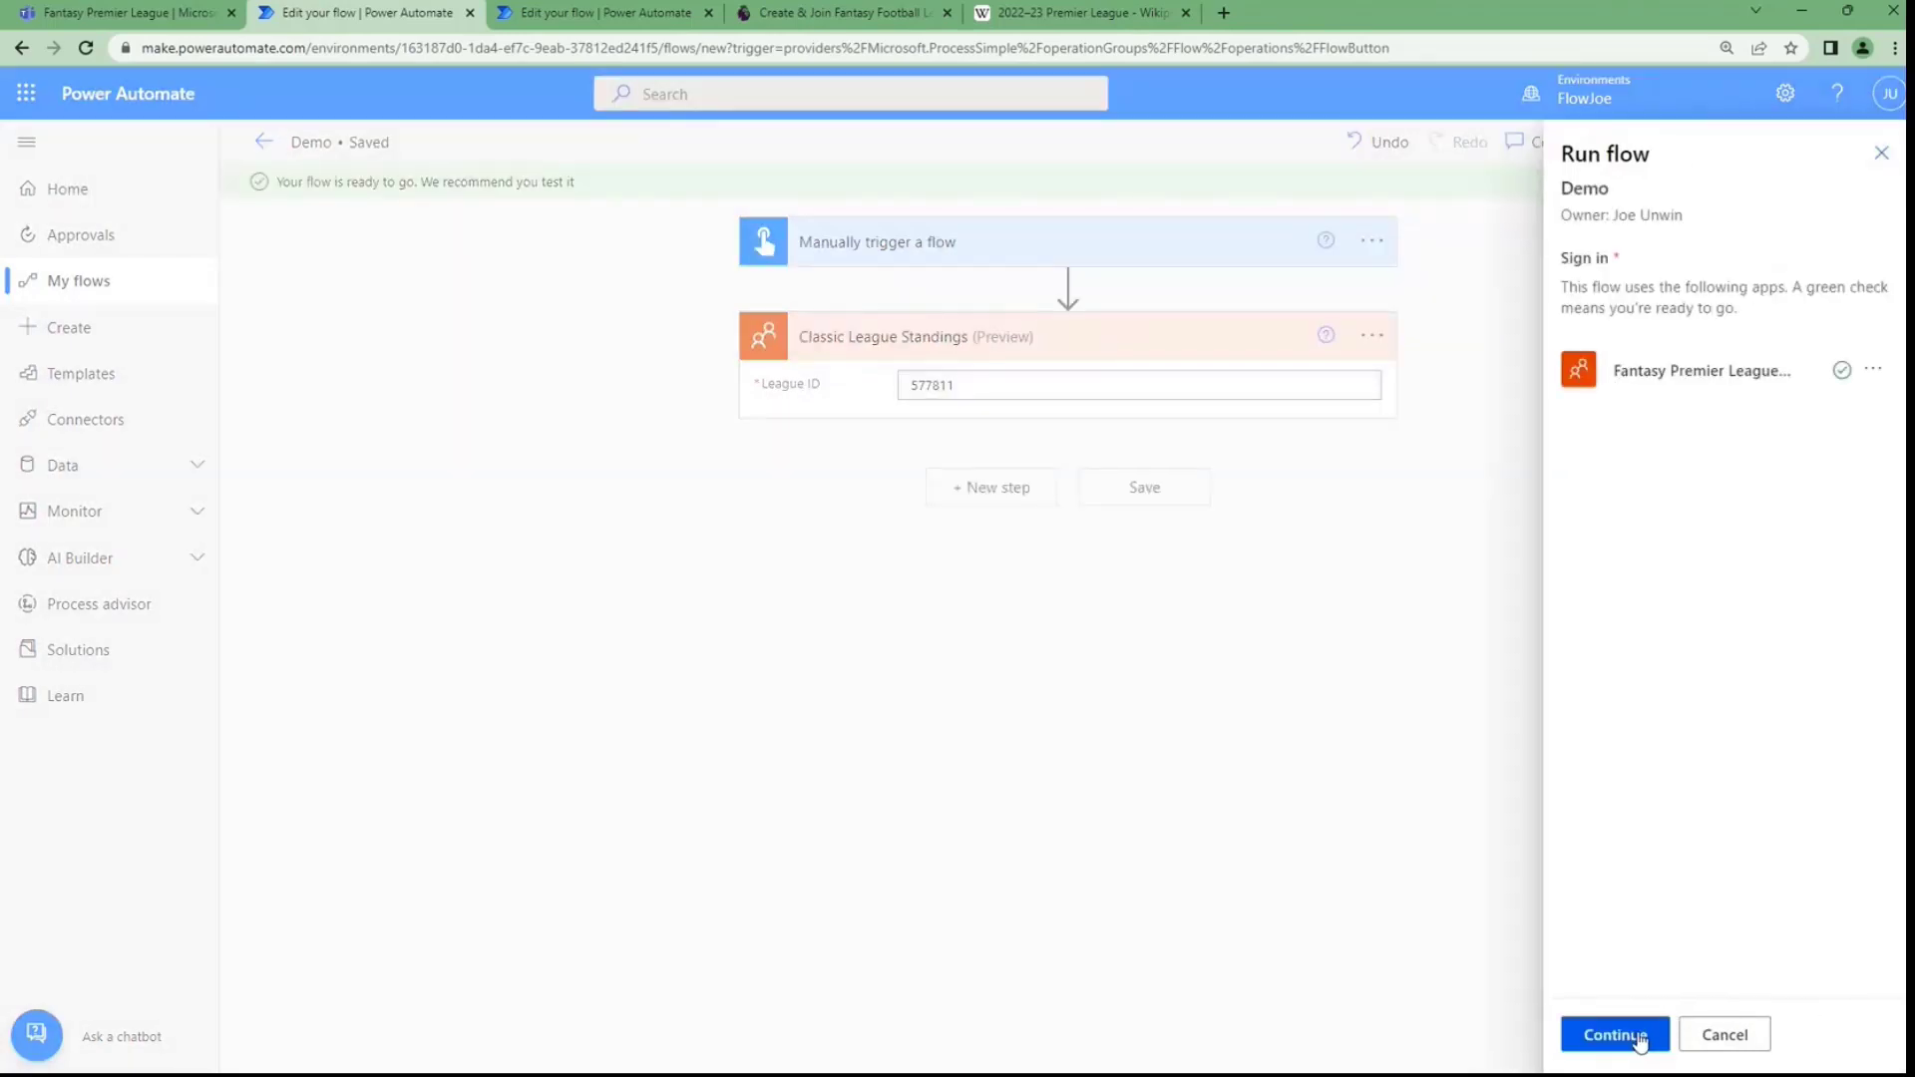
pyautogui.click(1639, 1038)
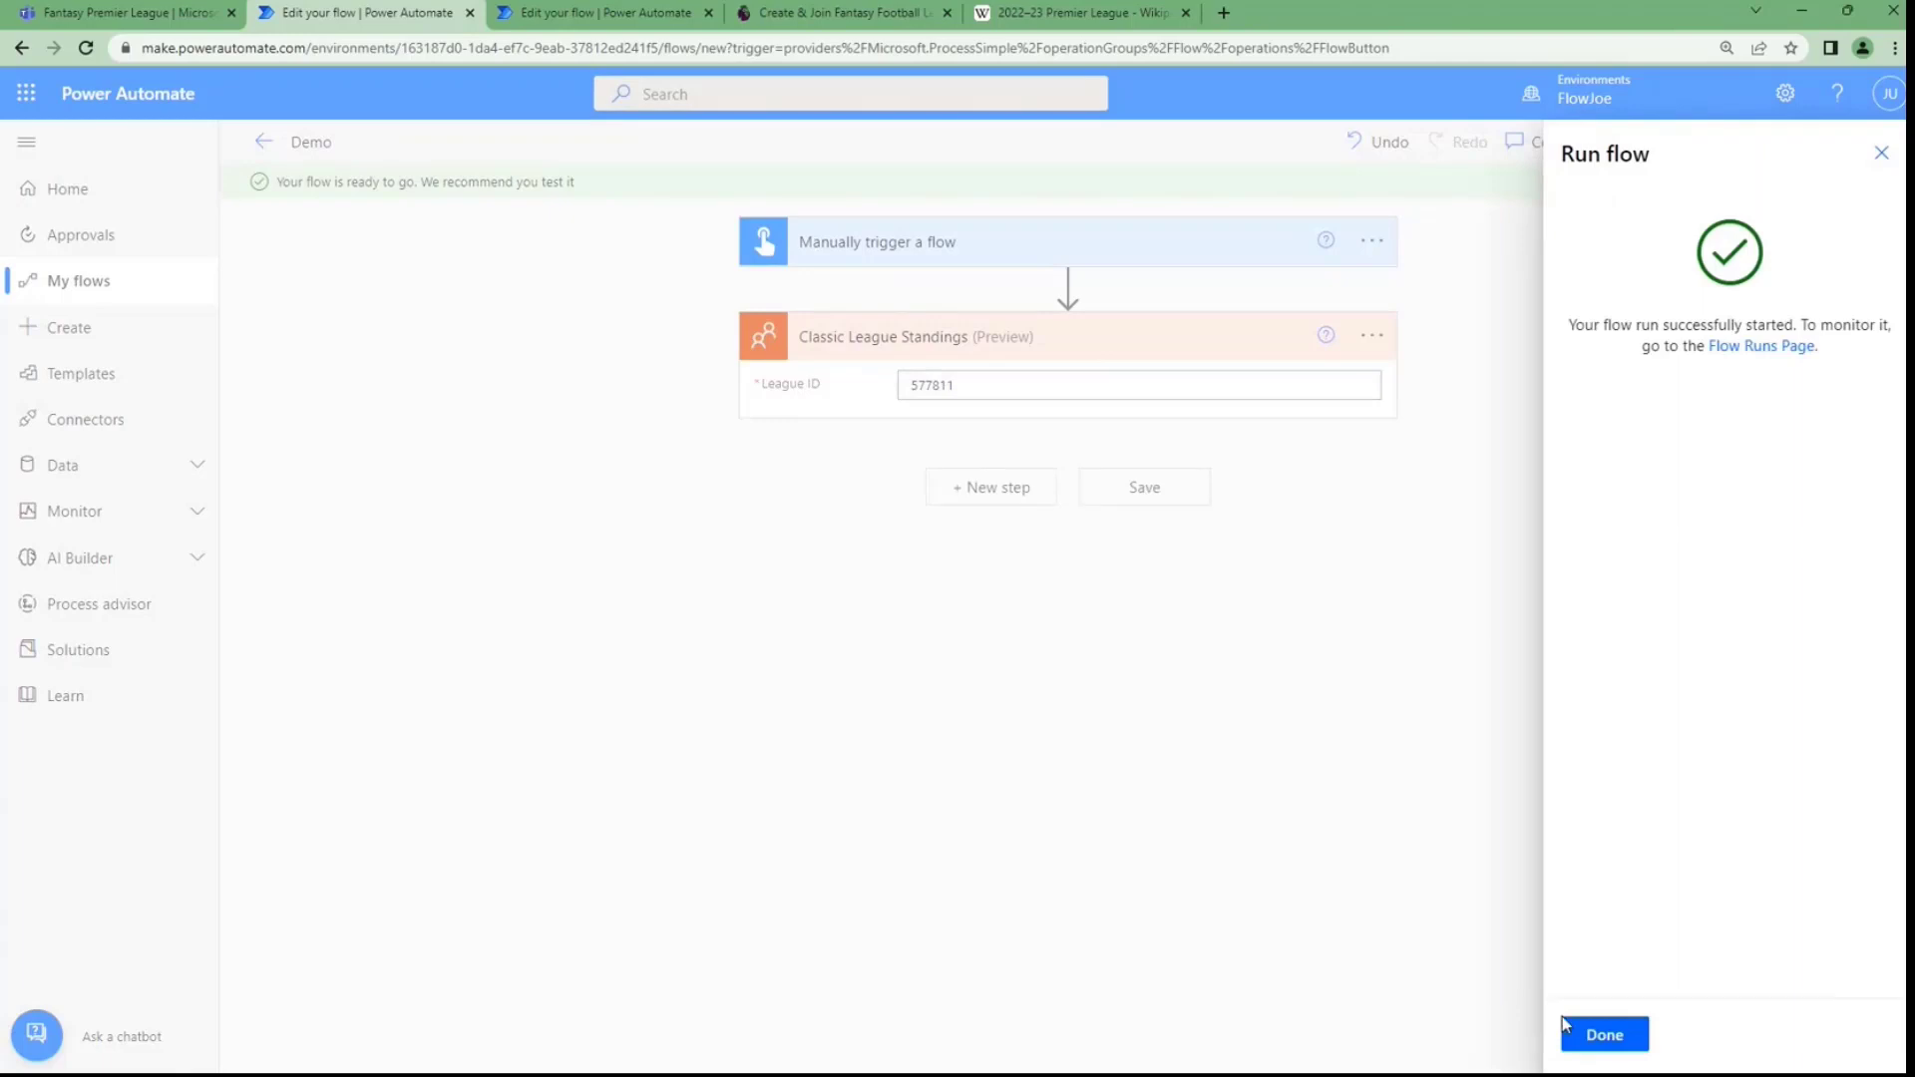
pyautogui.click(1566, 1030)
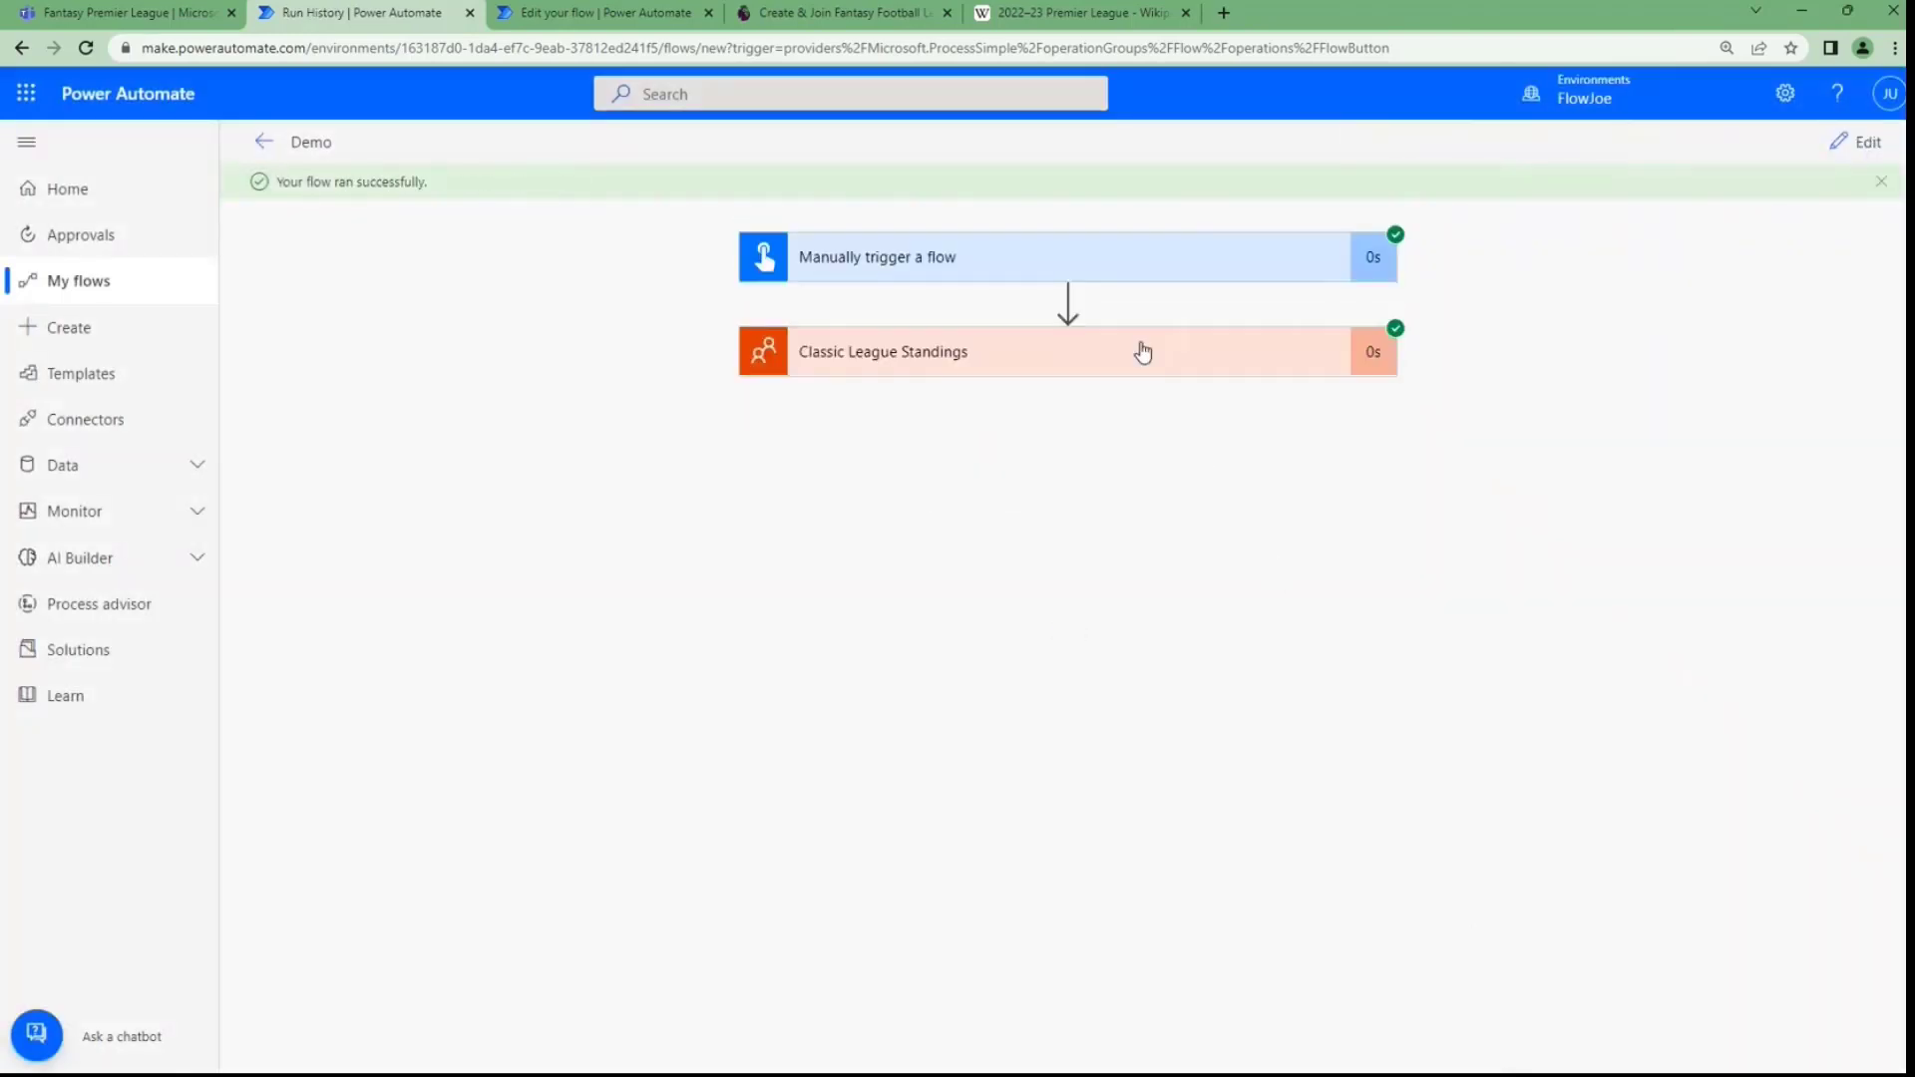
# Examine the Classic League Standings outputs of the test run and compare the results array with the standings on the website
pyautogui.click(1134, 361)
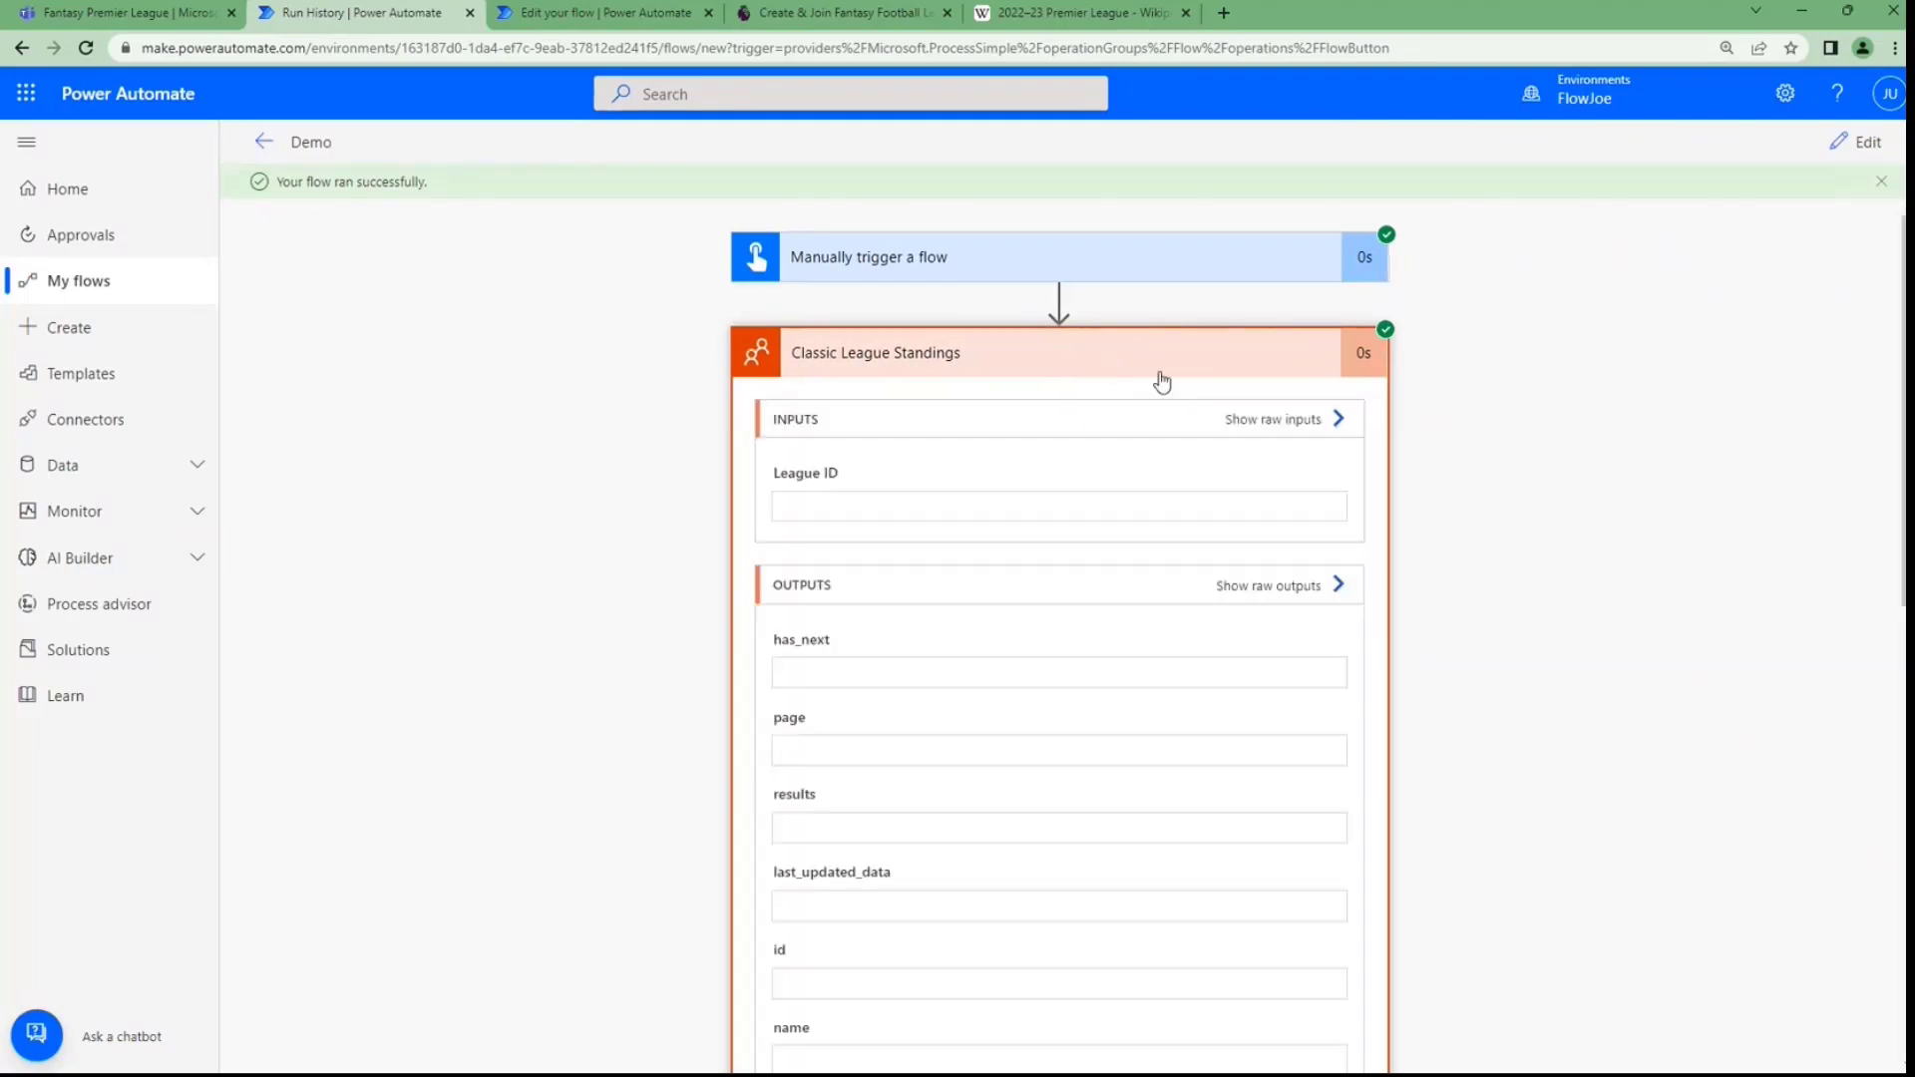
pyautogui.scroll(-5, 639, 743)
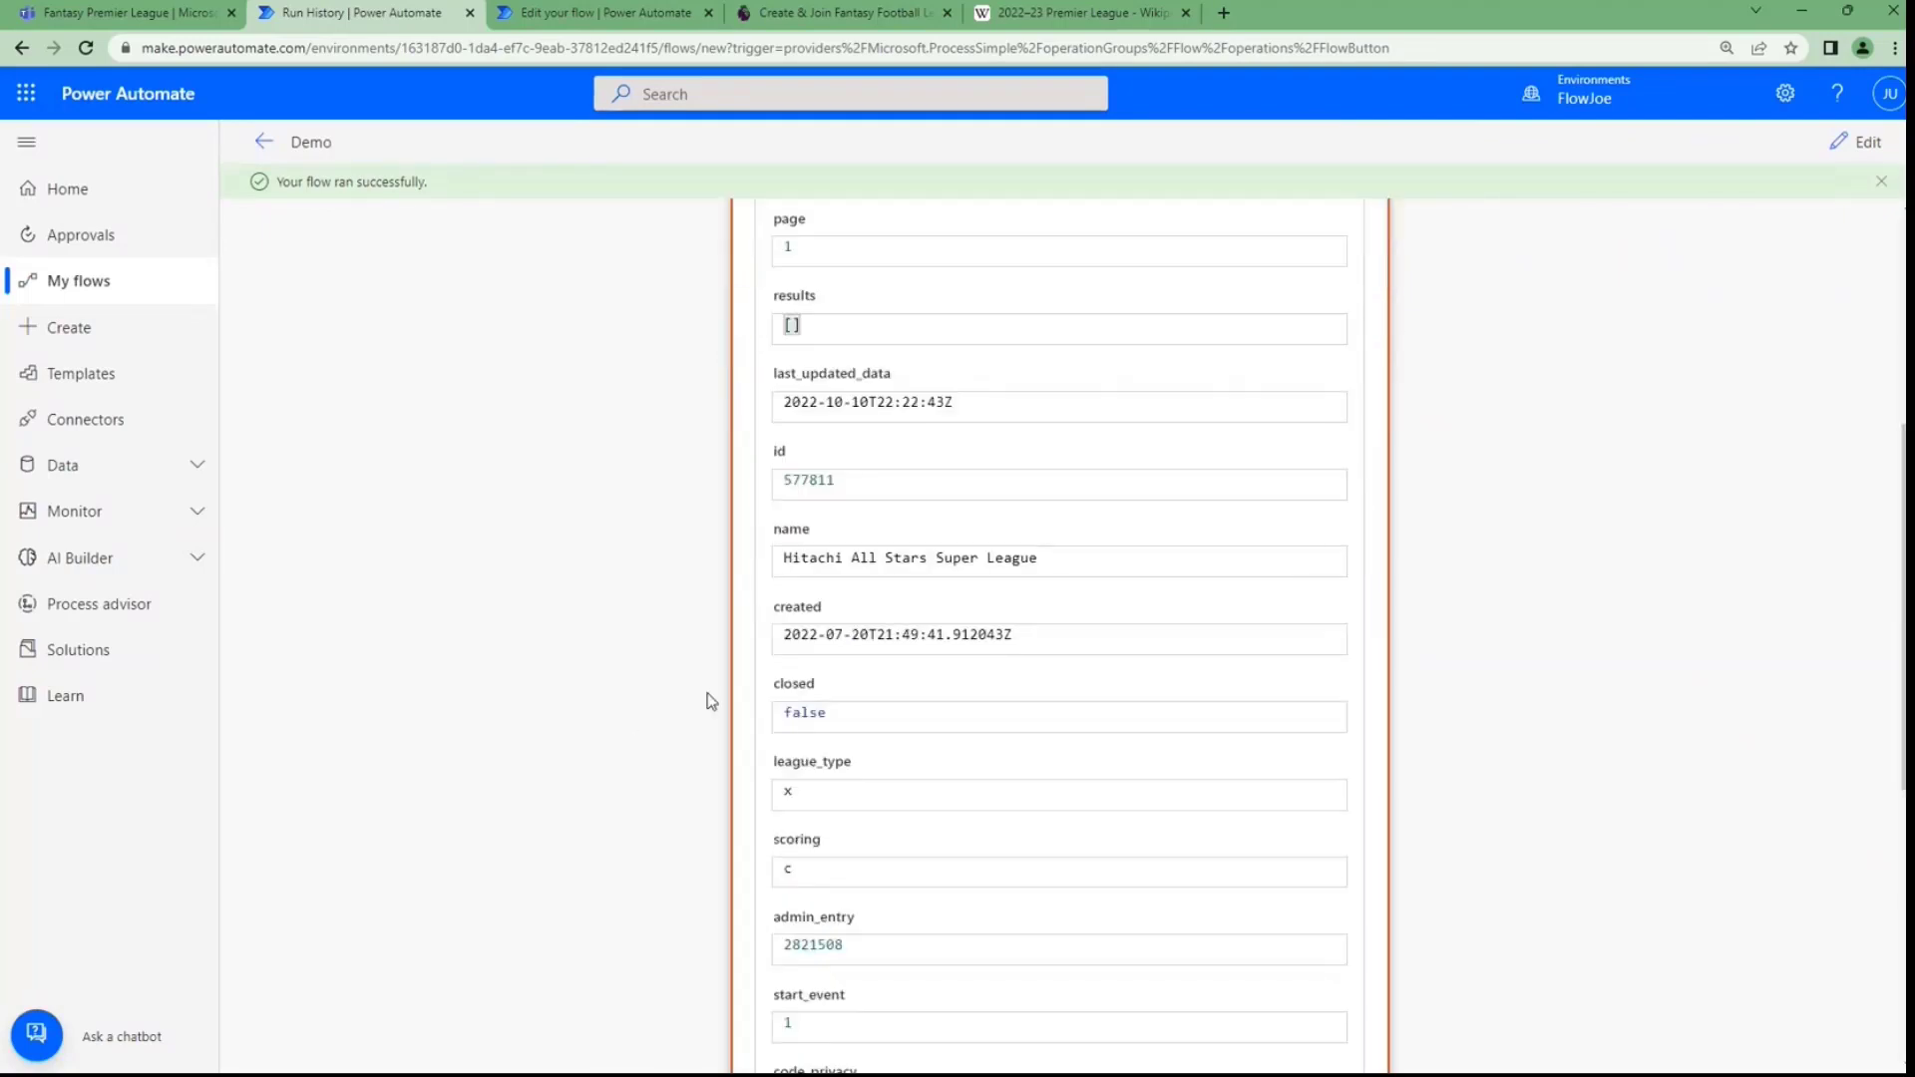
pyautogui.moveTo(801, 558); pyautogui.dragTo(1066, 566)
pyautogui.scroll(-3, 928, 684)
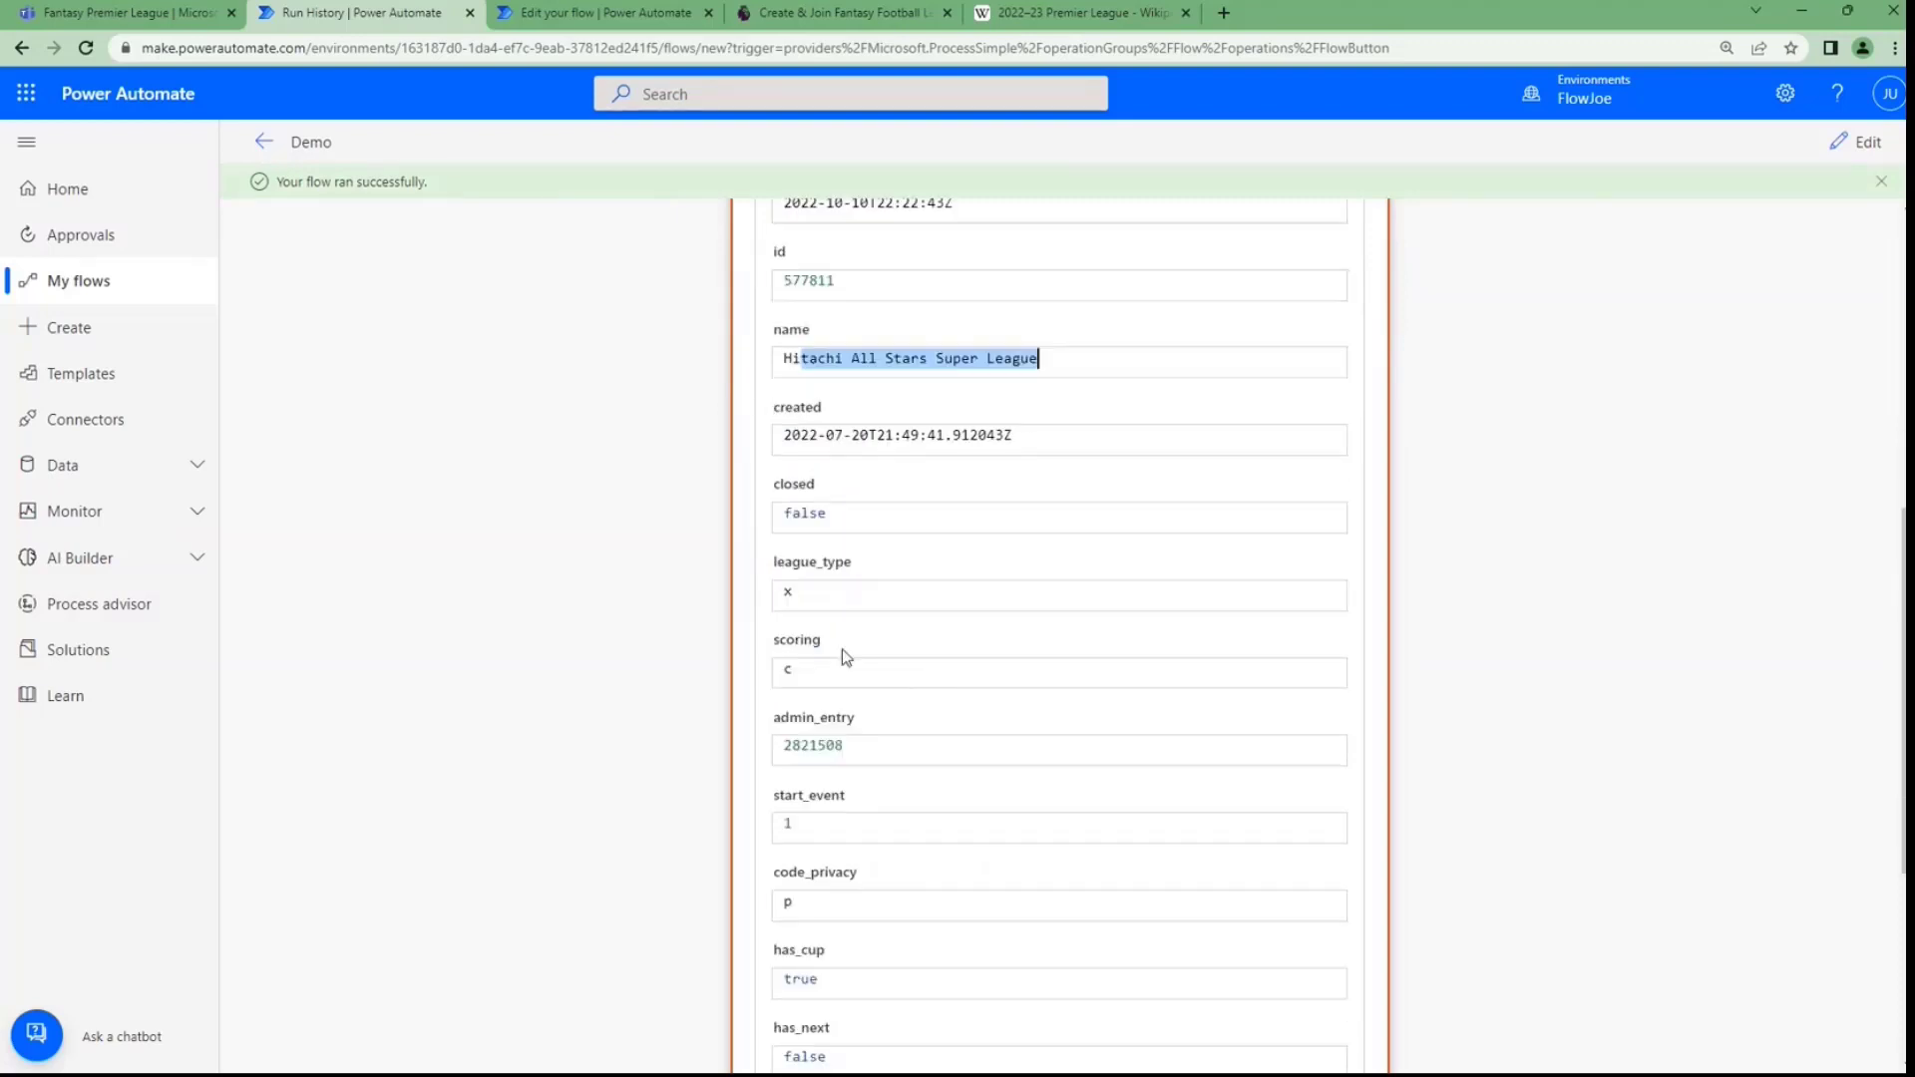
pyautogui.scroll(-5, 836, 708)
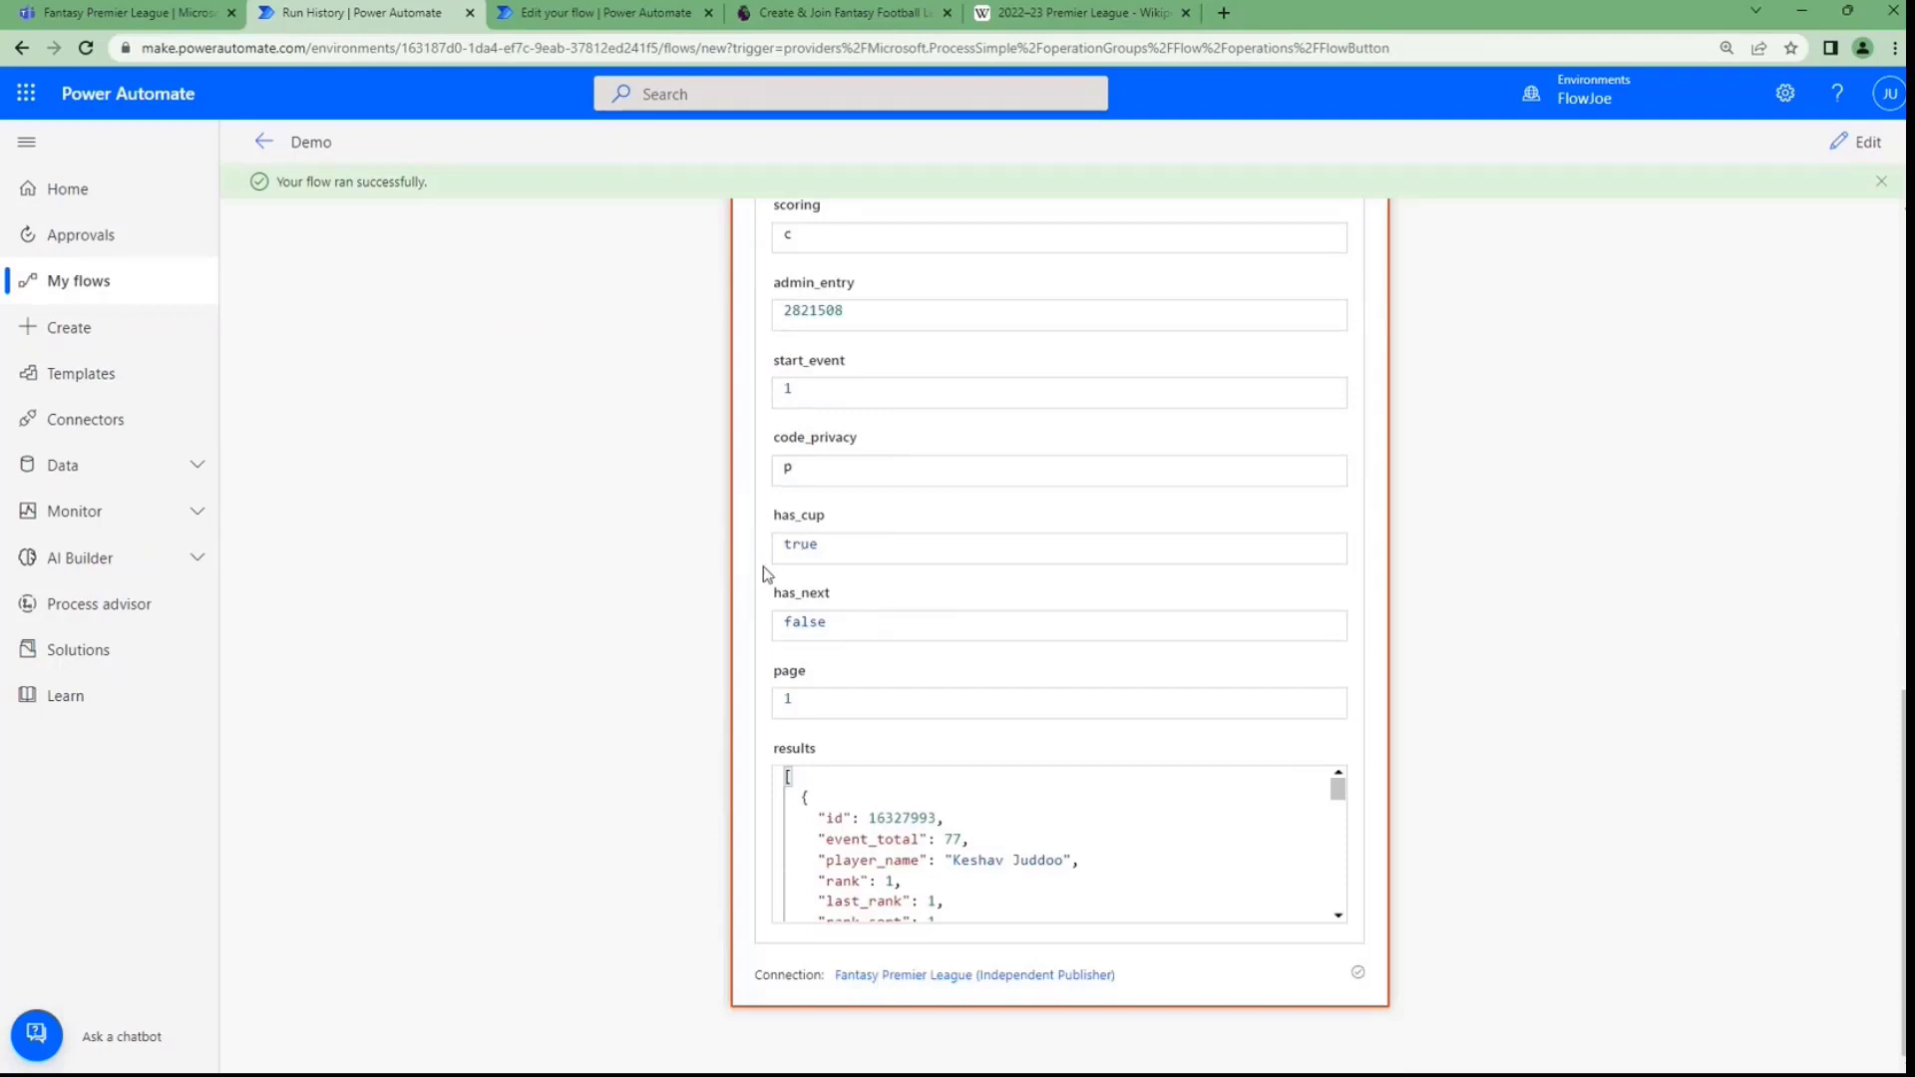
pyautogui.click(802, 547)
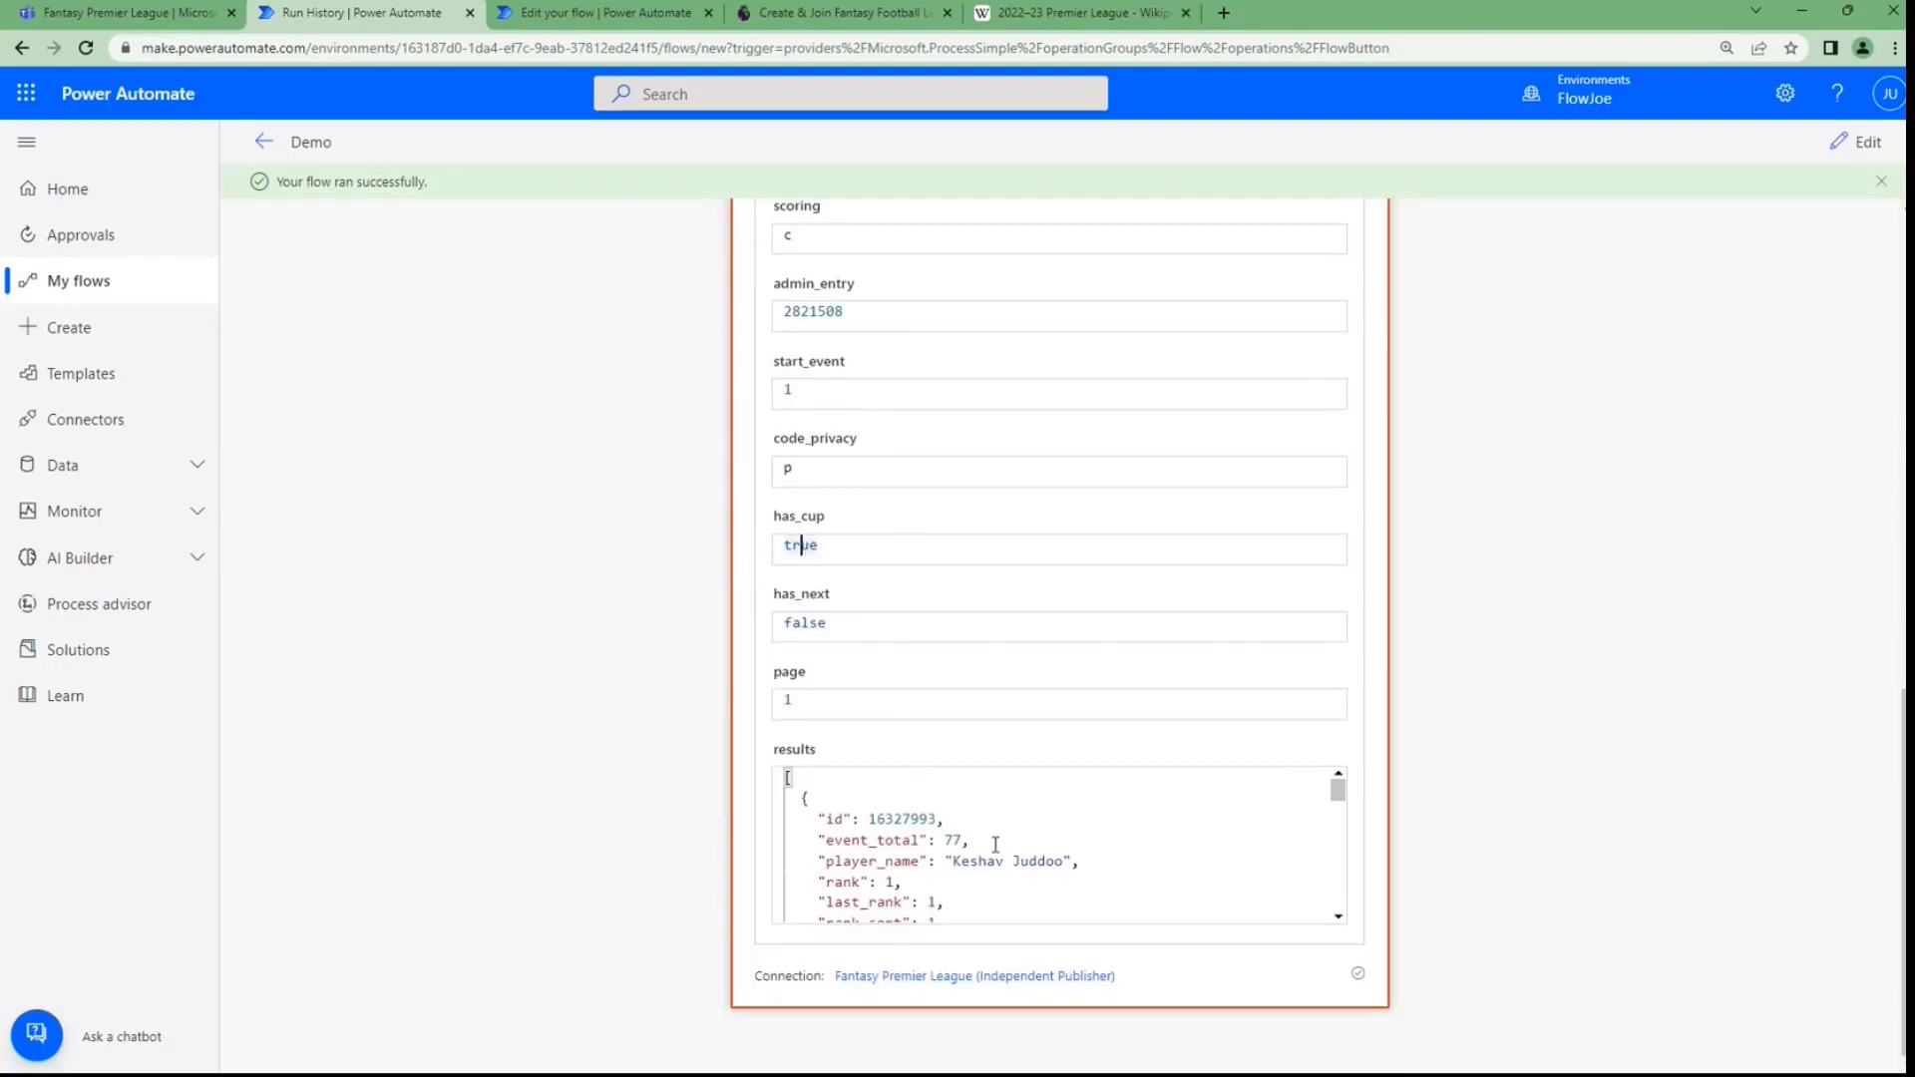
pyautogui.scroll(-1, 994, 845)
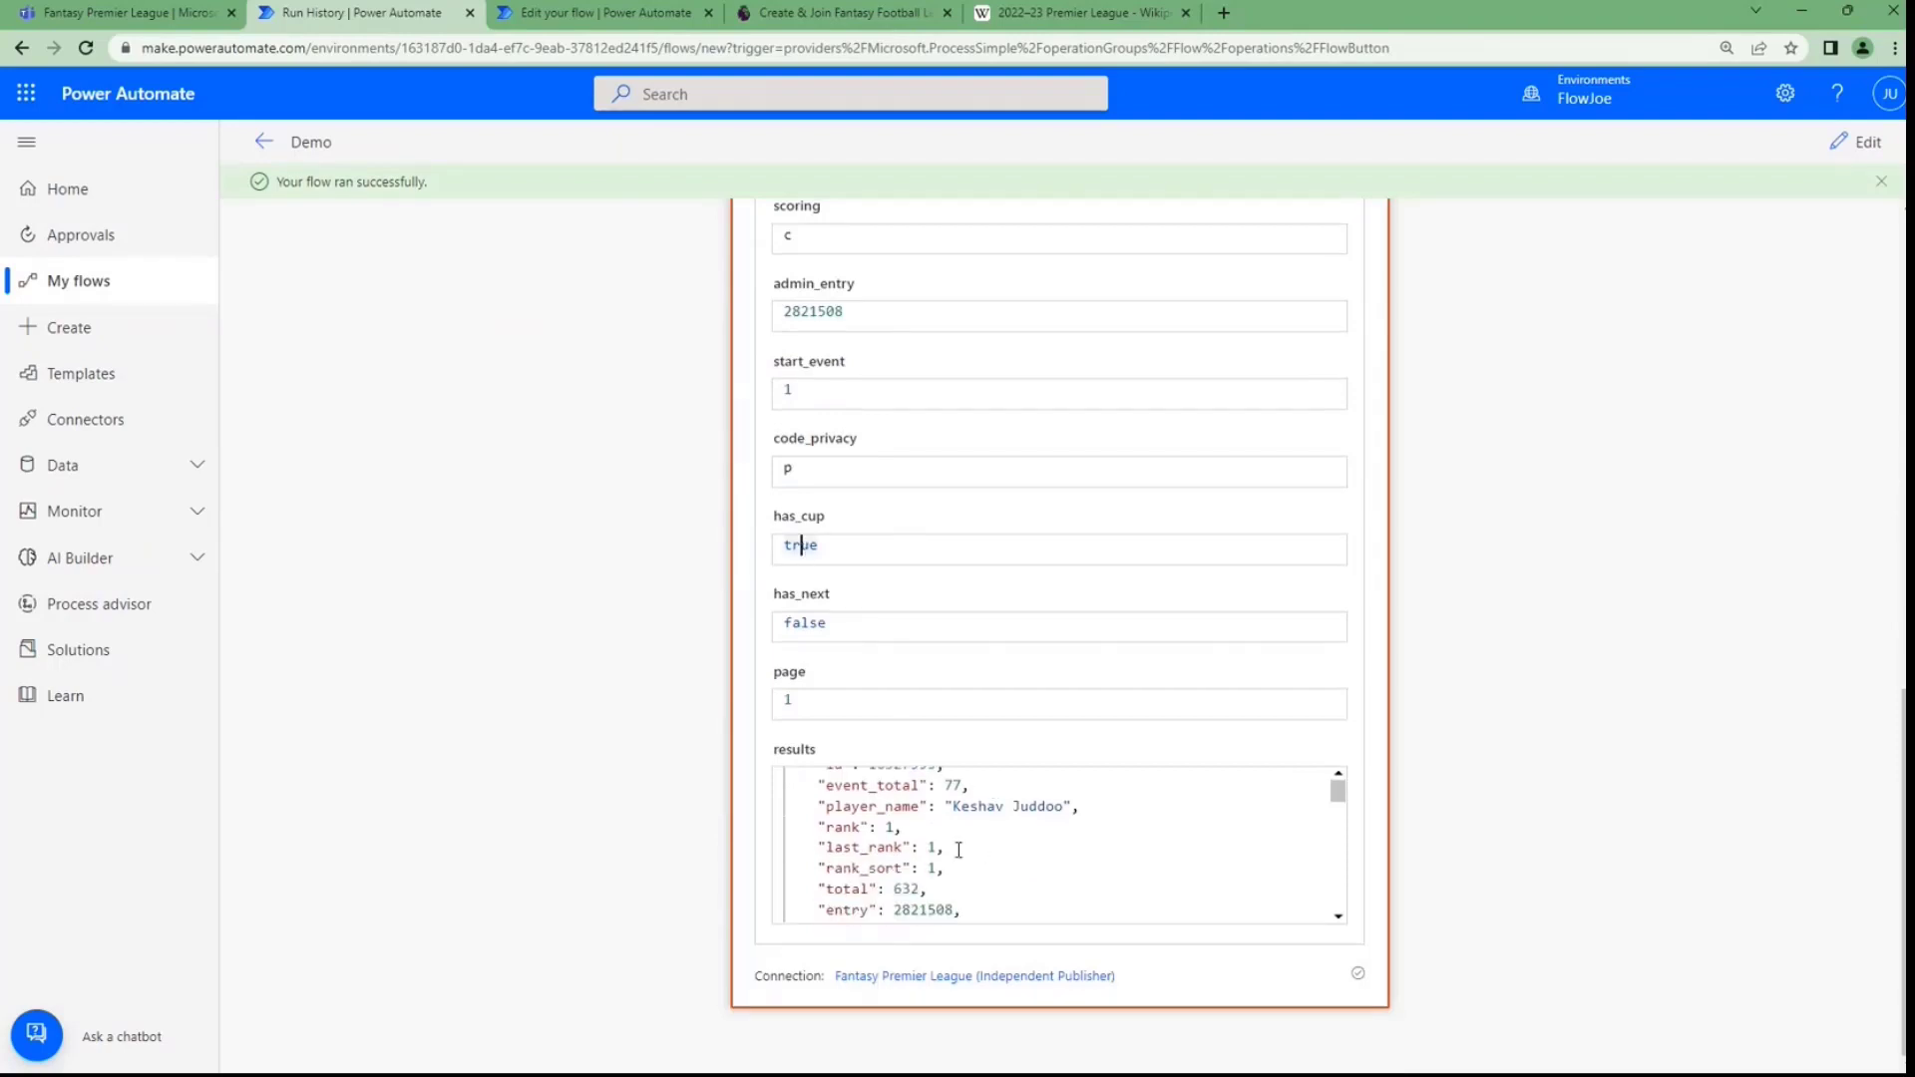
pyautogui.click(831, 24)
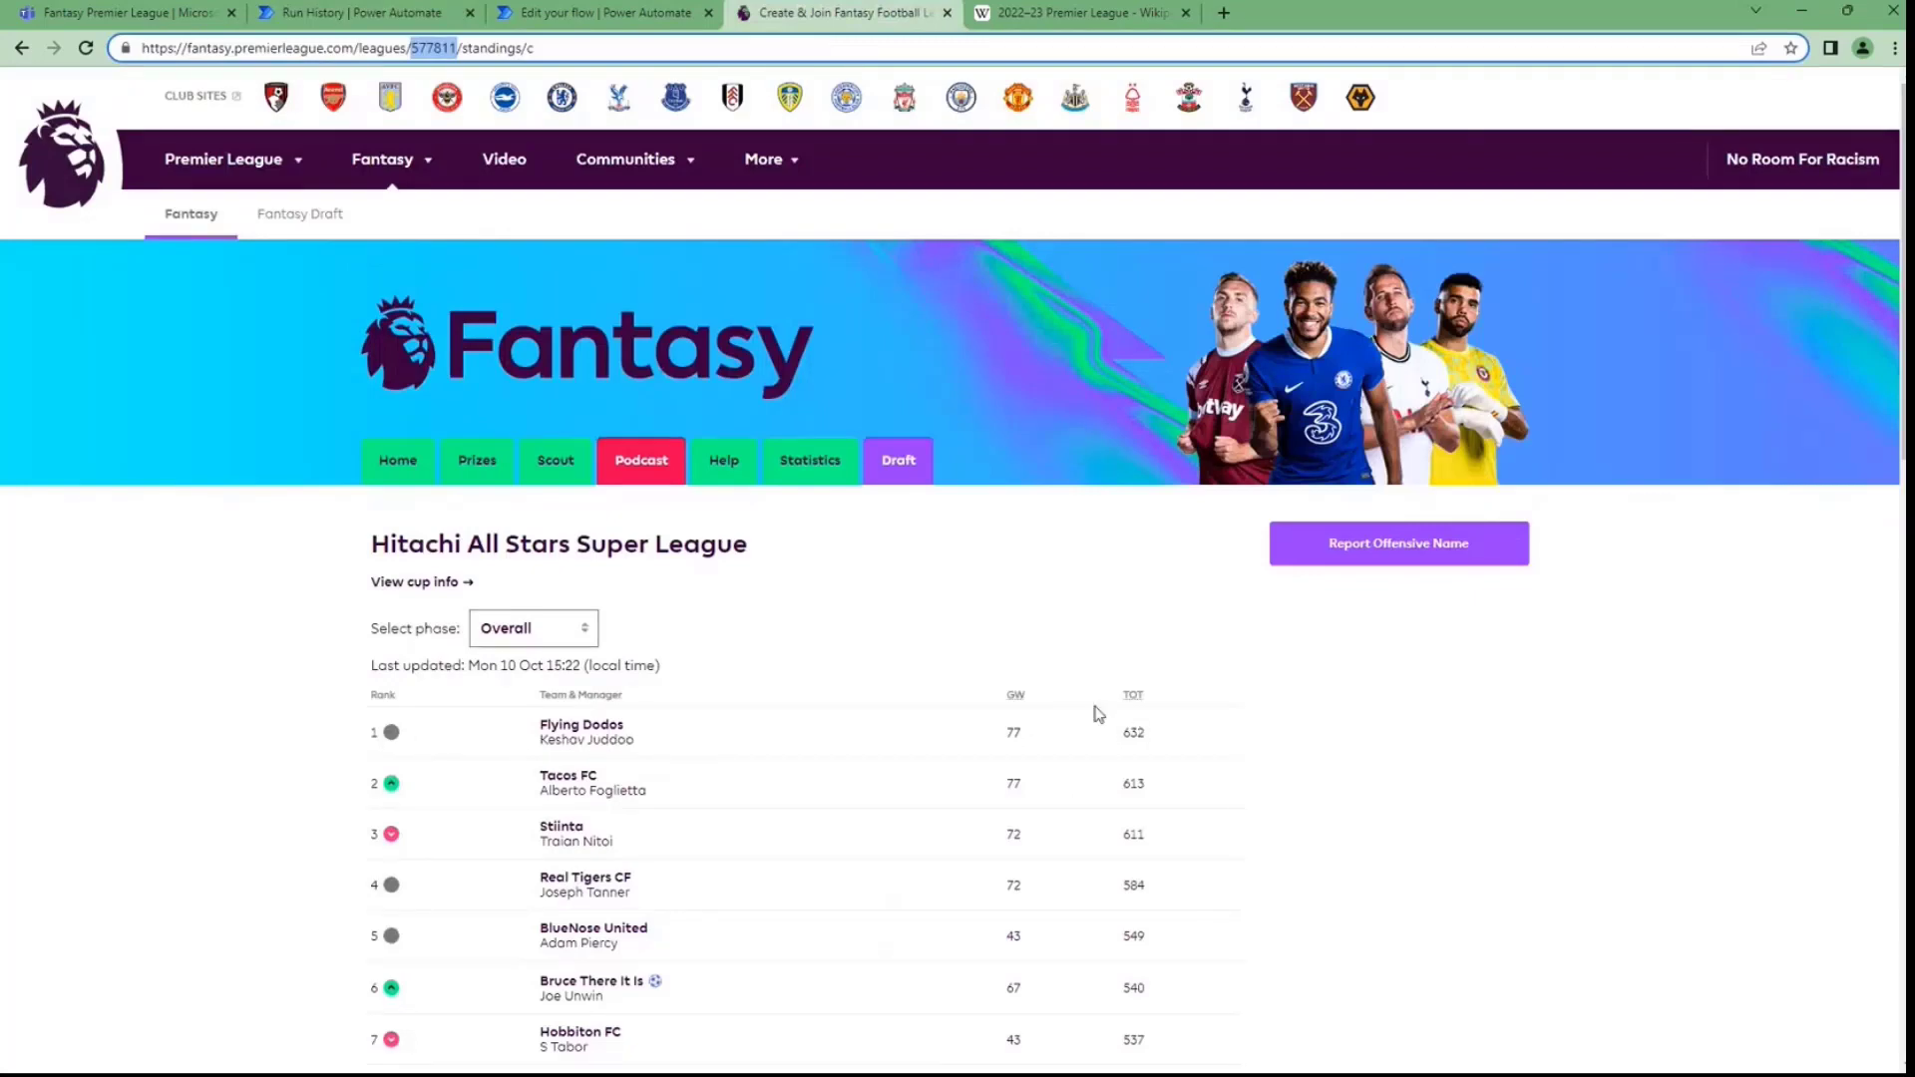
pyautogui.click(507, 18)
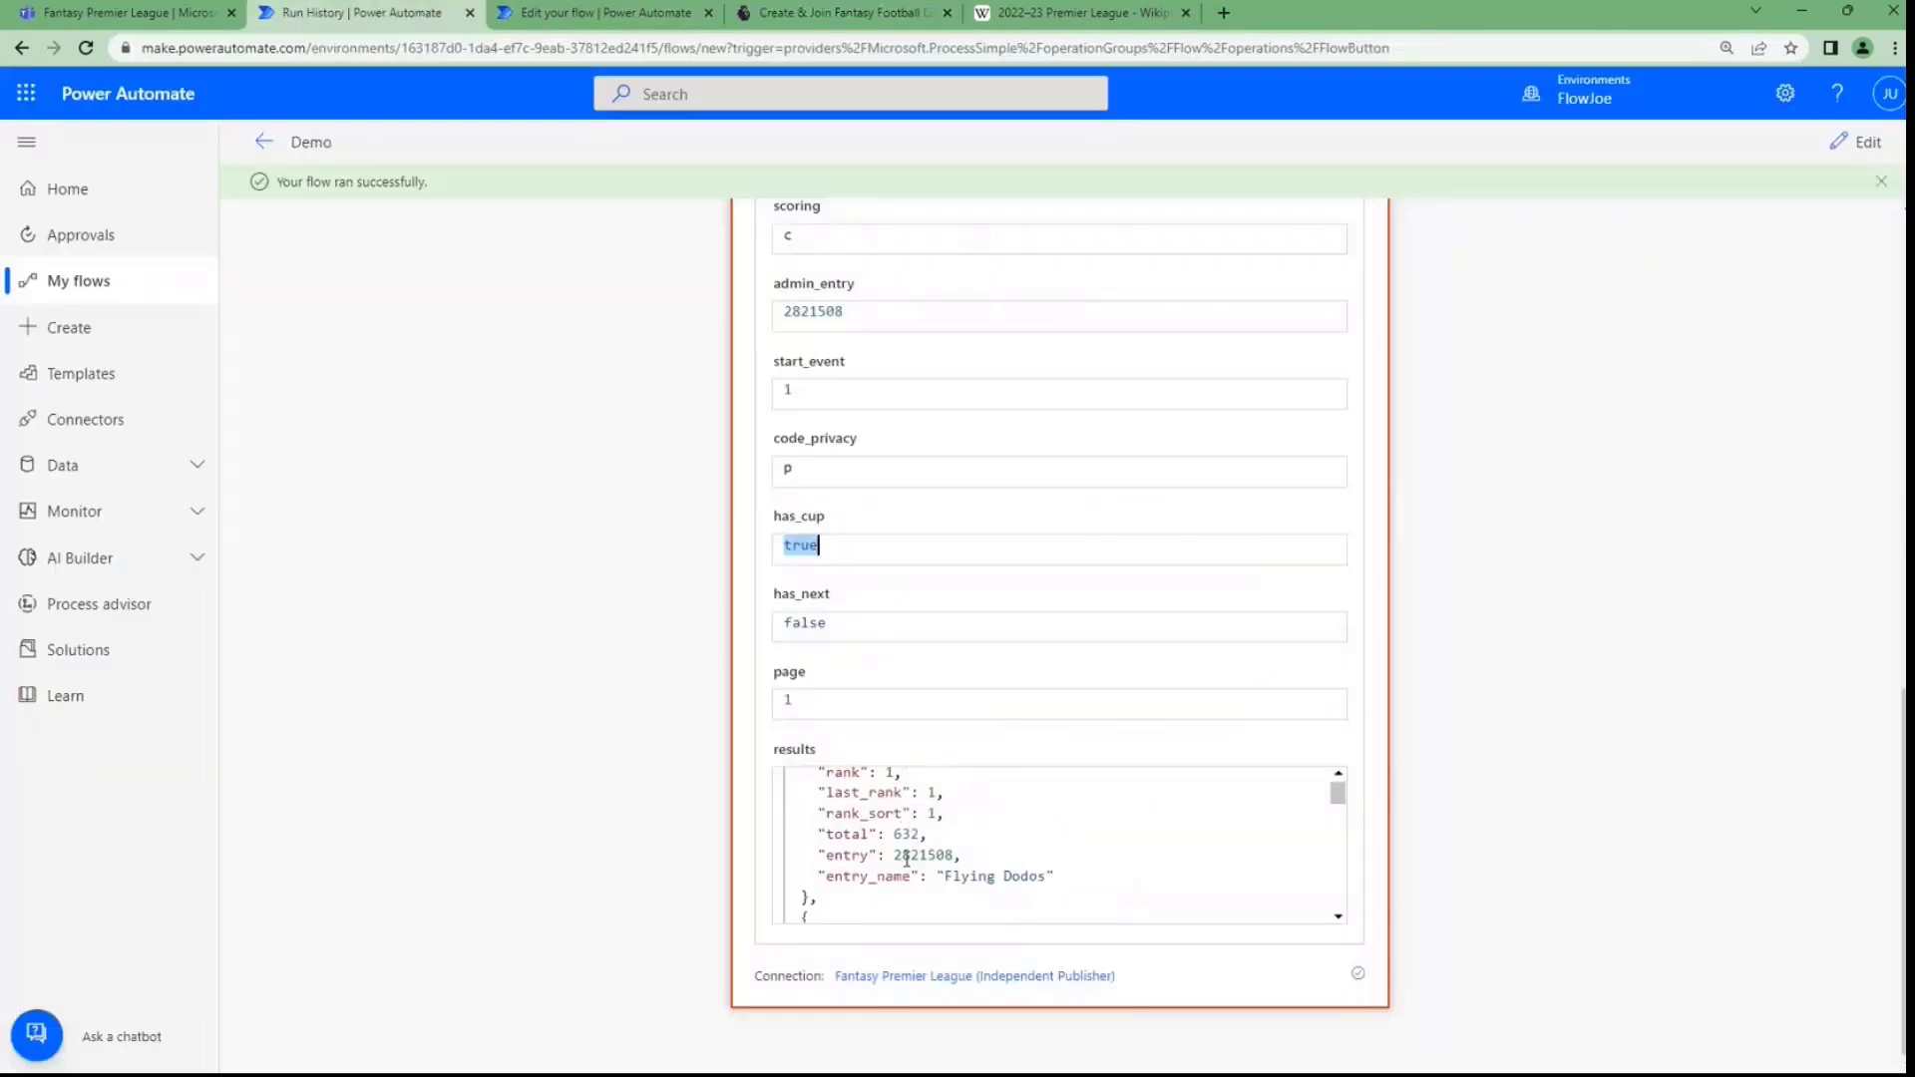
pyautogui.scroll(3, 917, 874)
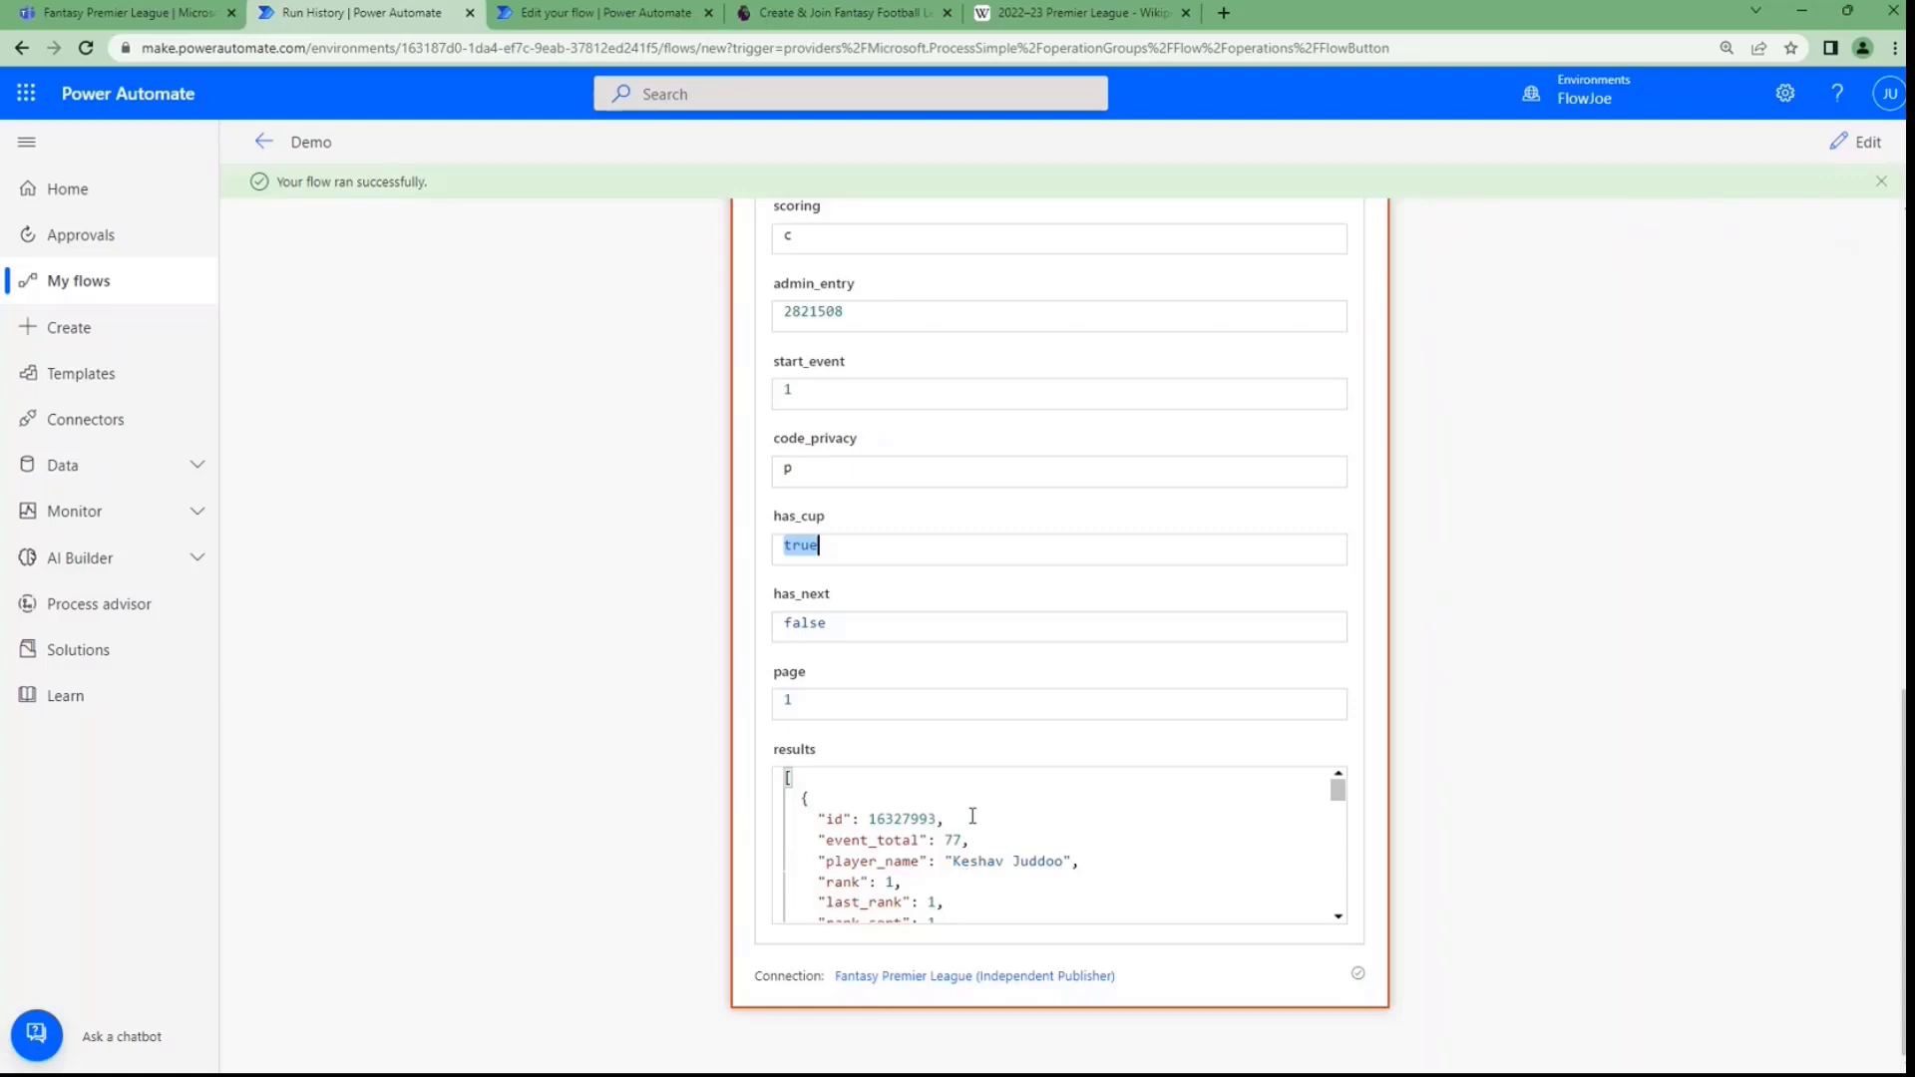
# Return to editing the flow and add a Create HTML table action after Classic League Standings
pyautogui.click(1857, 142)
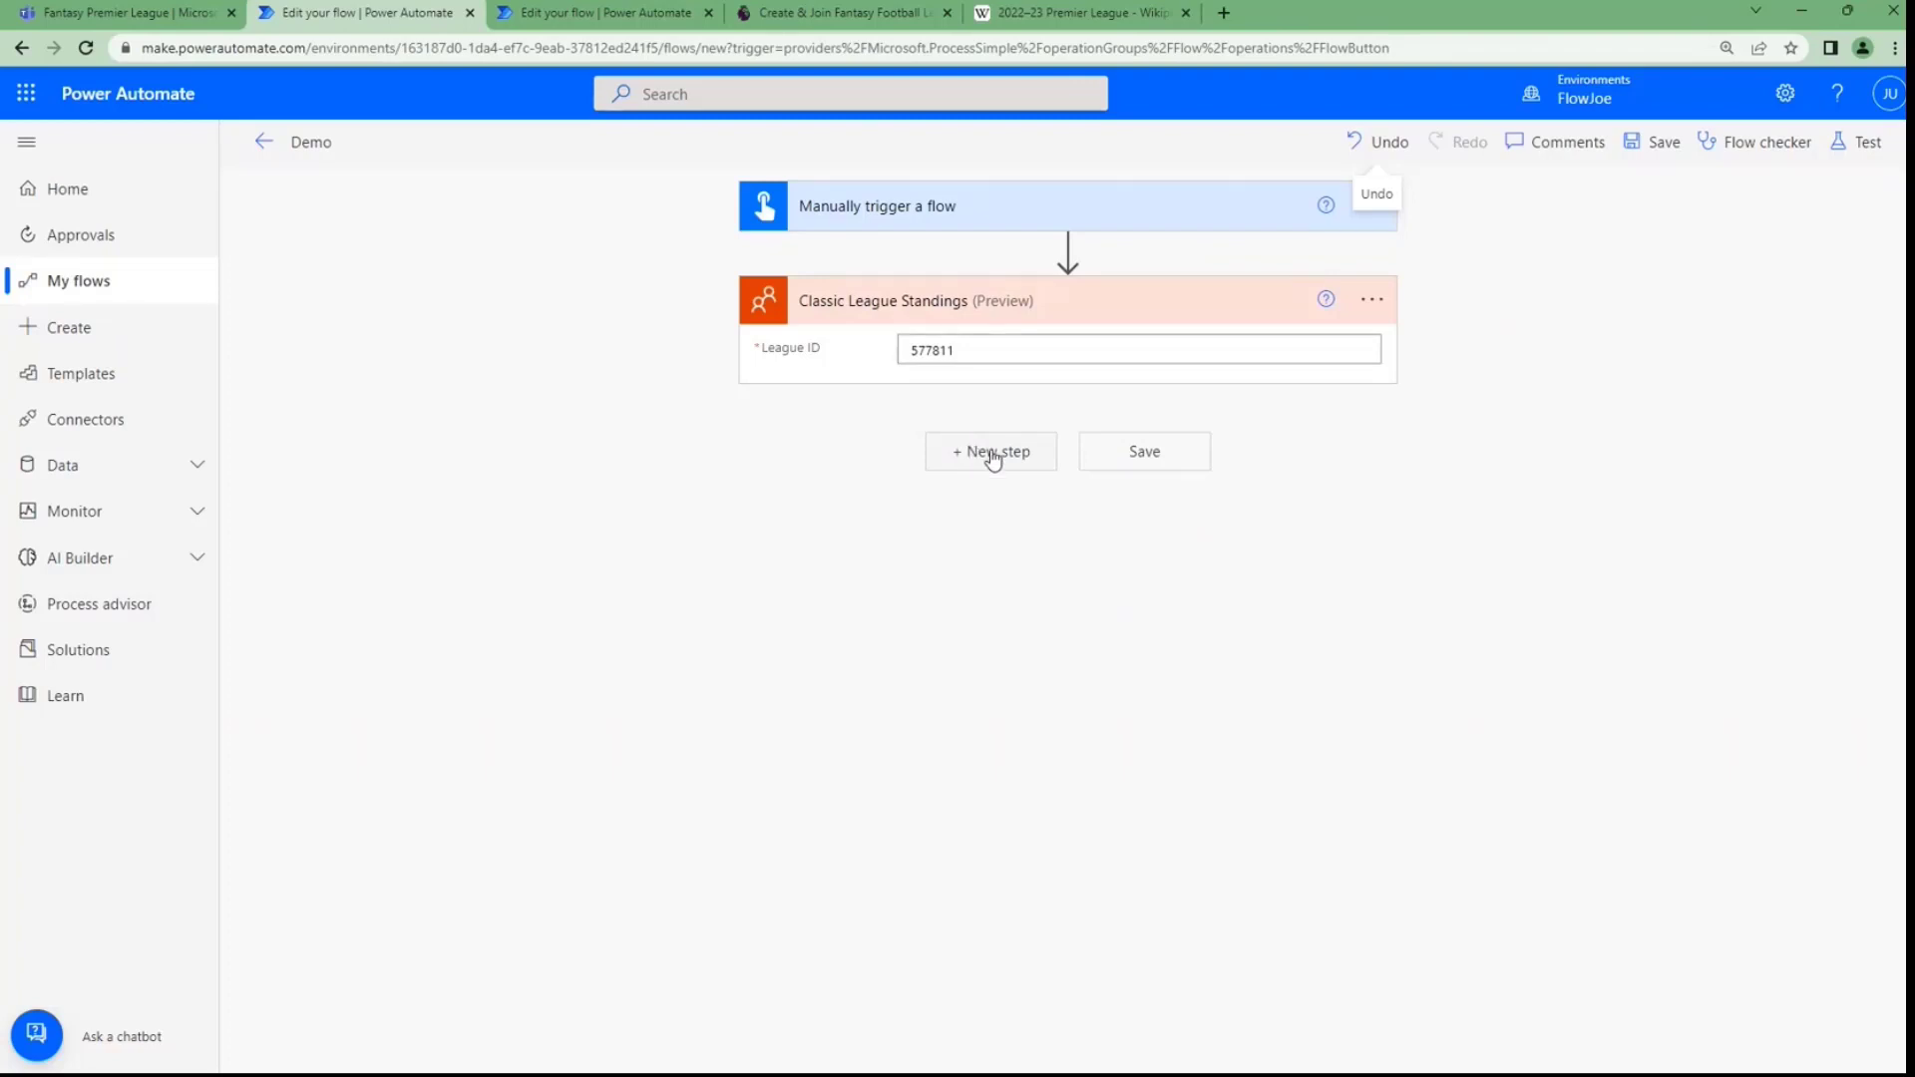
pyautogui.click(990, 453)
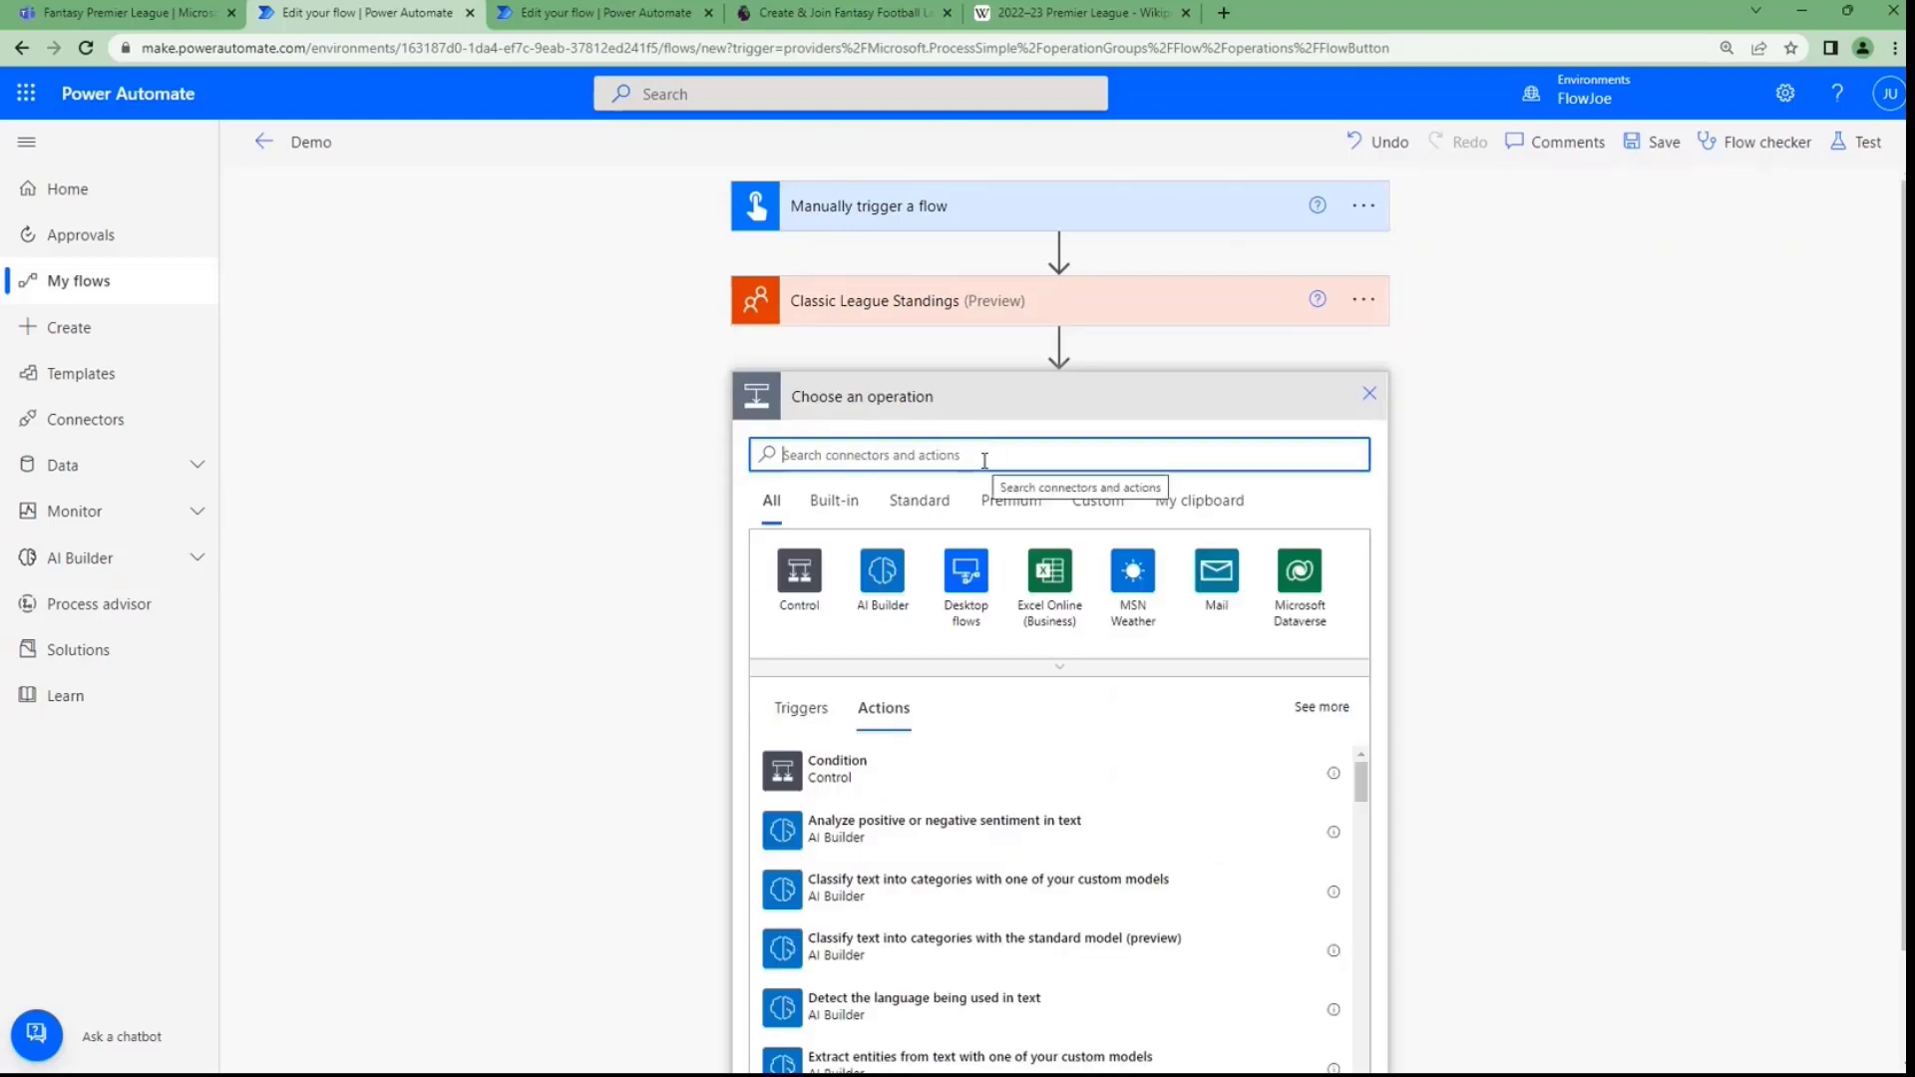
pyautogui.write('create html')
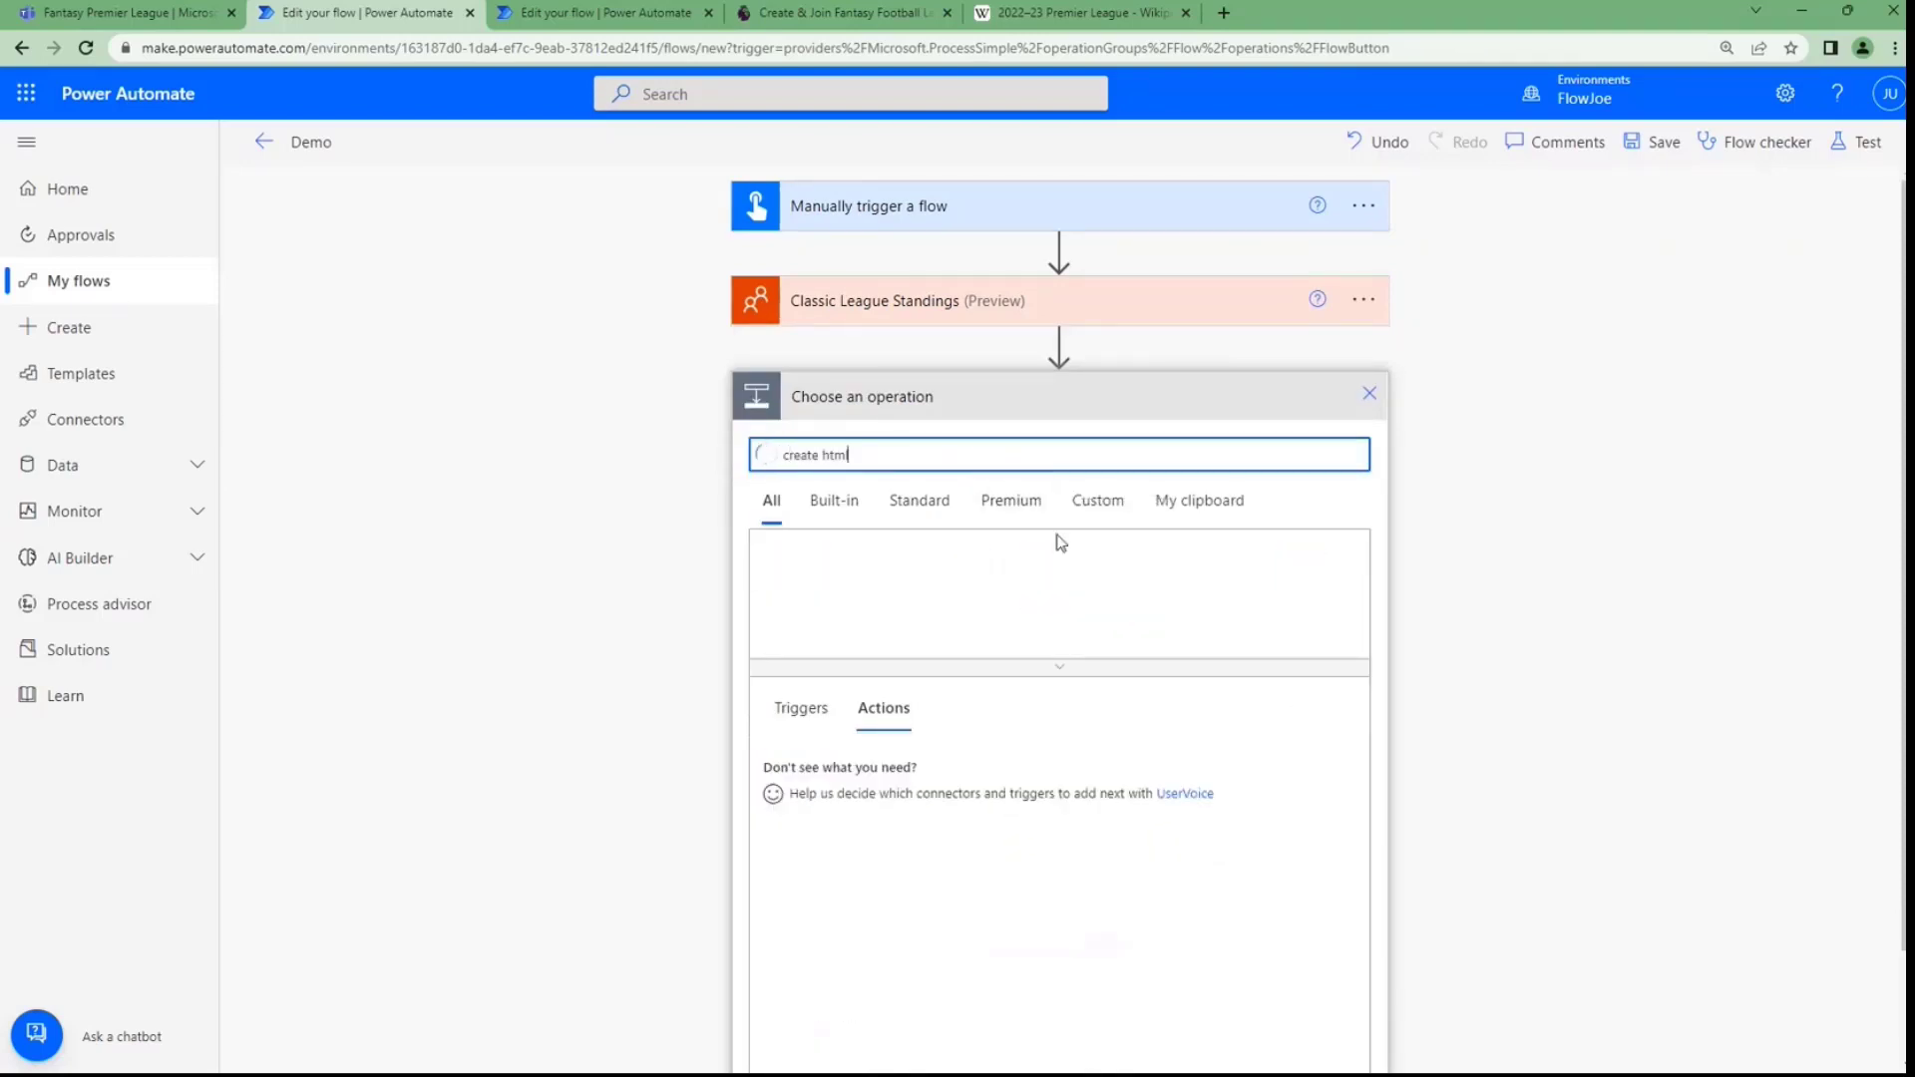
pyautogui.click(906, 853)
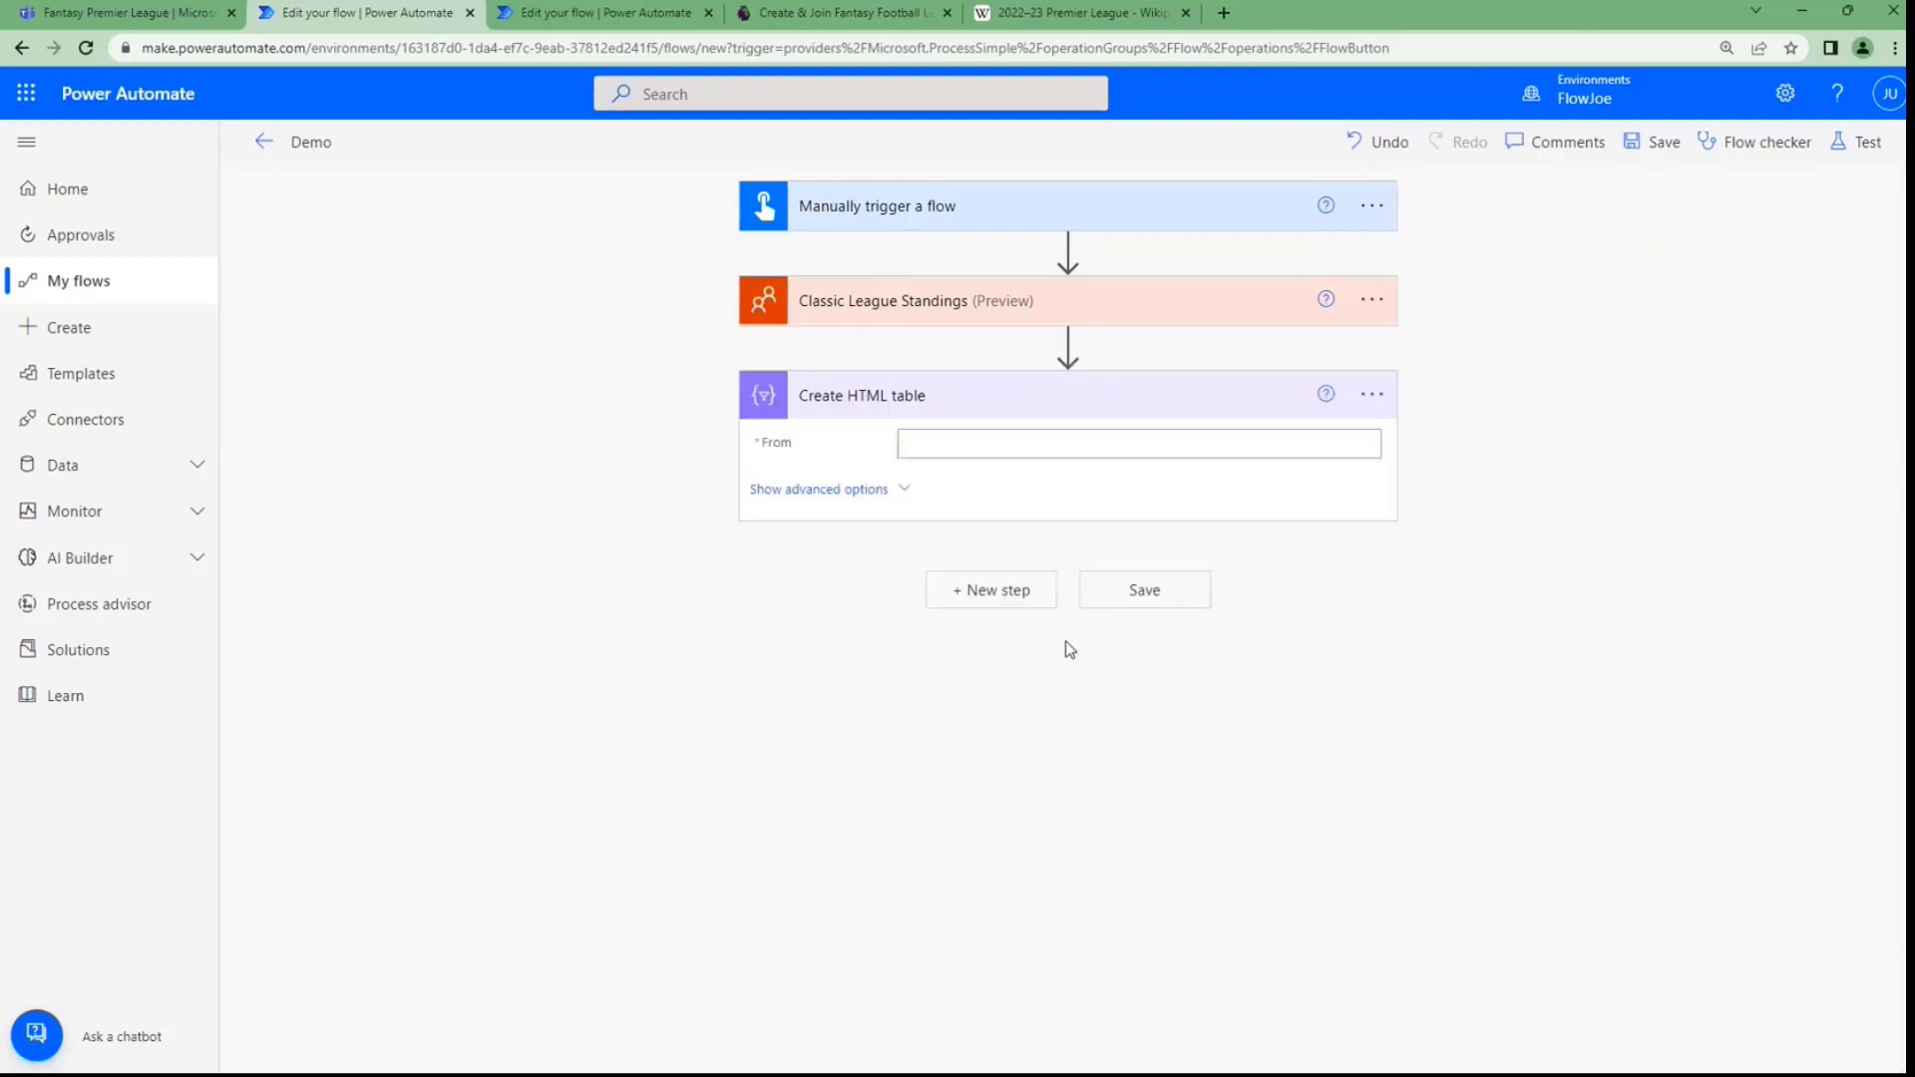
# Look at the full Power Automate settings and close them to return to the flow
pyautogui.click(976, 444)
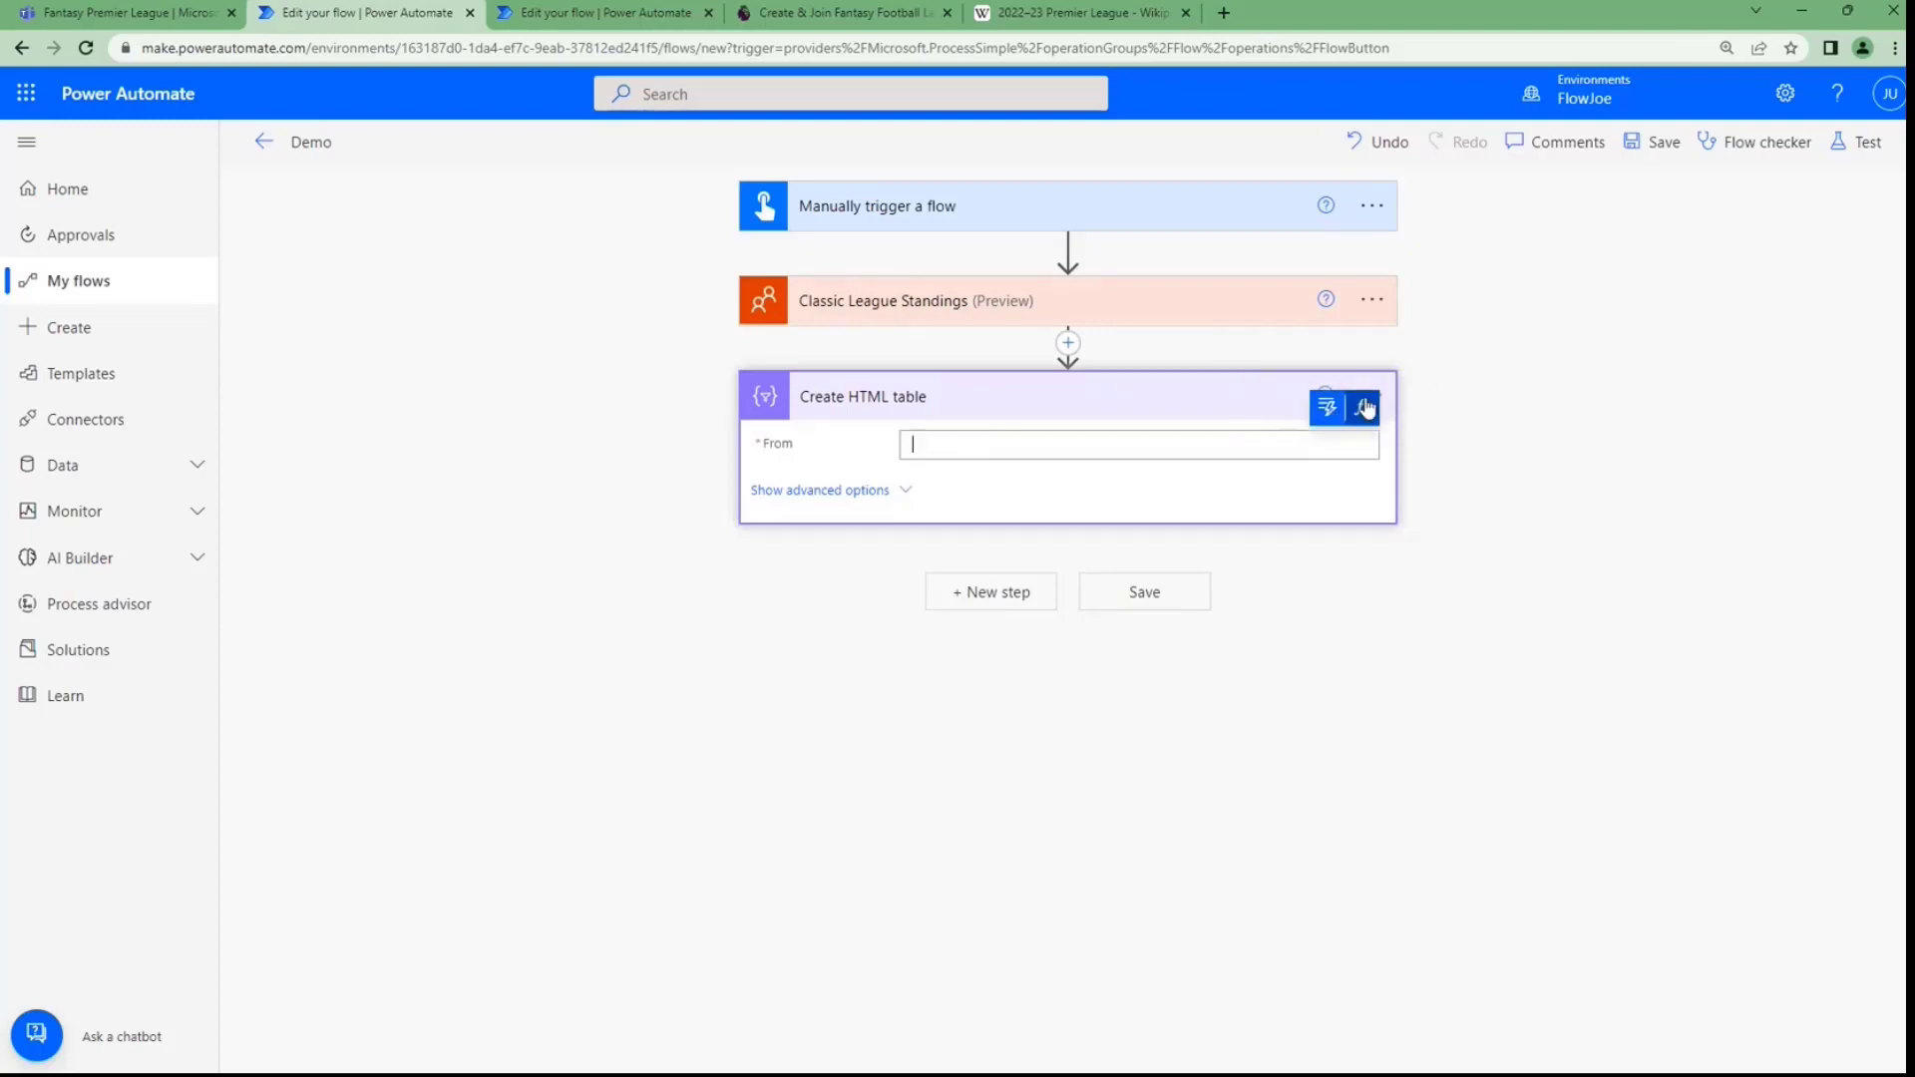
pyautogui.click(1785, 92)
pyautogui.click(1686, 275)
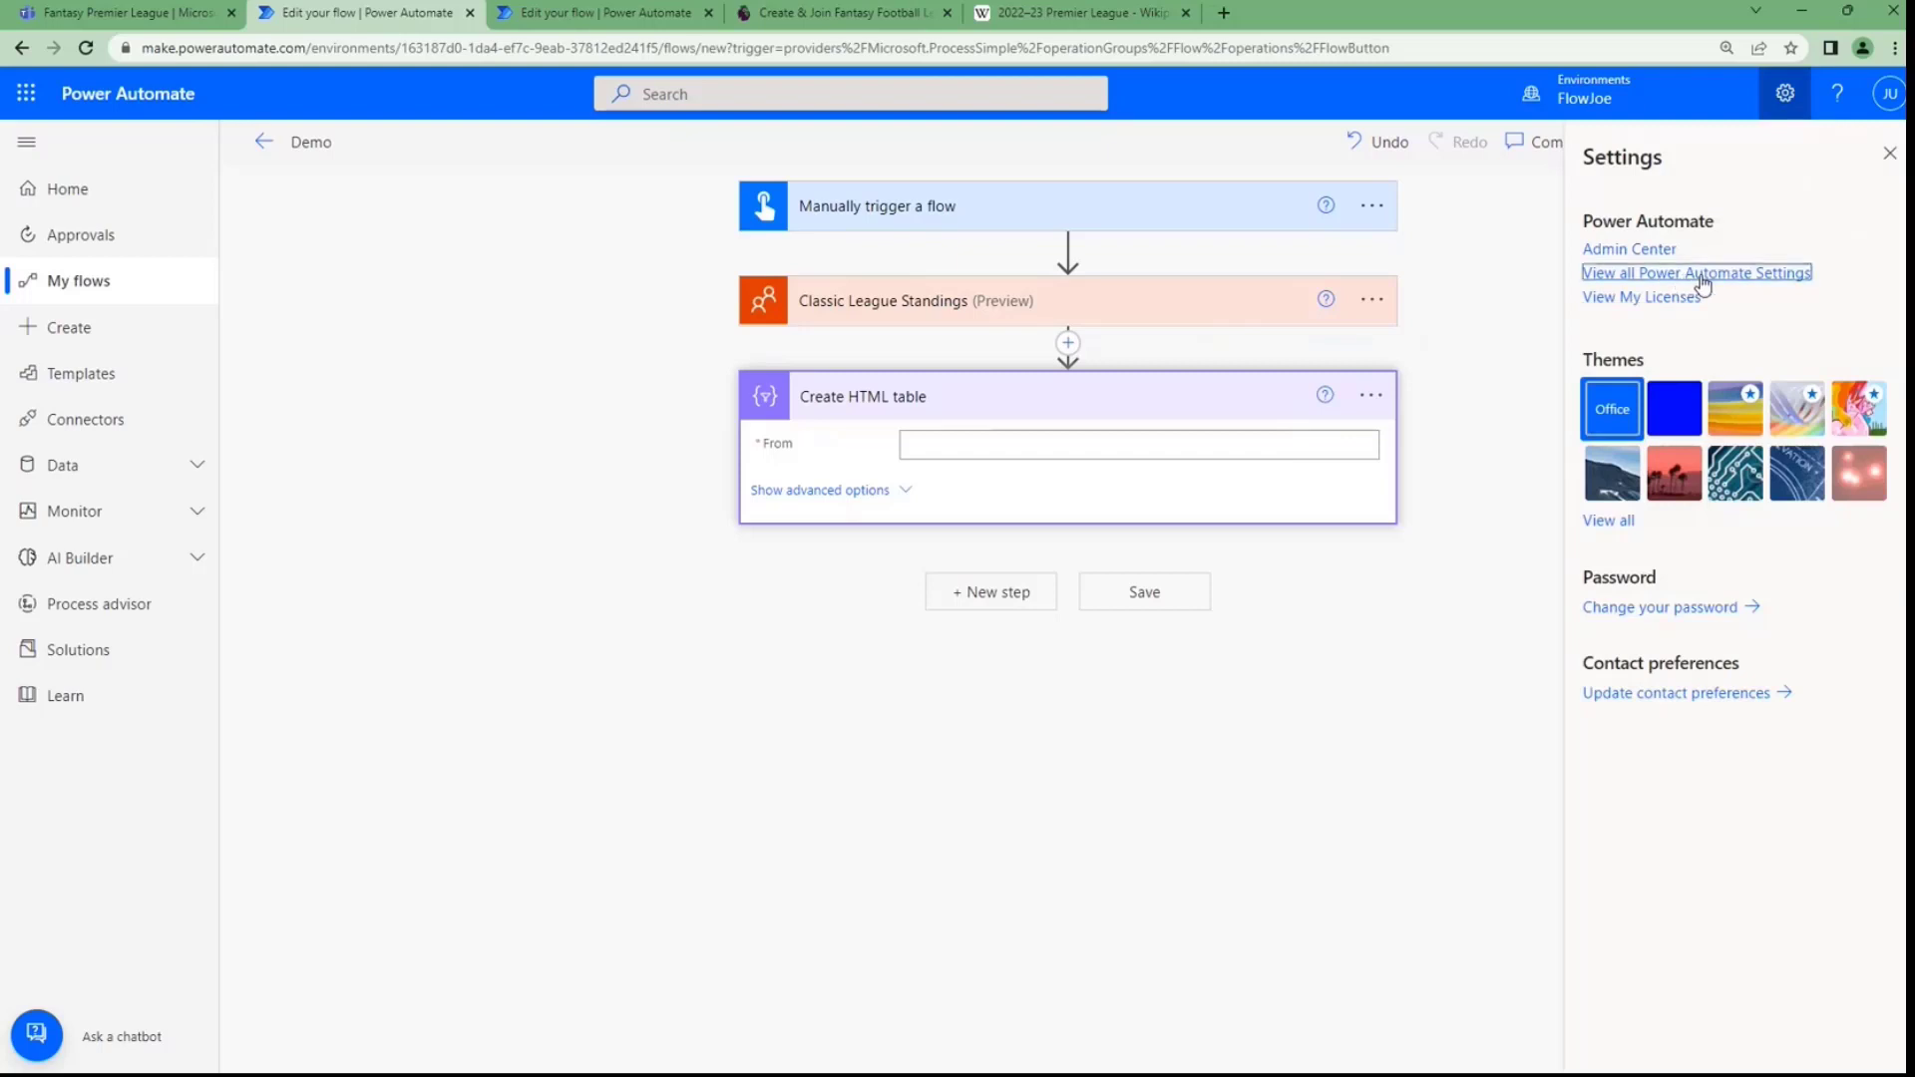
pyautogui.click(1068, 787)
pyautogui.click(1248, 441)
pyautogui.click(1889, 152)
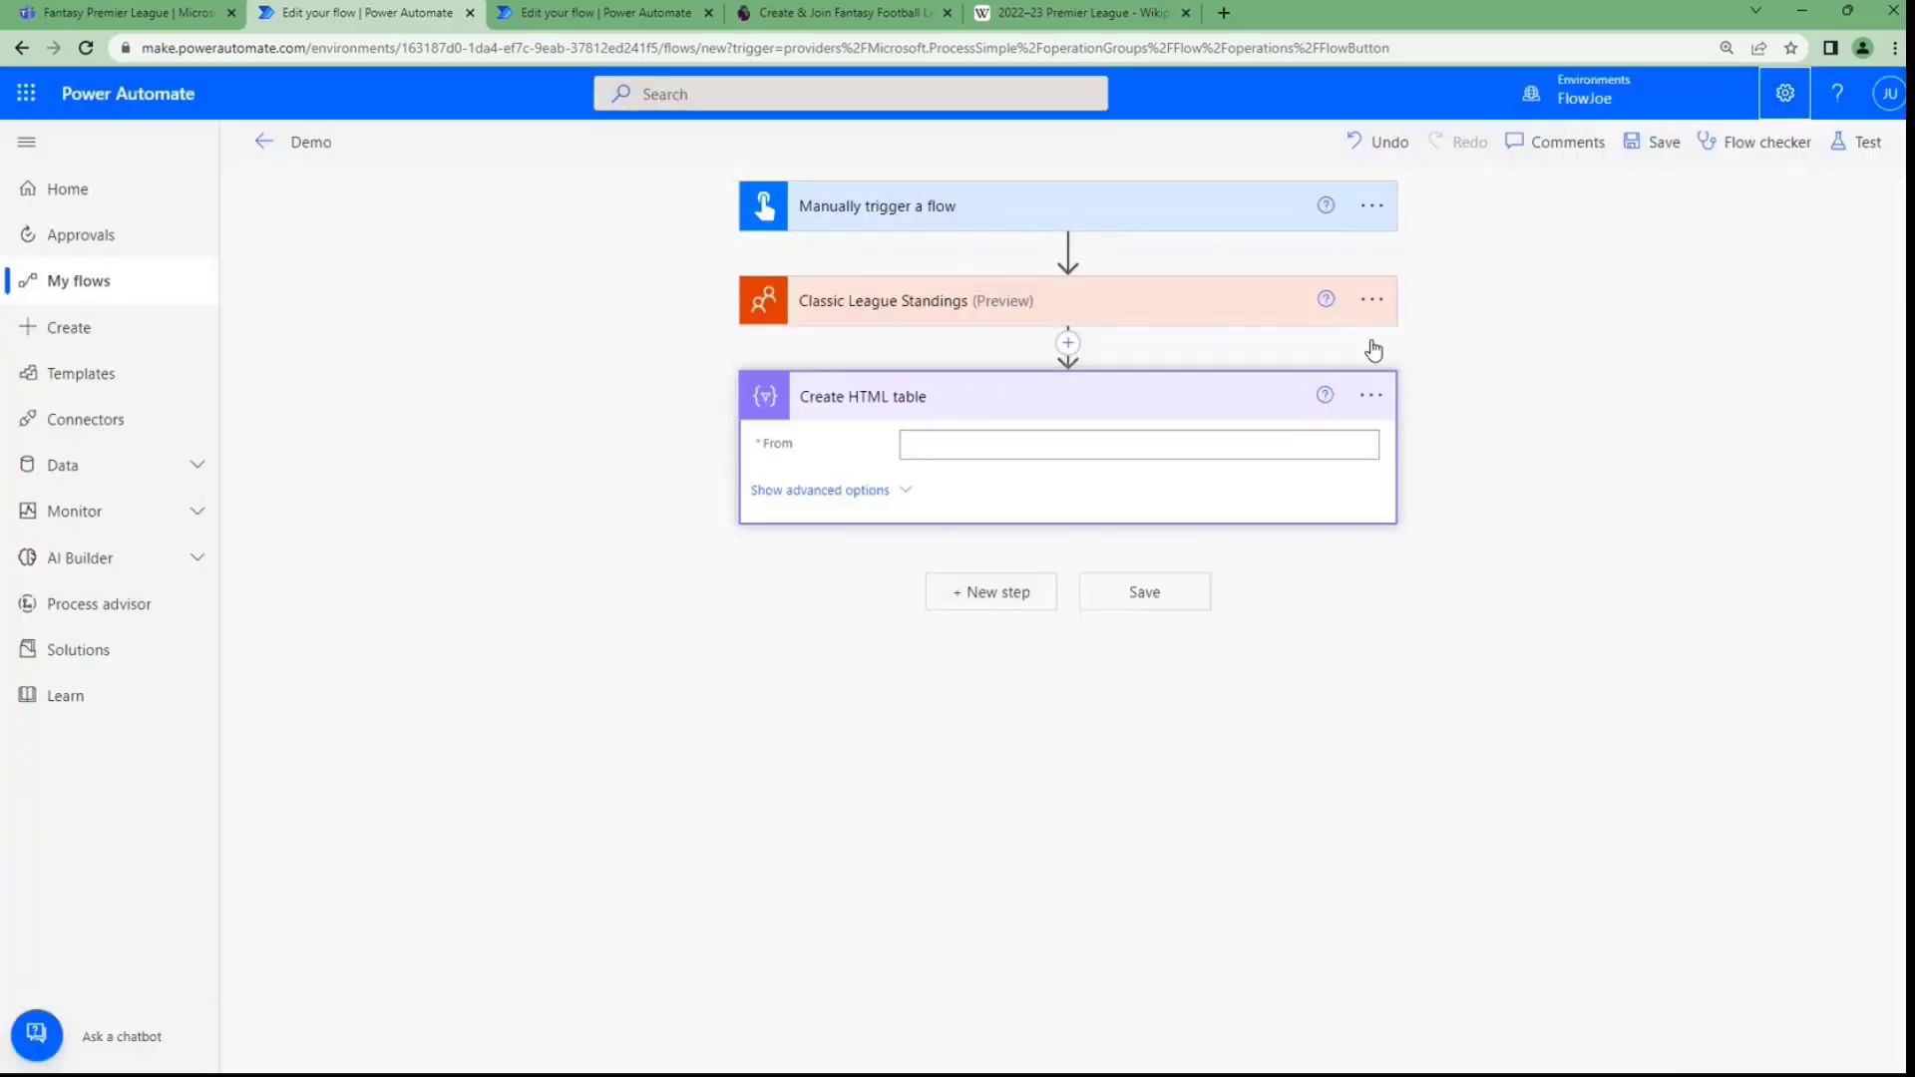
# Set the From input of the Create HTML table action to the Classic league standings results dynamic value
pyautogui.click(1312, 439)
pyautogui.click(1342, 419)
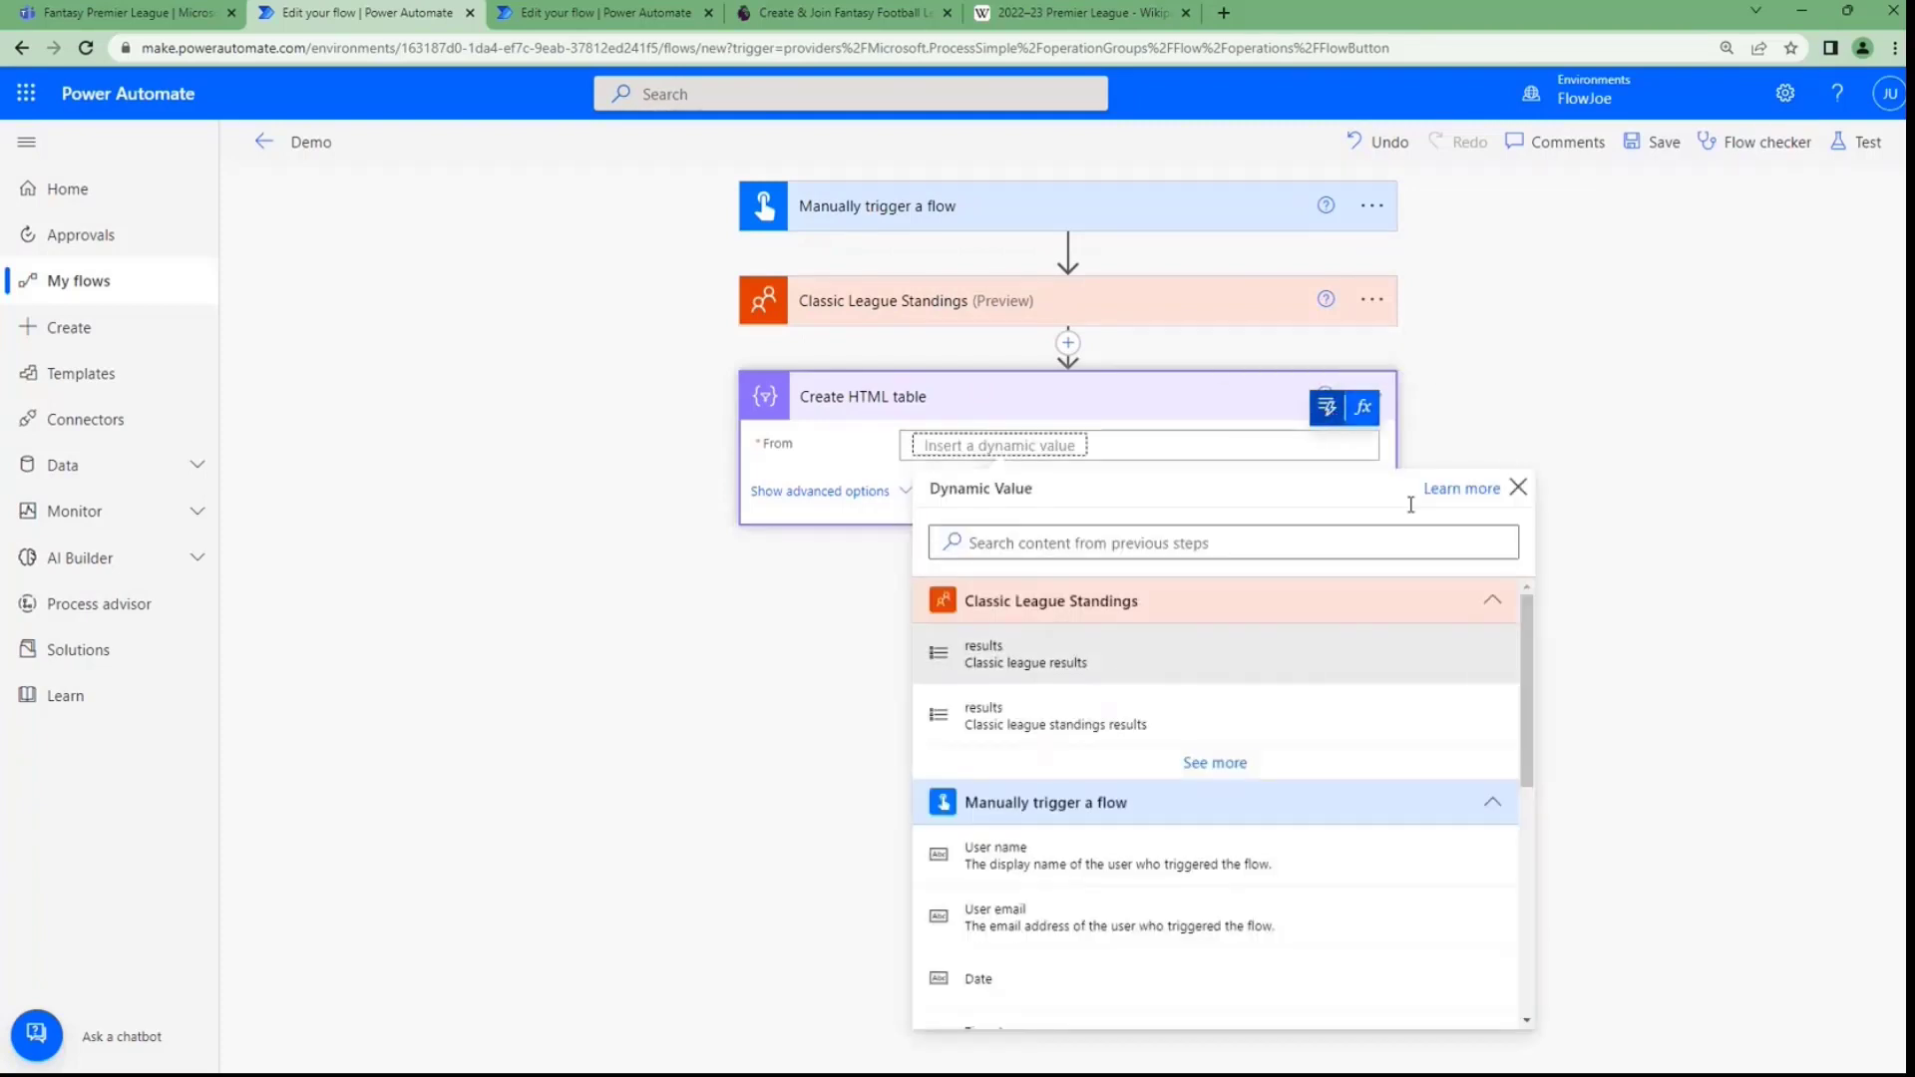
pyautogui.click(1362, 409)
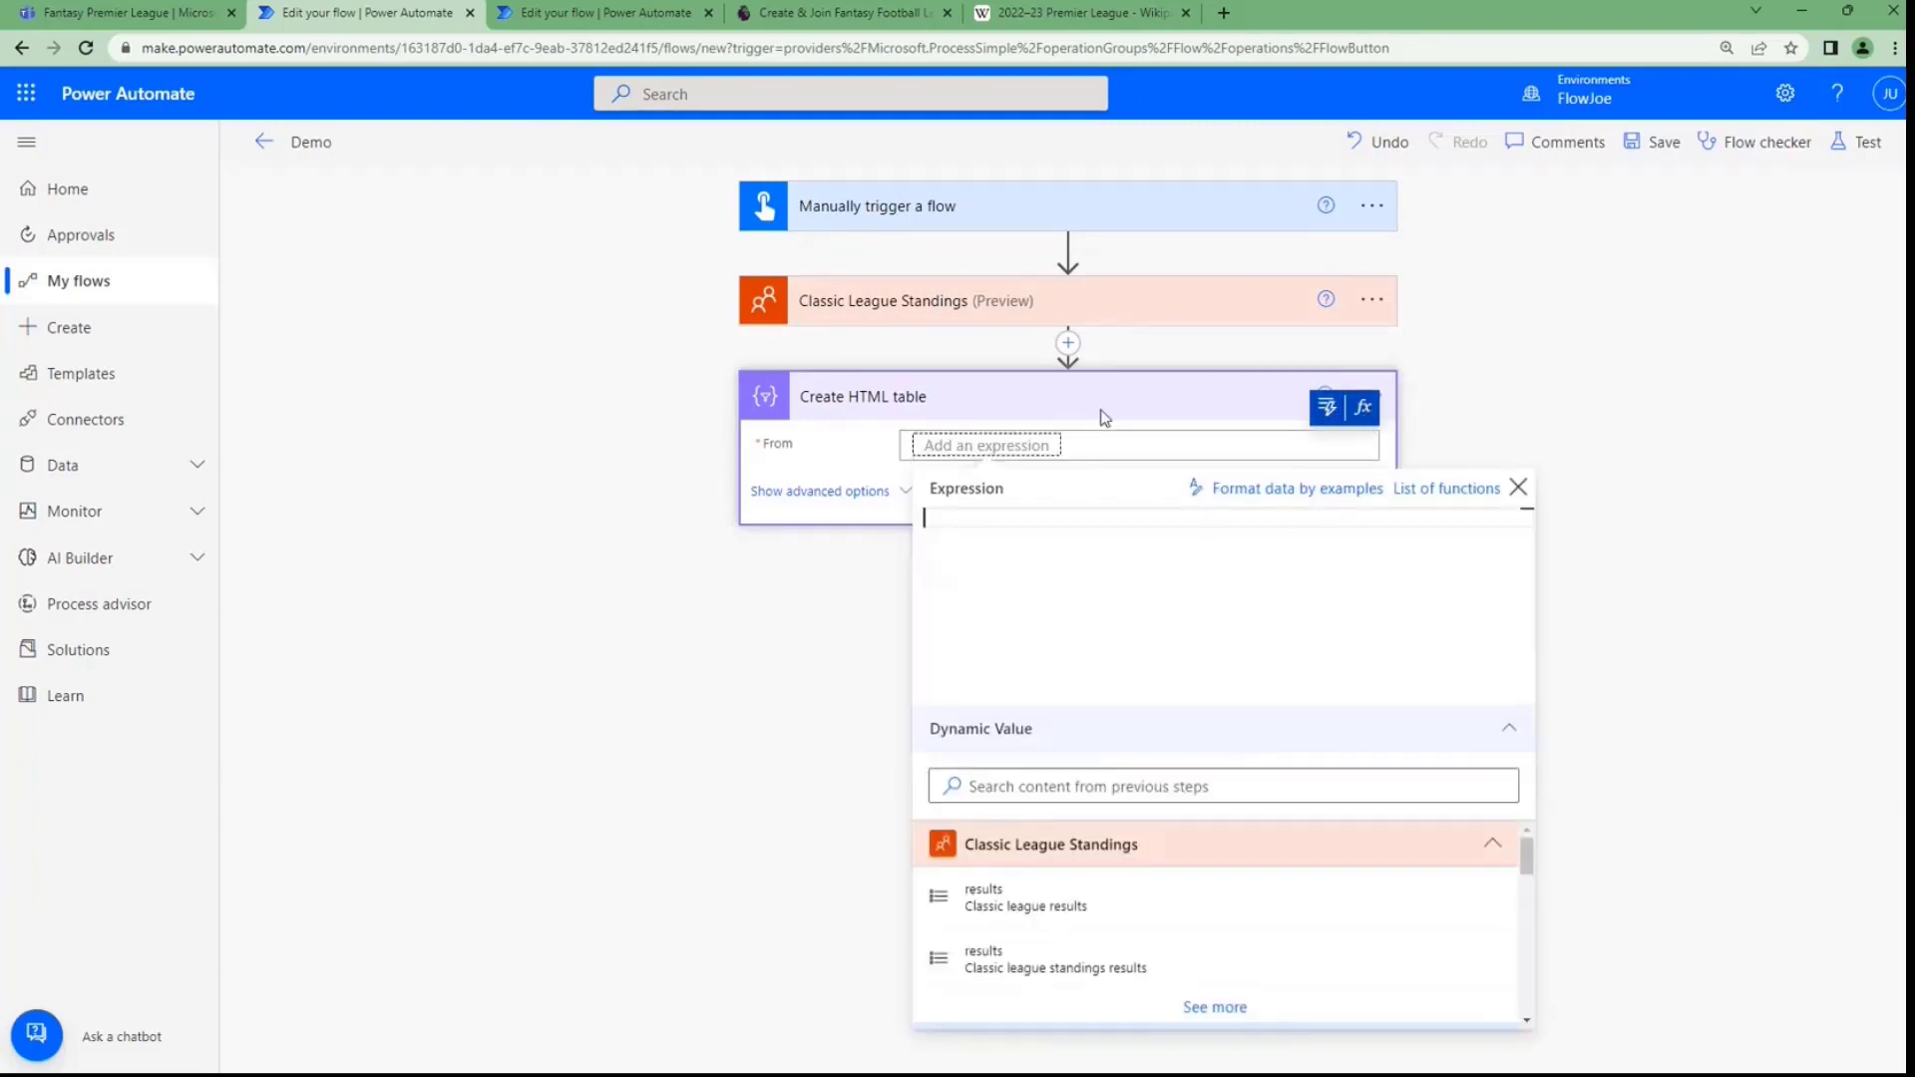
pyautogui.click(1326, 411)
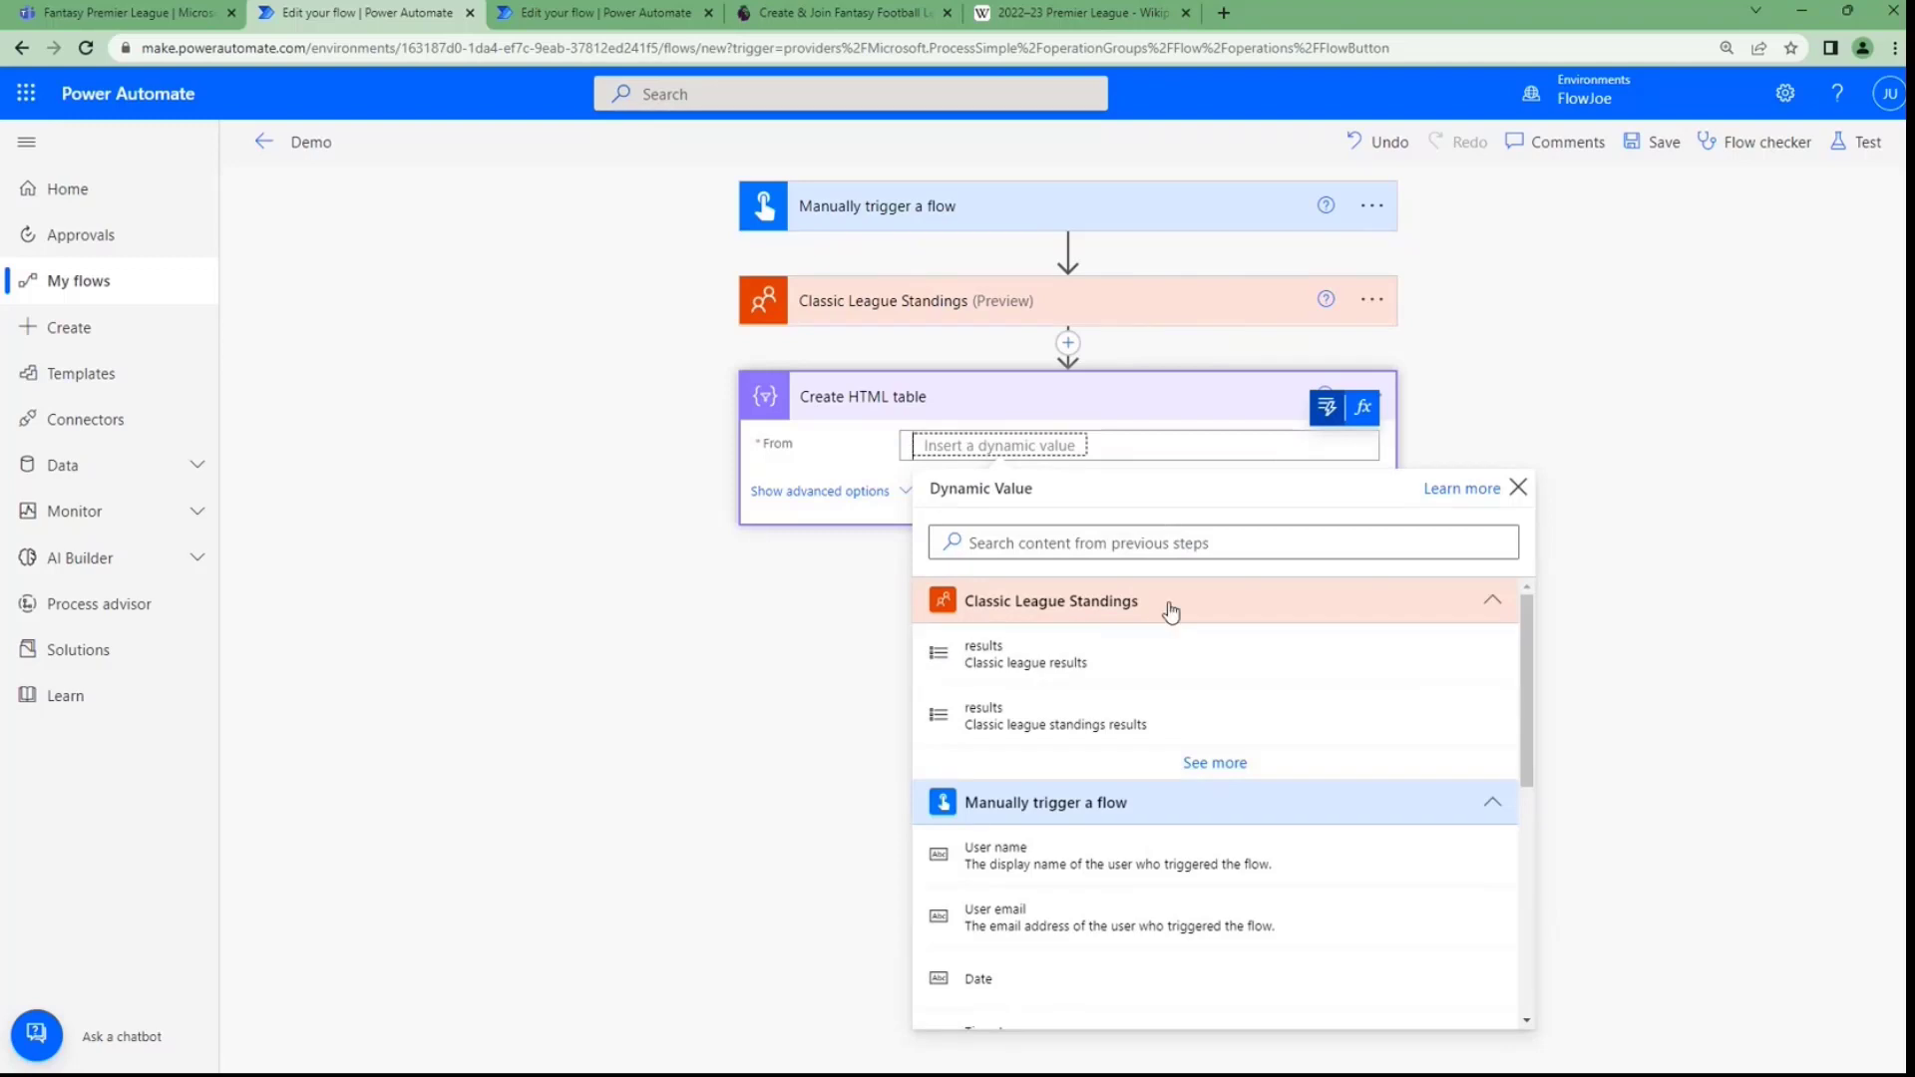
pyautogui.click(1108, 727)
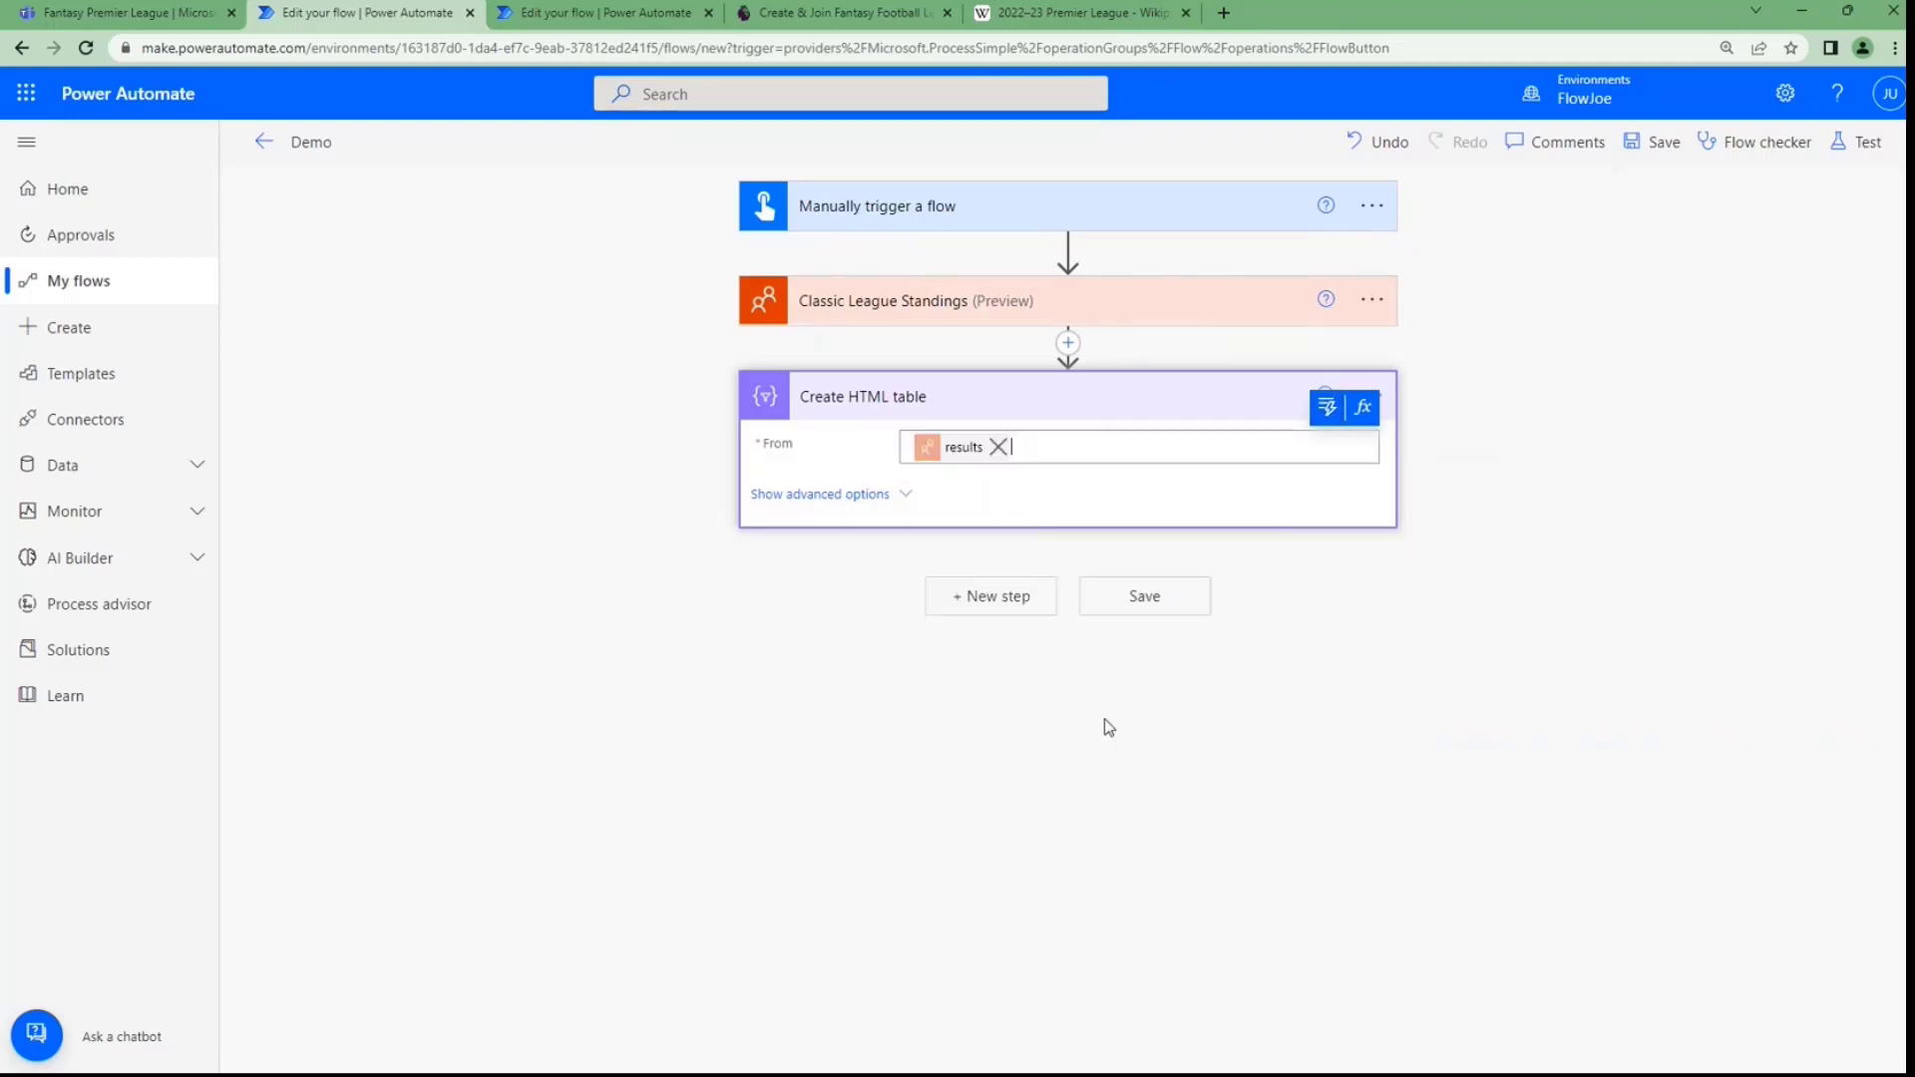
# Show the advanced options of the Create HTML table action and set Columns to Custom
pyautogui.click(825, 496)
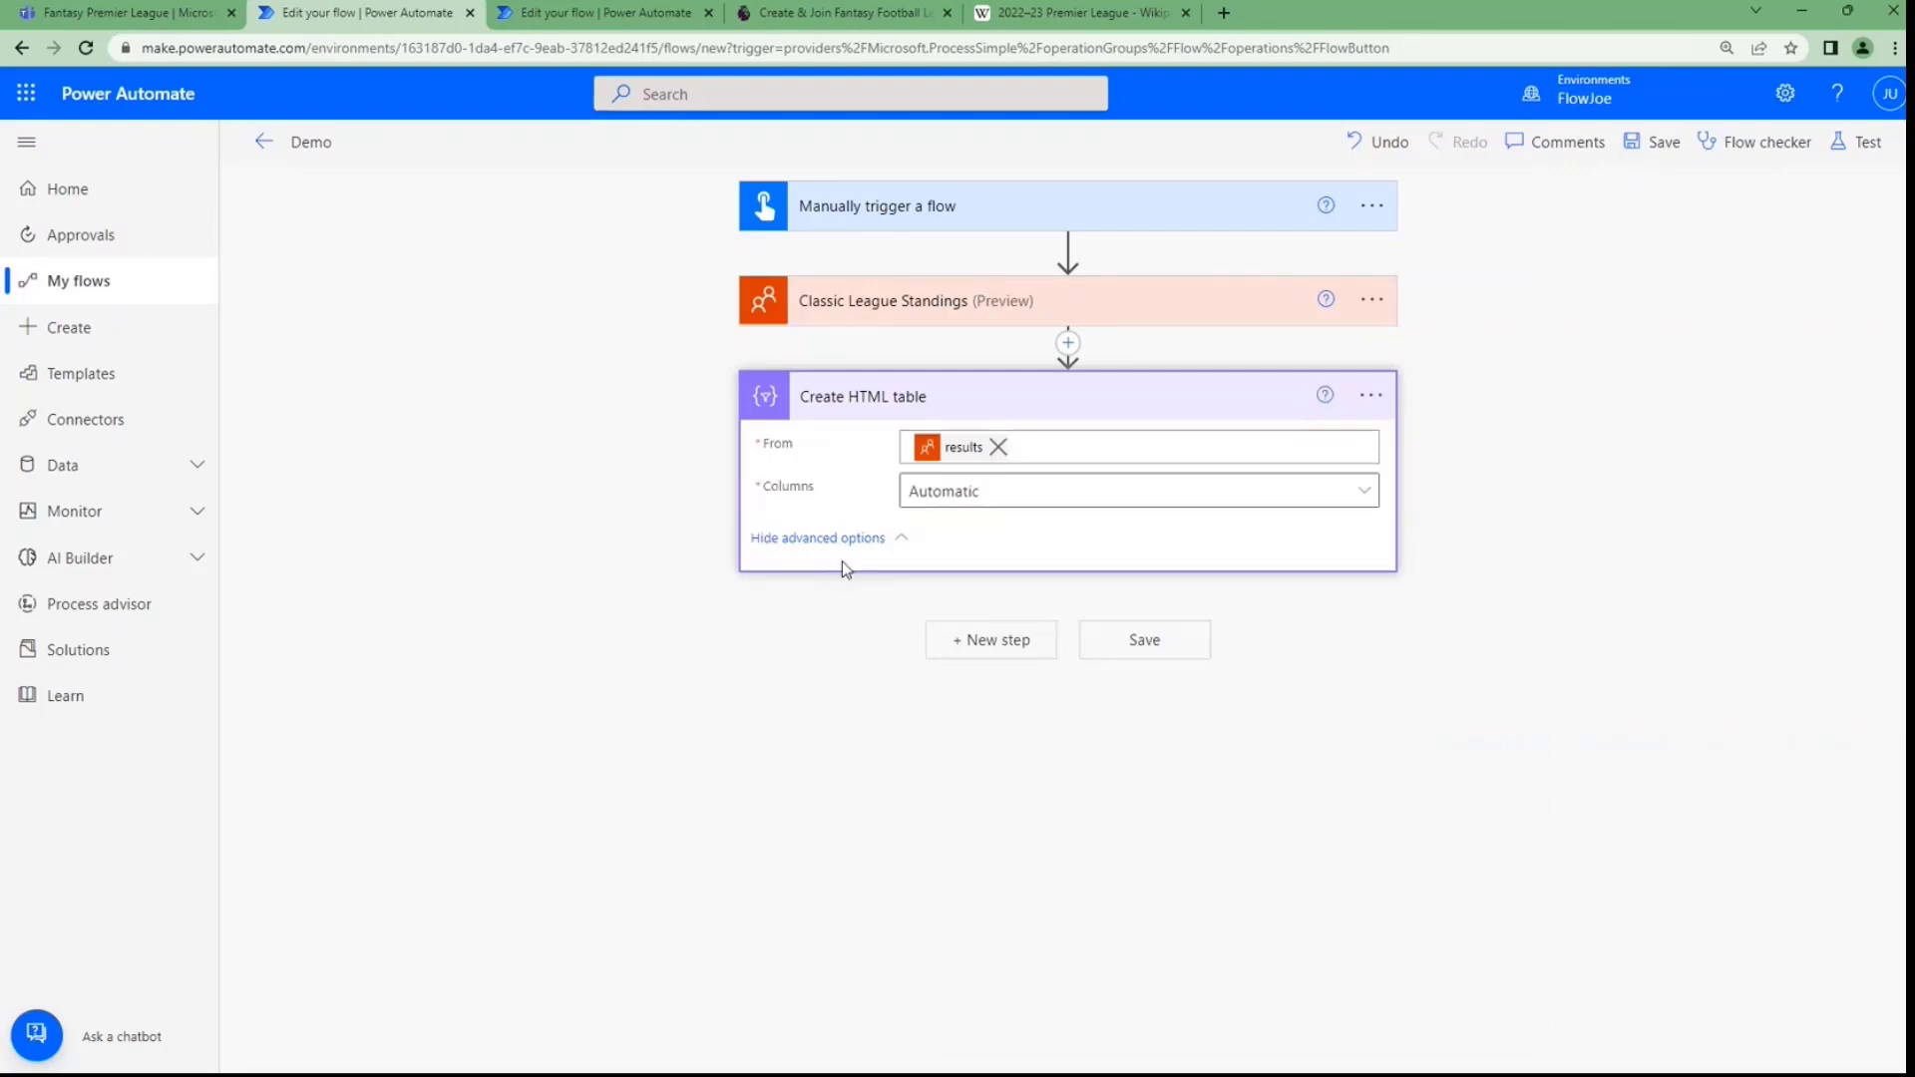
pyautogui.click(1000, 494)
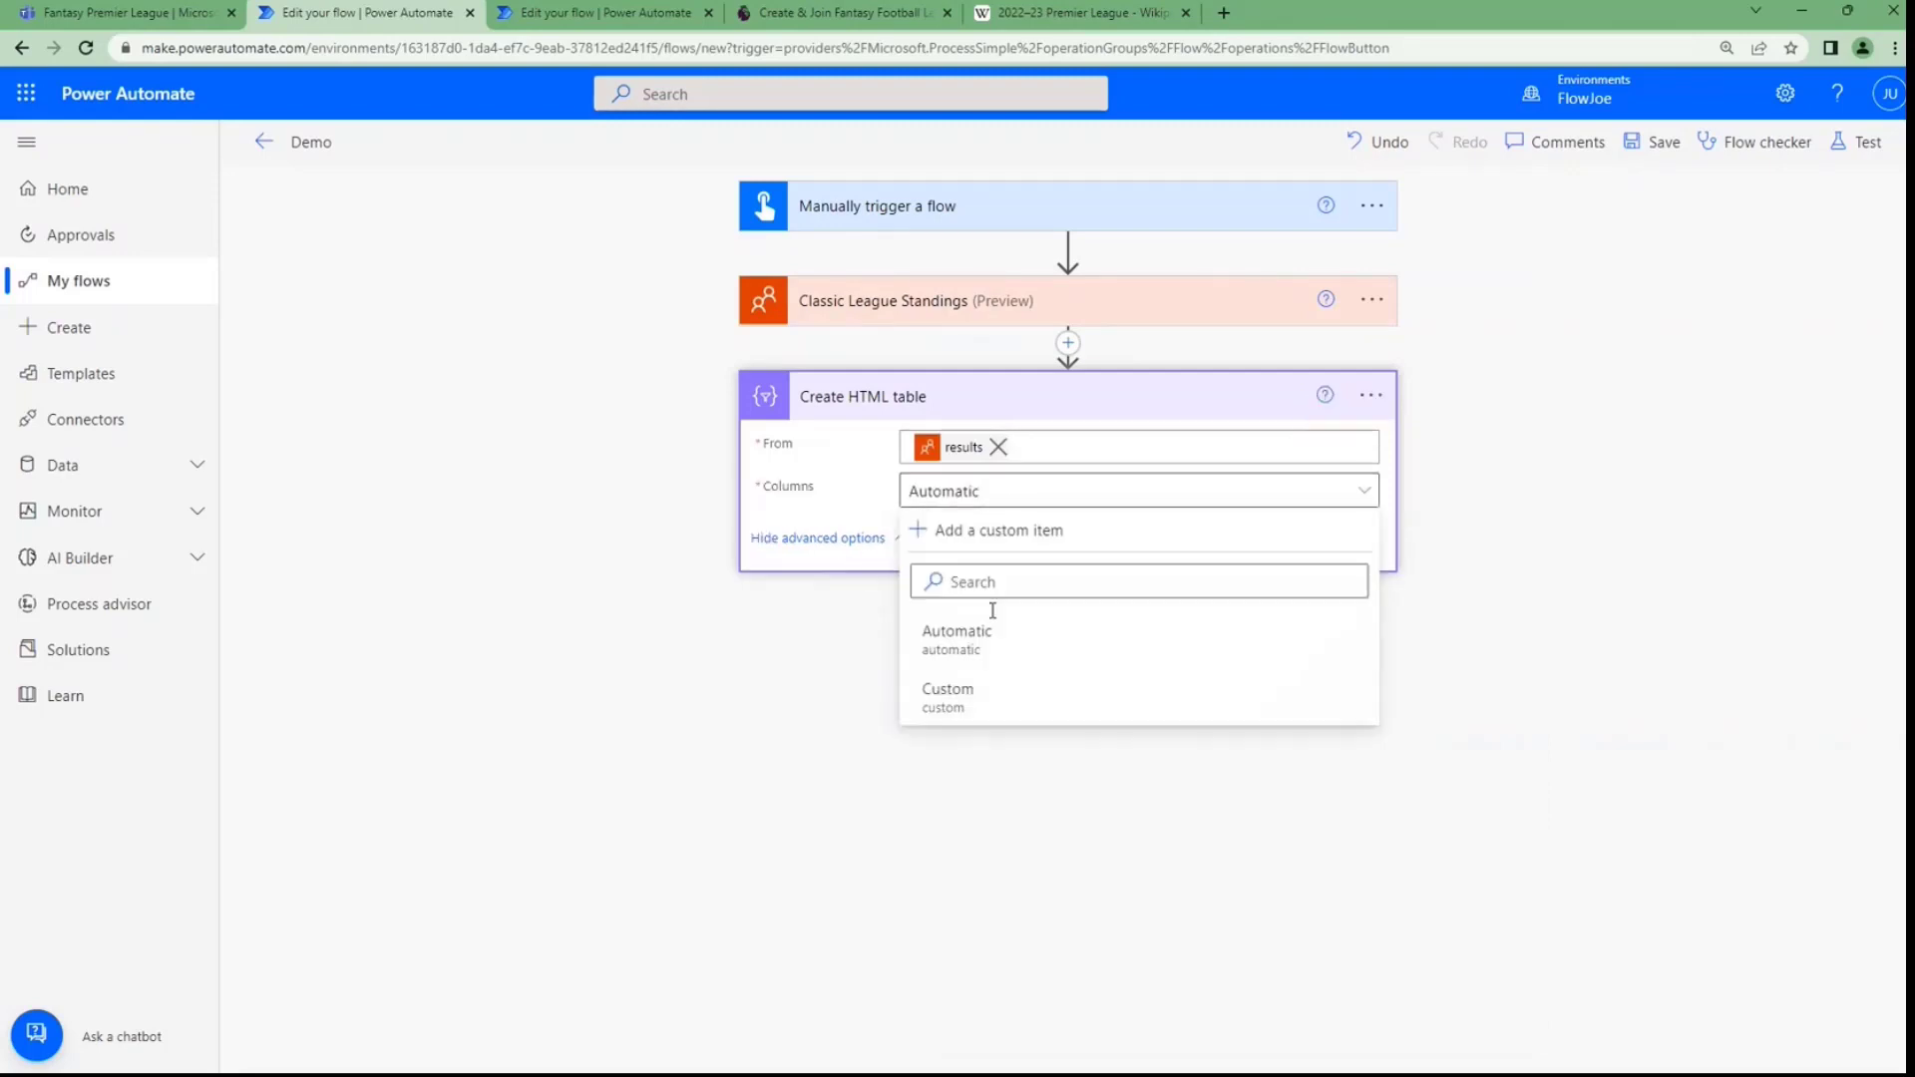
pyautogui.click(996, 705)
# Add a table column with the header Position and the Classic league standings results rank as its dynamic value
pyautogui.click(903, 598)
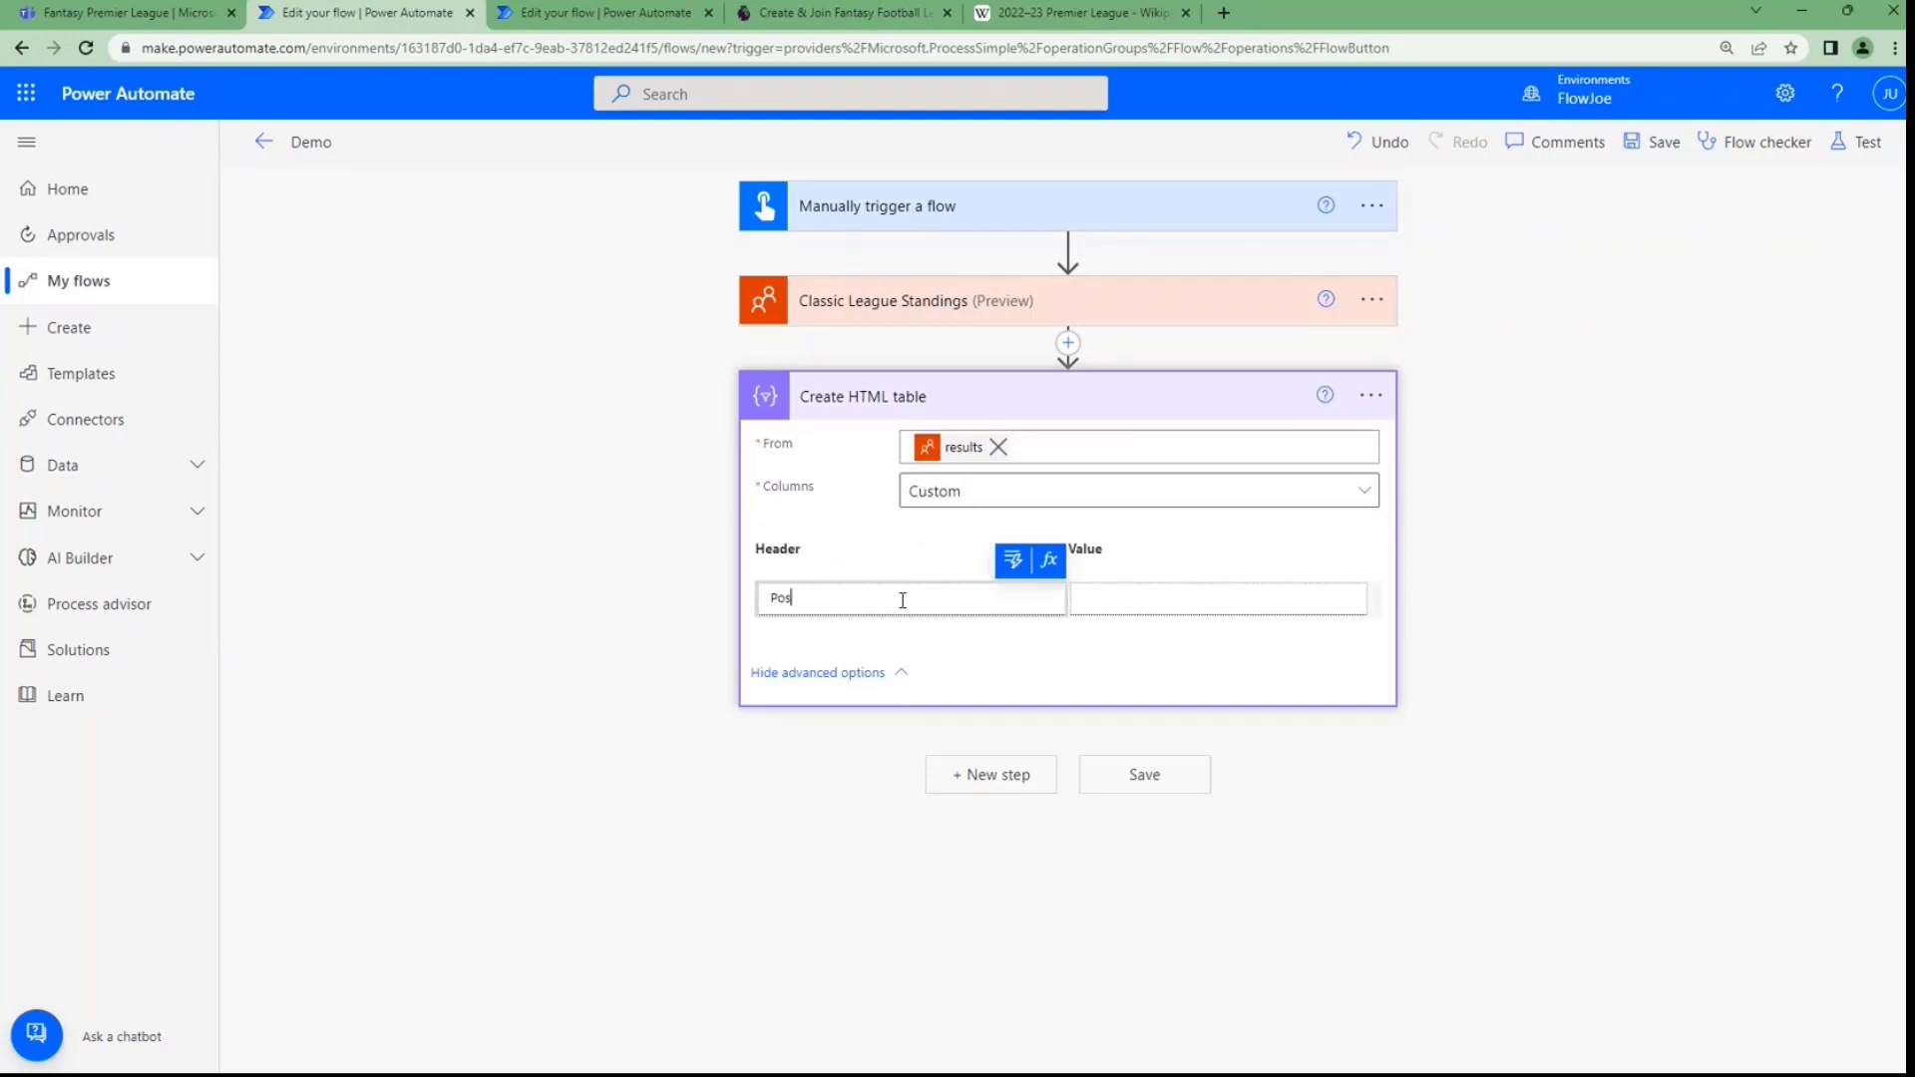
pyautogui.press('Tab')
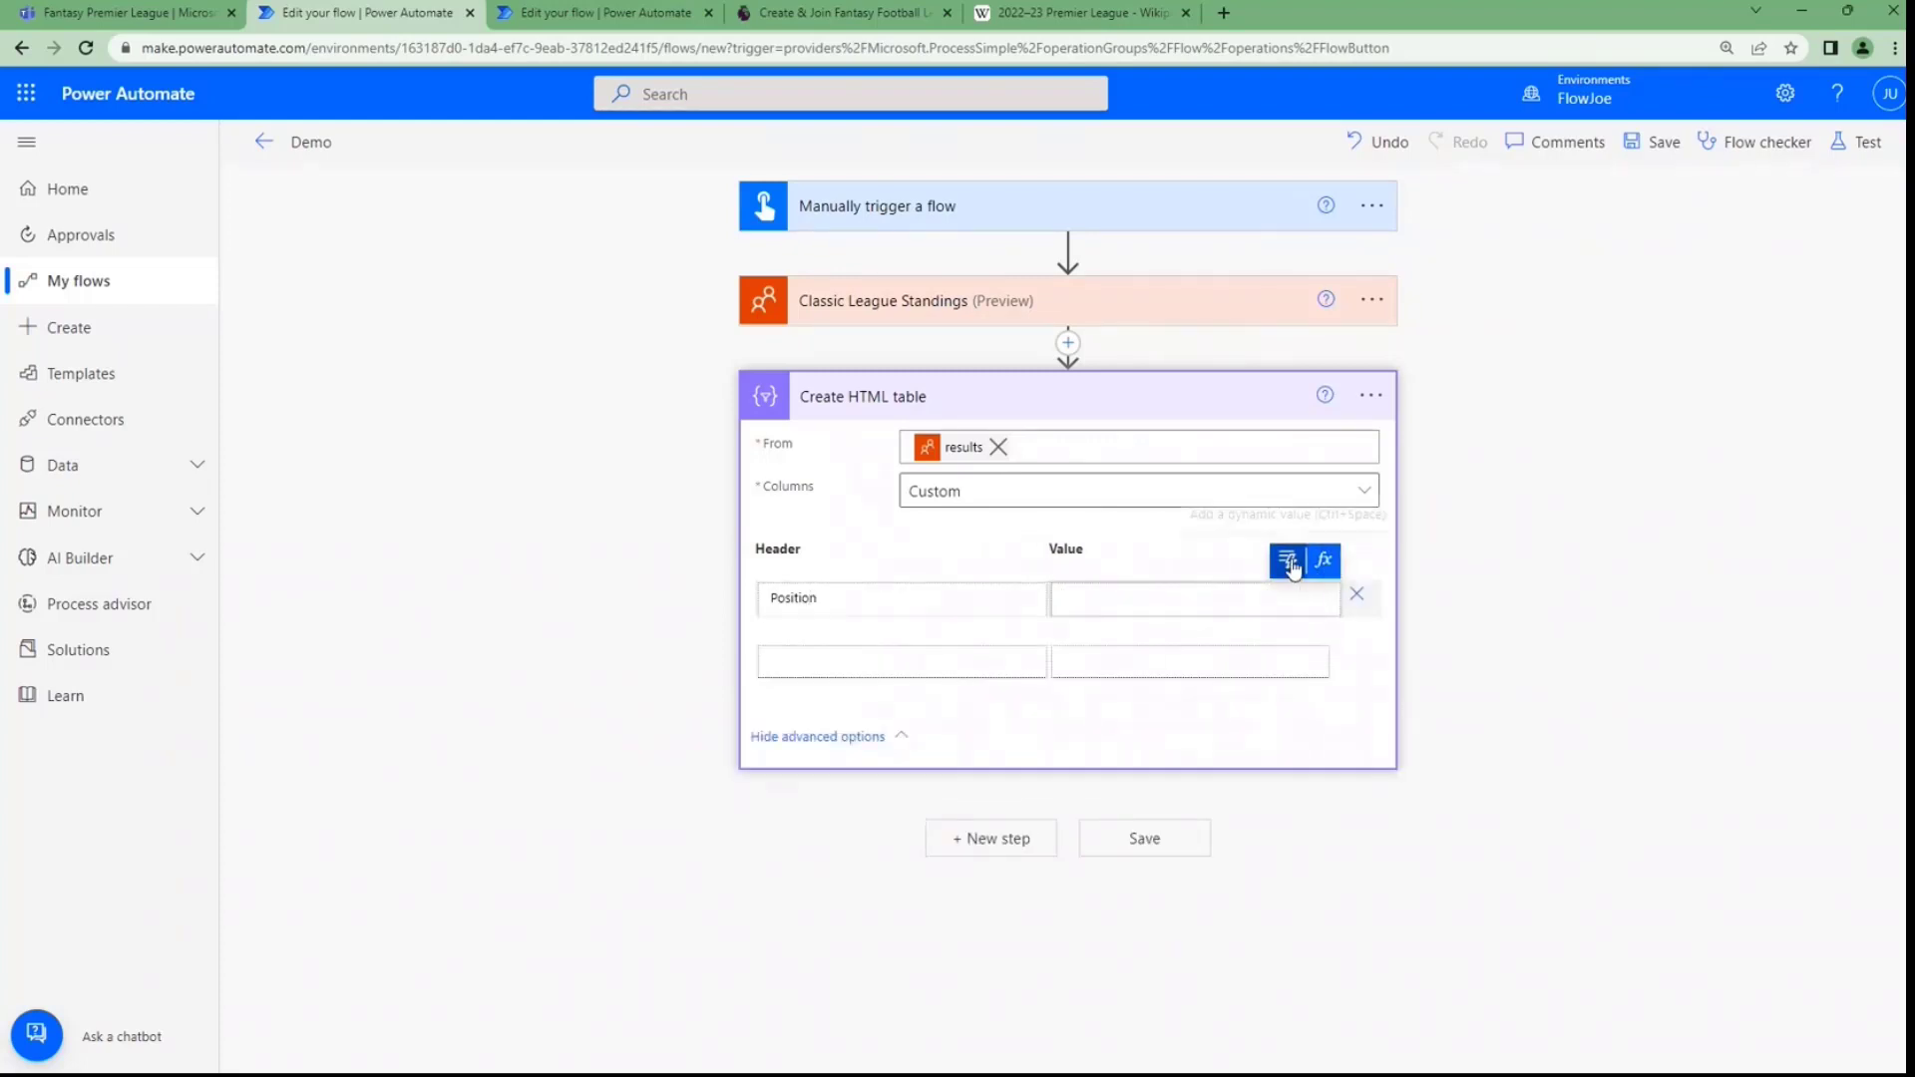
pyautogui.click(1287, 560)
pyautogui.click(1292, 695)
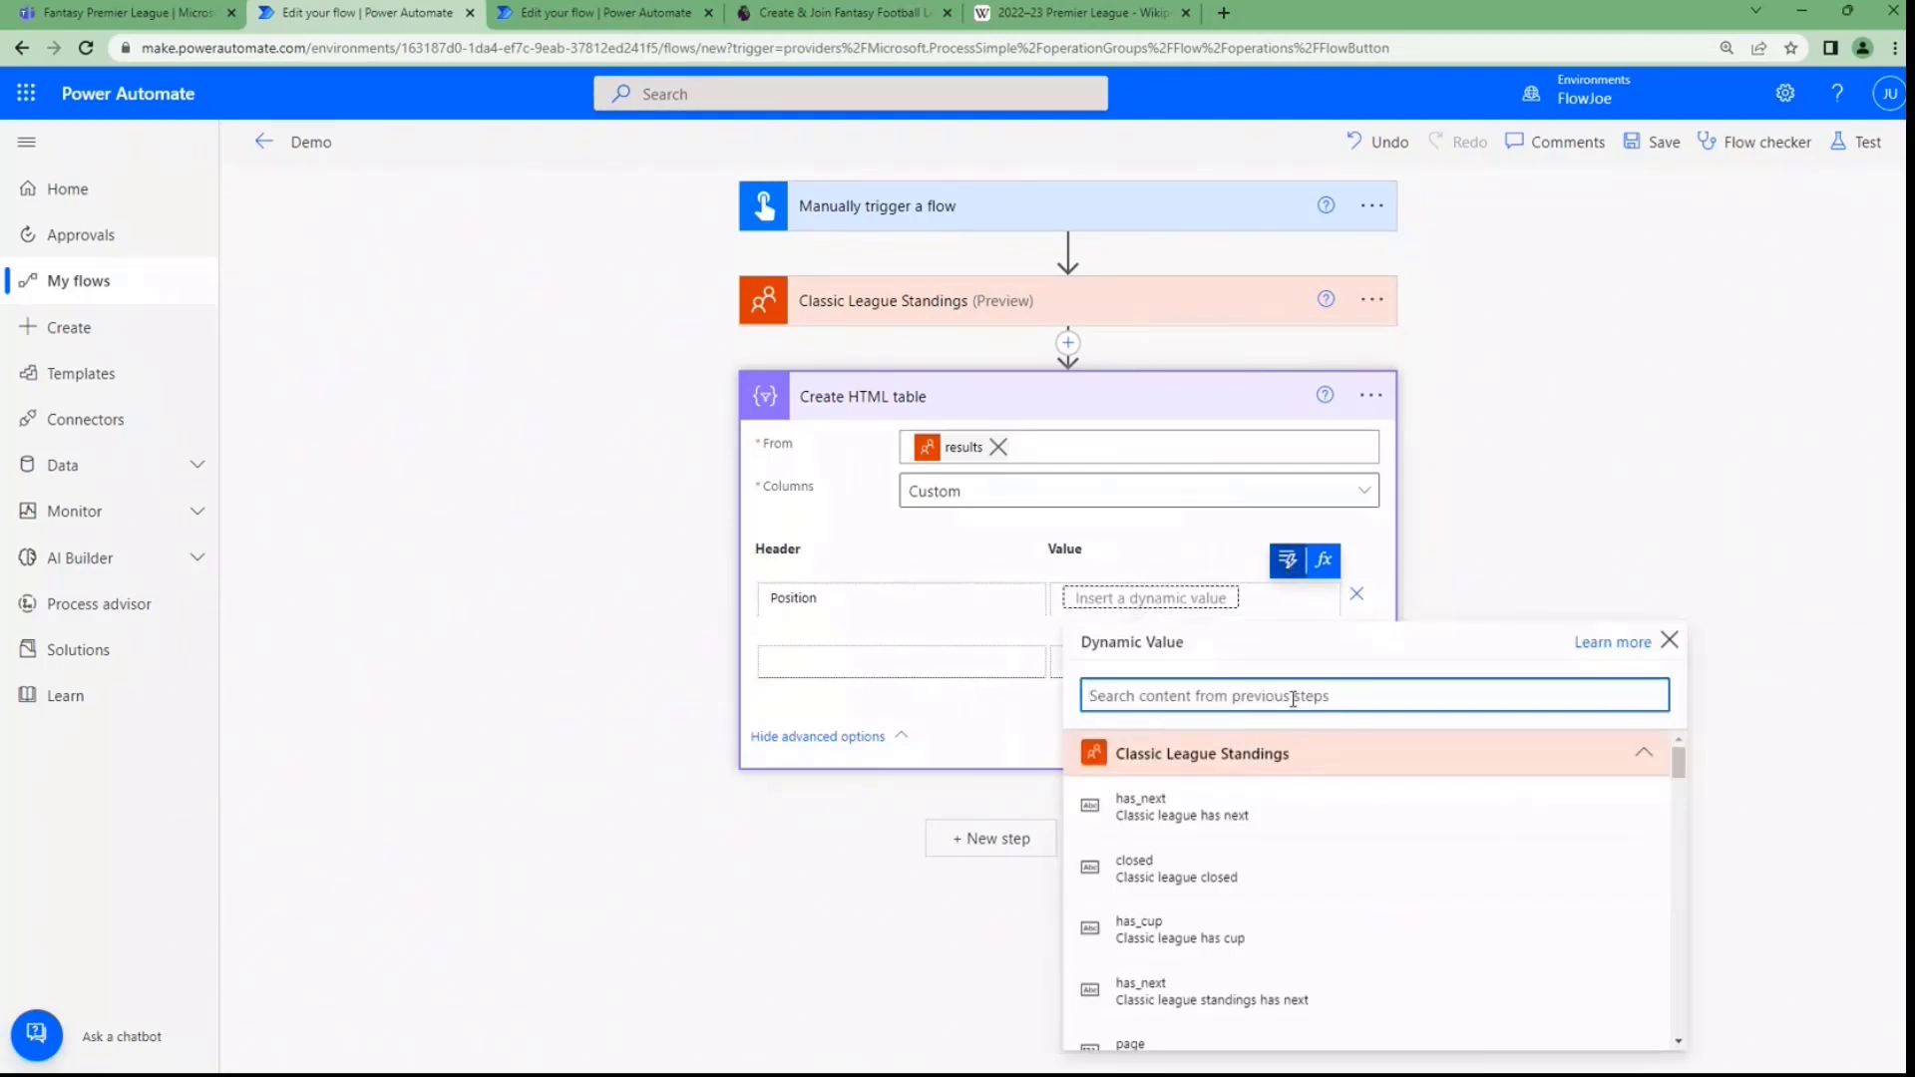
pyautogui.write('rank')
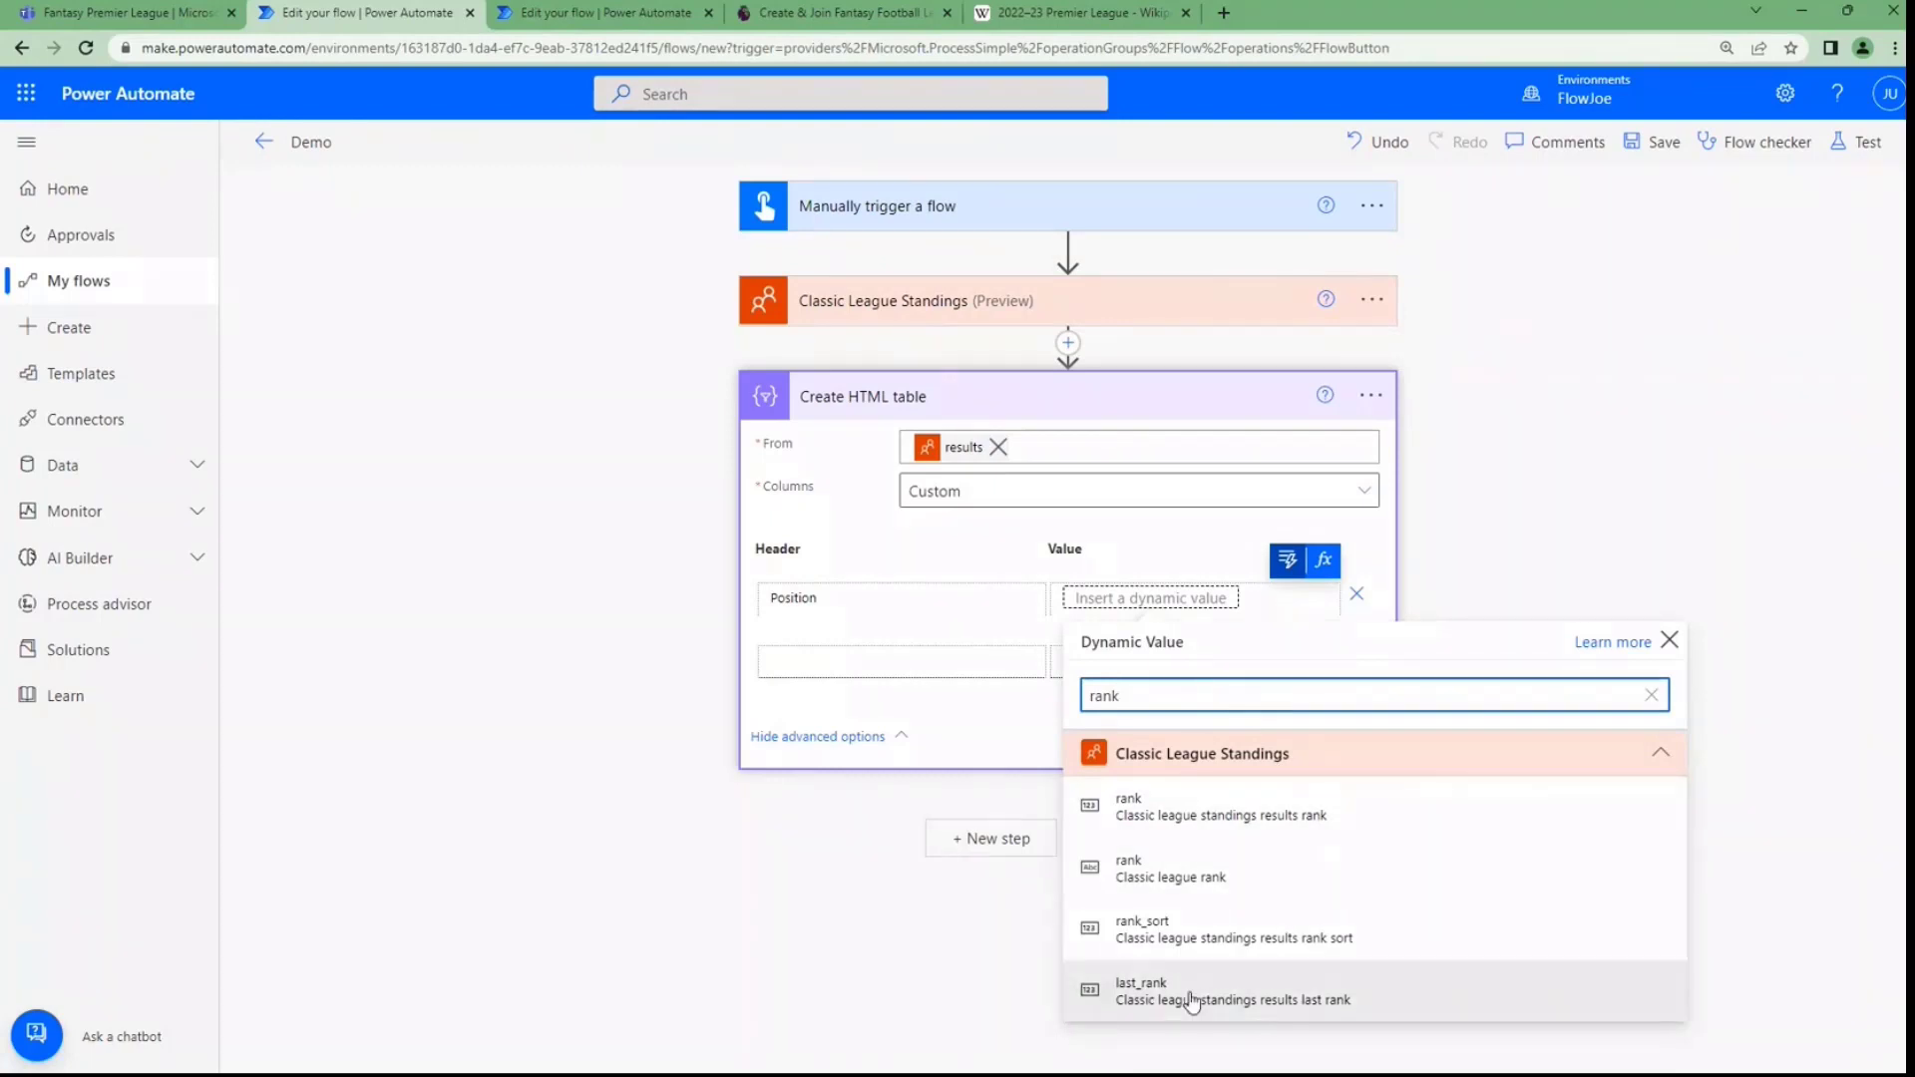
pyautogui.click(1208, 806)
# Add a second column with the header Previous and the last_rank dynamic value from Classic League Standings
pyautogui.click(939, 671)
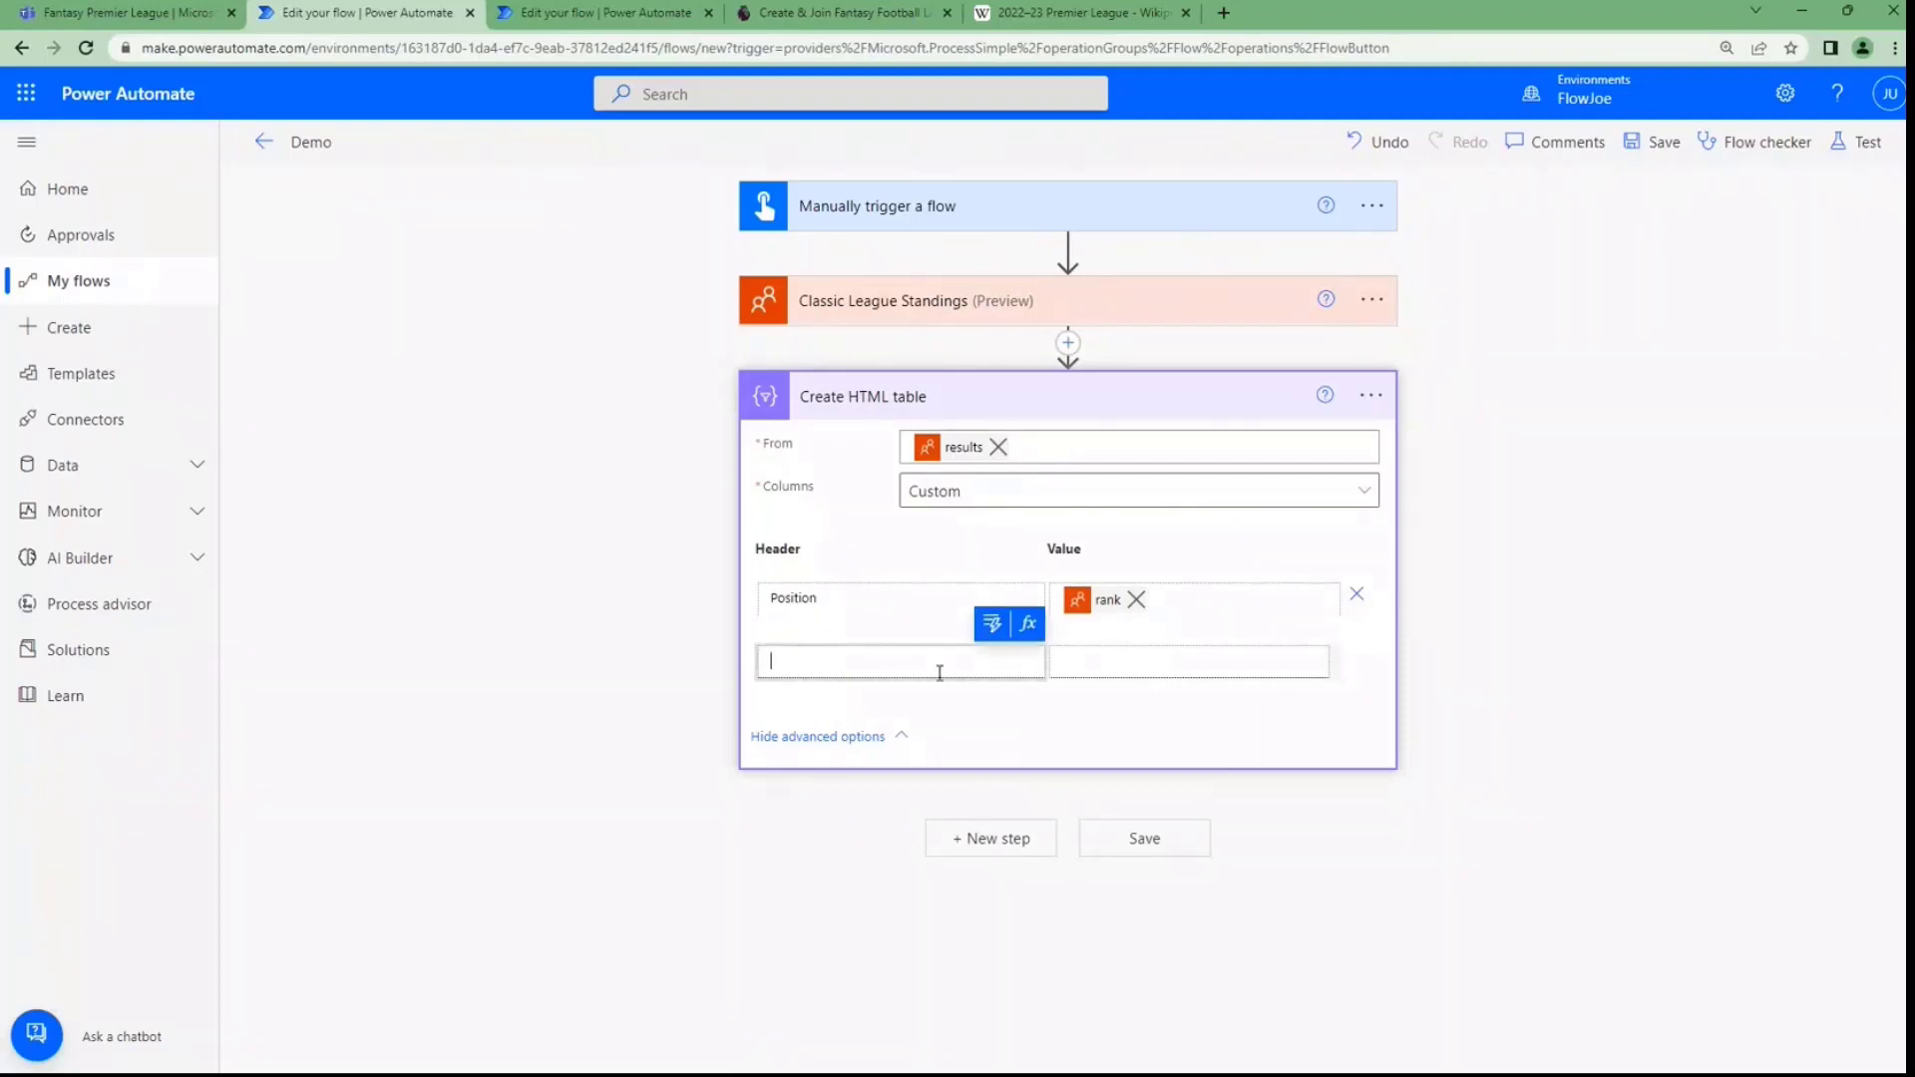
pyautogui.write('ous')
pyautogui.click(1218, 655)
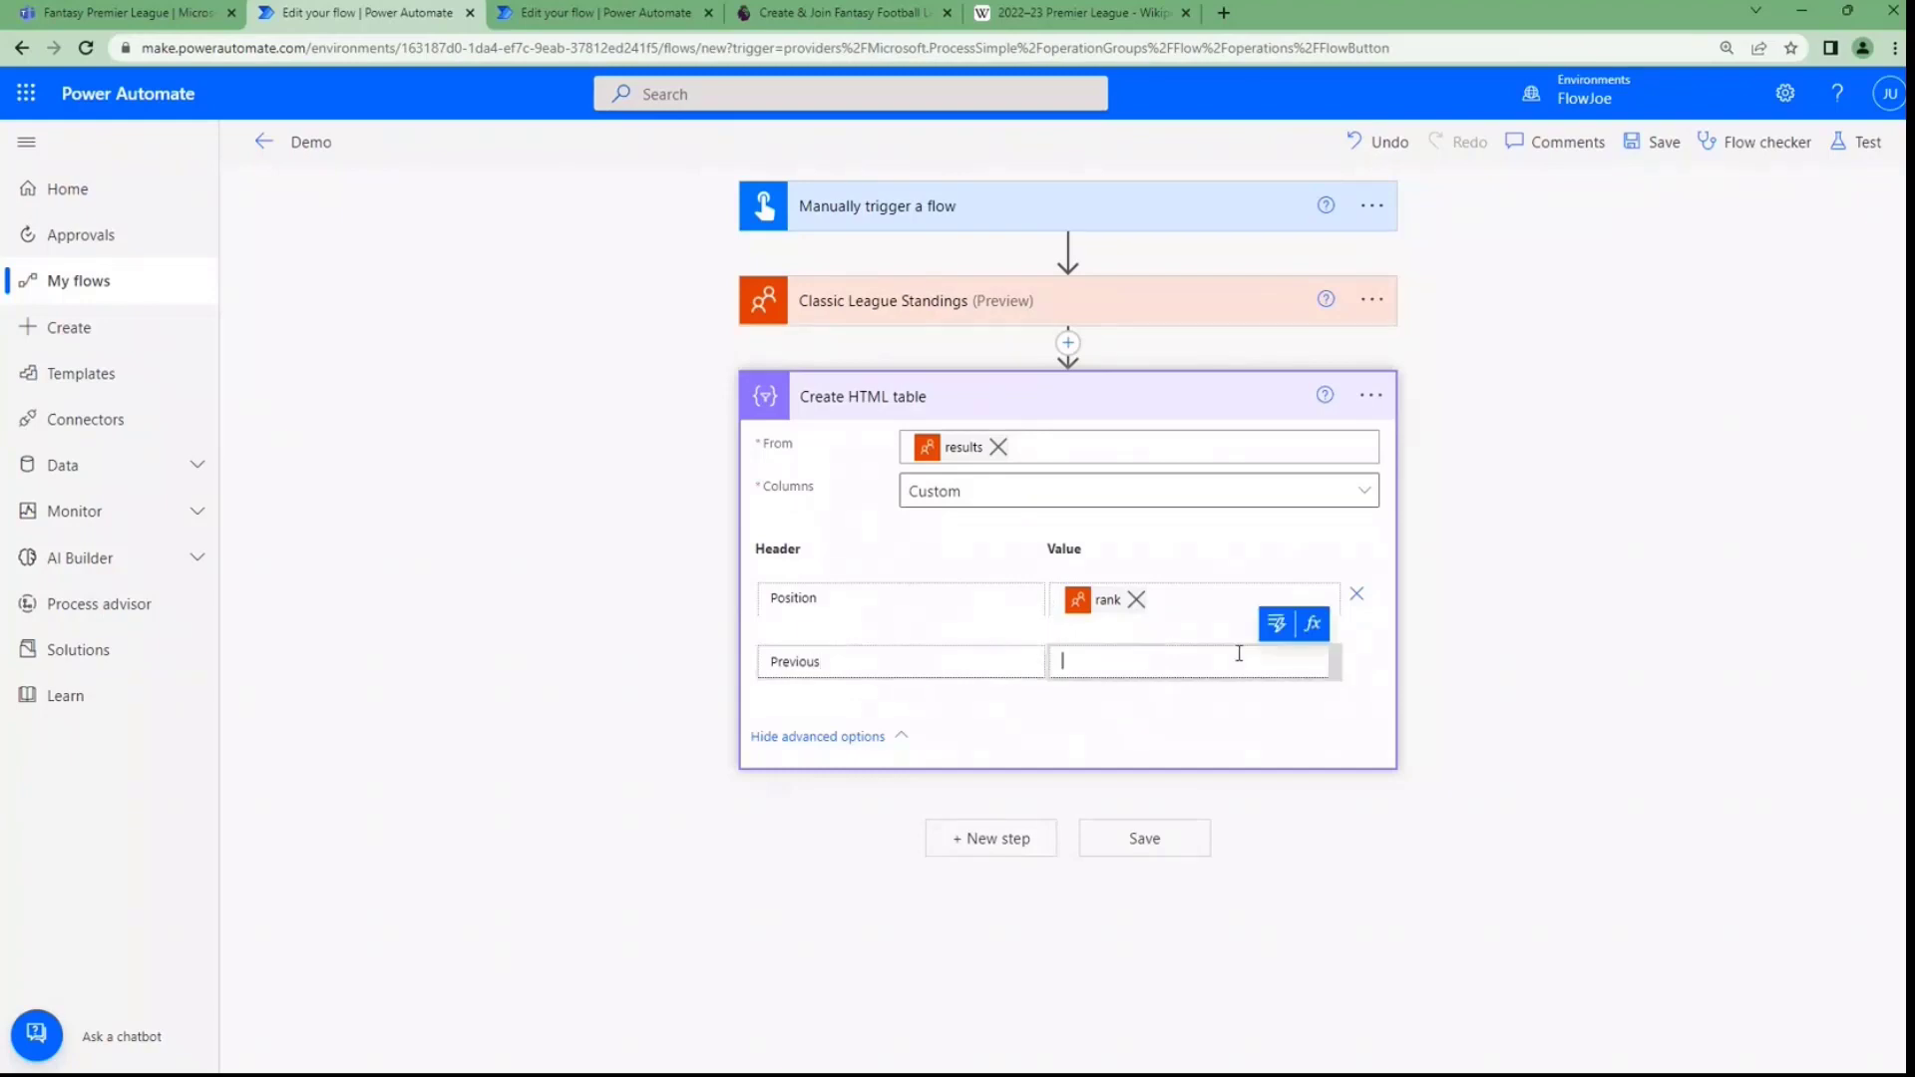
pyautogui.click(1288, 625)
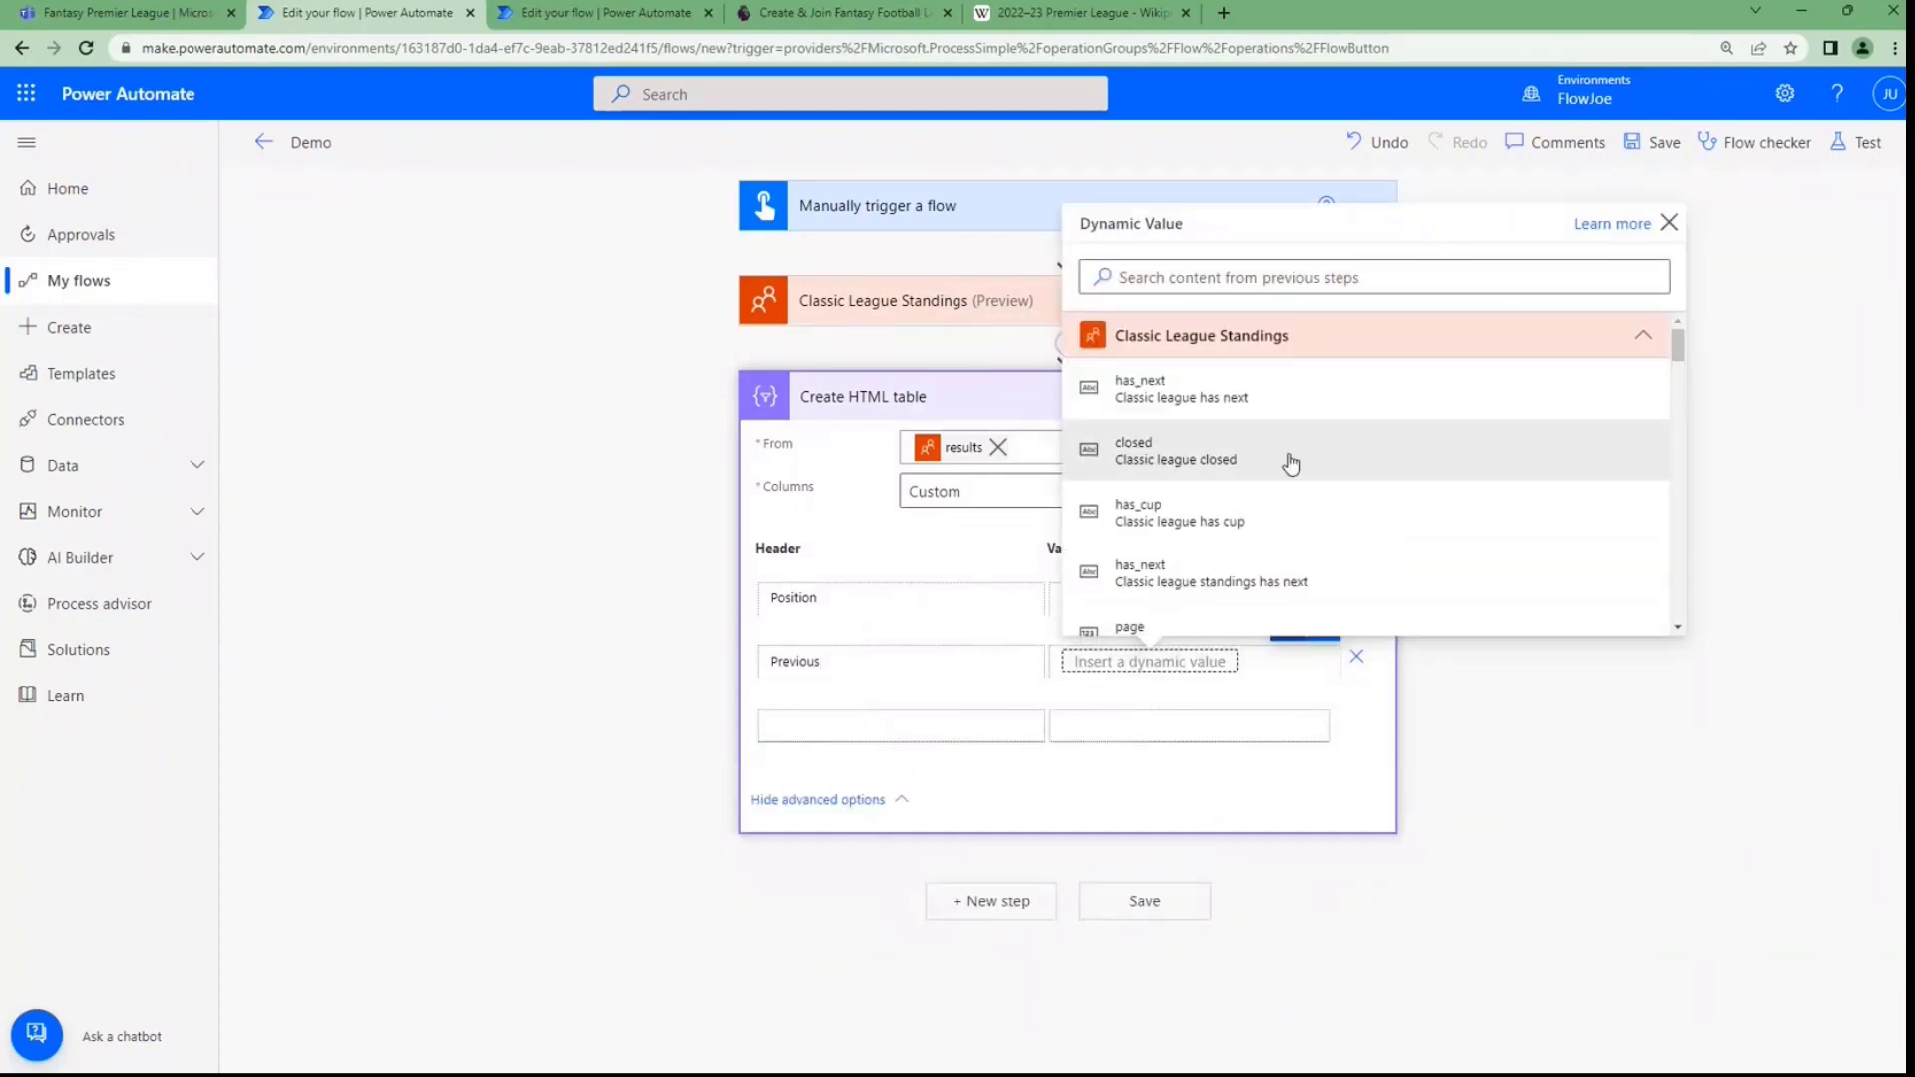
pyautogui.scroll(-2, 1291, 464)
pyautogui.click(1313, 279)
pyautogui.write('rank')
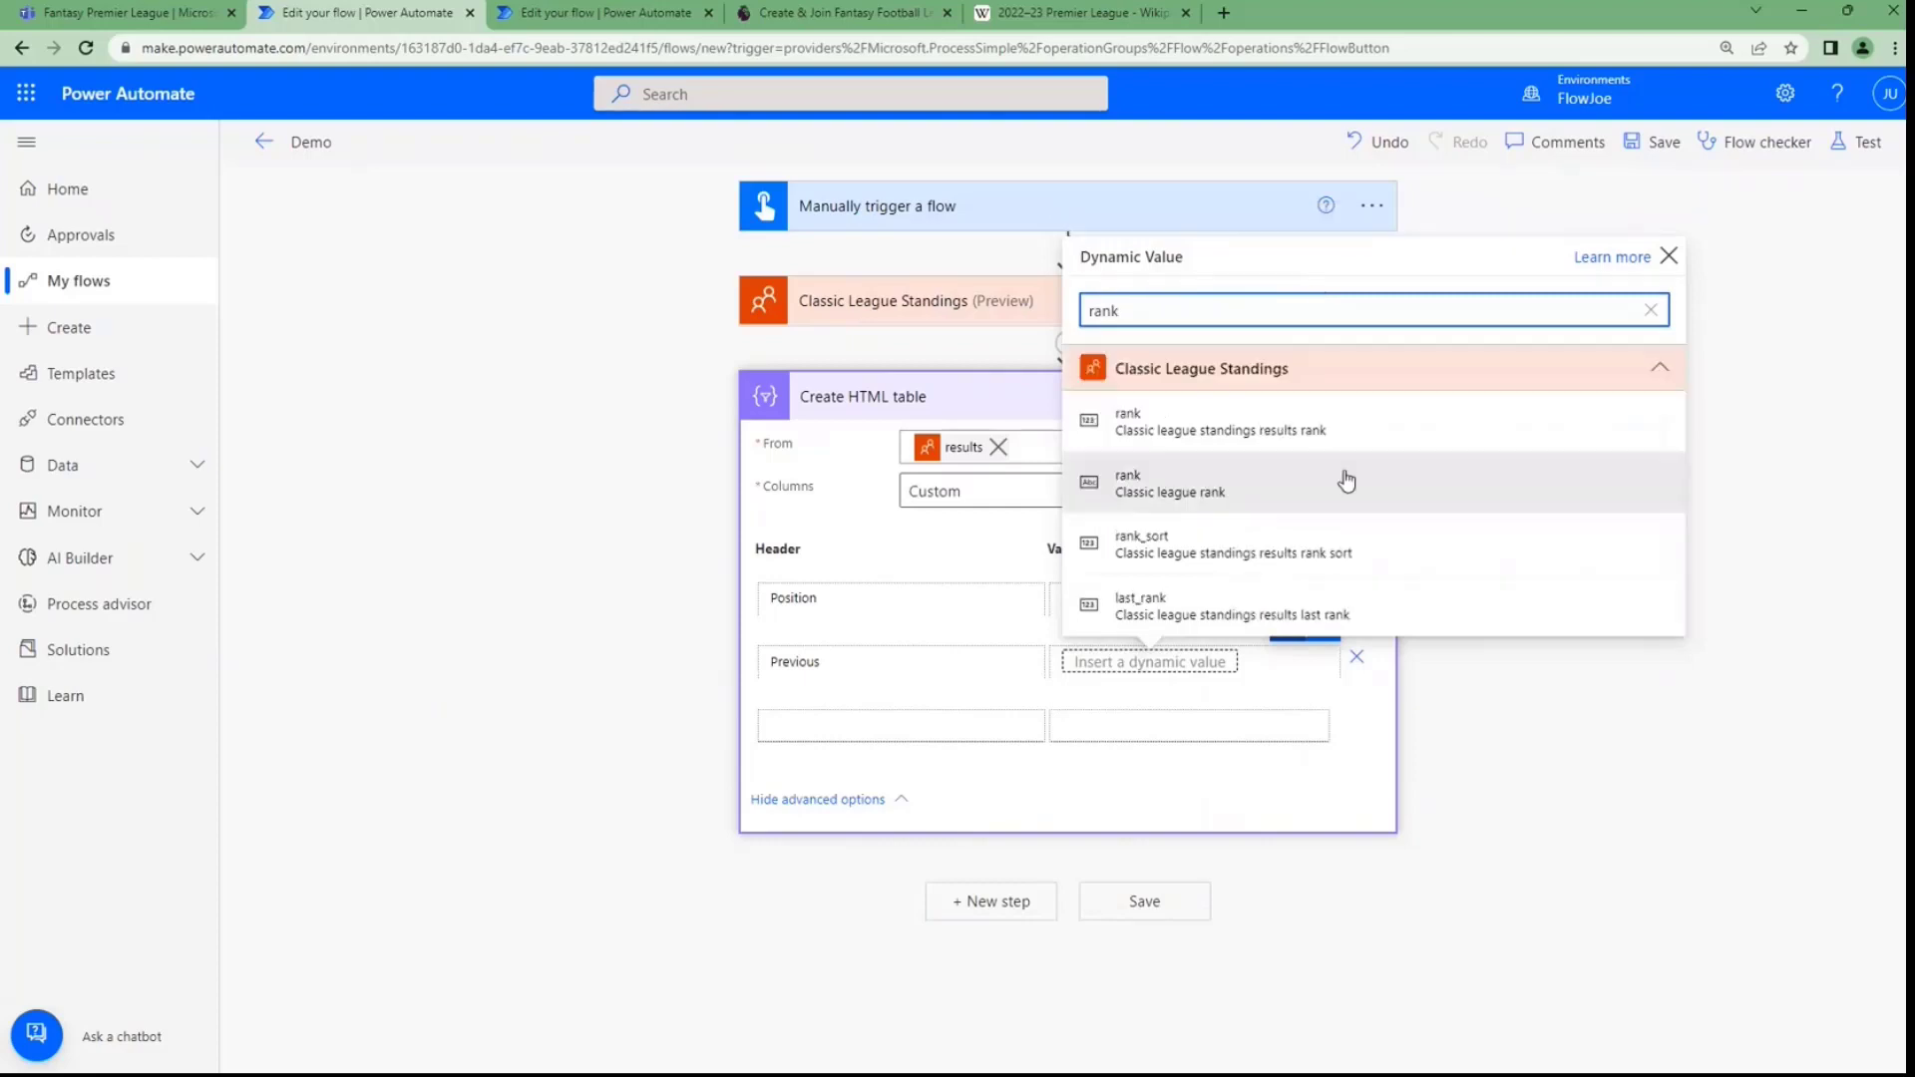
pyautogui.click(1218, 611)
# Add a third column with the header Name and the player_name dynamic value
pyautogui.click(895, 727)
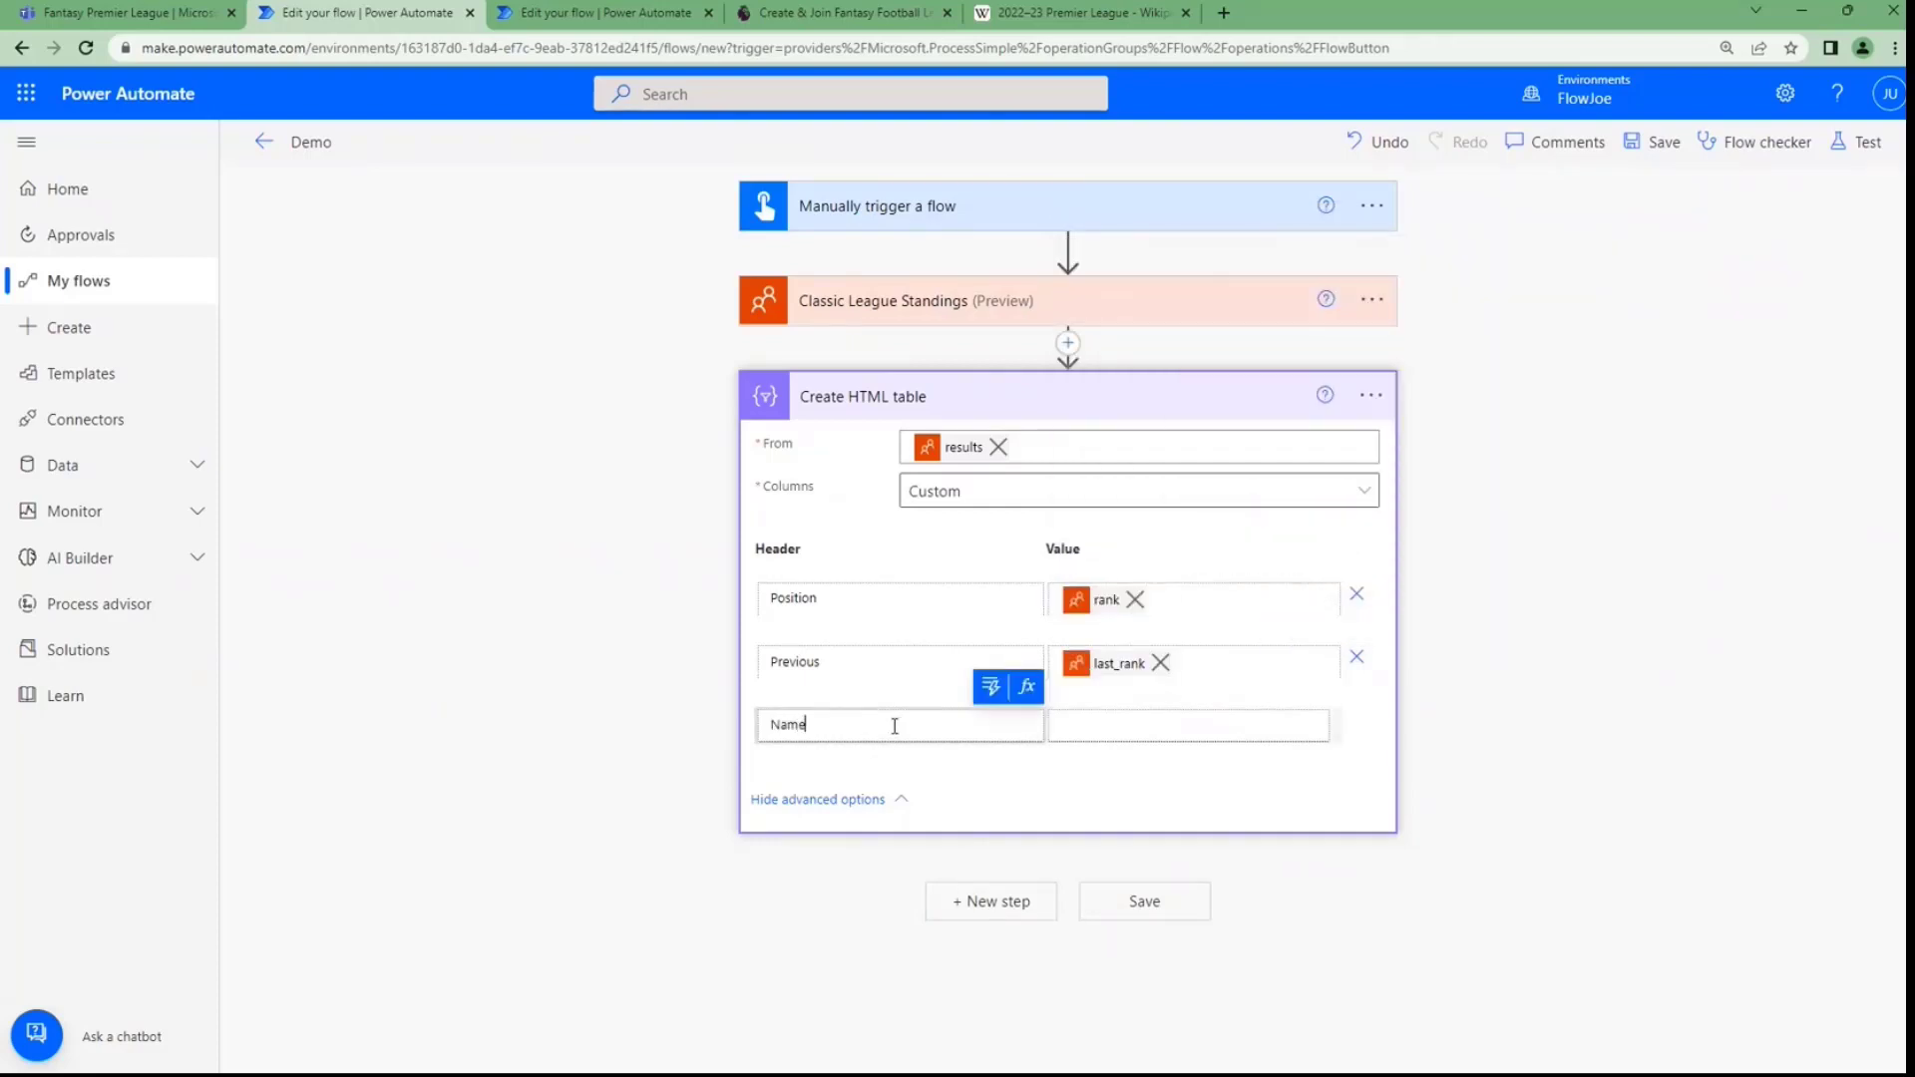
pyautogui.click(1137, 725)
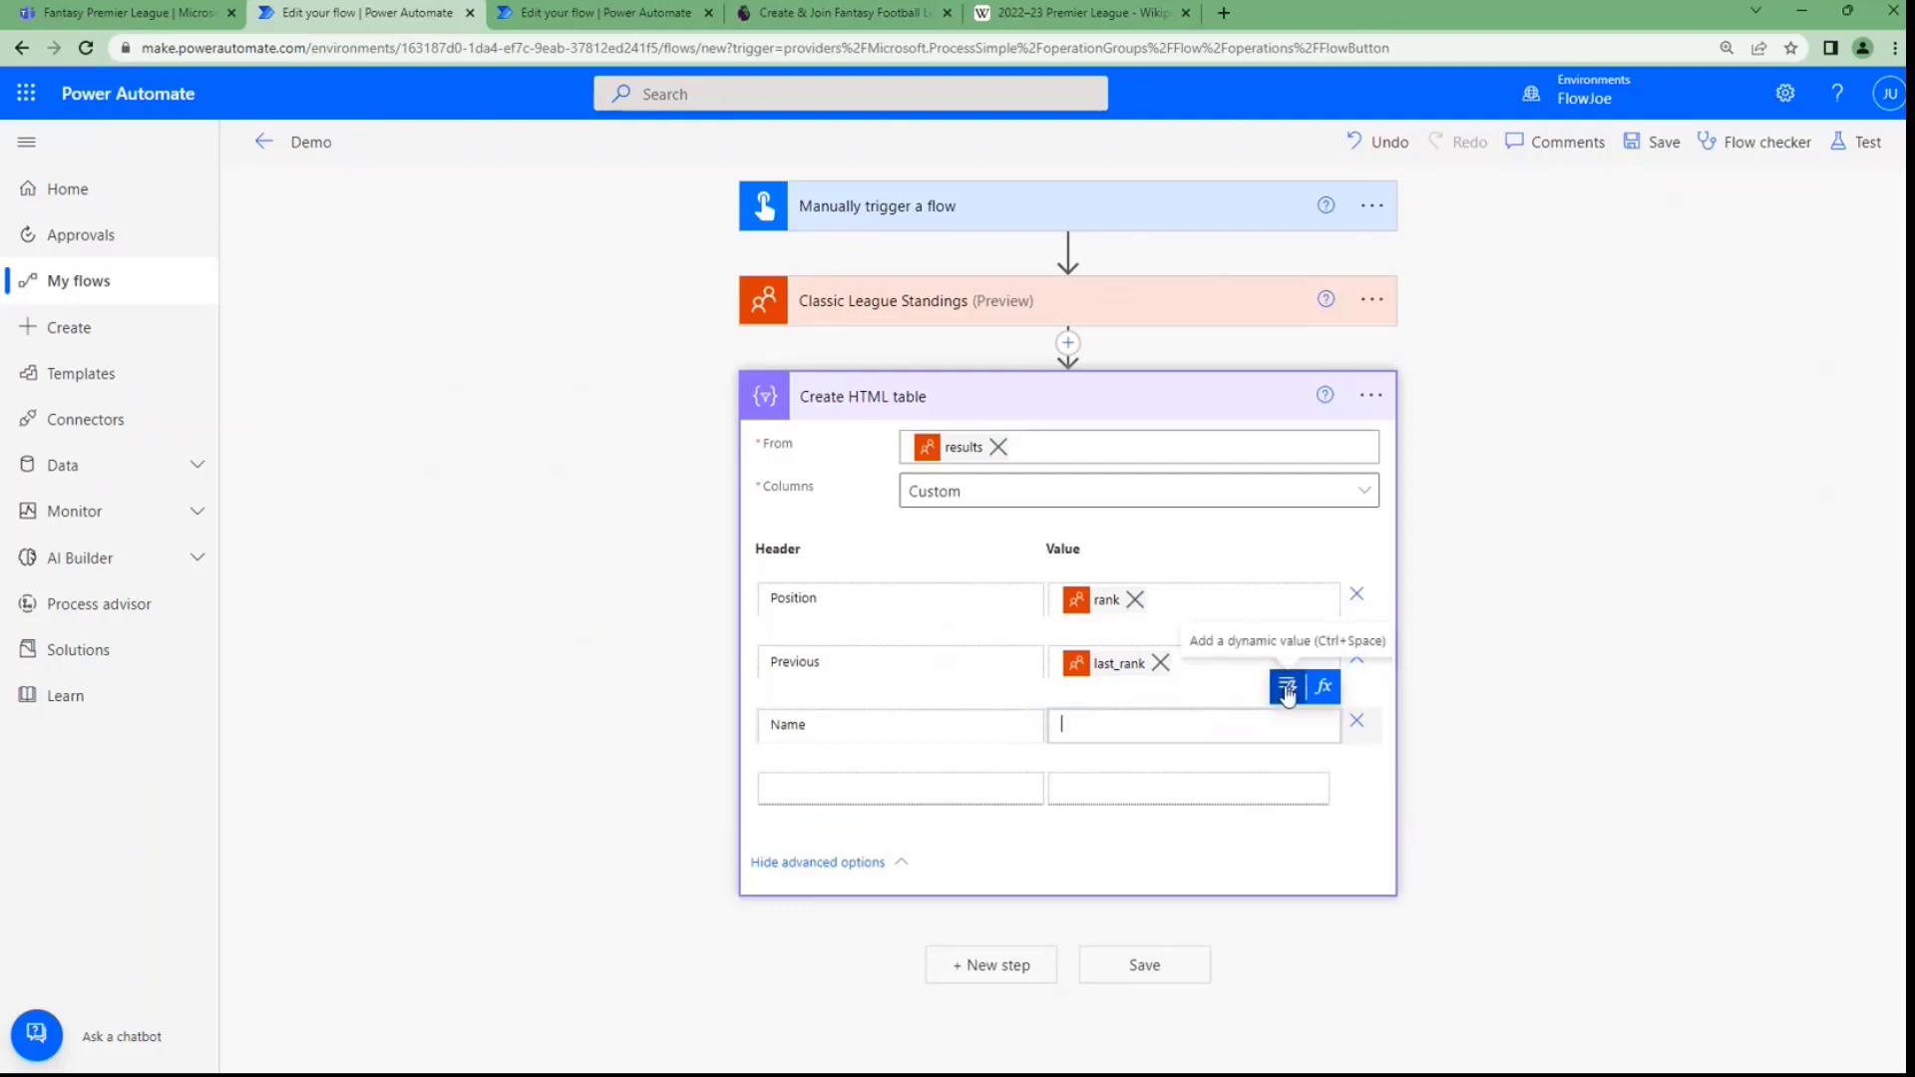
pyautogui.click(1287, 688)
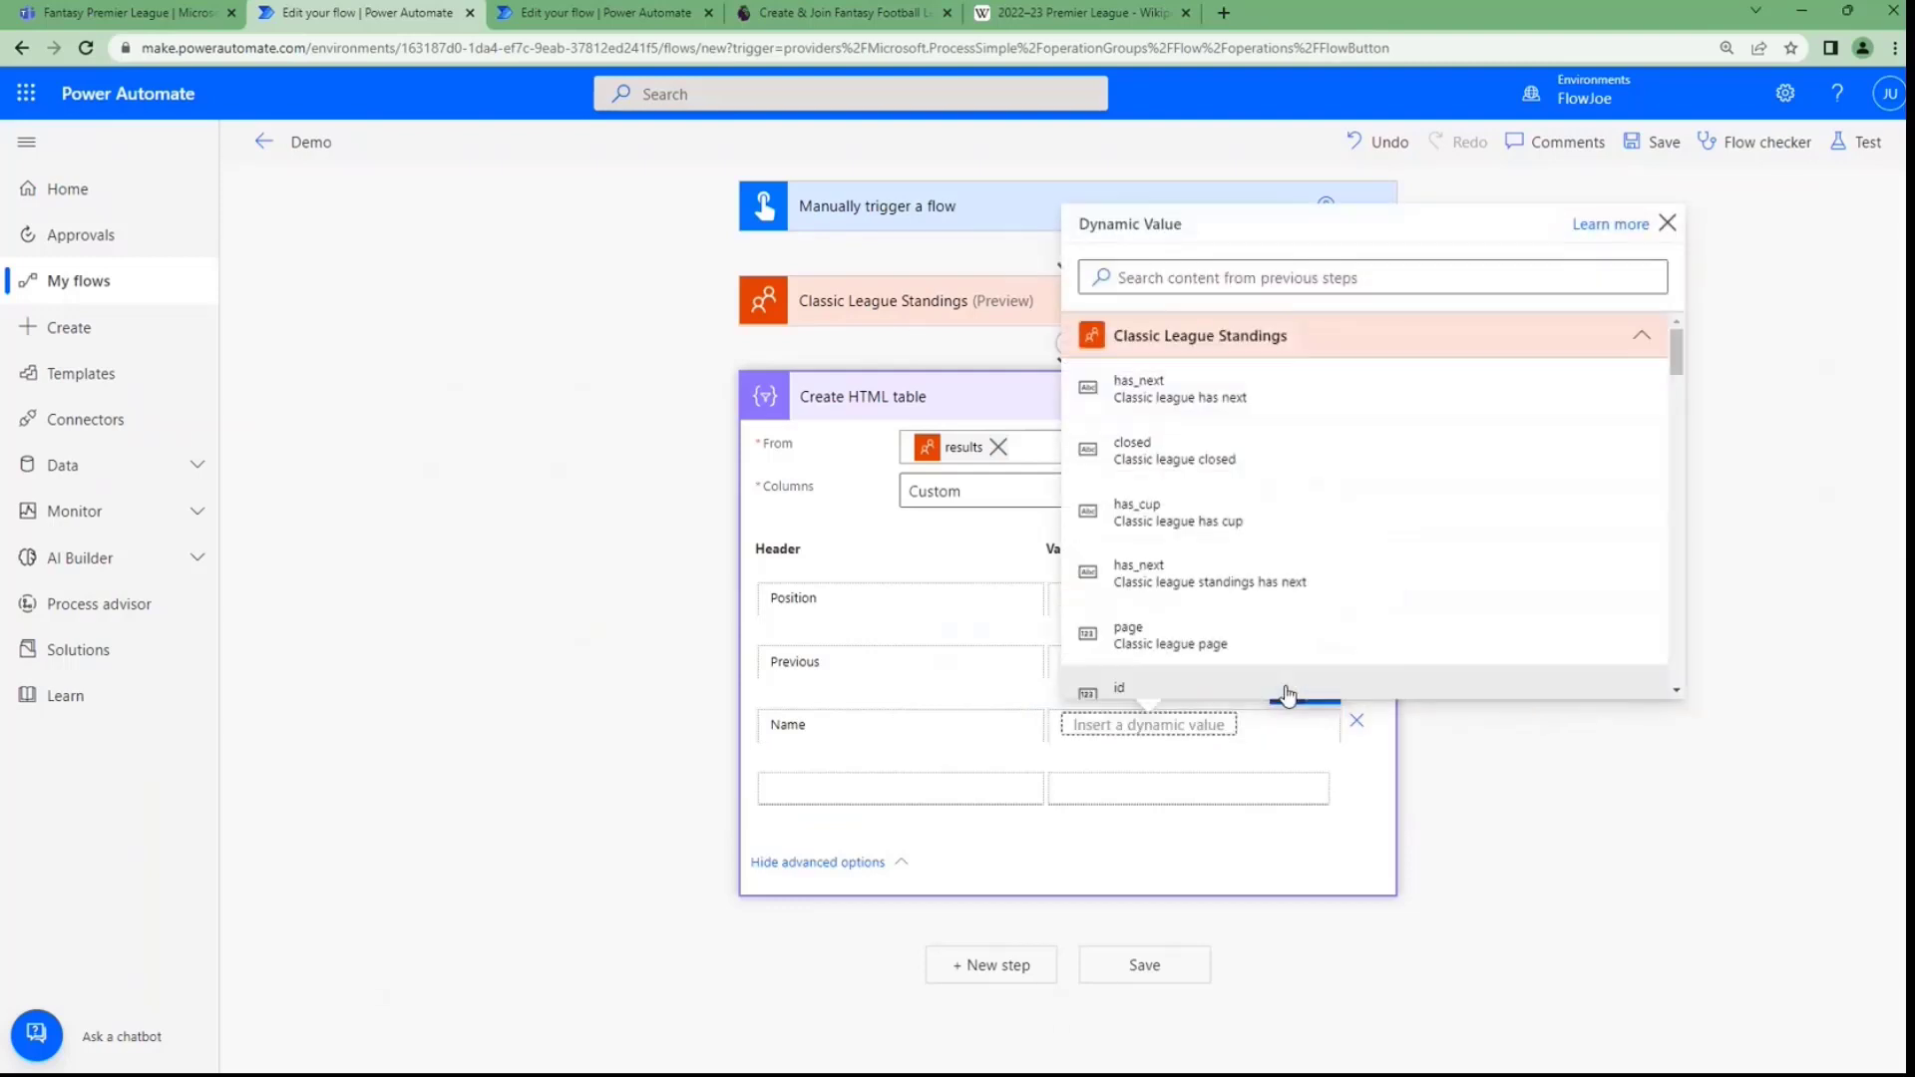
pyautogui.click(1333, 281)
pyautogui.write('player')
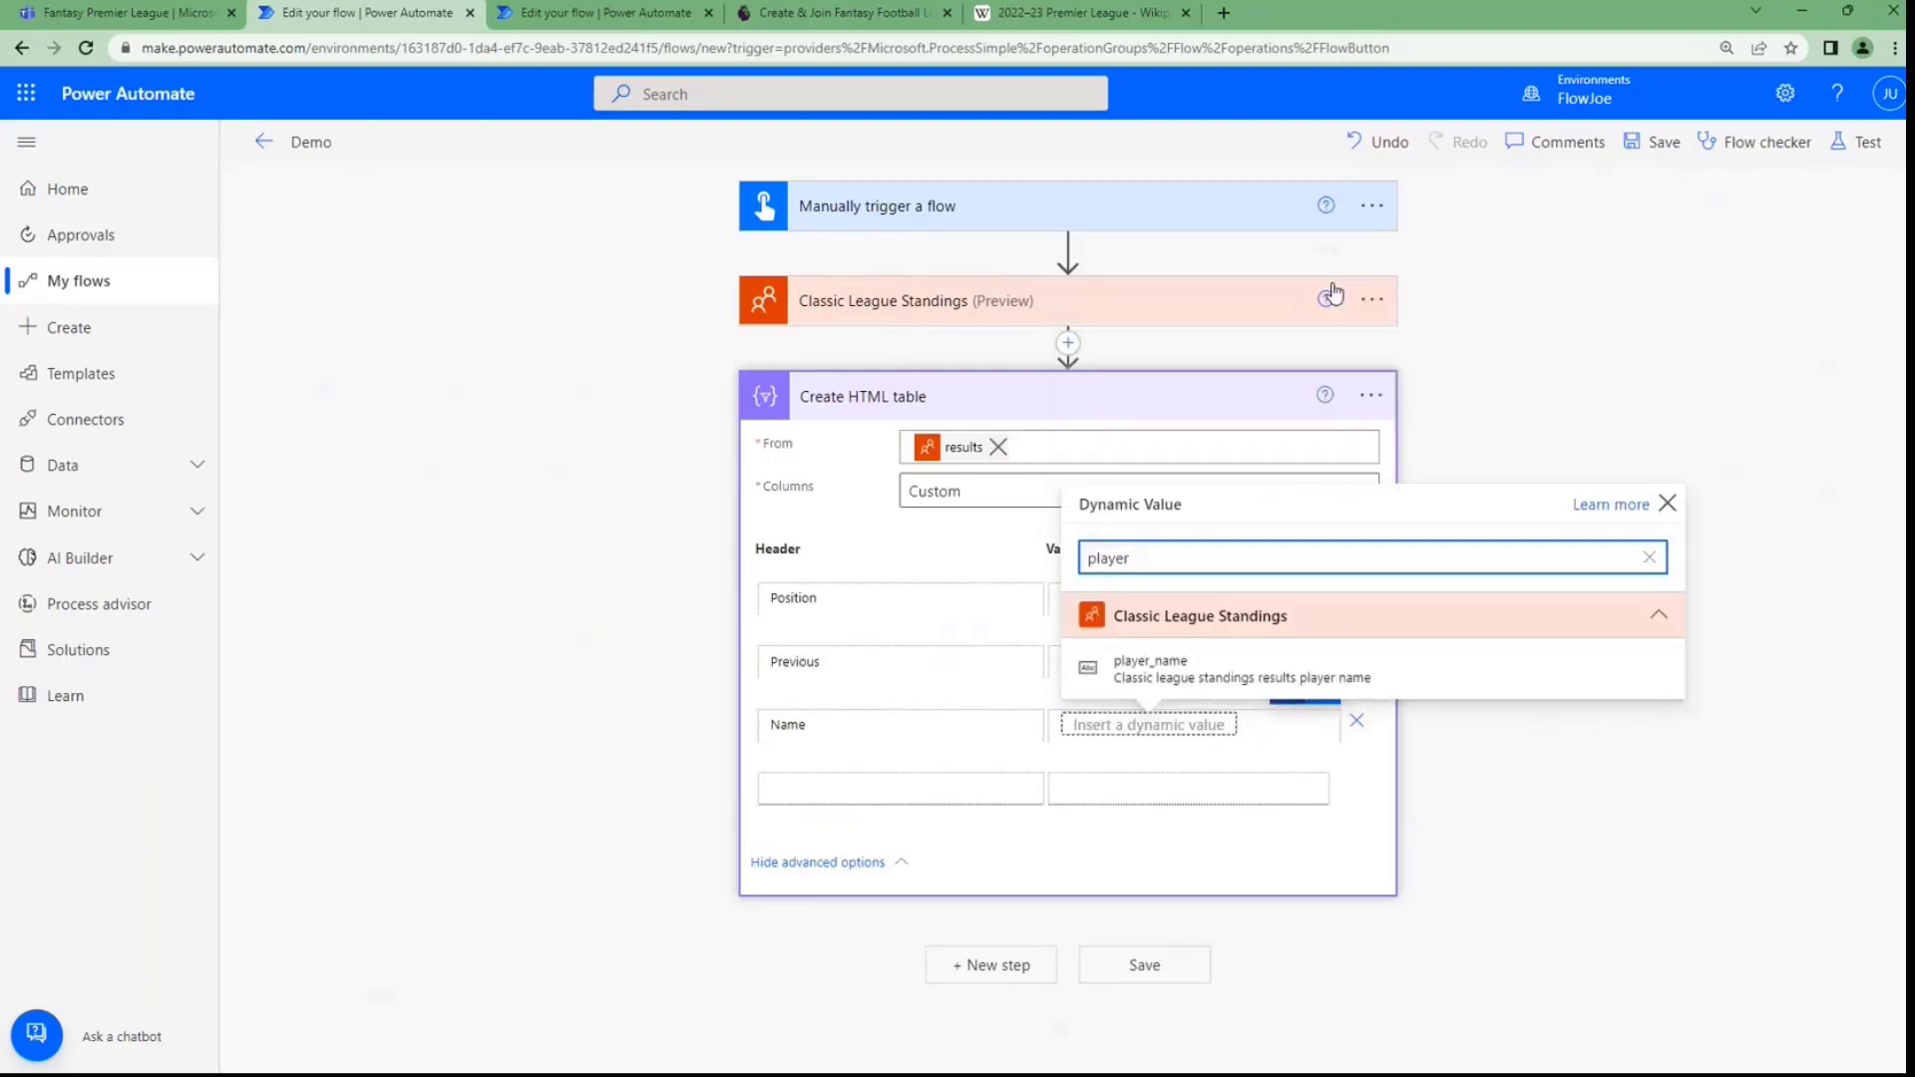
pyautogui.click(1240, 669)
# Add a fourth column with the header Total and the total dynamic value from the standings results
pyautogui.click(891, 790)
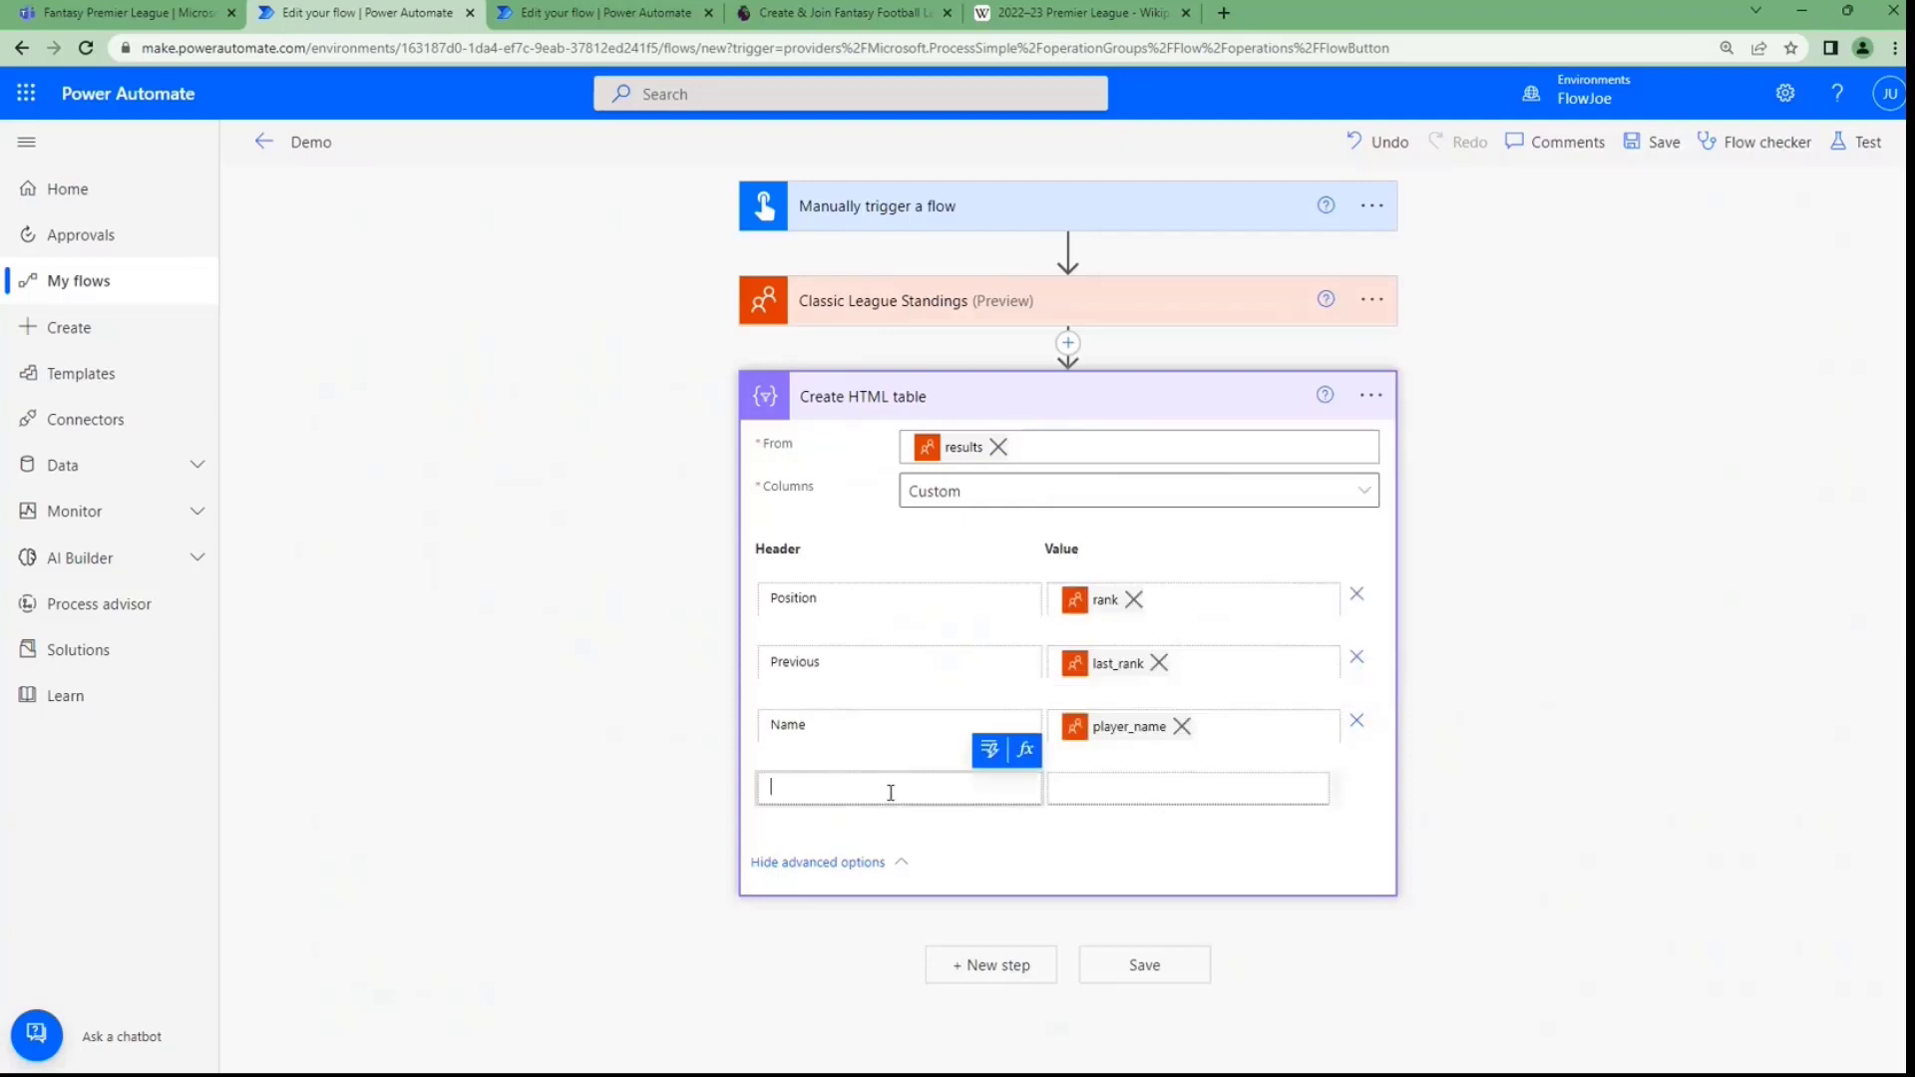
pyautogui.write('Total')
pyautogui.click(1058, 789)
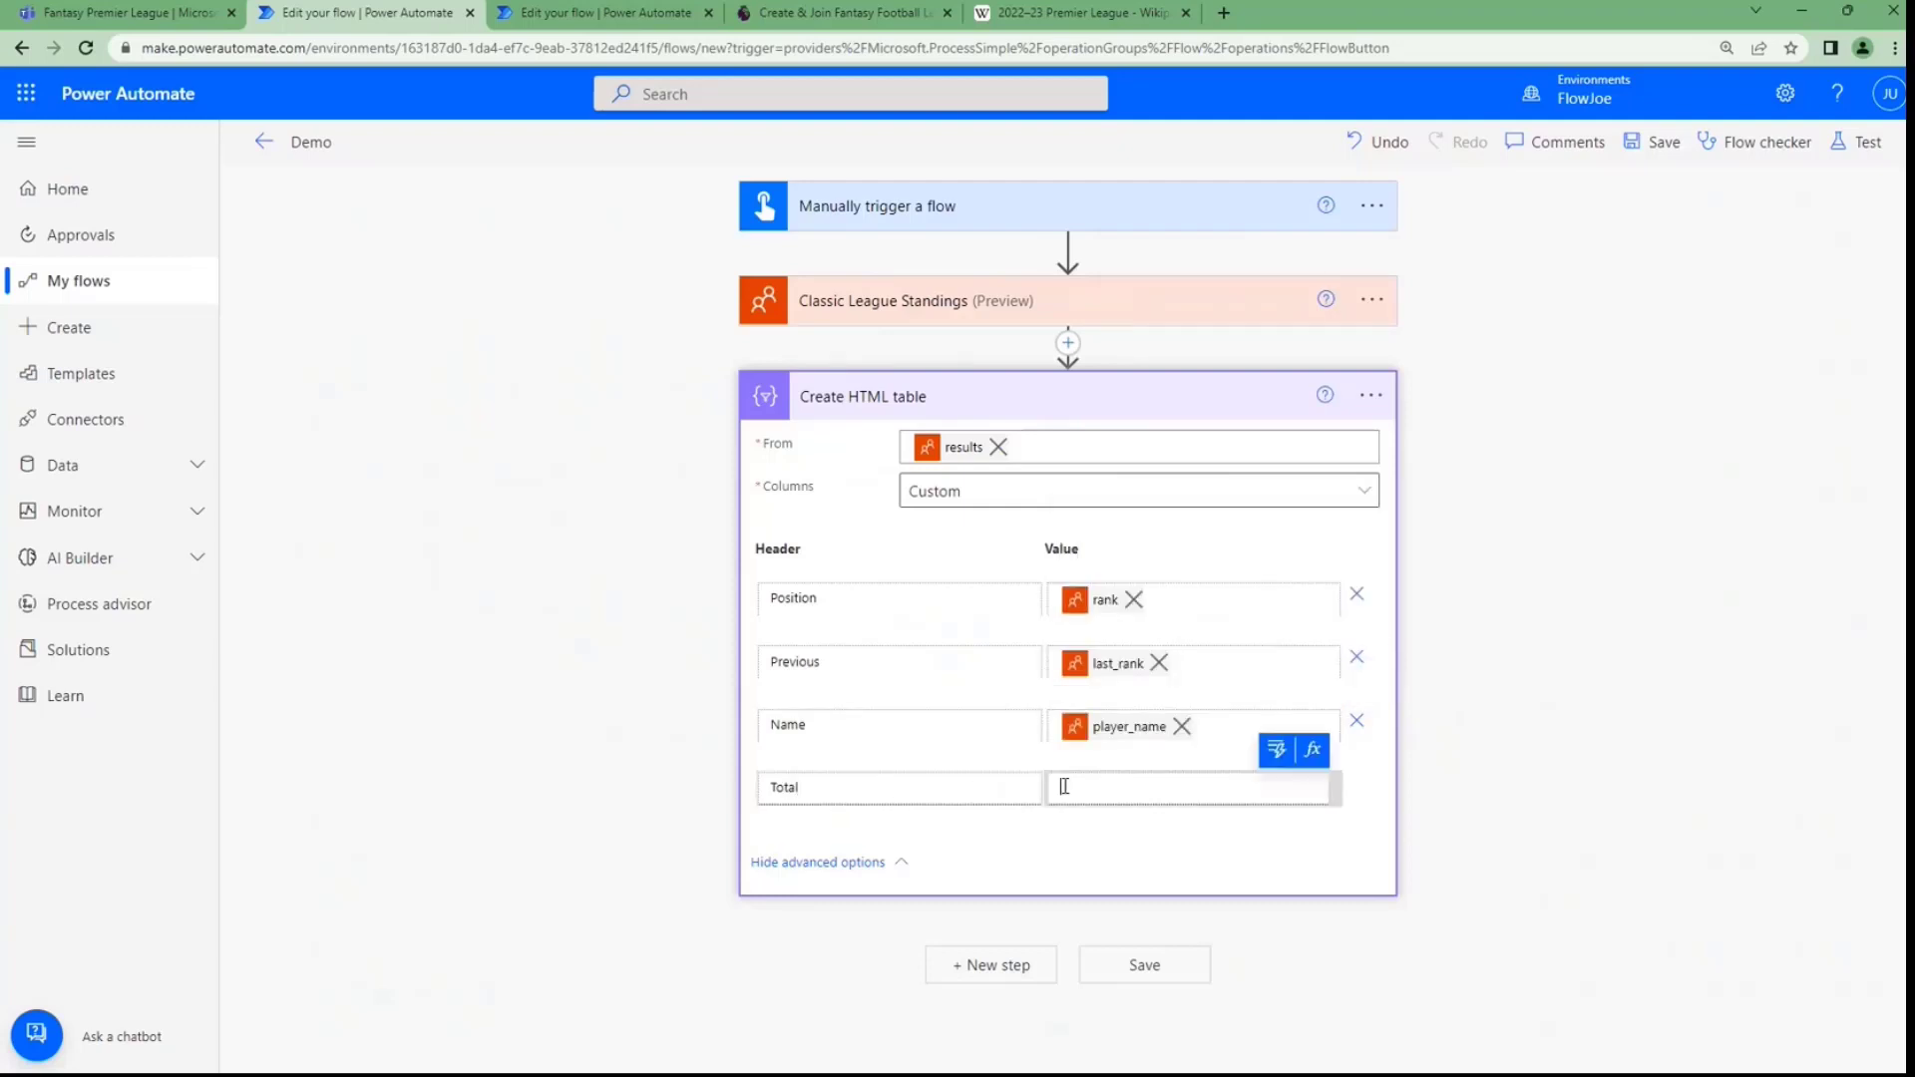
pyautogui.click(1286, 751)
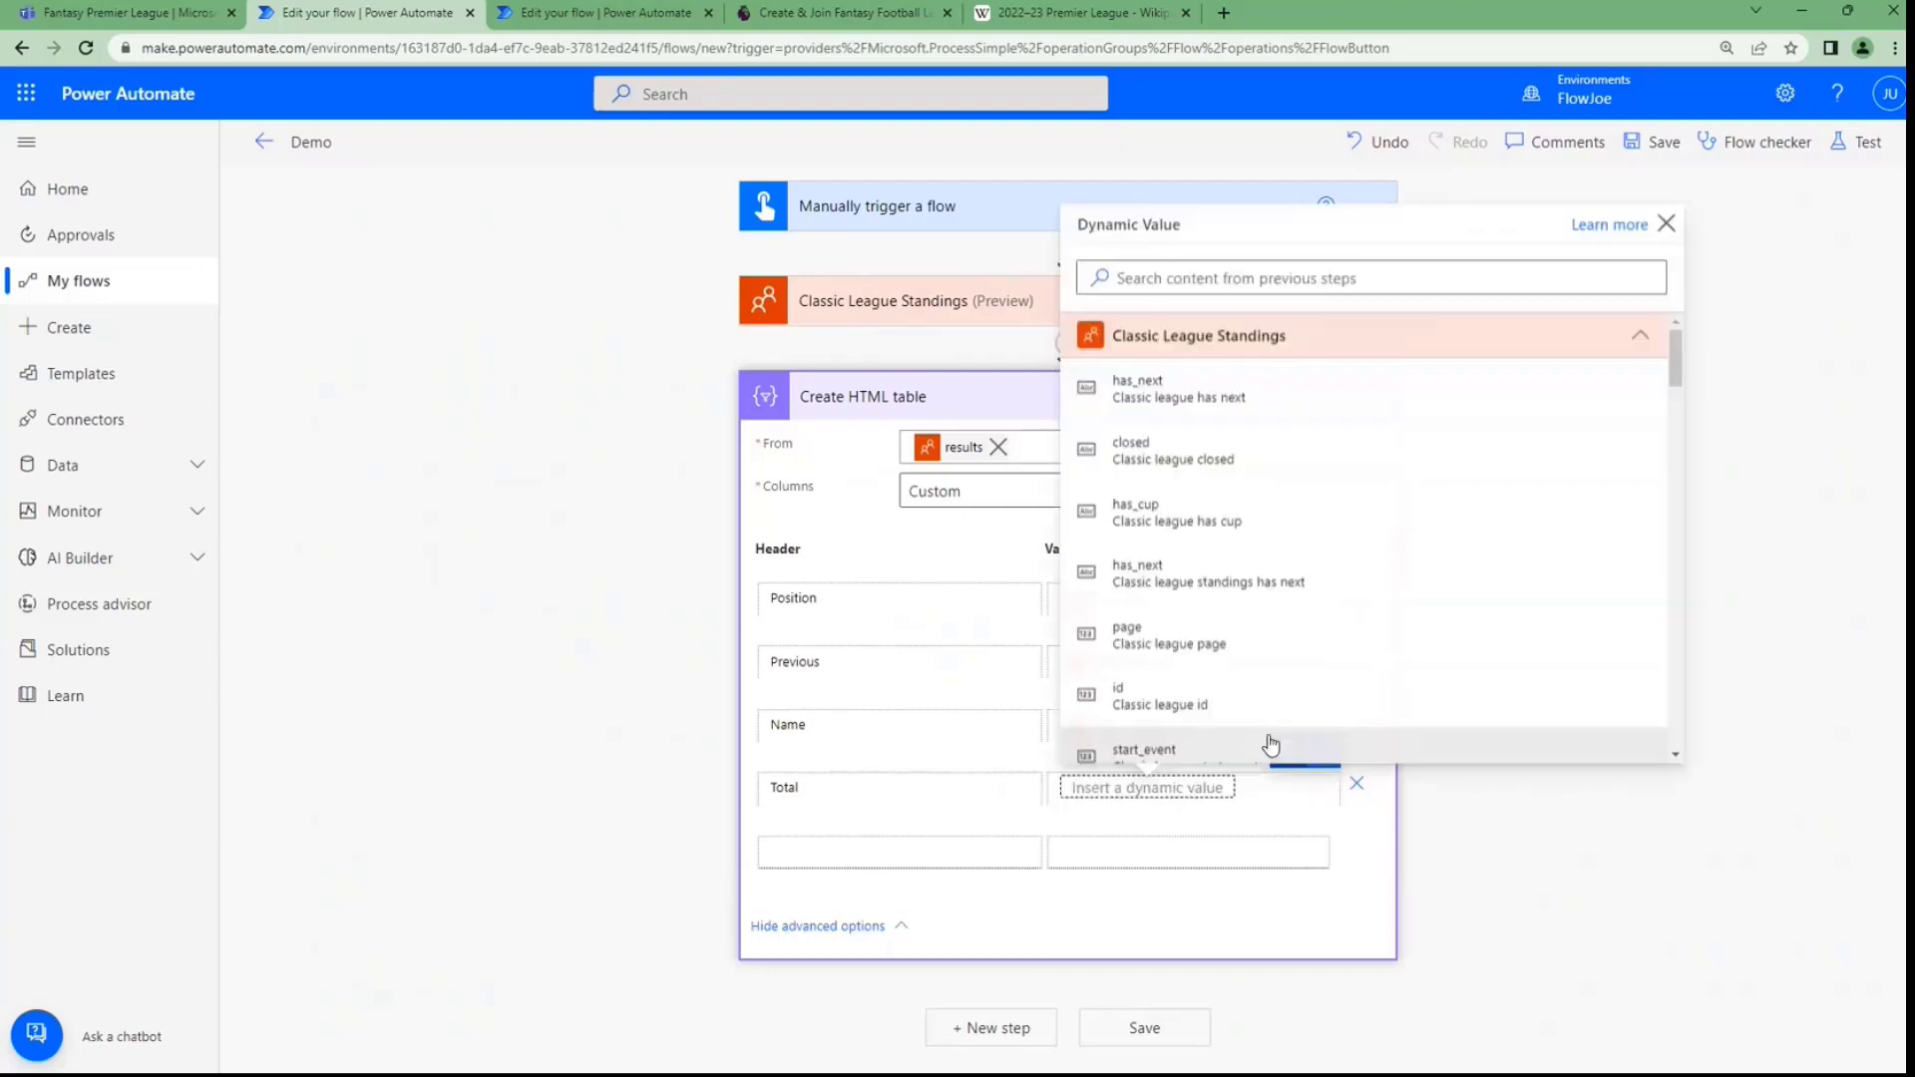
pyautogui.click(1151, 281)
pyautogui.write('to')
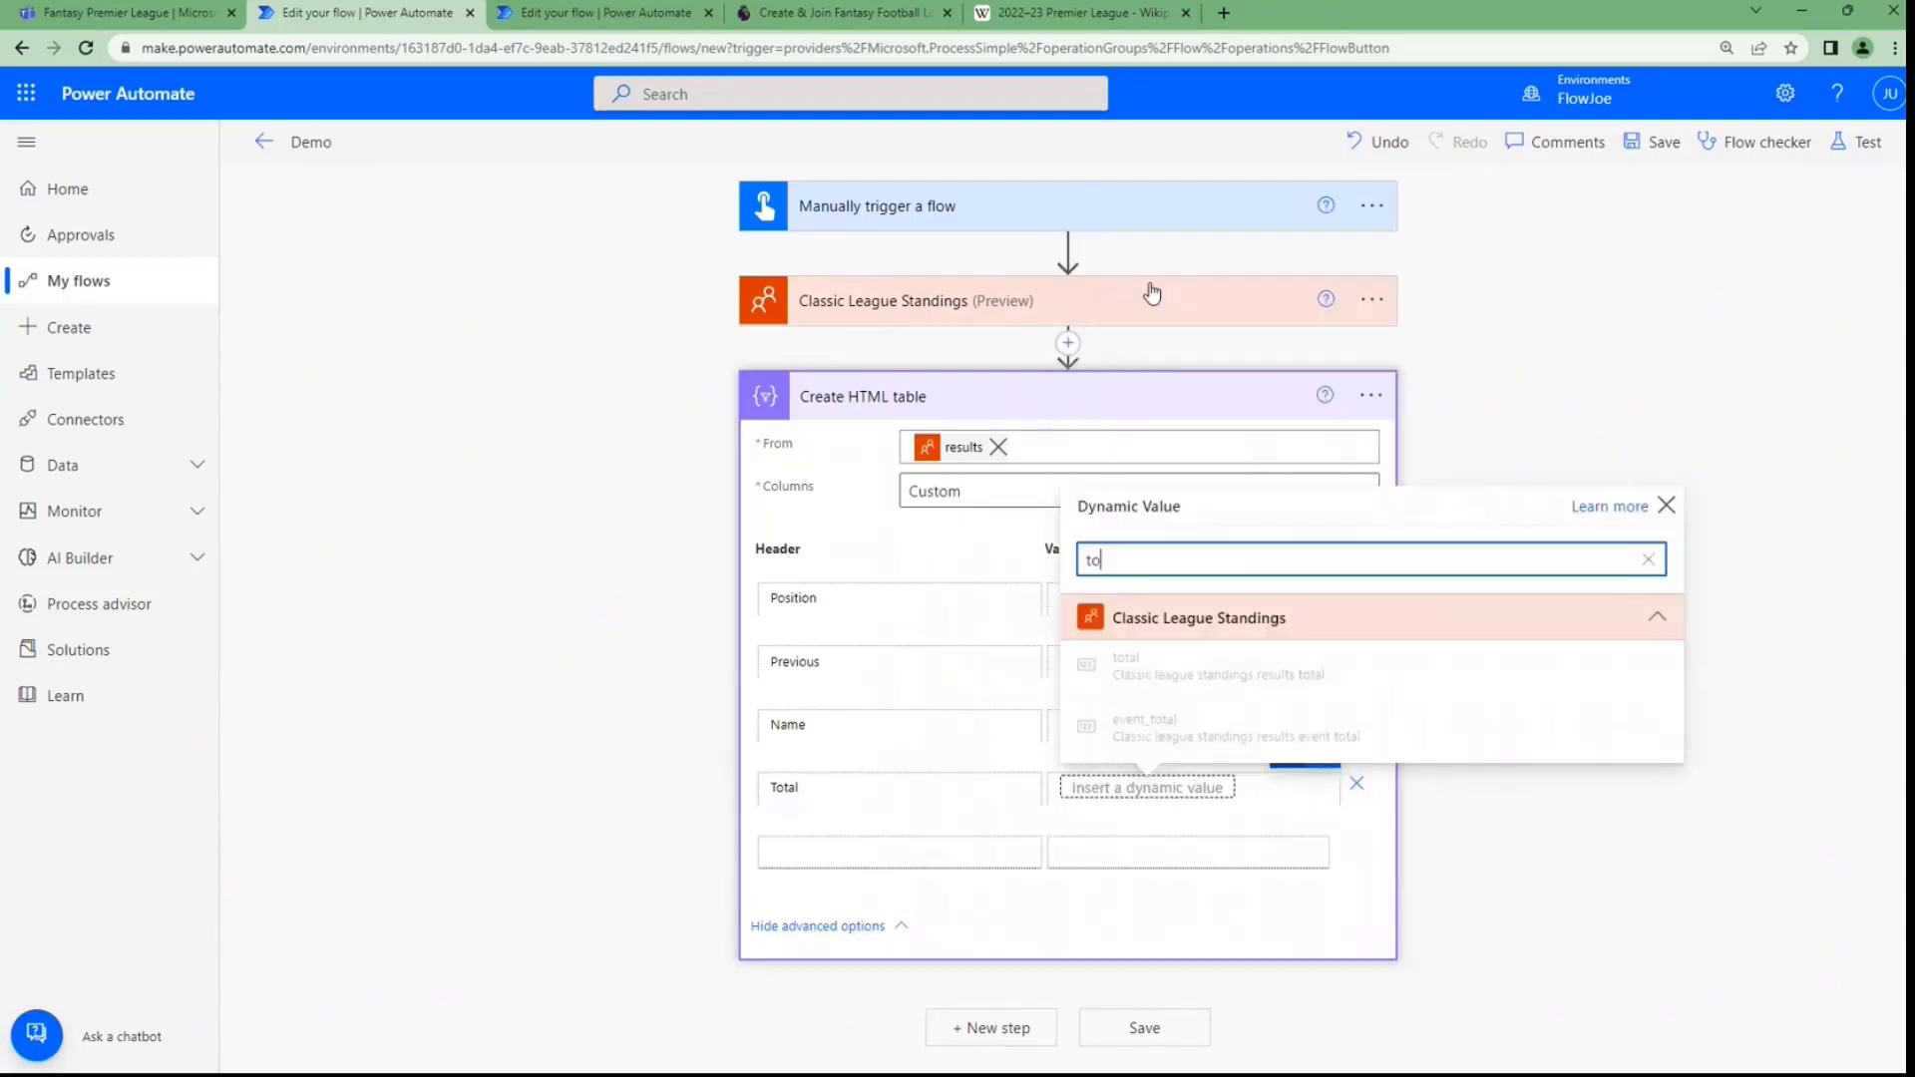
pyautogui.write('tal')
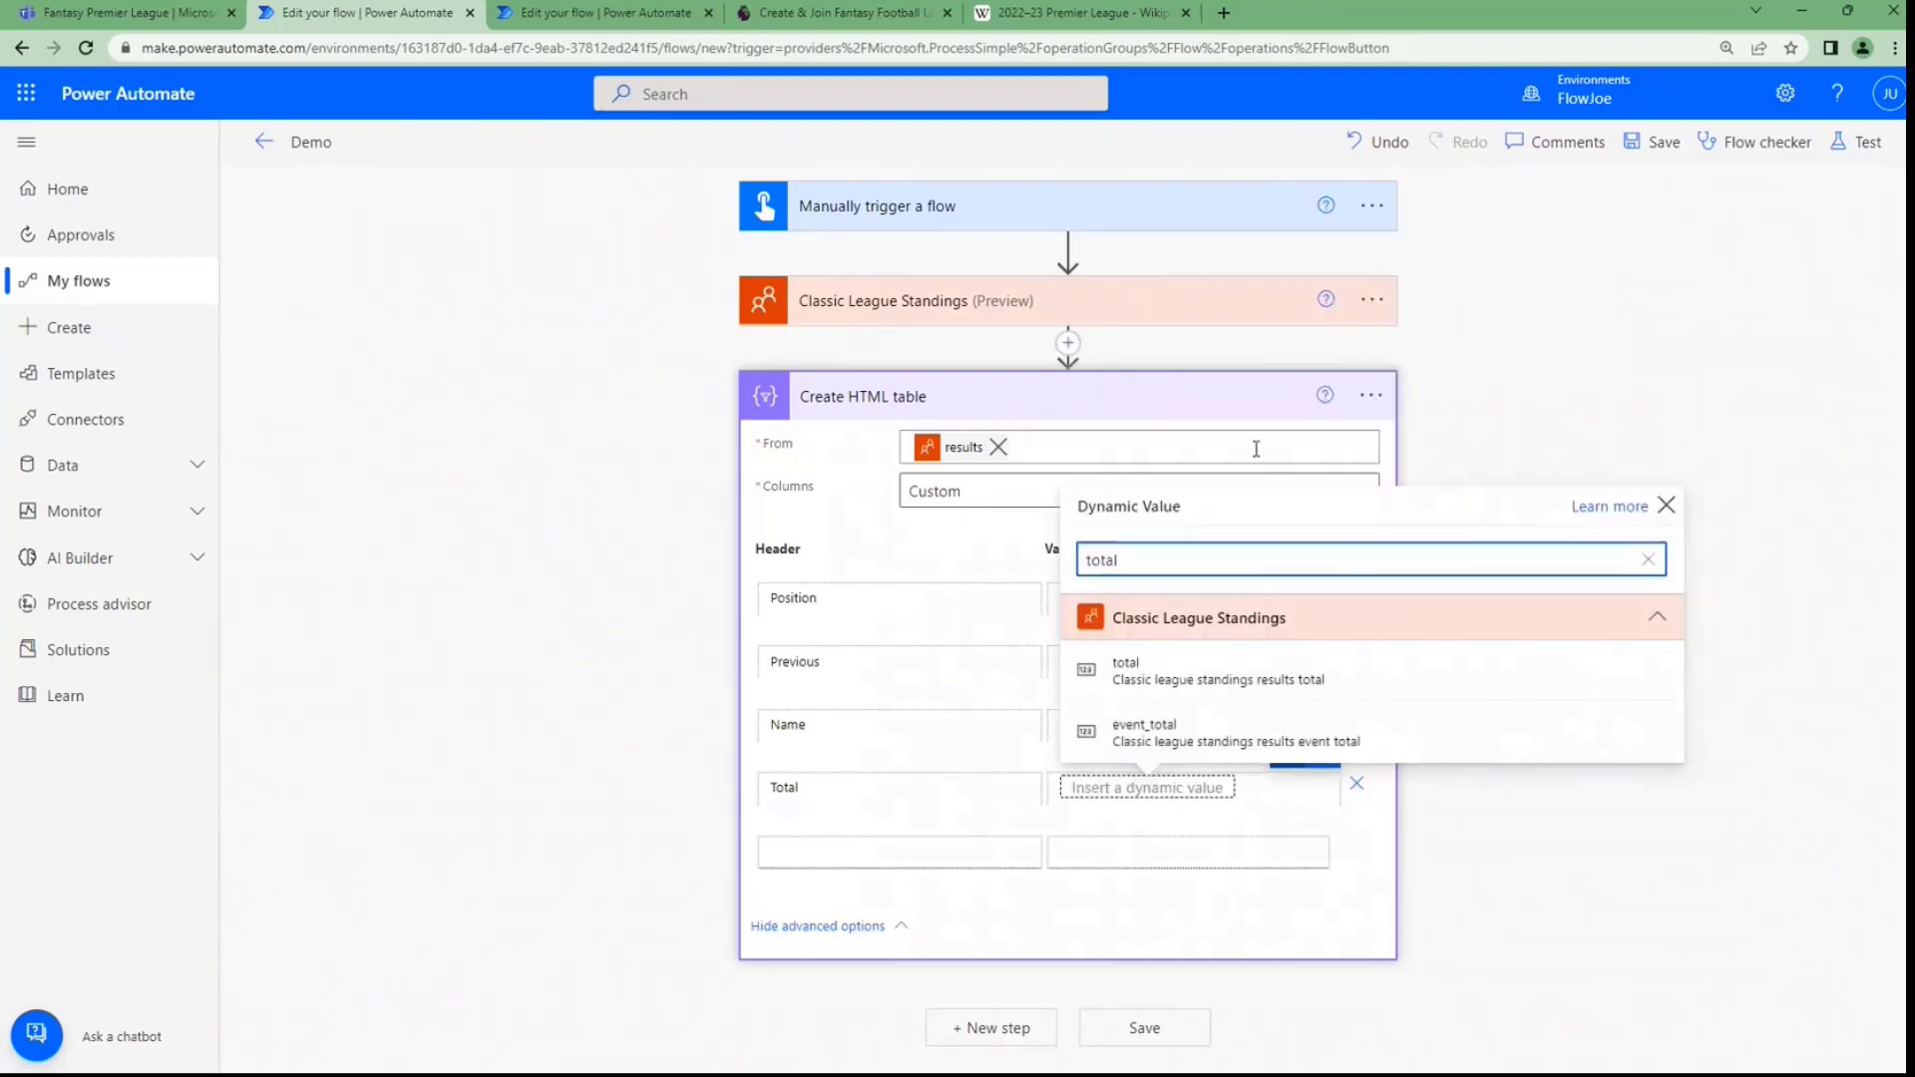
pyautogui.click(1149, 668)
# Add a fifth column with the header ThisWeekTotal and the event_total dynamic value
pyautogui.click(868, 848)
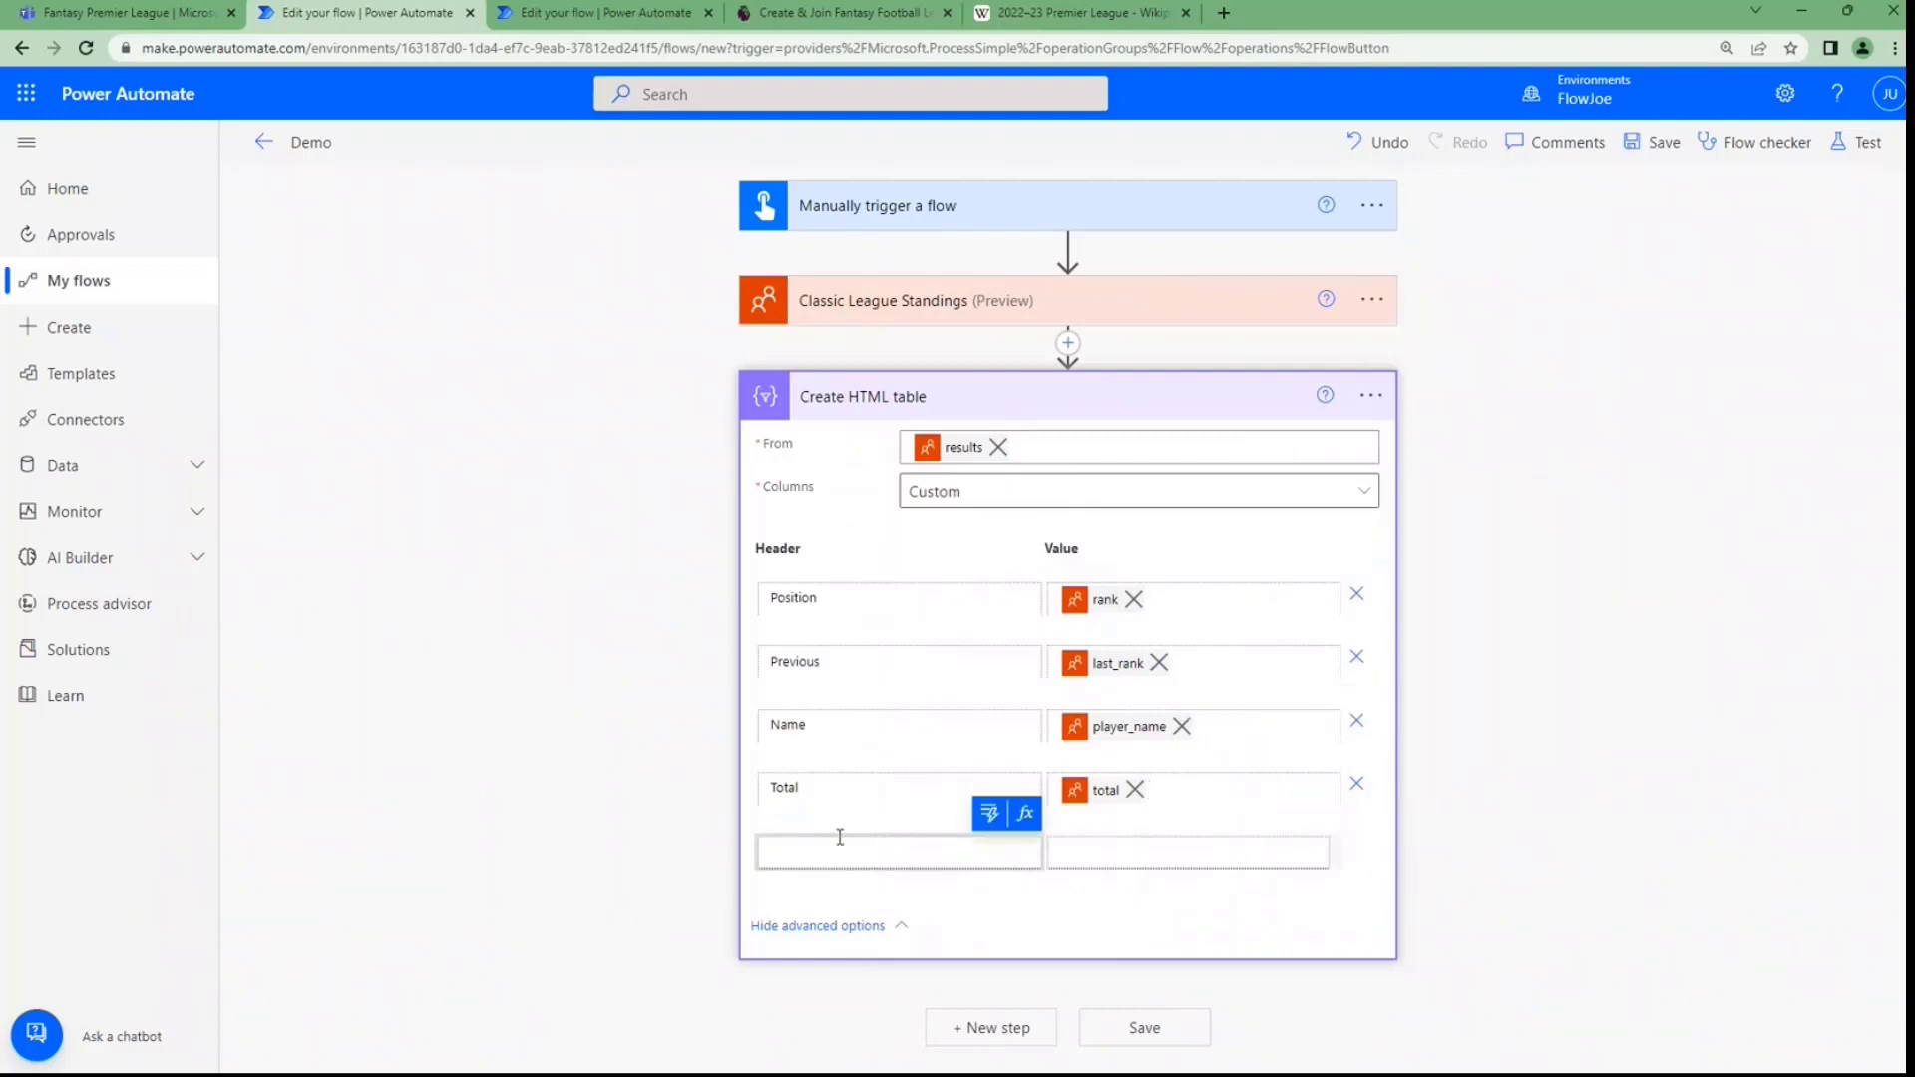
pyautogui.write('ThisWeekTo')
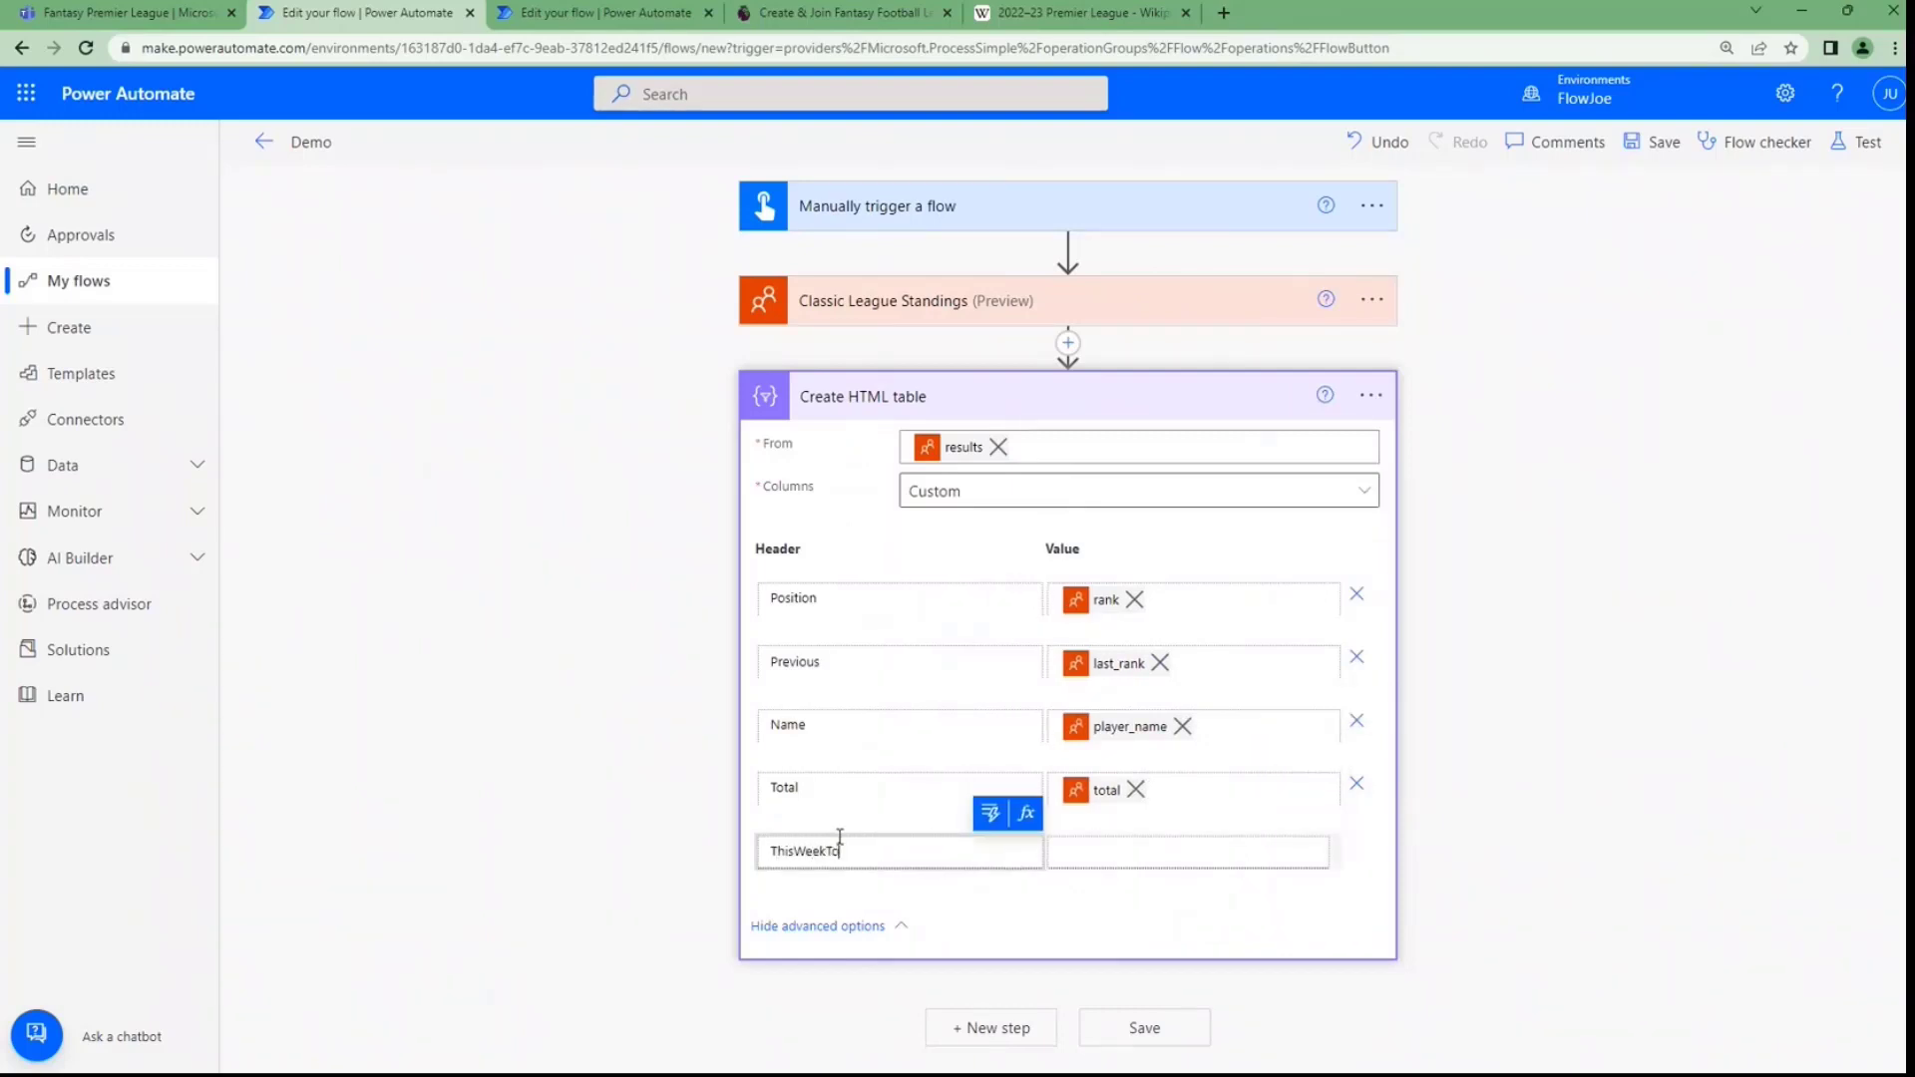
pyautogui.write('tal')
pyautogui.click(1152, 845)
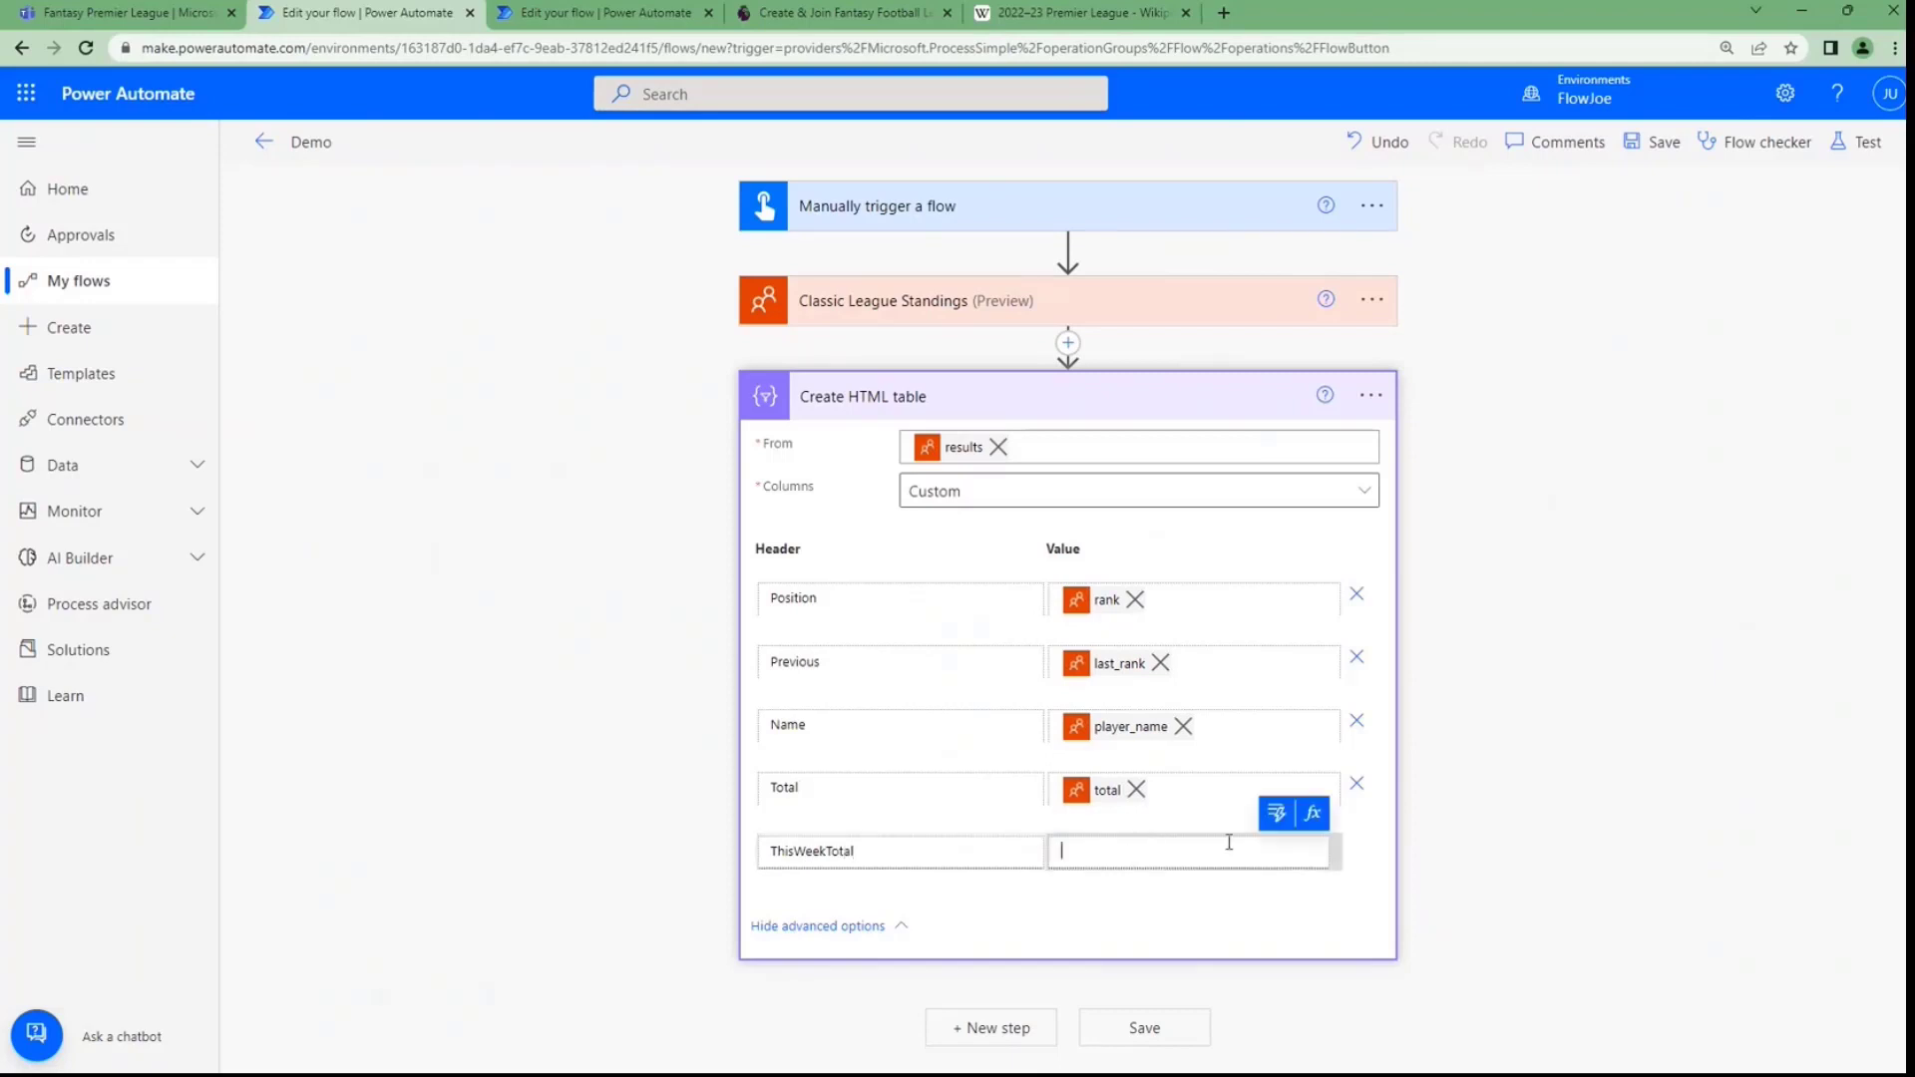
pyautogui.click(1279, 813)
pyautogui.click(1395, 338)
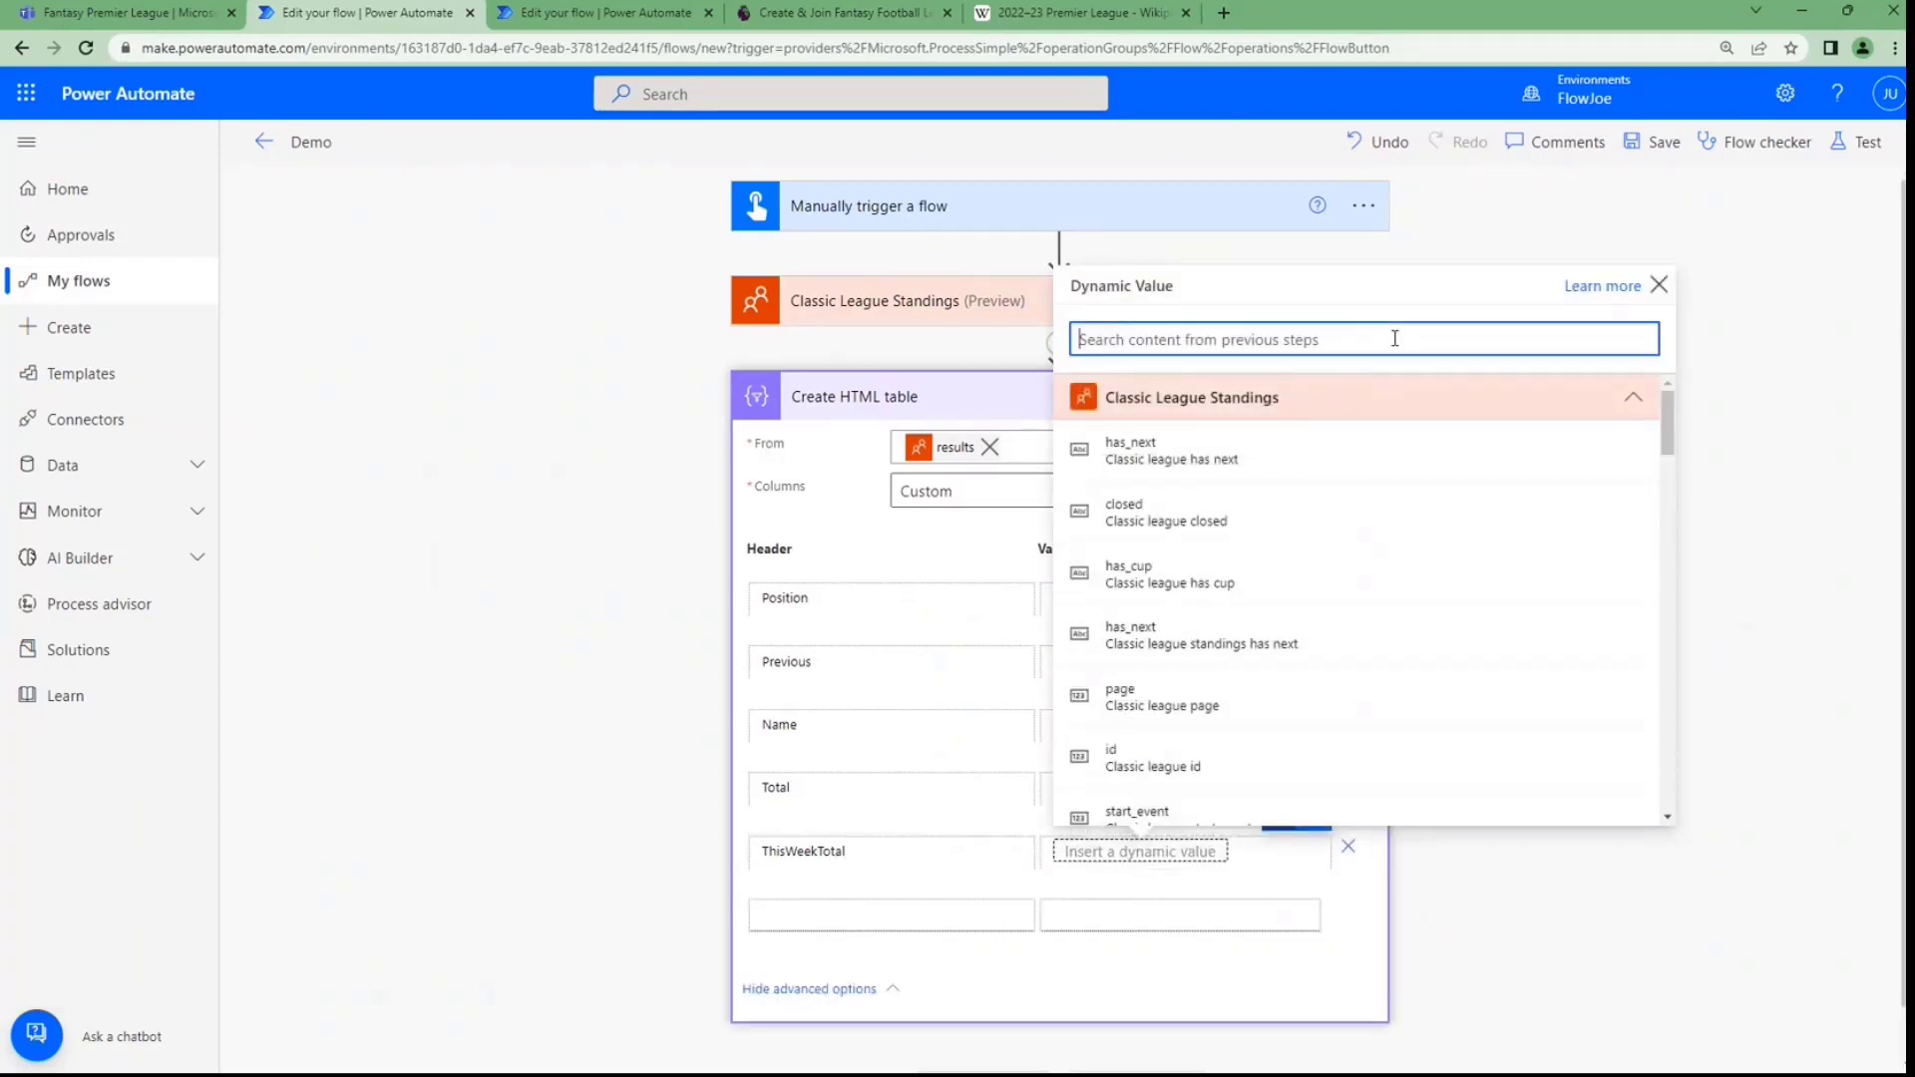
pyautogui.write('total')
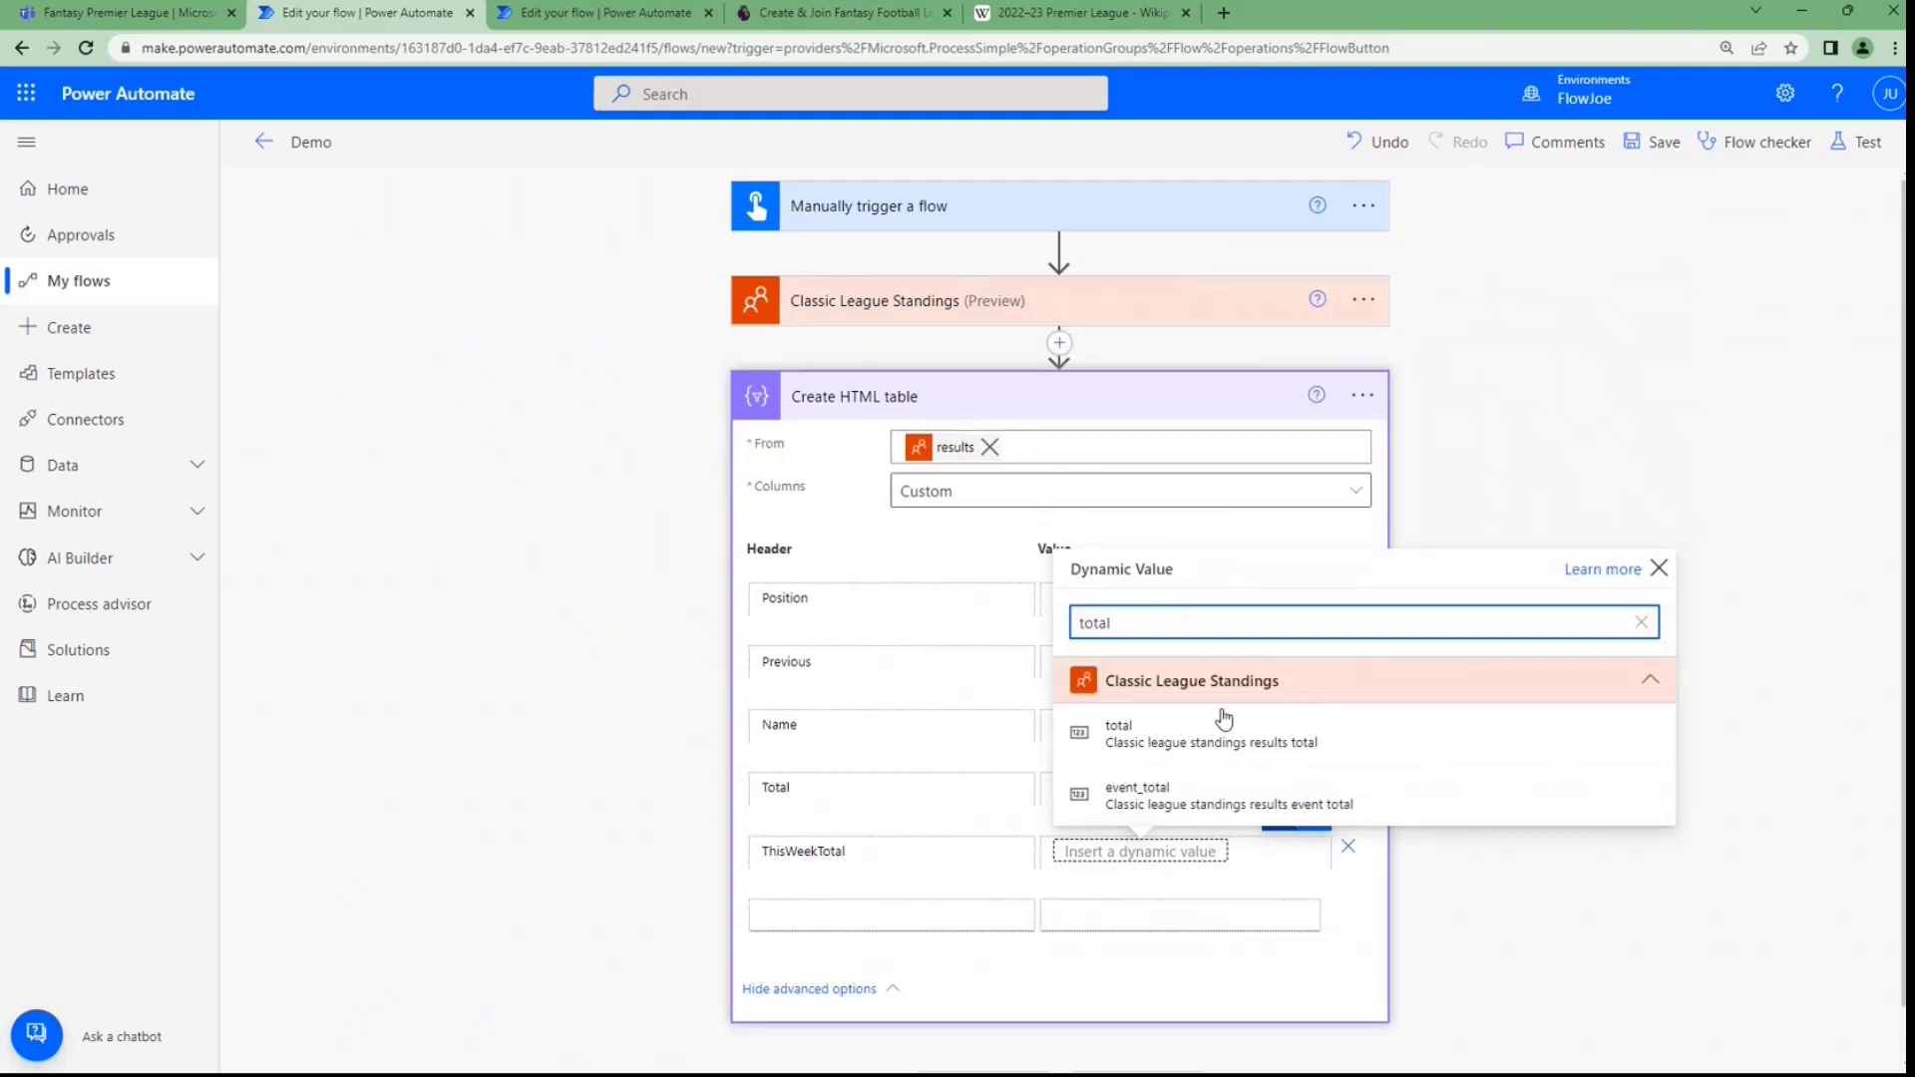
pyautogui.click(1200, 798)
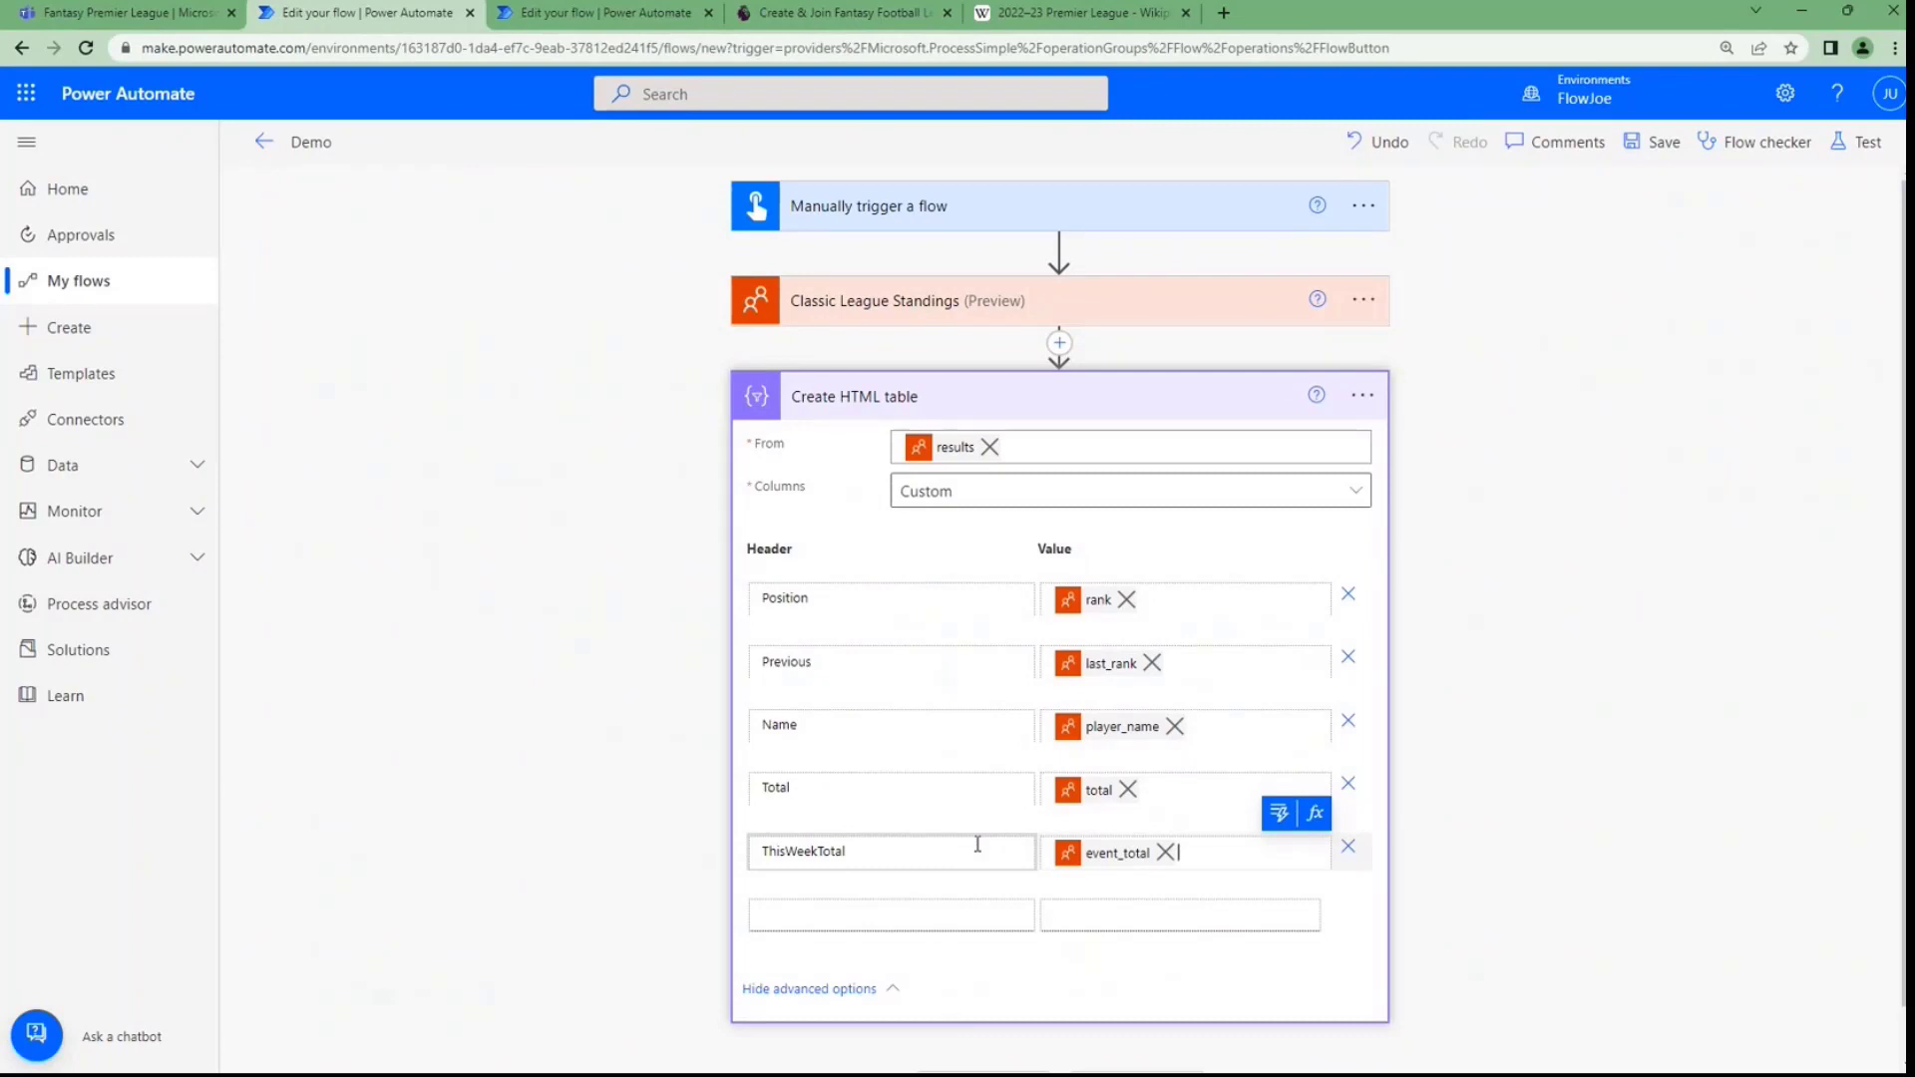
pyautogui.click(1015, 890)
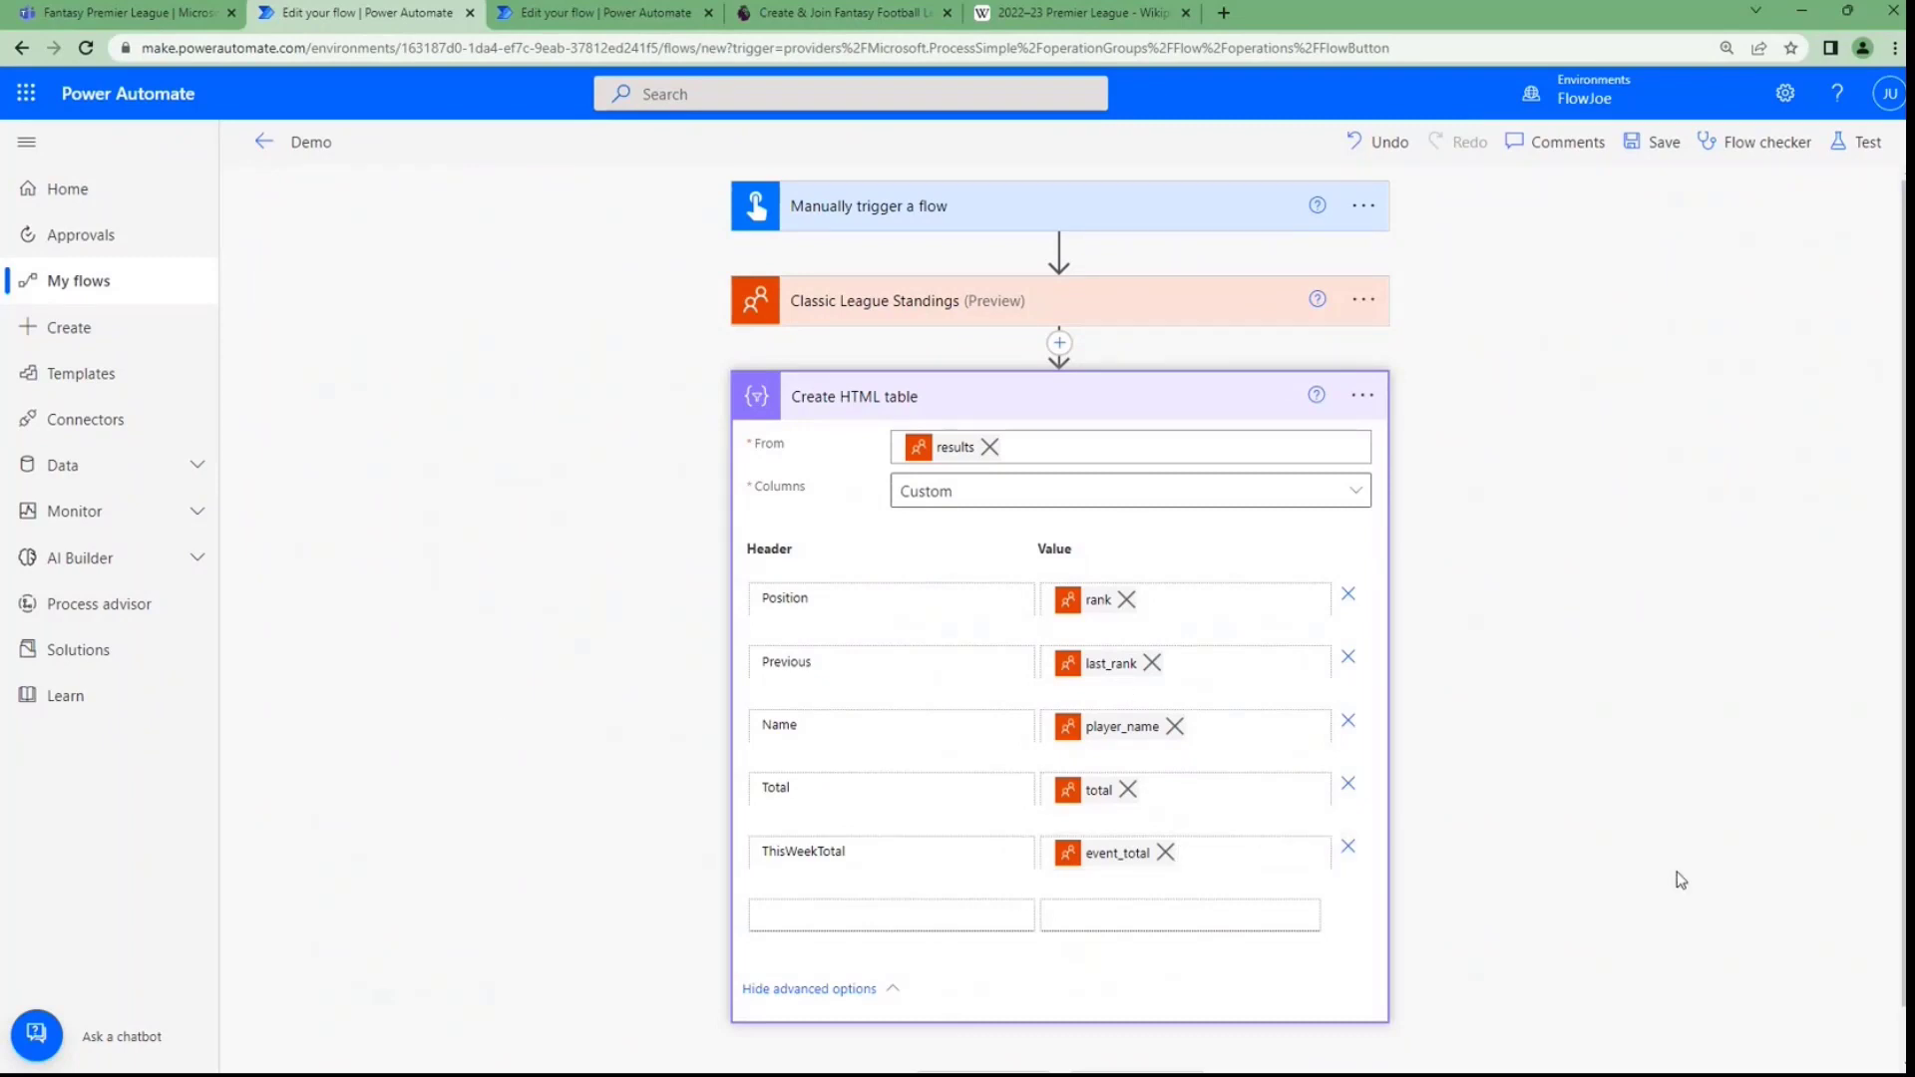
# Save the Demo flow with its HTML table action and run a test of it
pyautogui.click(1861, 149)
pyautogui.click(1596, 1032)
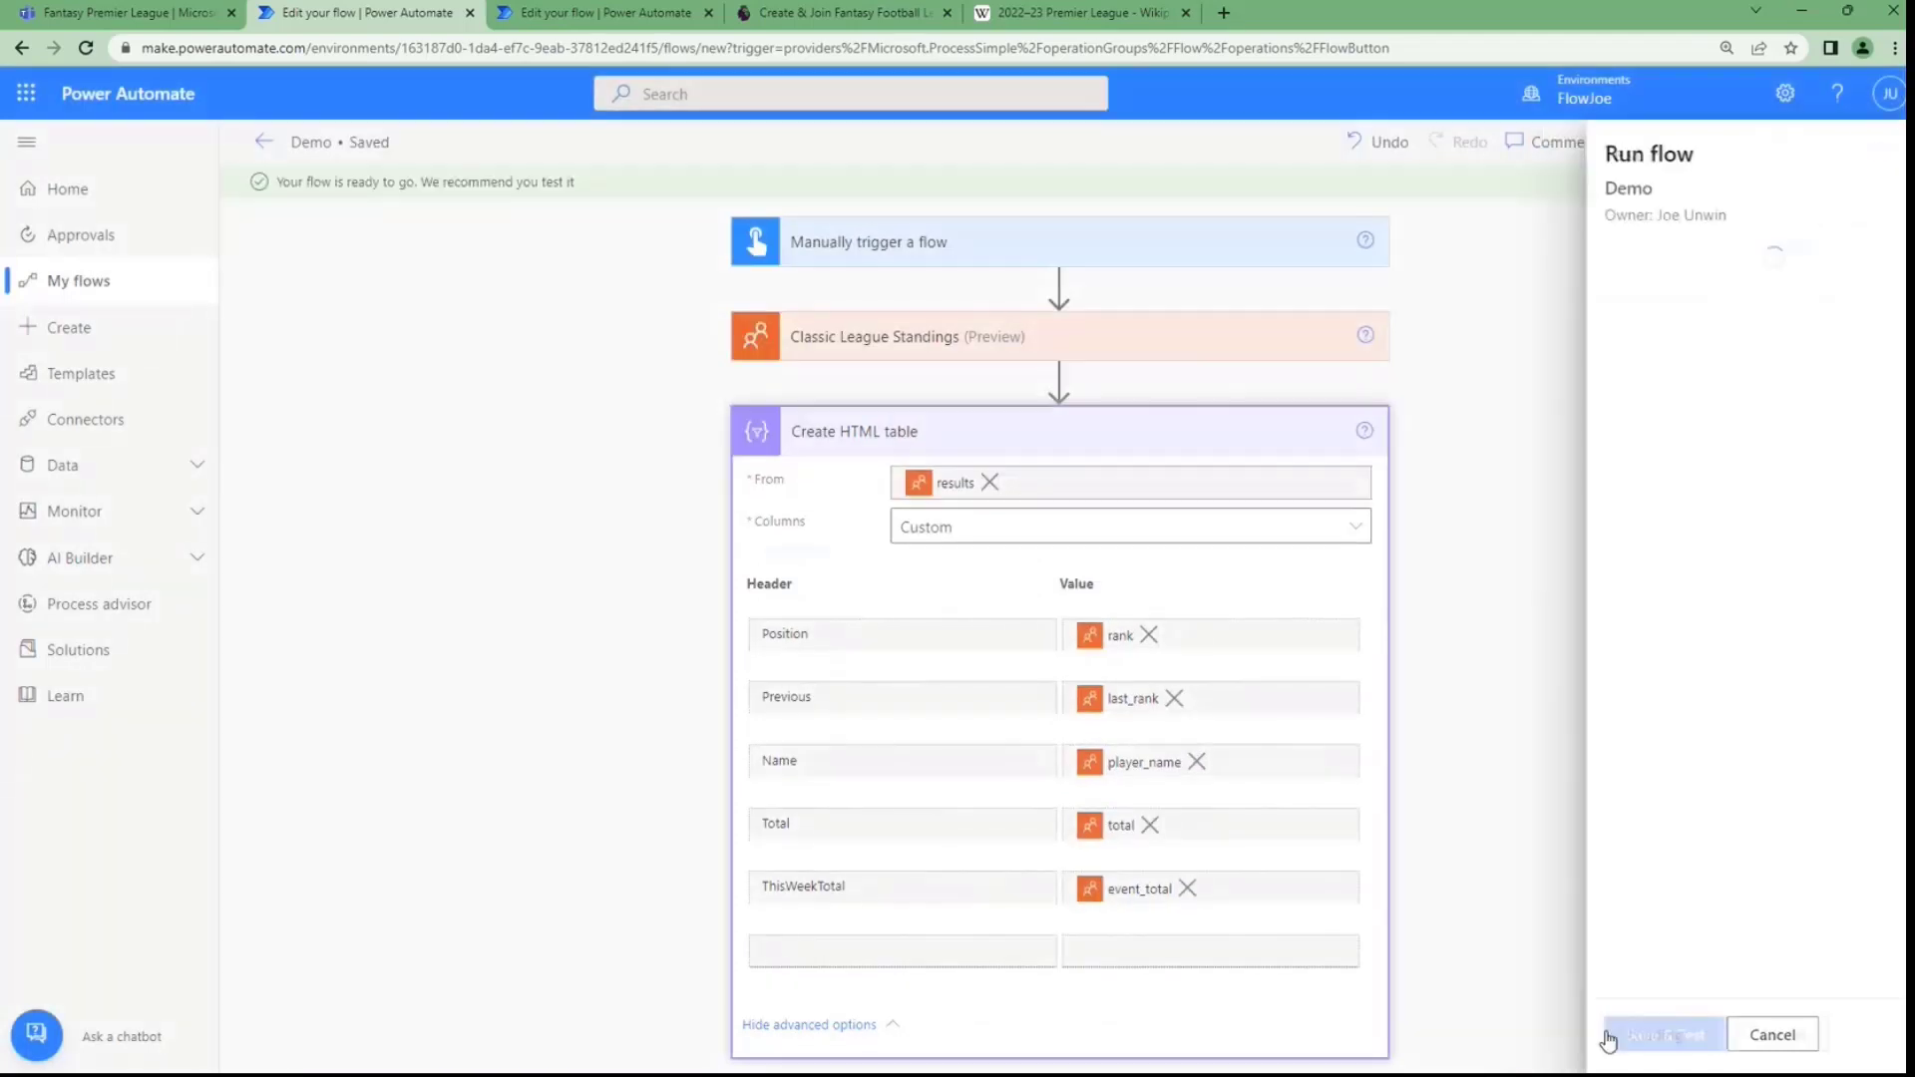
pyautogui.click(1614, 1036)
pyautogui.click(1605, 1035)
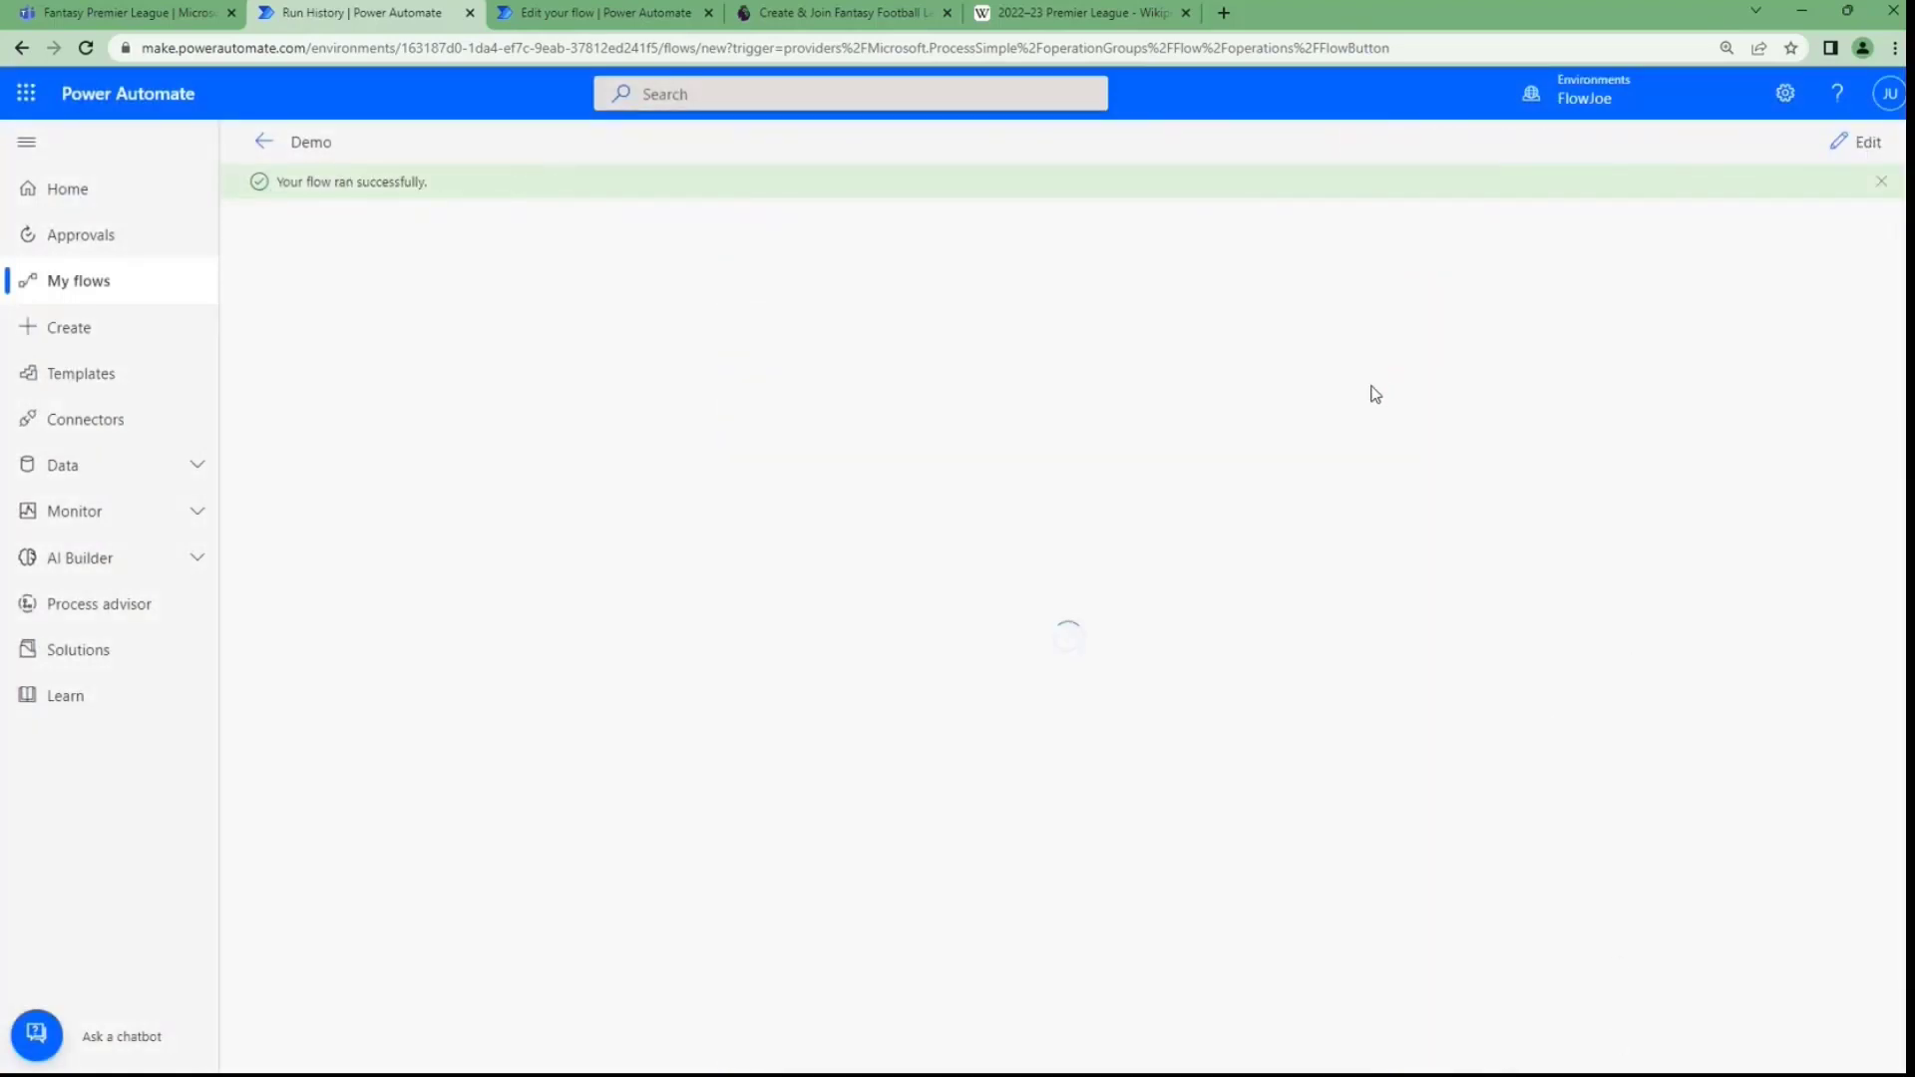
# Examine the Create HTML table action's inputs and output rows in the test run, and return to editing the flow
pyautogui.click(1180, 429)
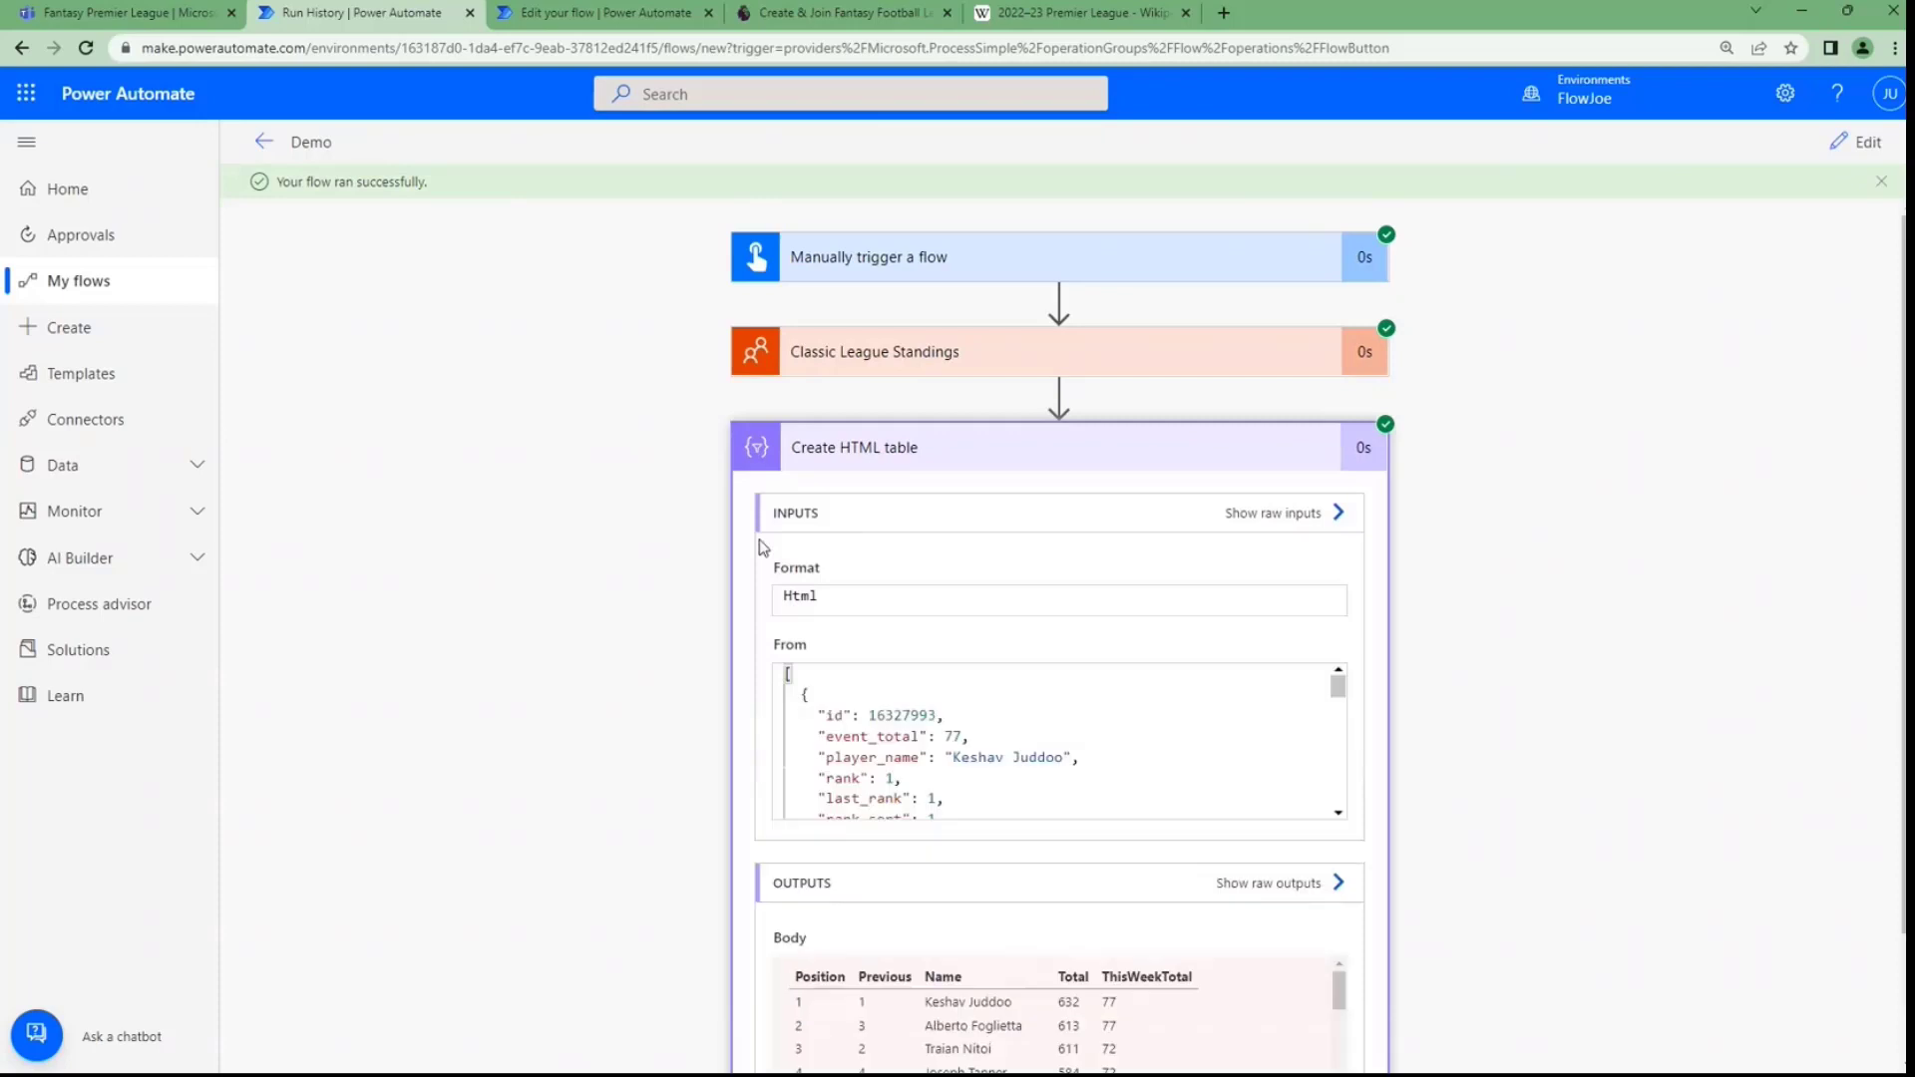
pyautogui.scroll(-2, 763, 547)
pyautogui.scroll(-2, 833, 605)
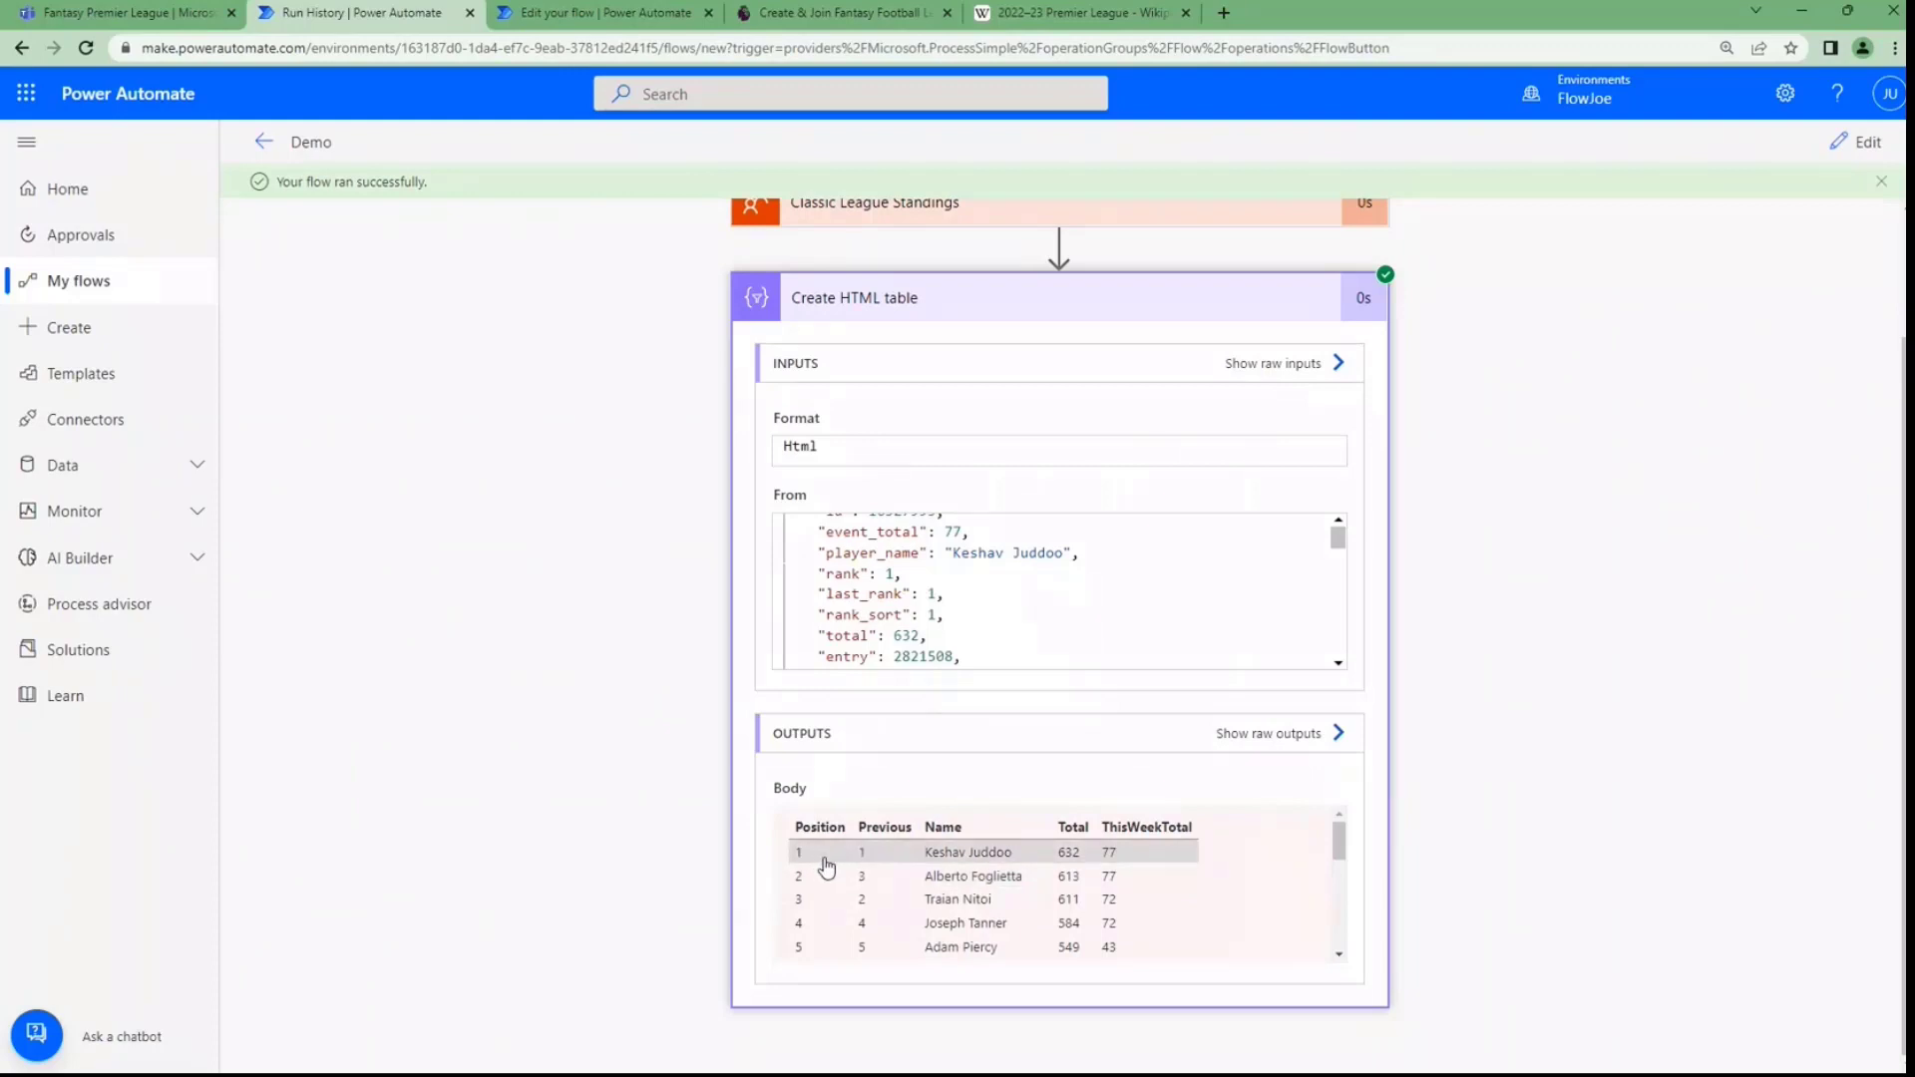
pyautogui.scroll(-1, 827, 866)
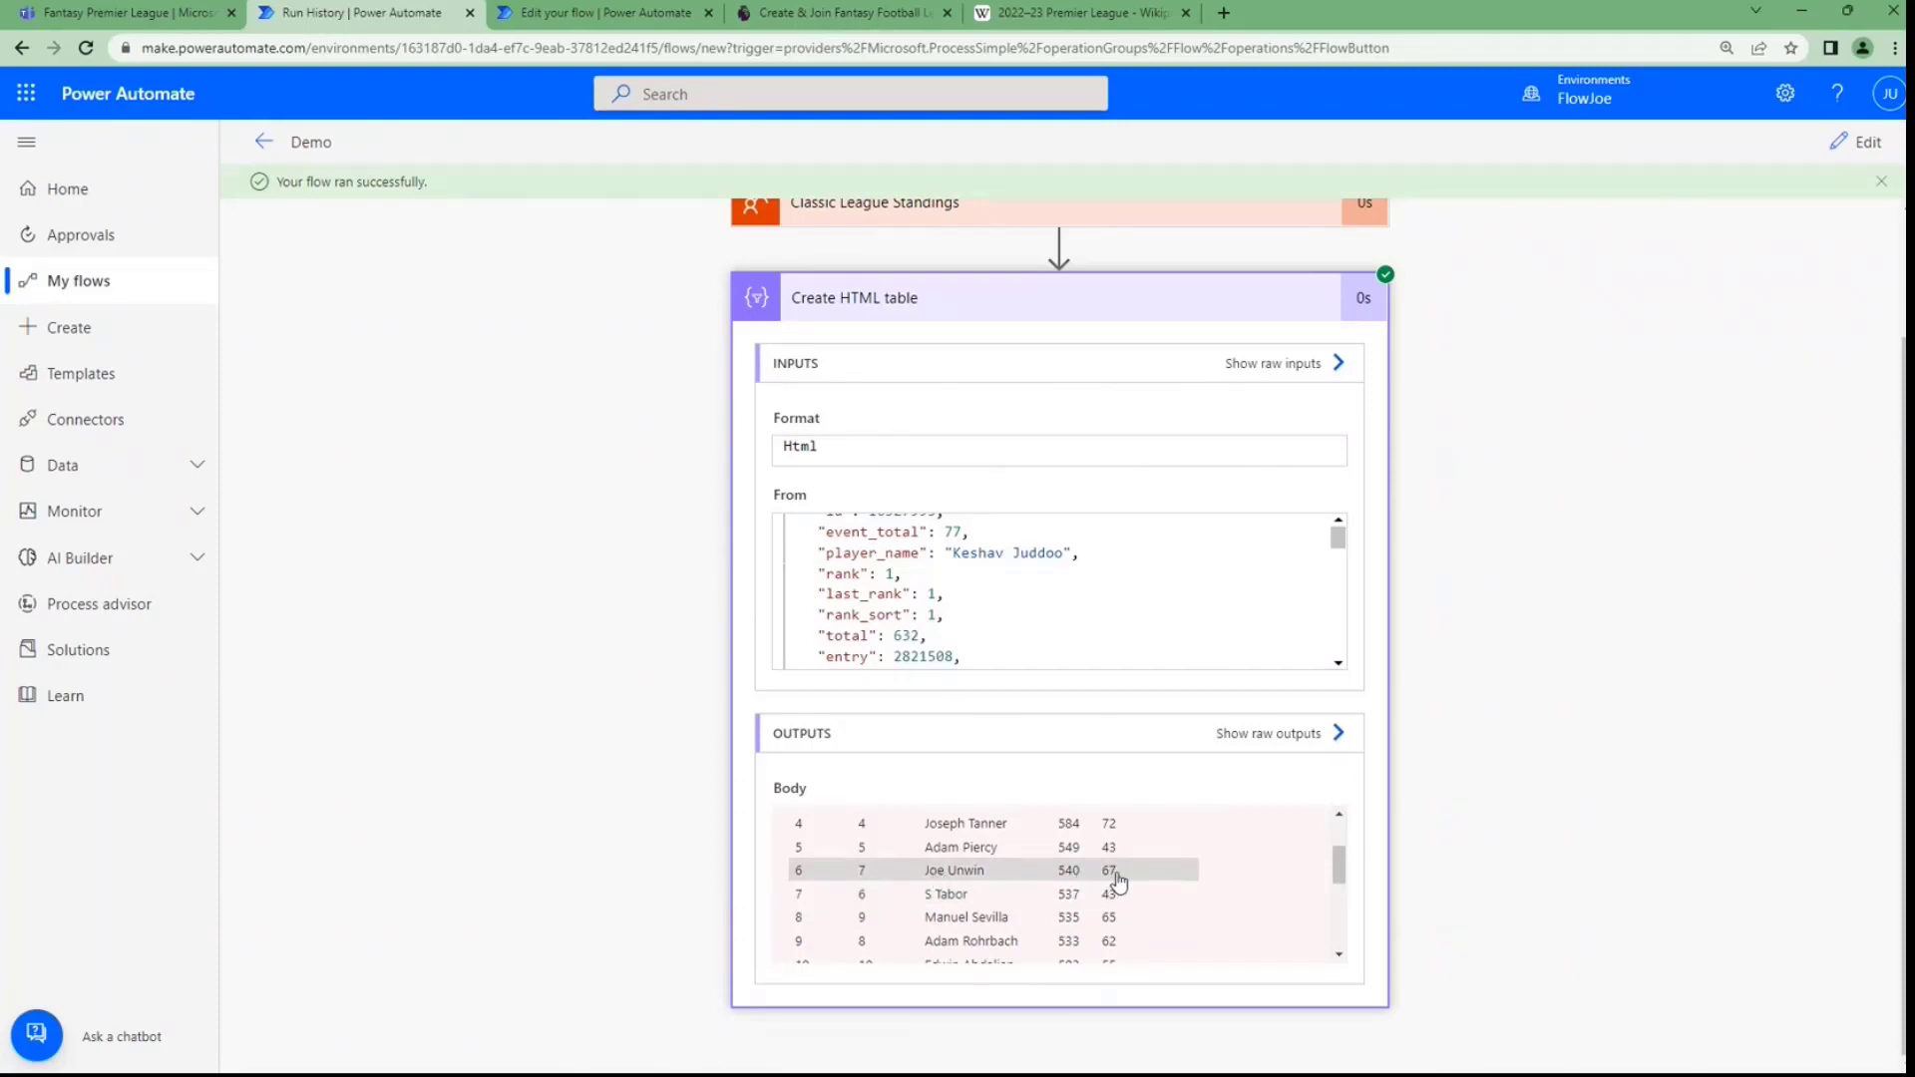
pyautogui.scroll(3, 1128, 879)
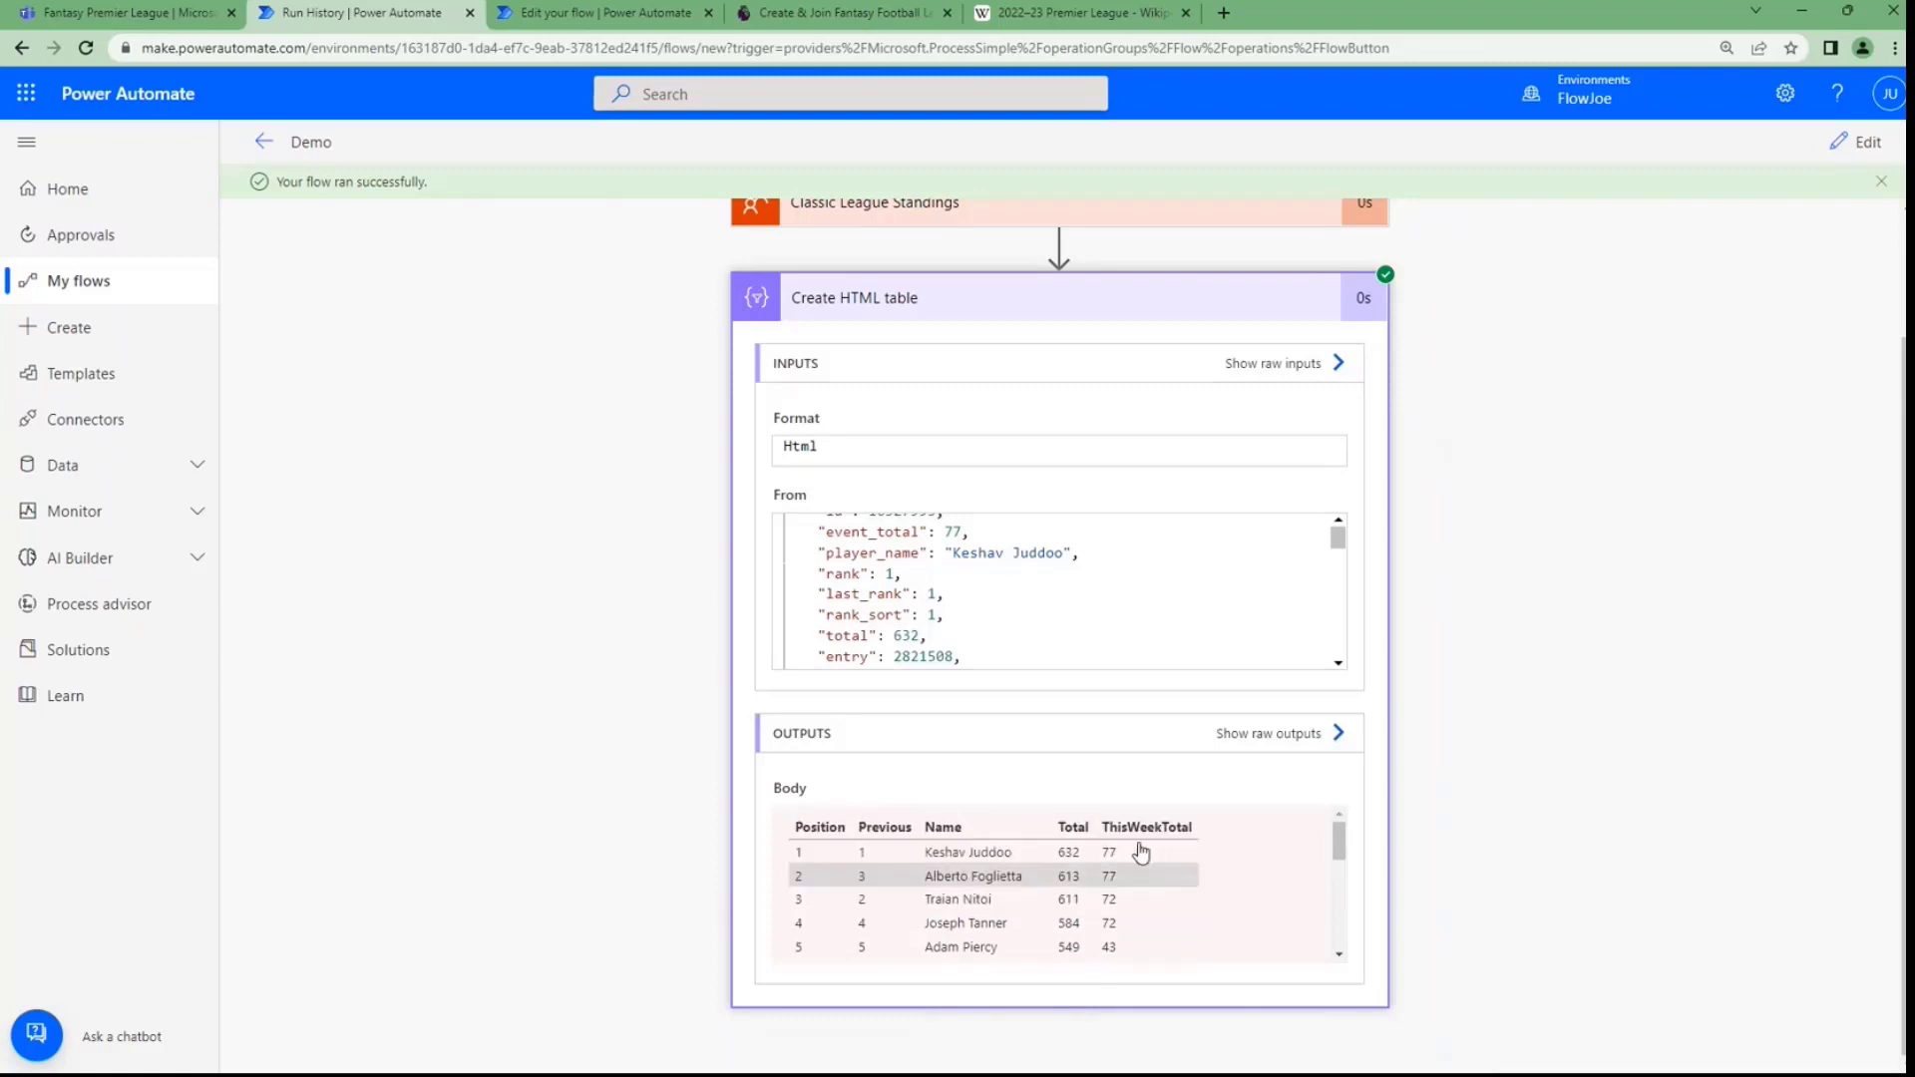
pyautogui.scroll(-5, 1138, 878)
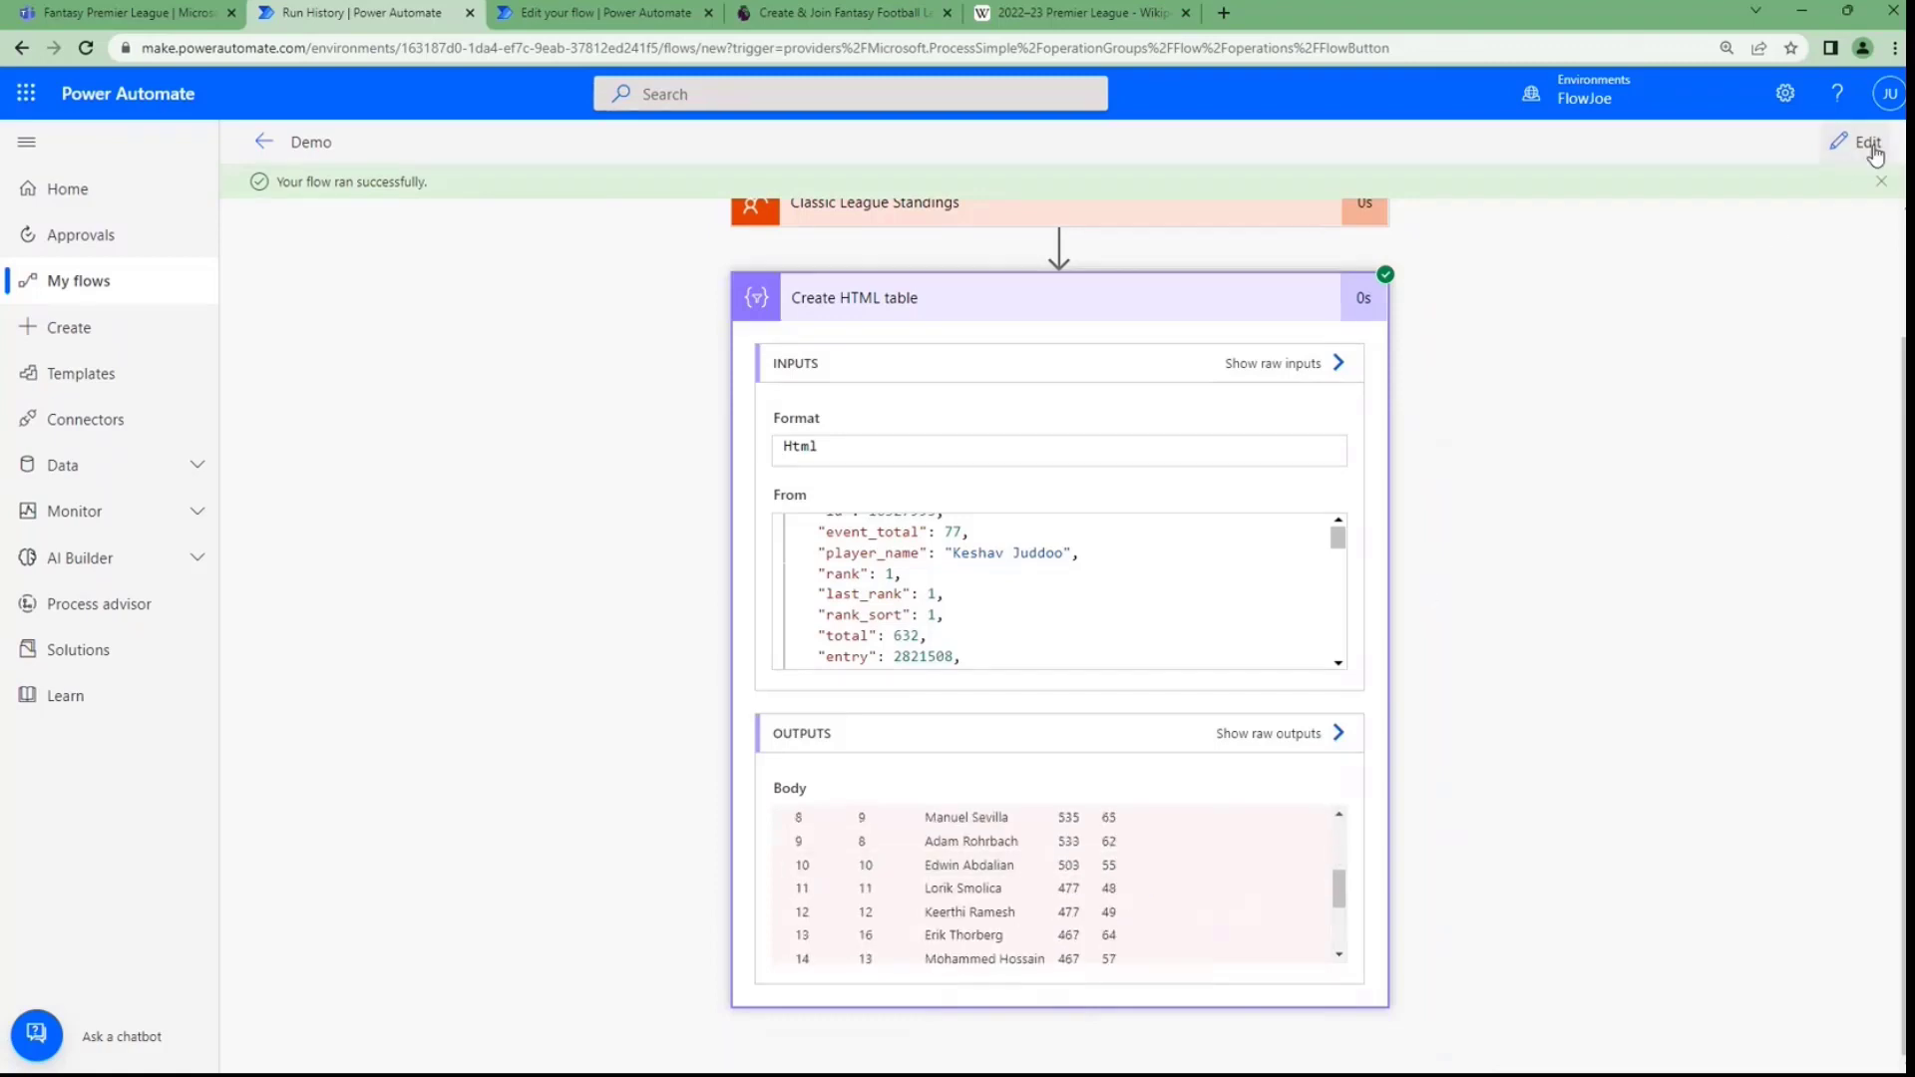
pyautogui.click(1840, 142)
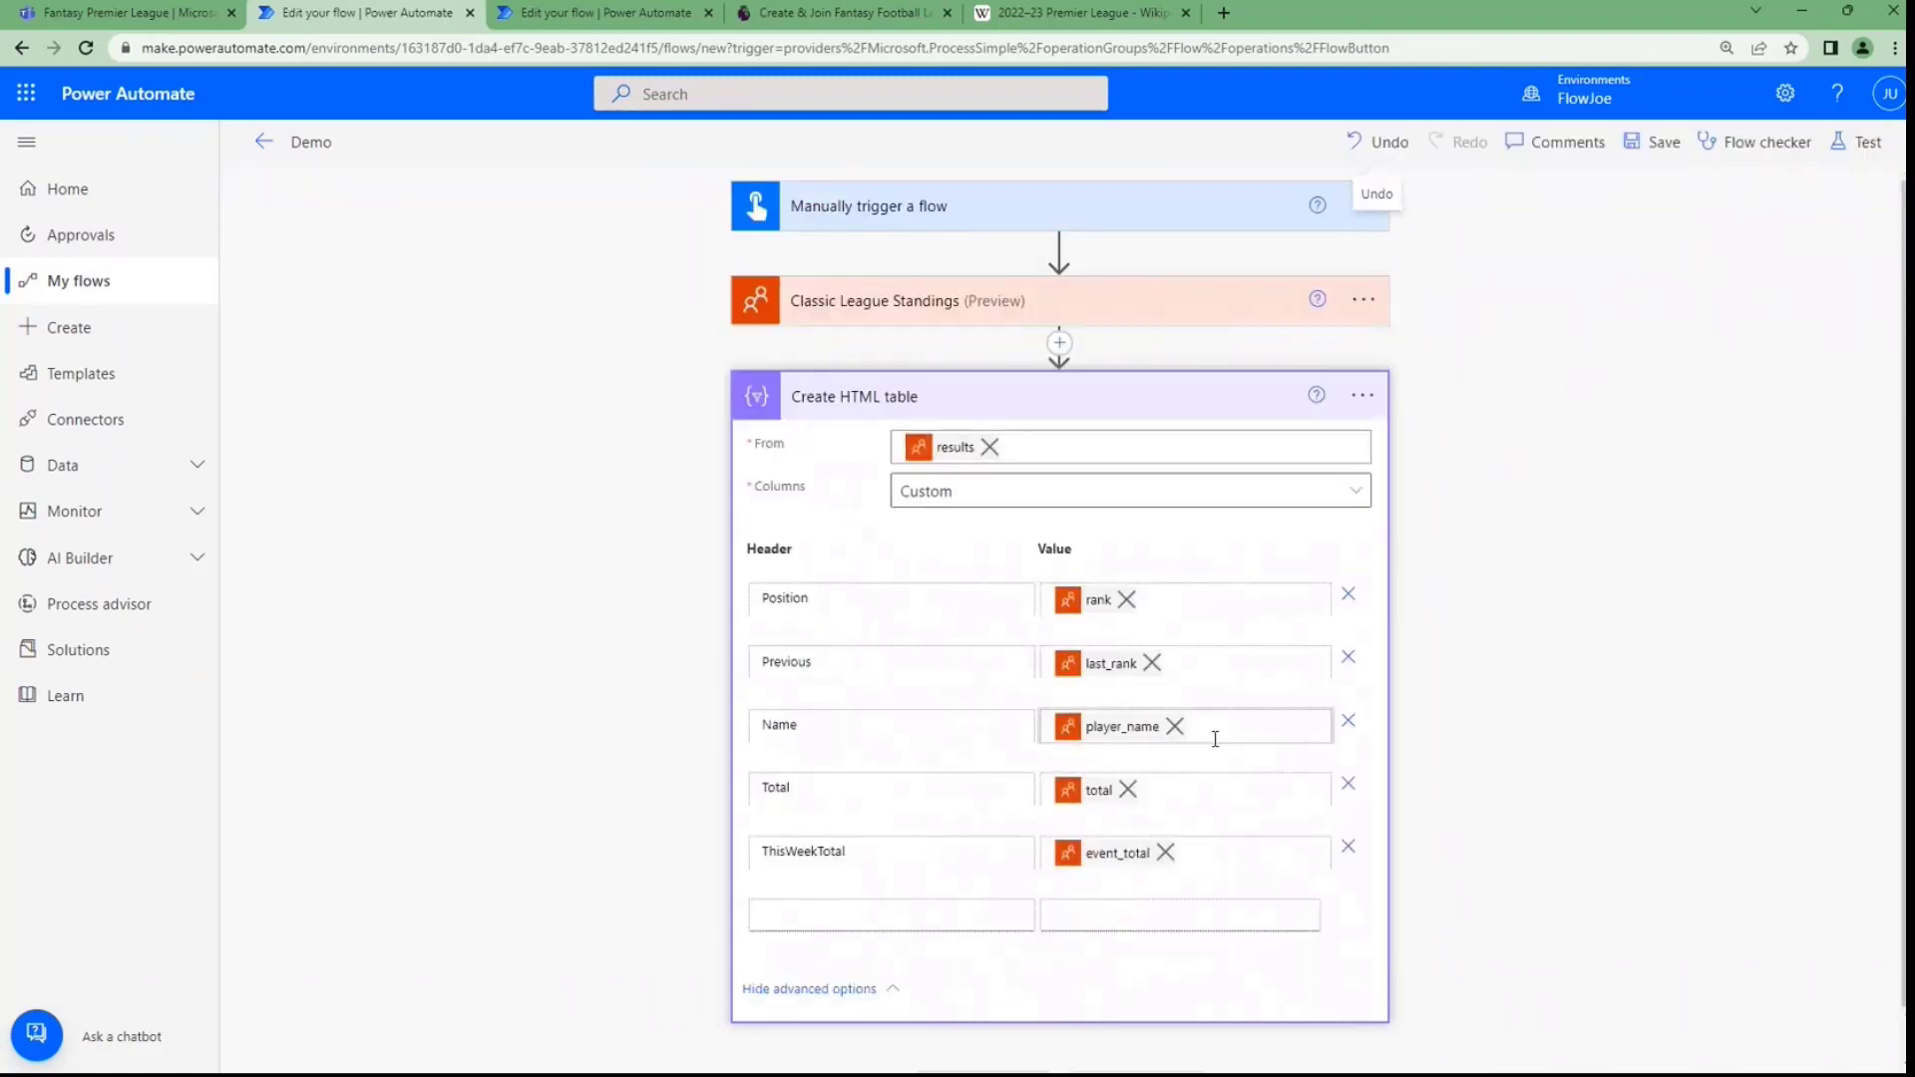
# Add a Microsoft Teams Post message in a chat or channel action after the Create HTML table action
pyautogui.click(1188, 416)
pyautogui.click(1025, 494)
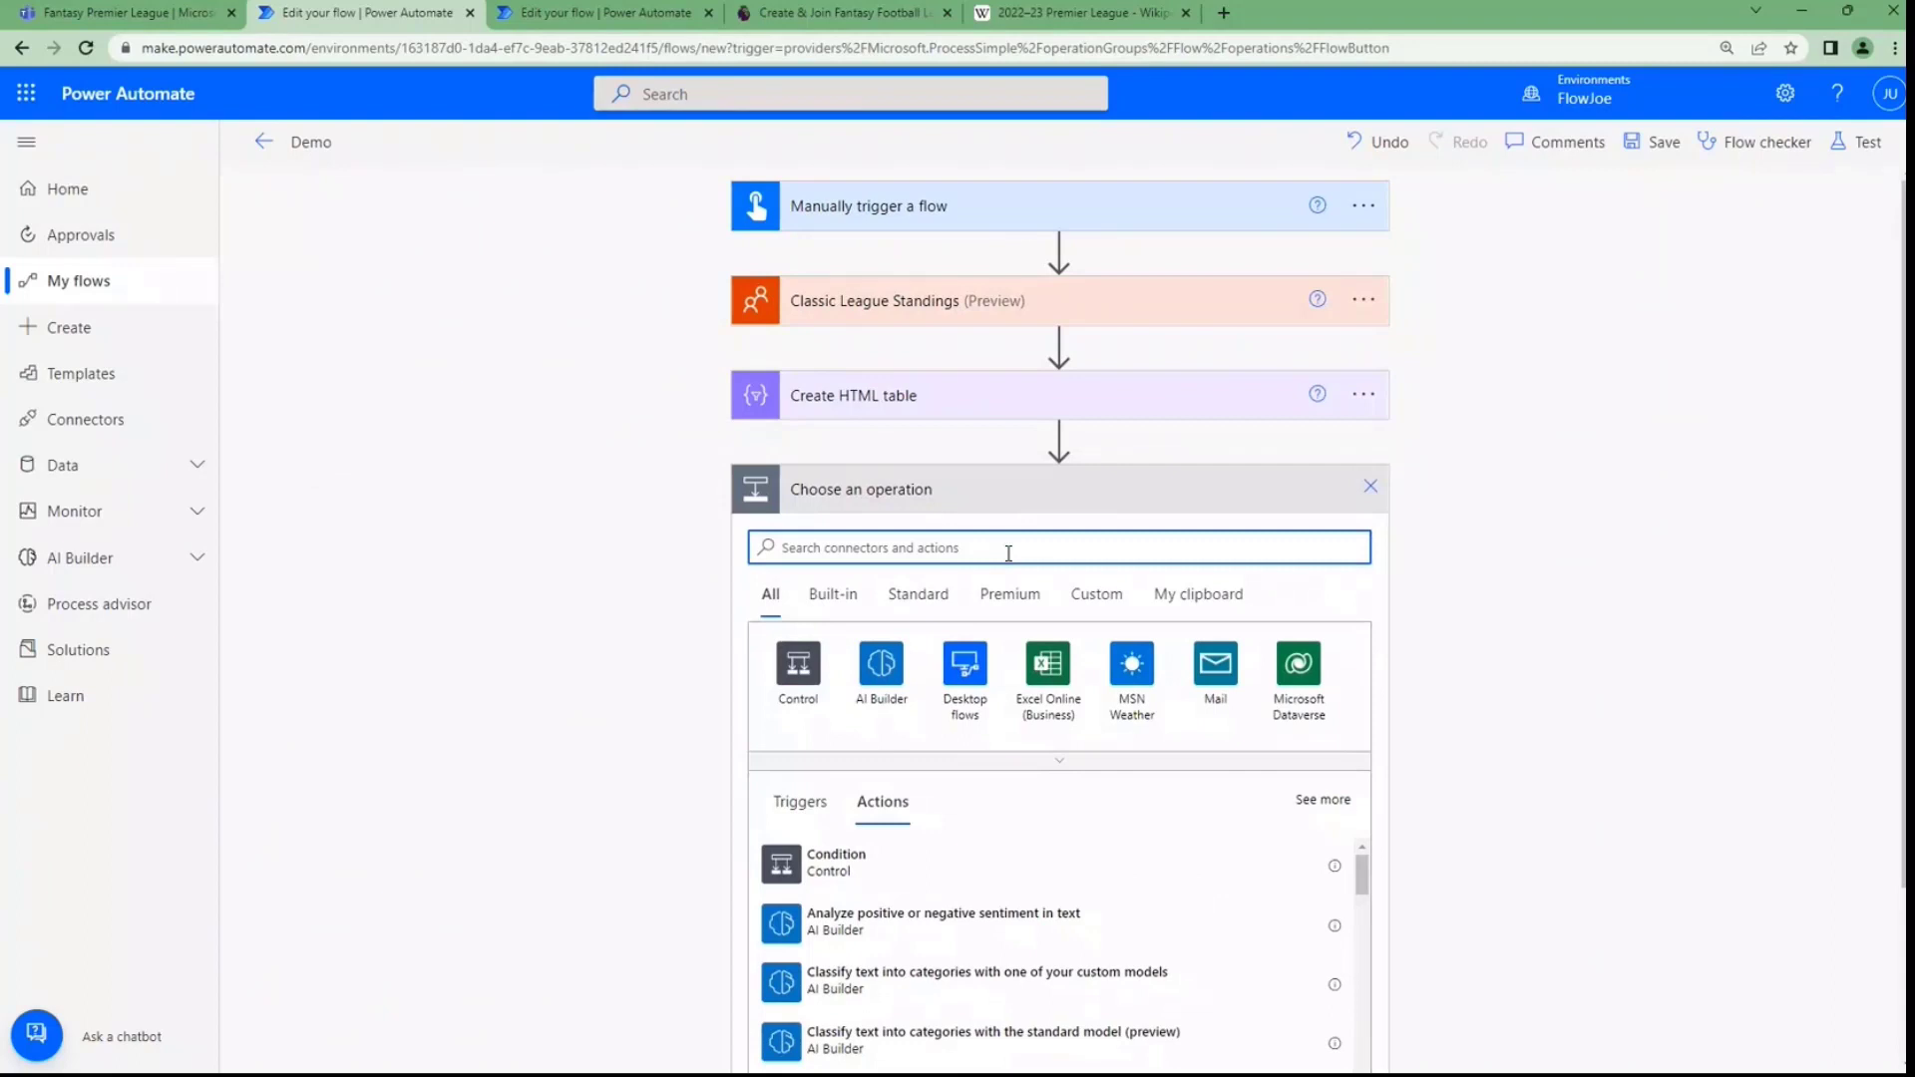
pyautogui.write('microsoft teams')
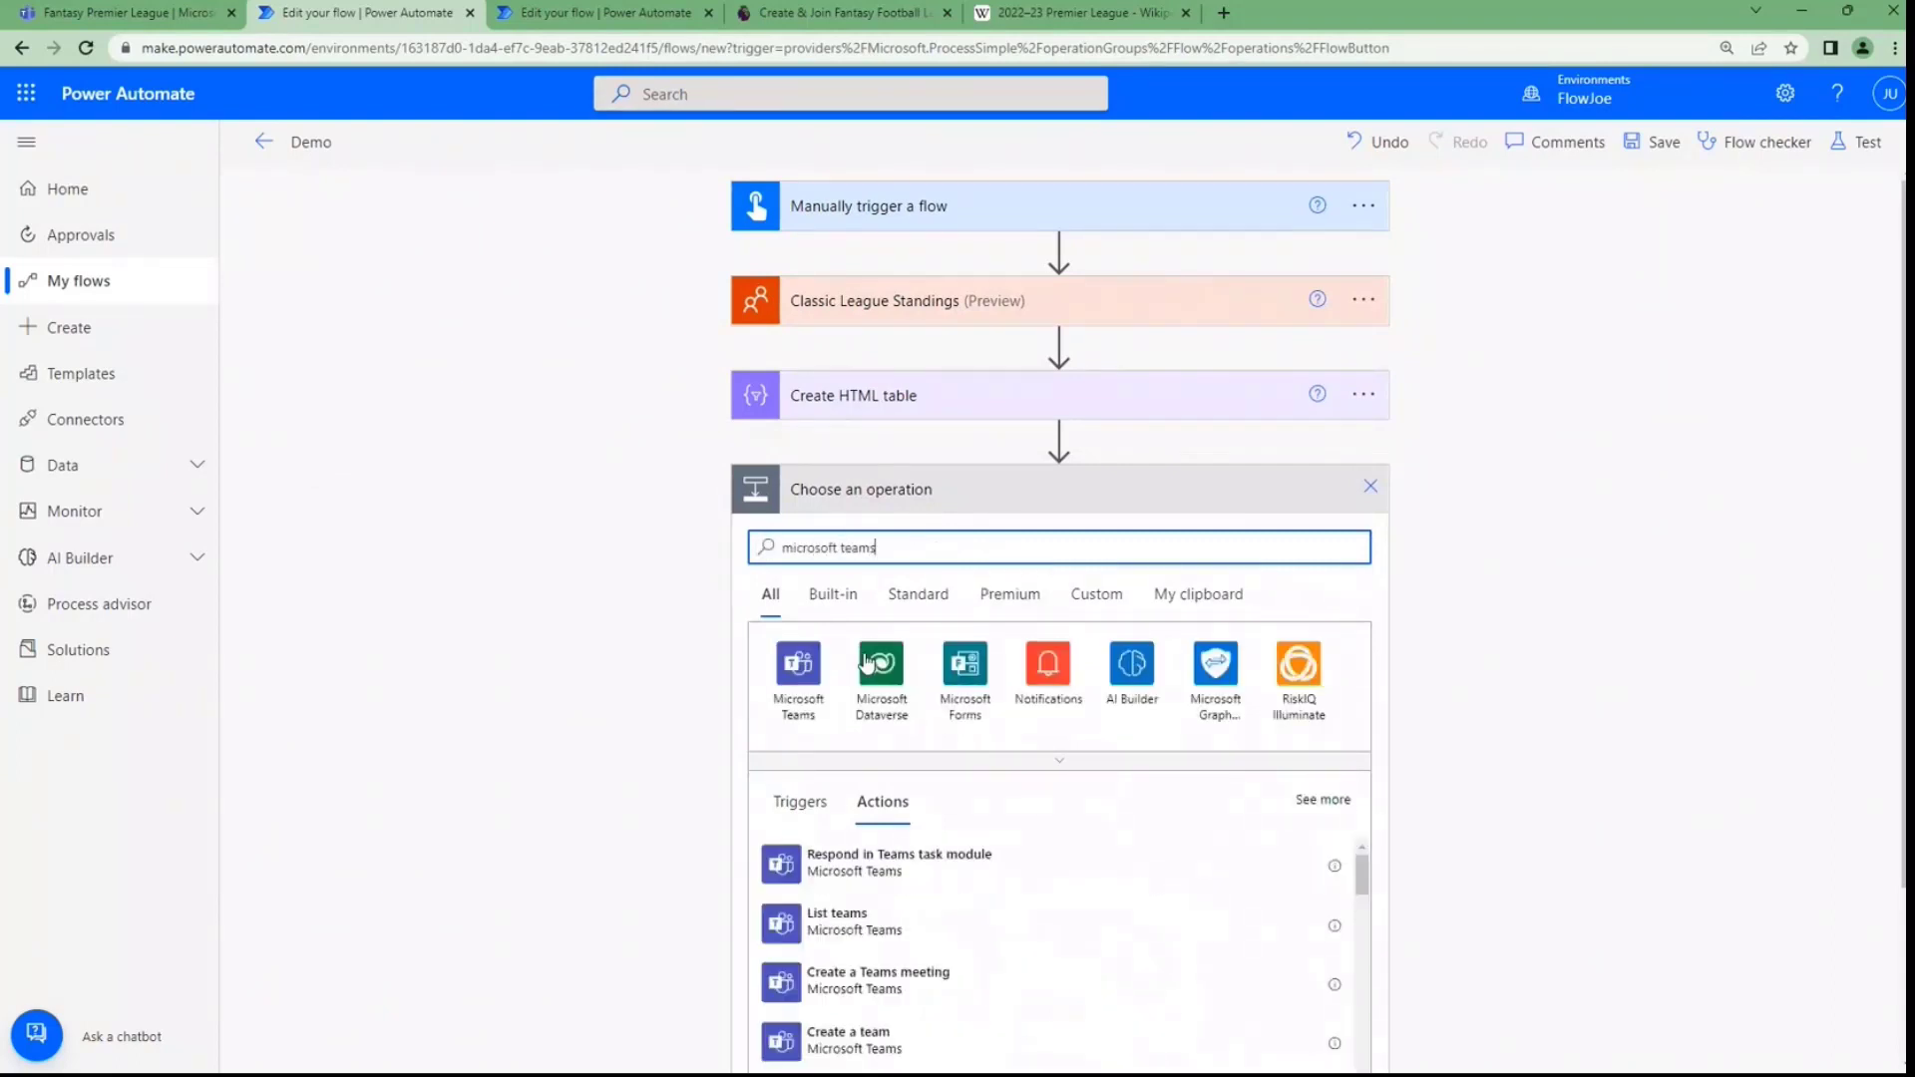
pyautogui.click(795, 671)
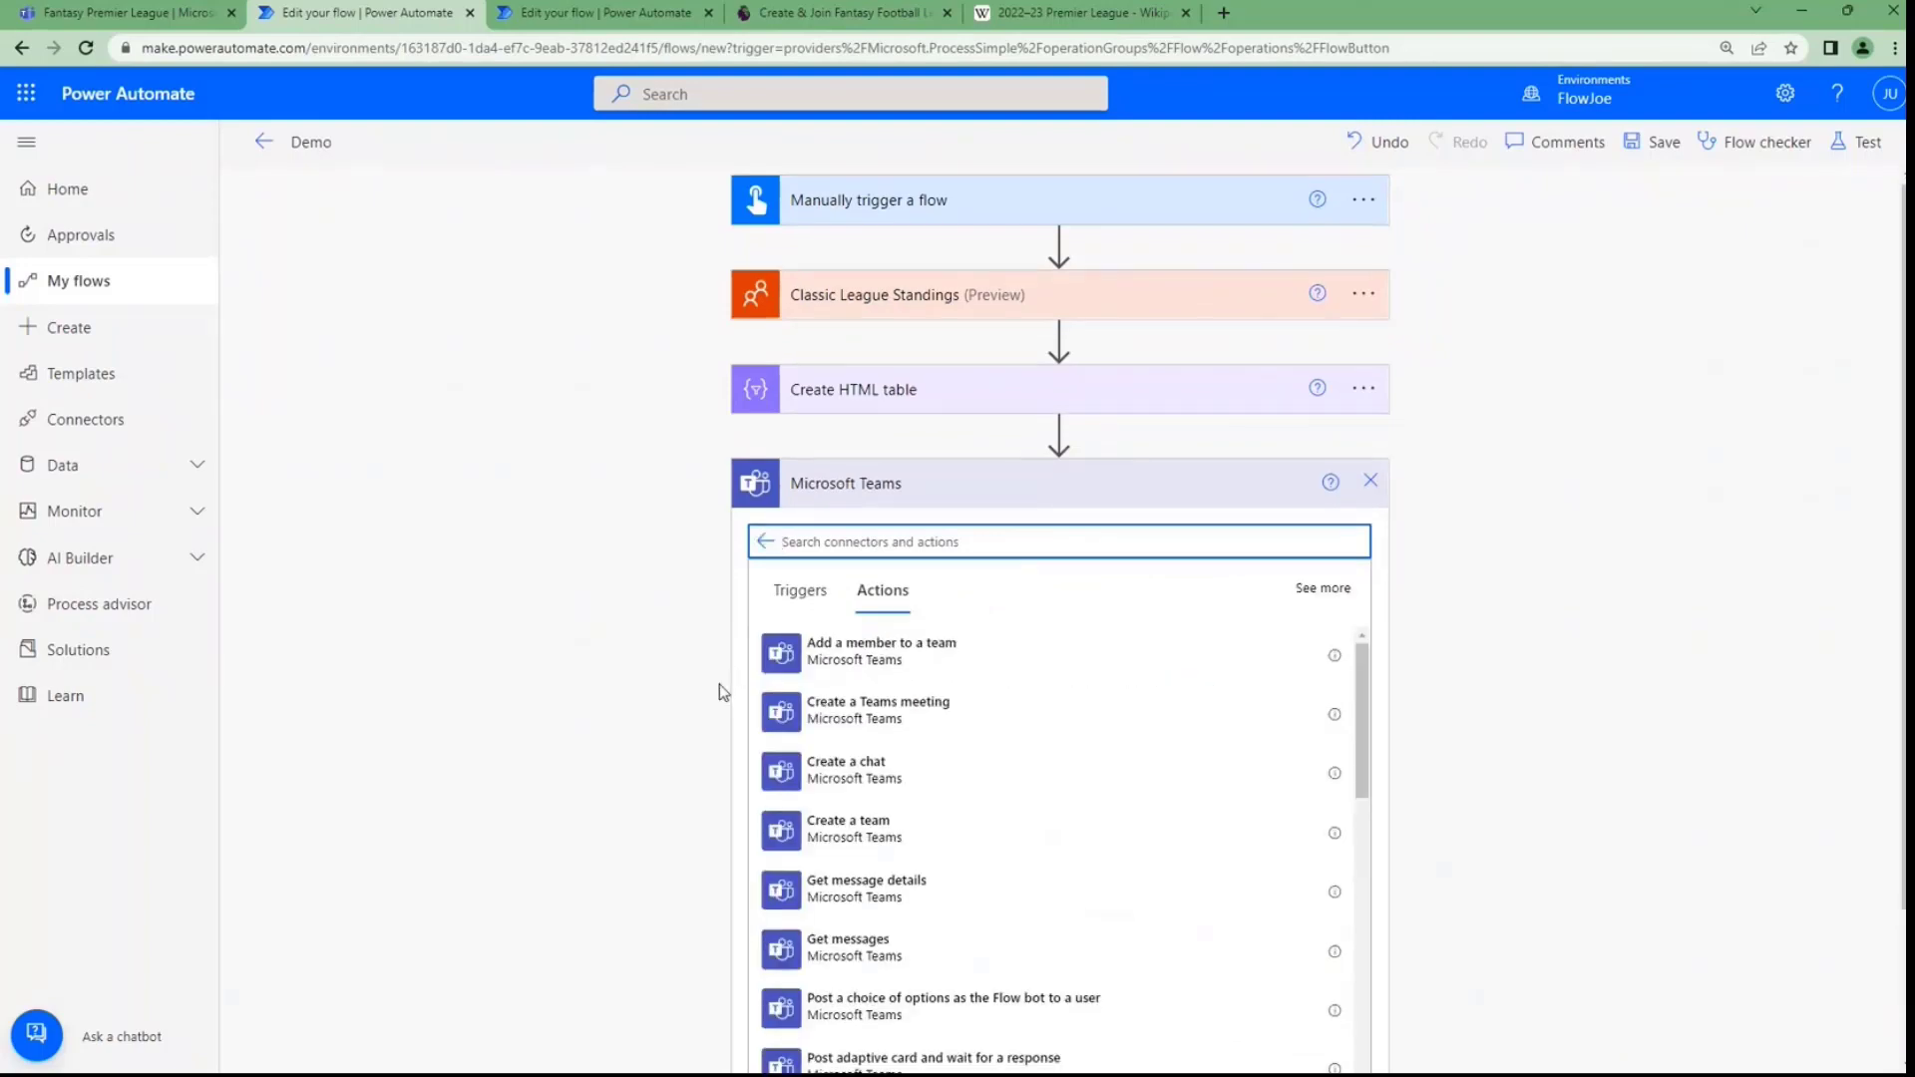
pyautogui.scroll(-5, 1056, 659)
pyautogui.scroll(-1, 1059, 667)
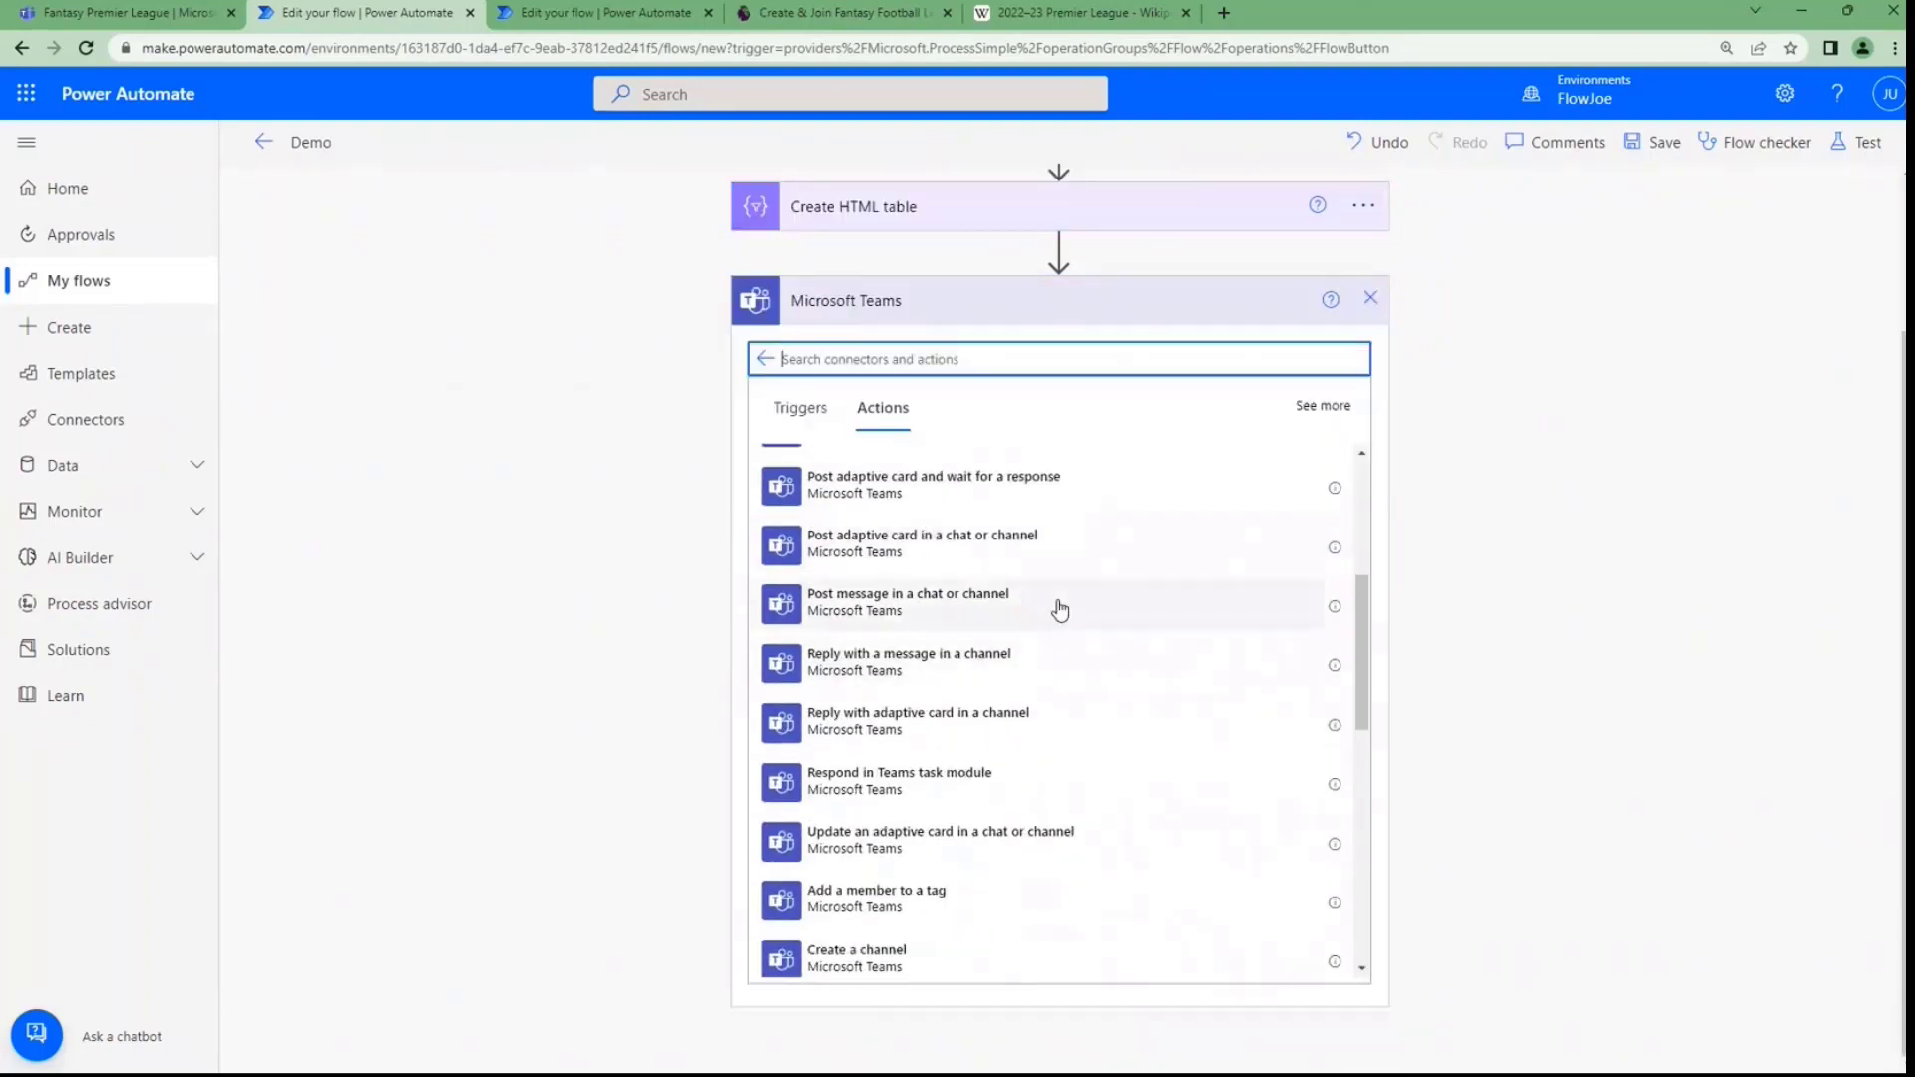
pyautogui.click(1059, 609)
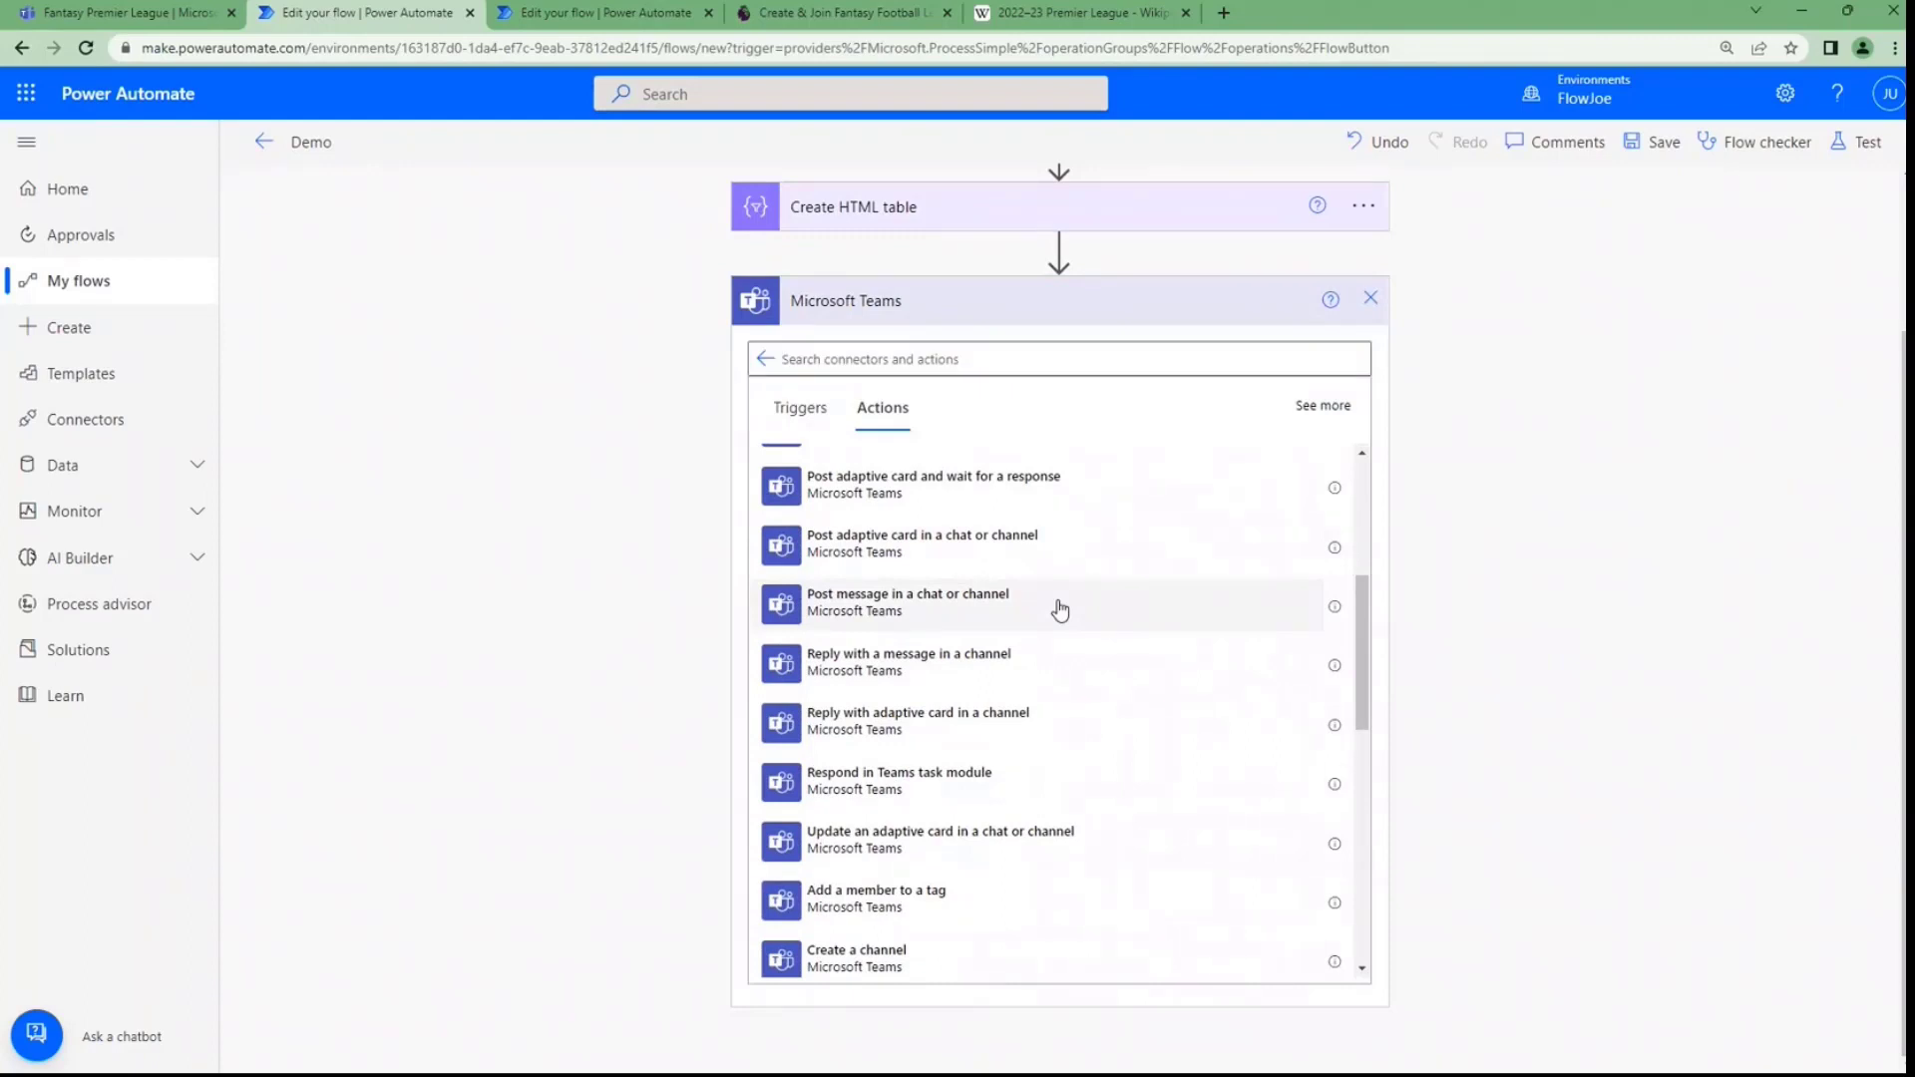
pyautogui.click(1059, 609)
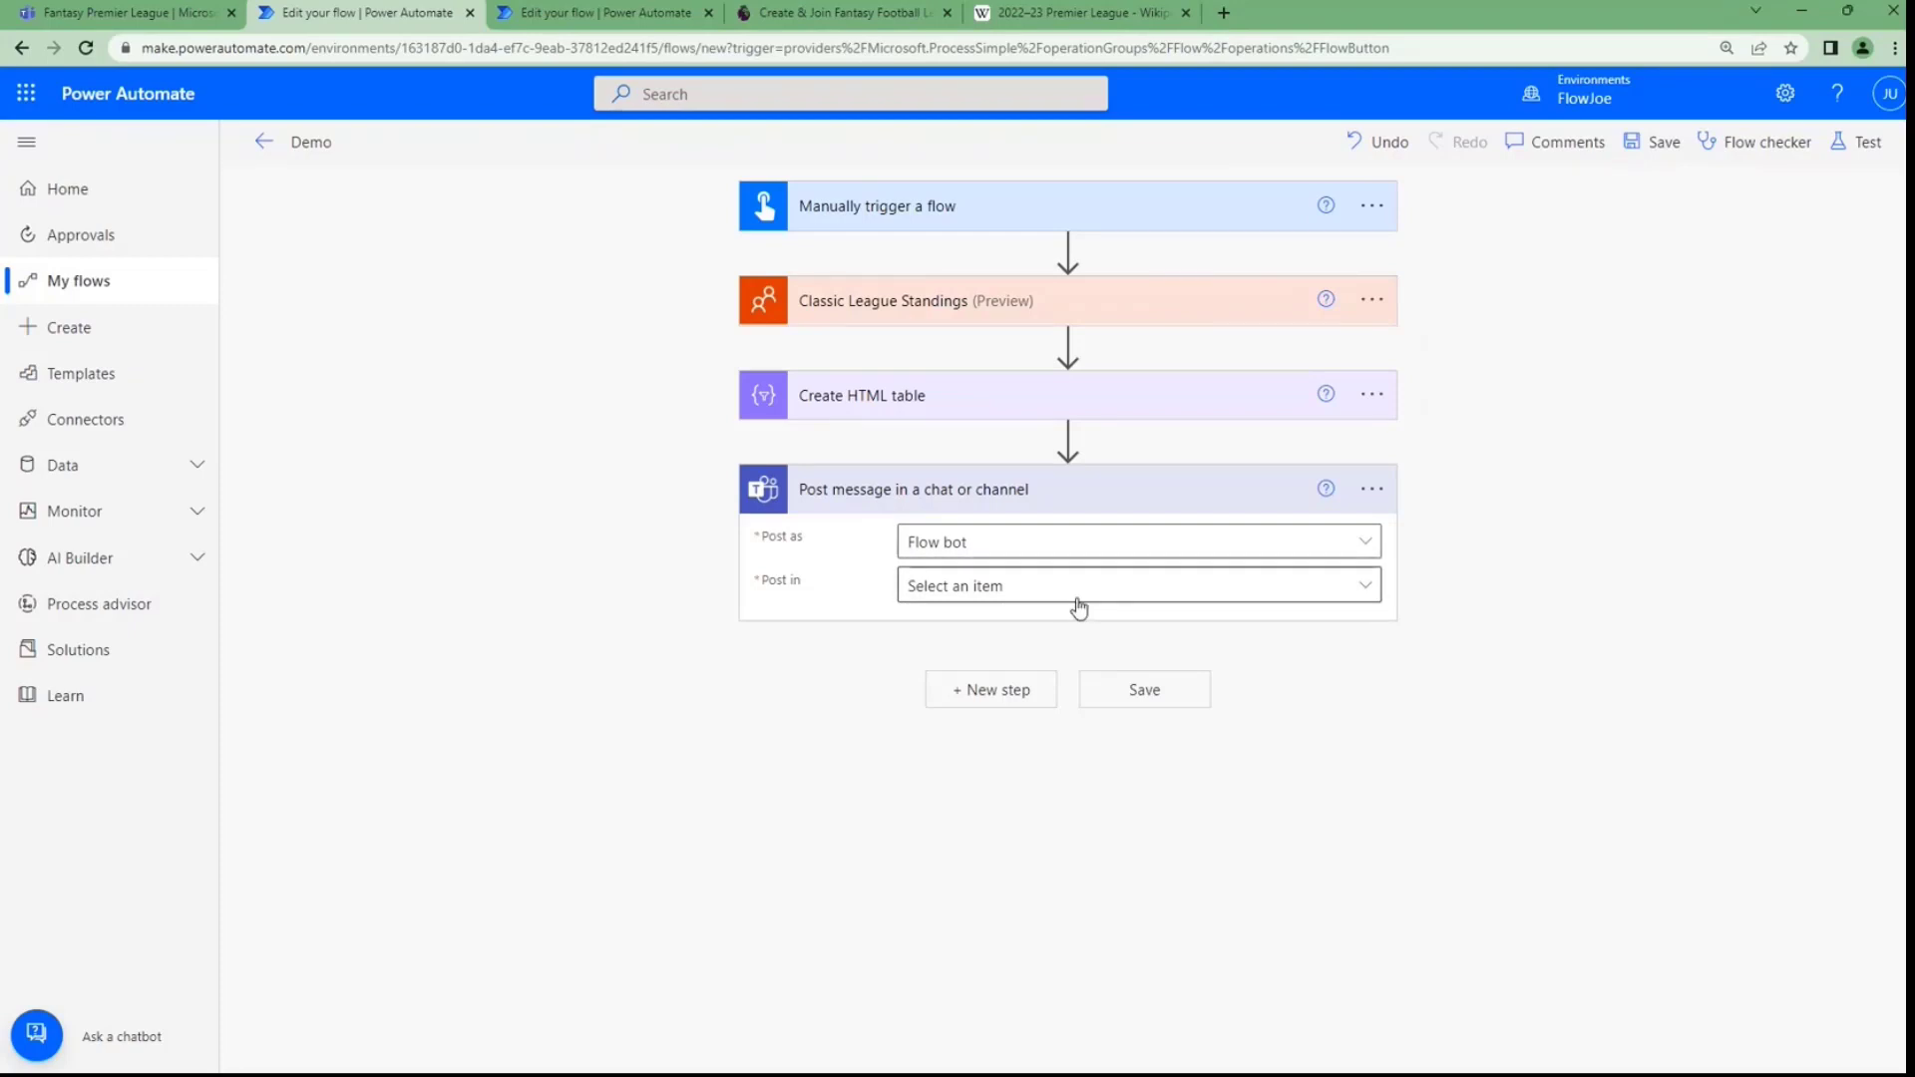
# Review the available Post as and Post in options of the Teams message action
pyautogui.click(1084, 597)
pyautogui.click(1091, 594)
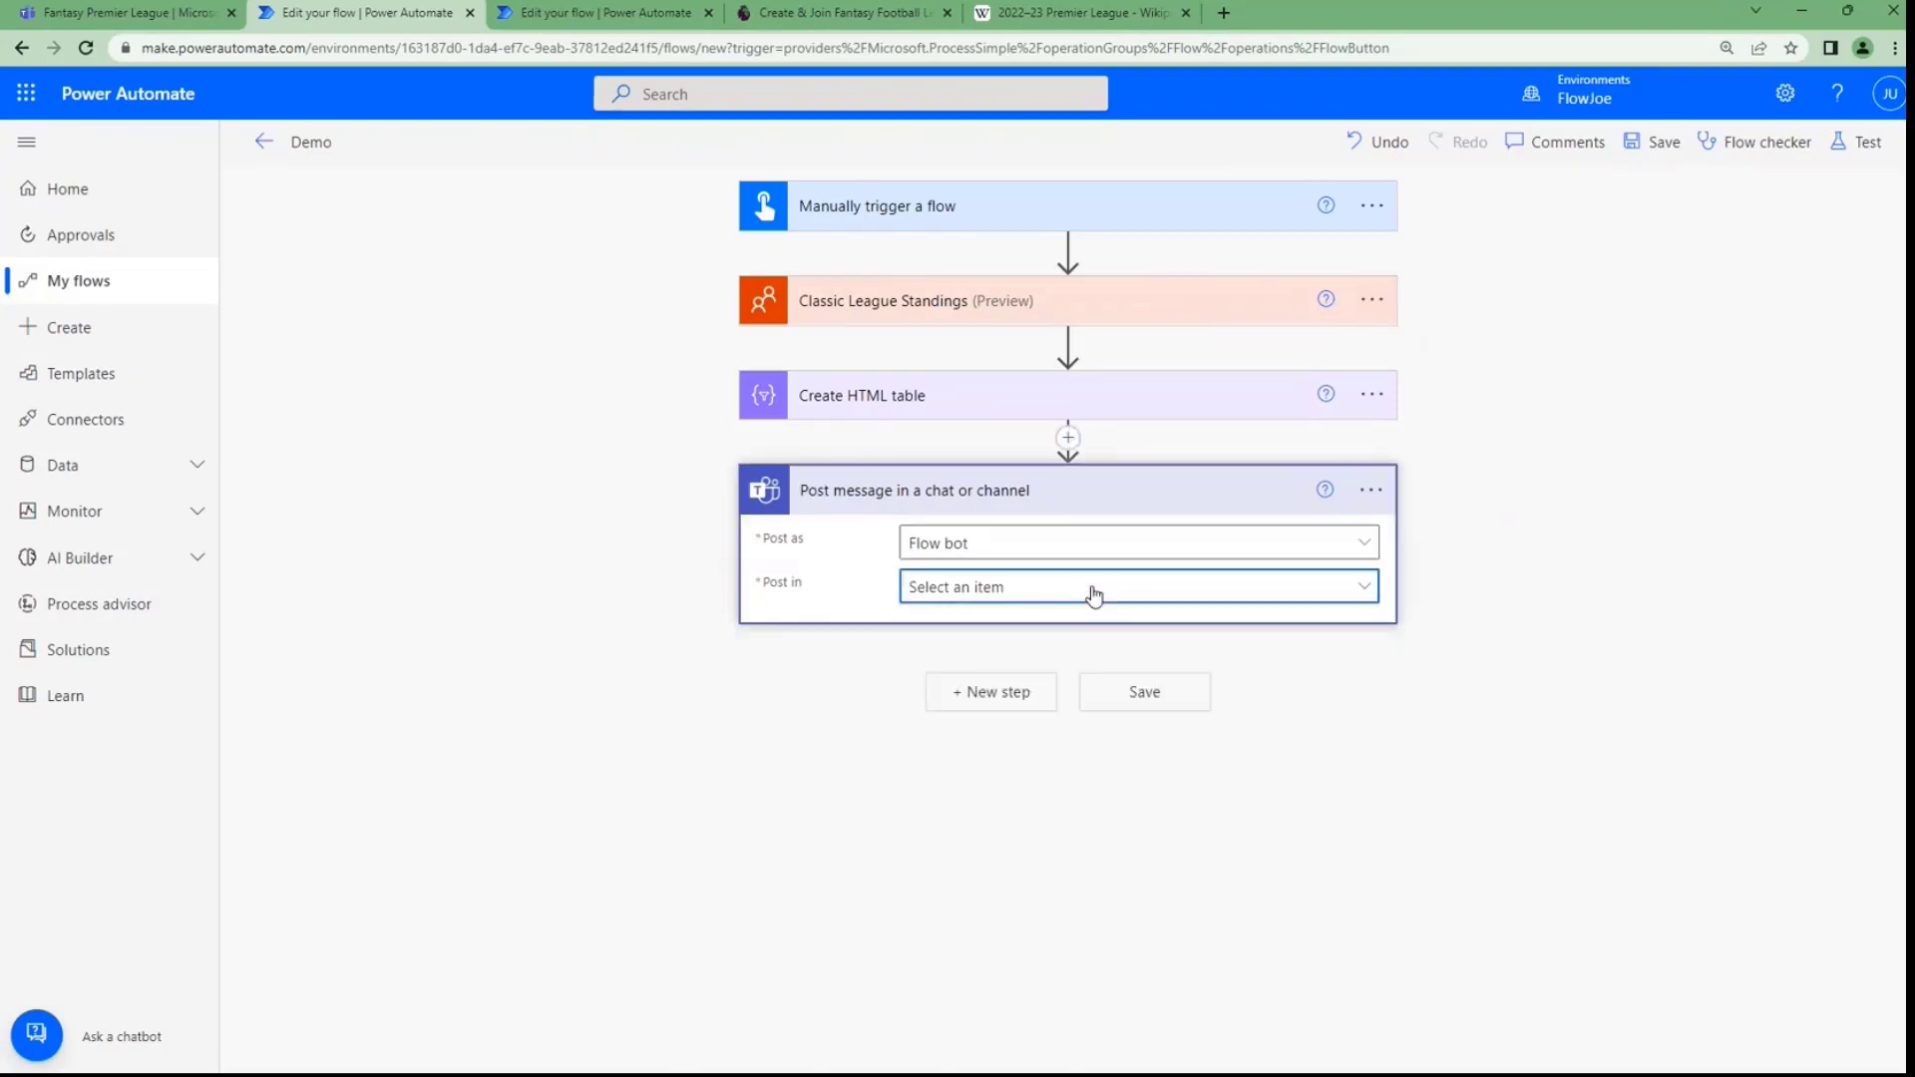
pyautogui.click(1100, 552)
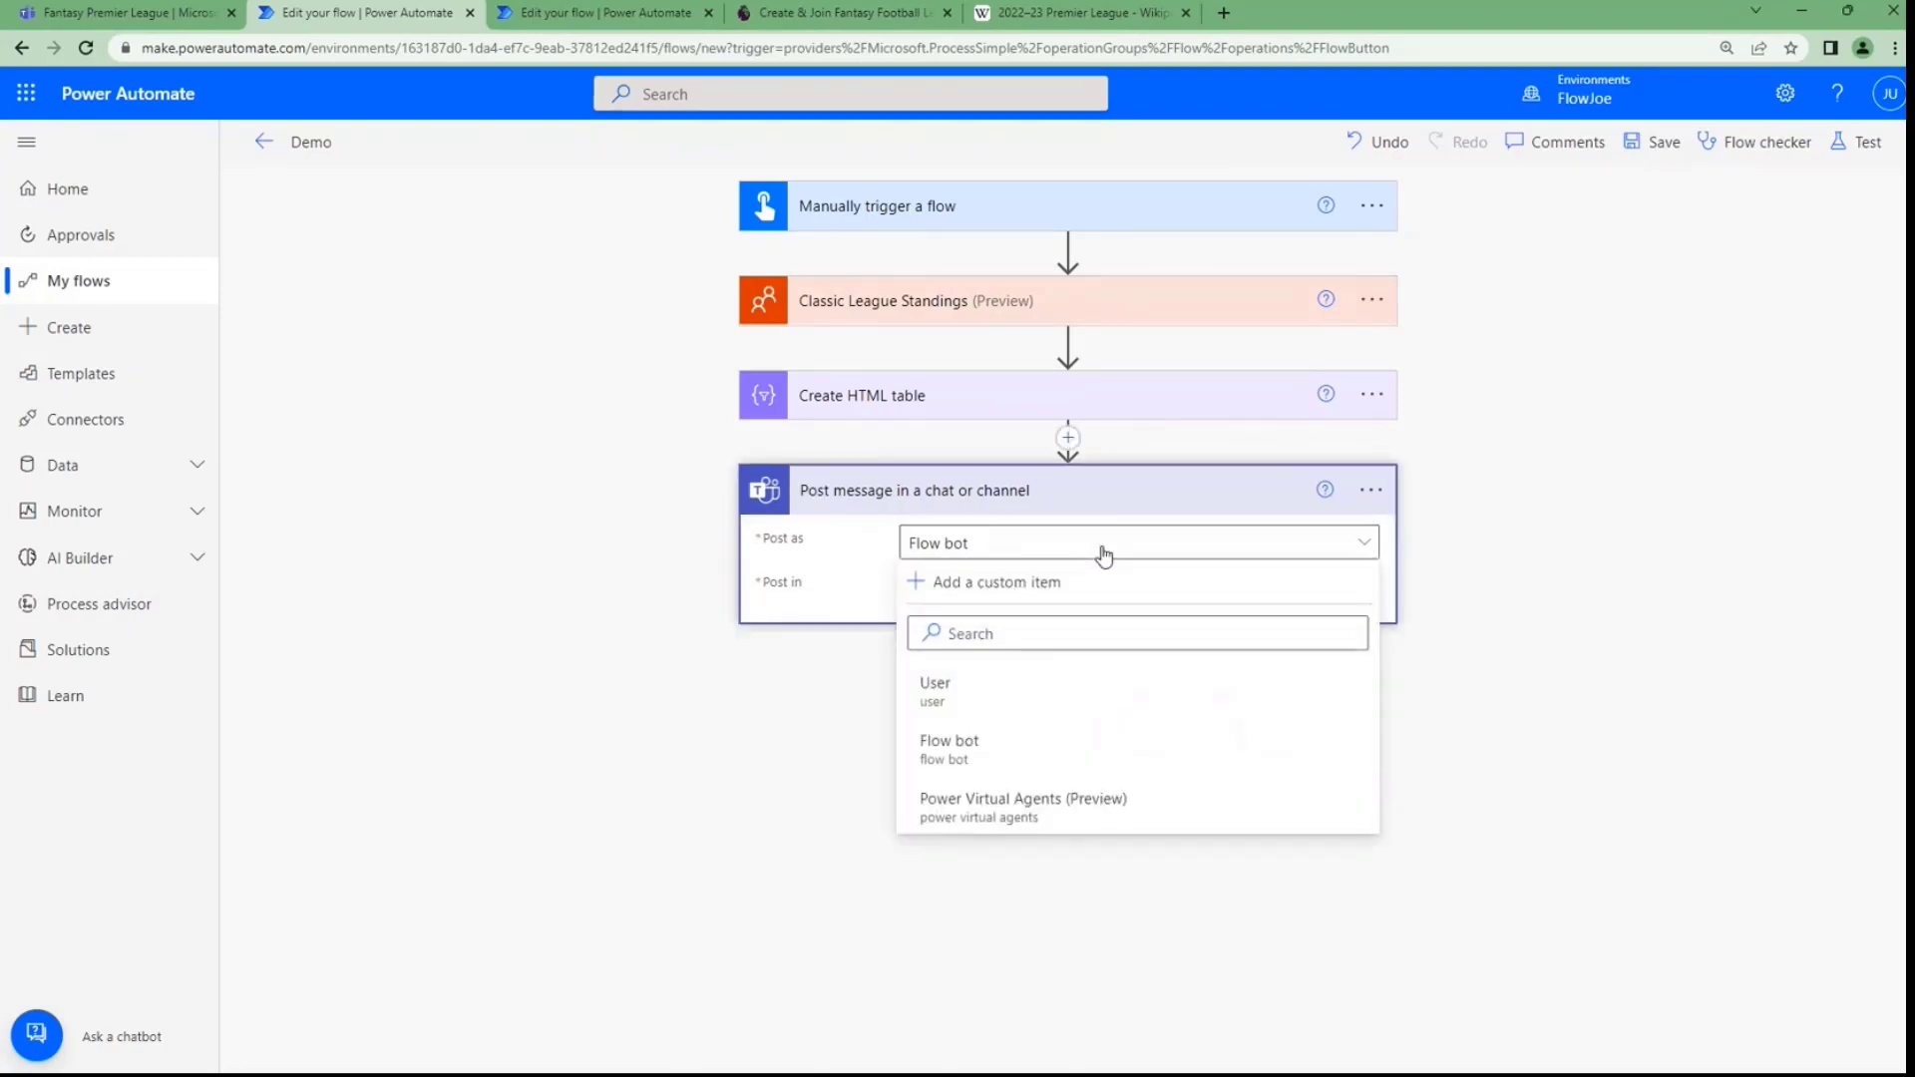
pyautogui.click(1103, 553)
pyautogui.click(1043, 590)
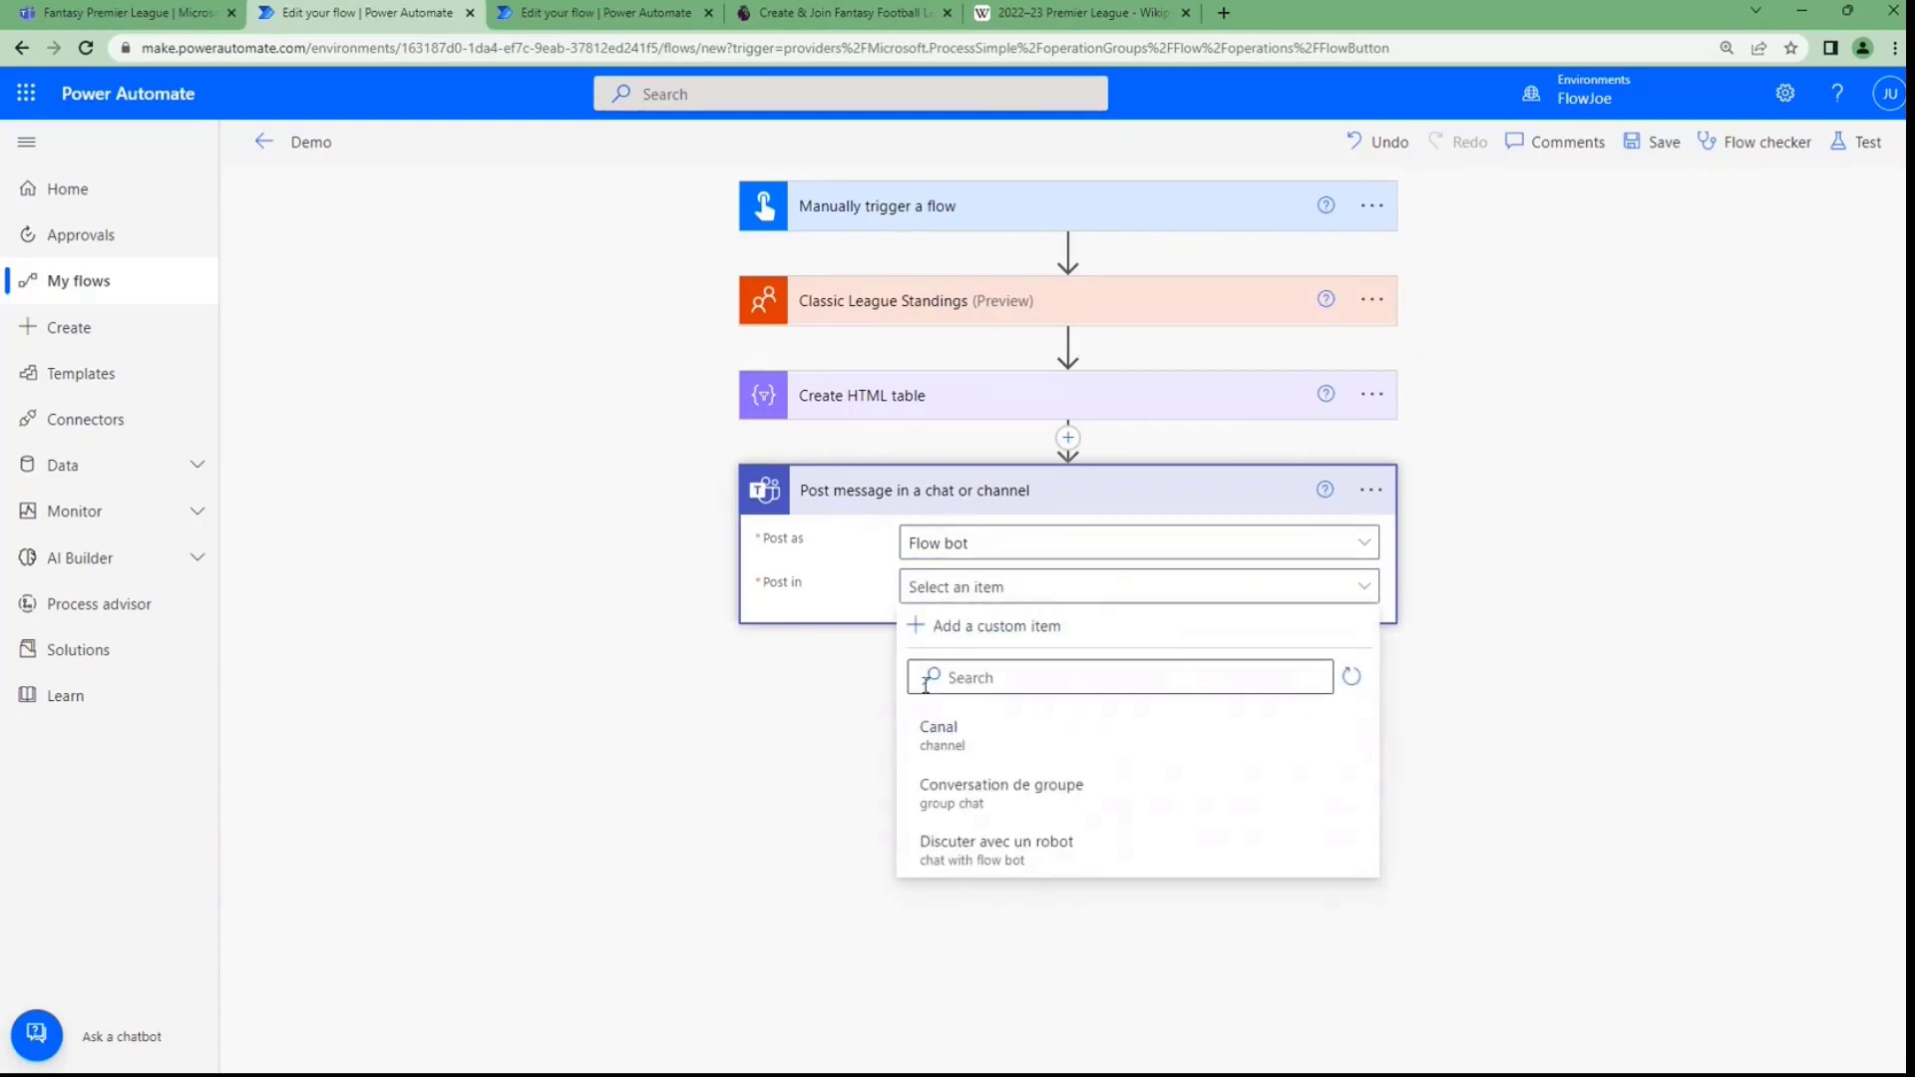
pyautogui.click(1049, 587)
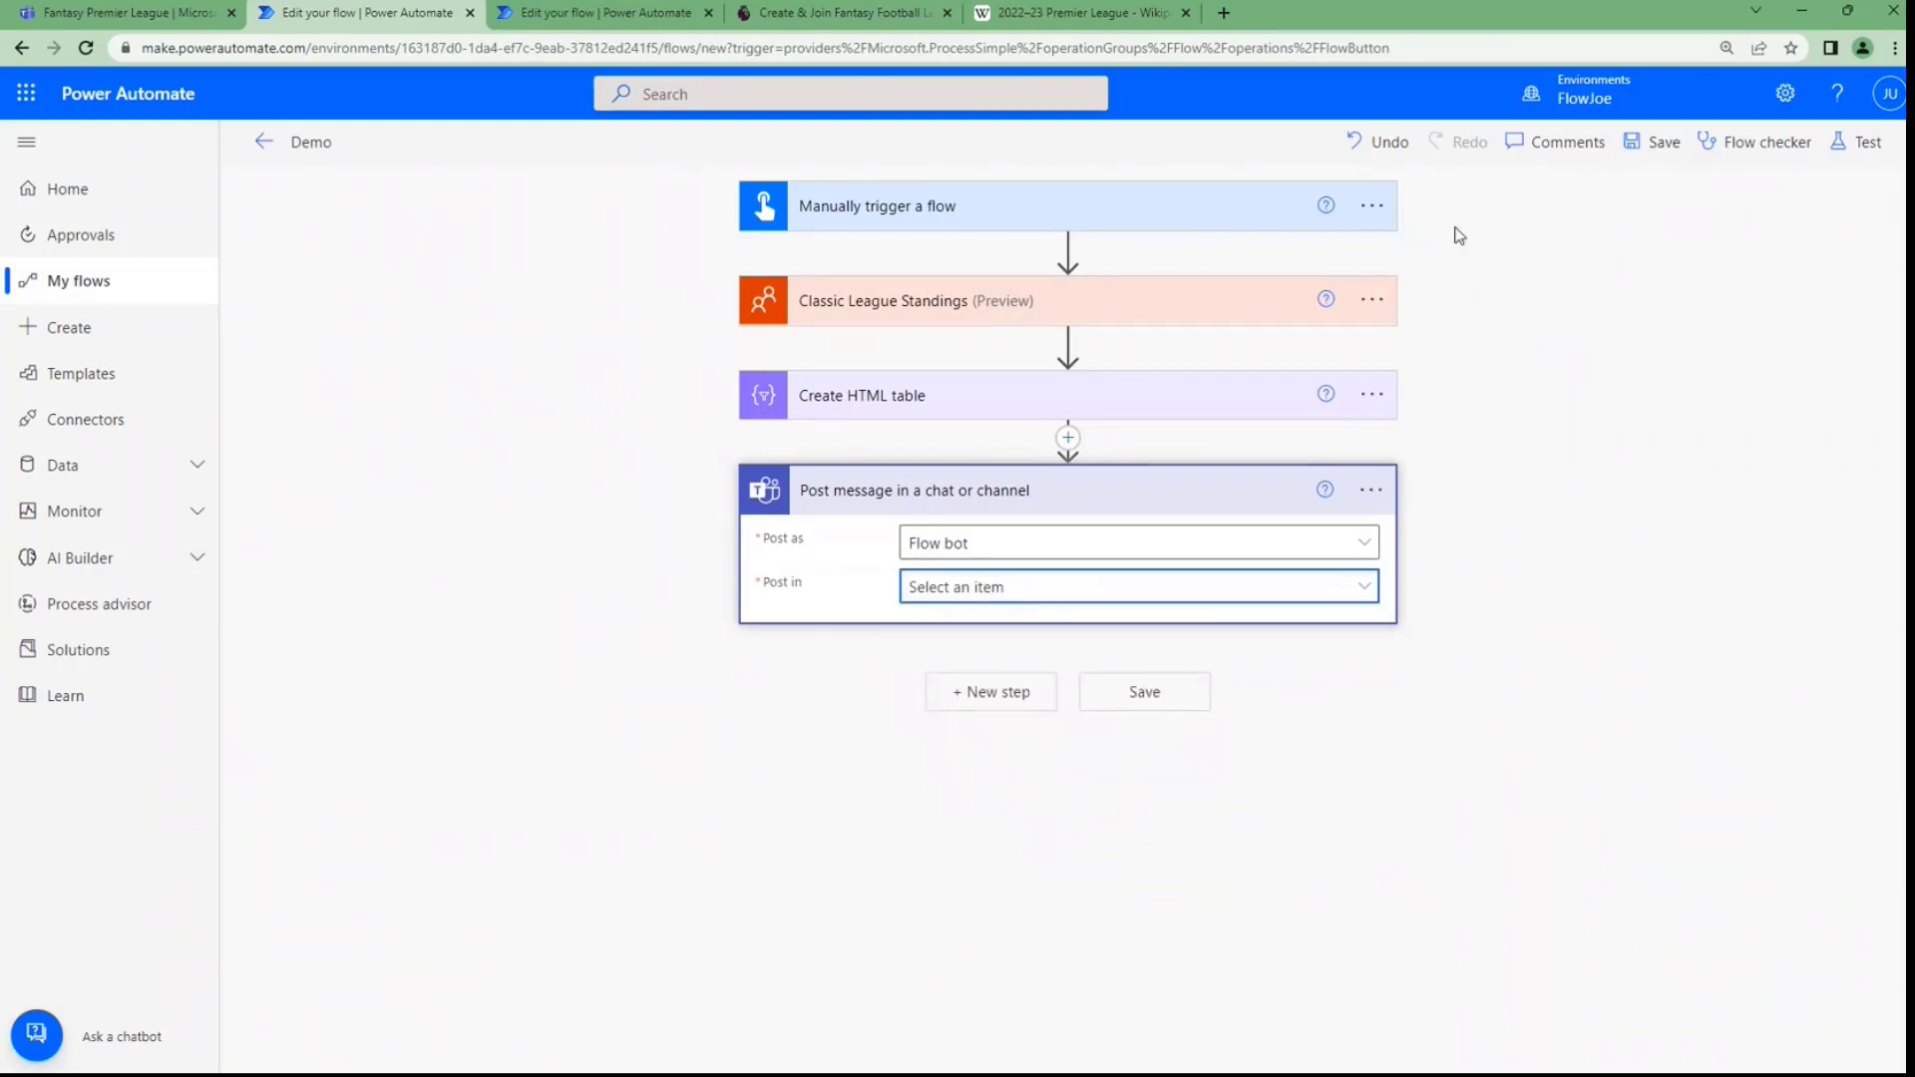
# Check the Fantasy Premier League chat in Microsoft Teams, and search the action's Post in options for "prem"
pyautogui.click(220, 25)
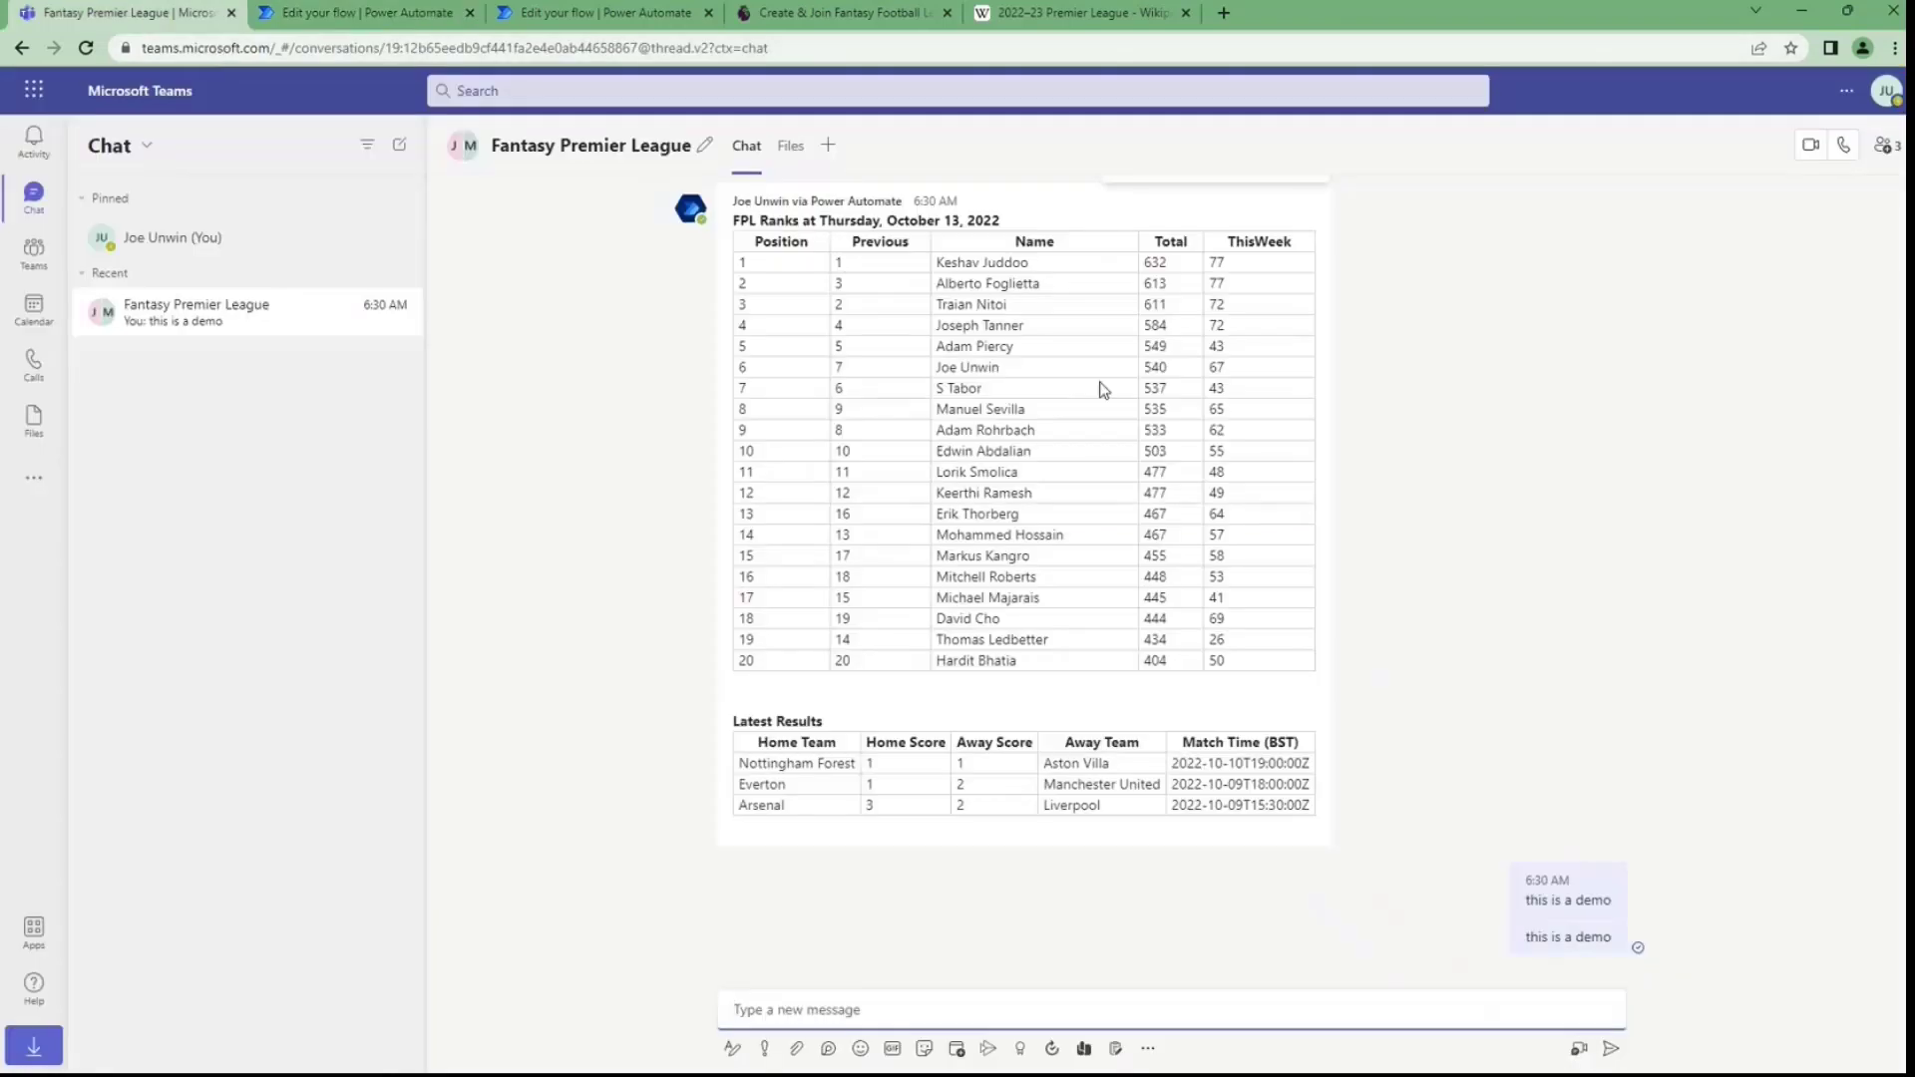
pyautogui.click(348, 16)
pyautogui.click(1353, 591)
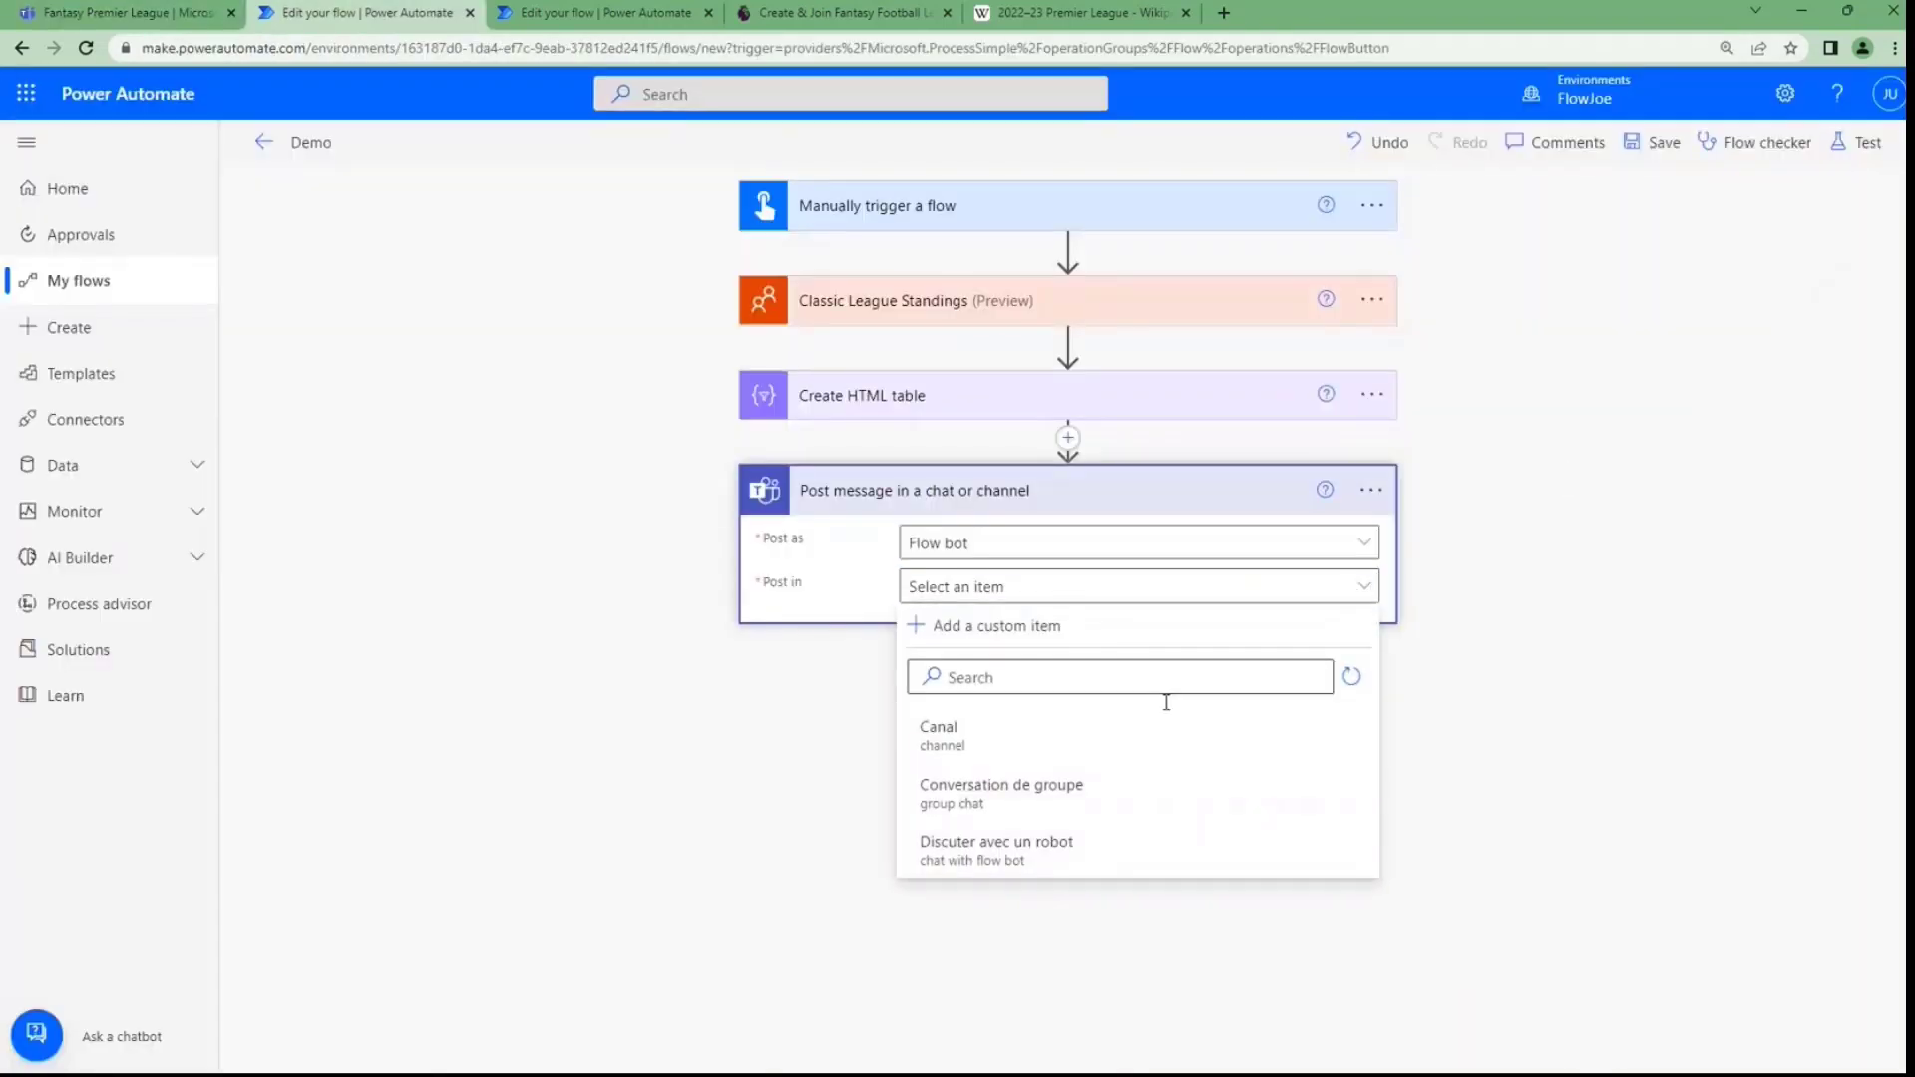
pyautogui.click(1142, 678)
pyautogui.write('fr')
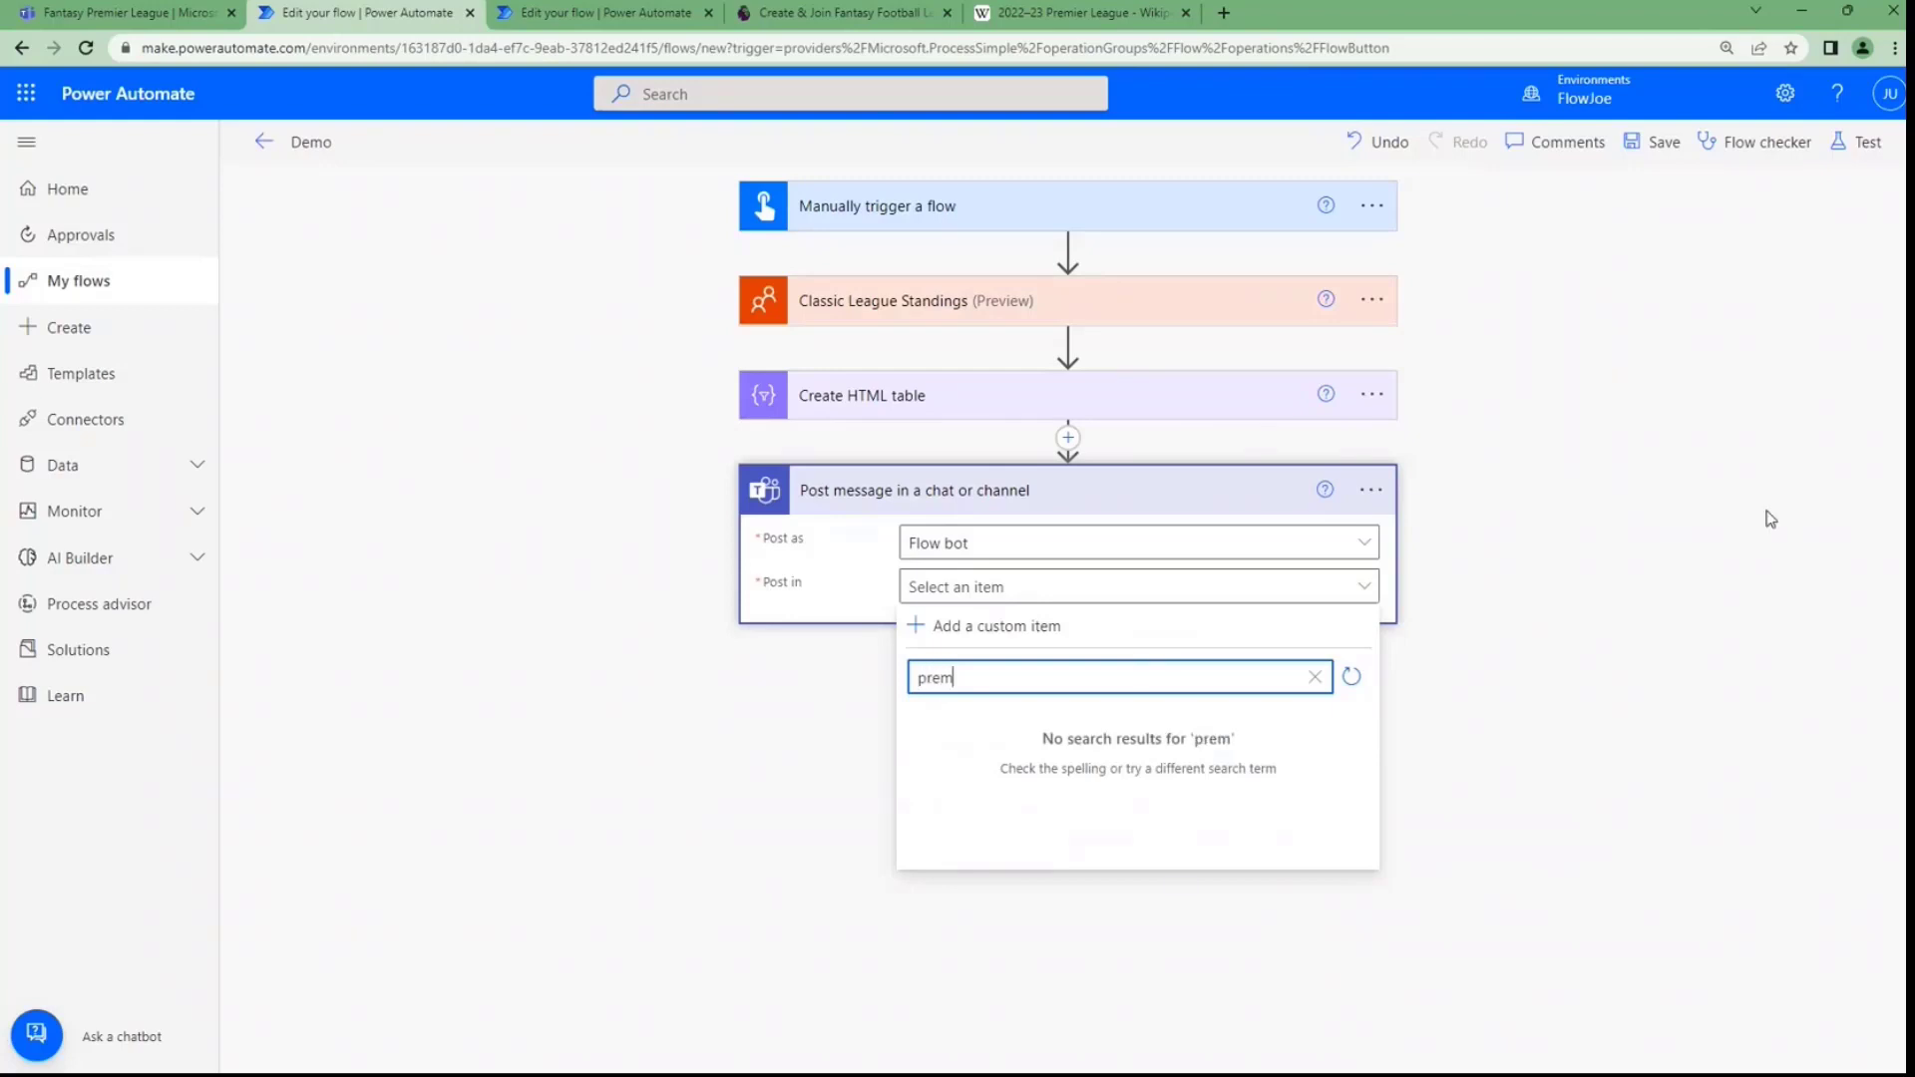
pyautogui.click(1725, 543)
pyautogui.click(1628, 90)
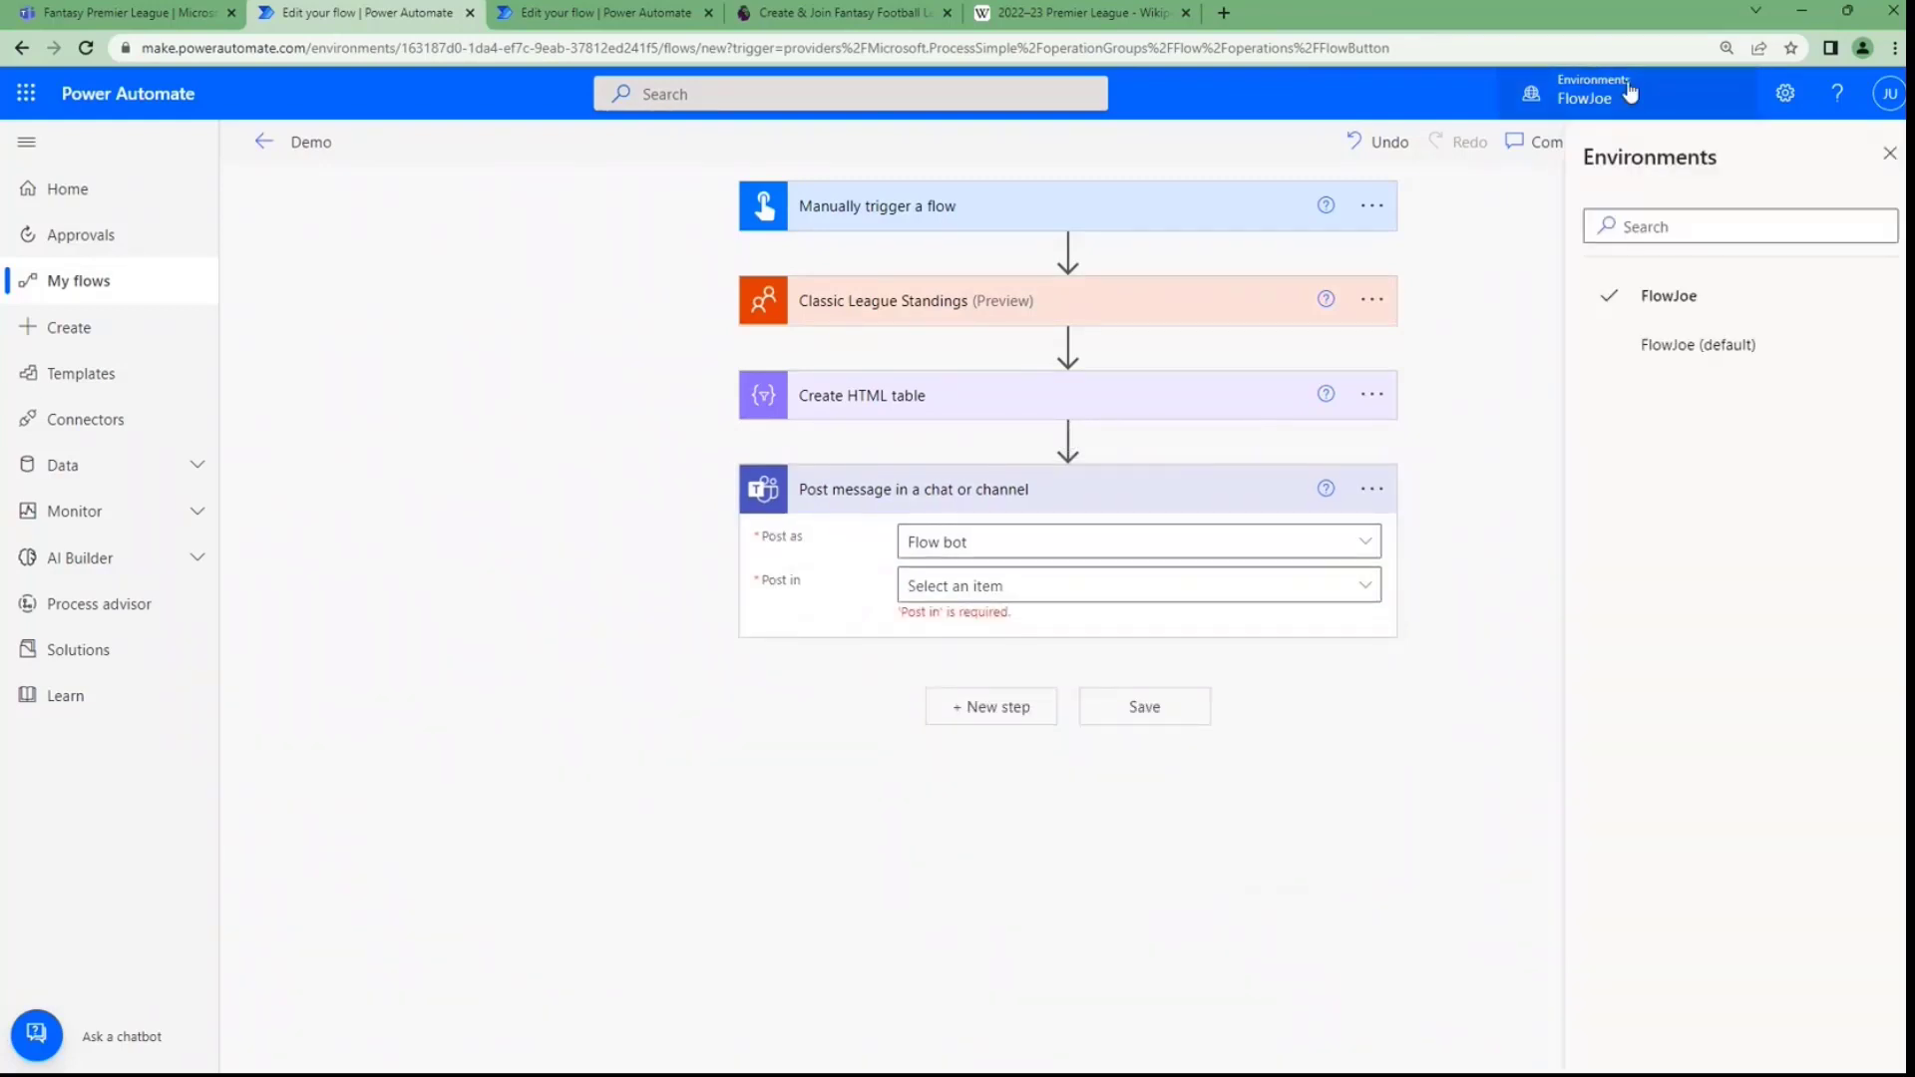
pyautogui.click(1628, 90)
pyautogui.click(1184, 586)
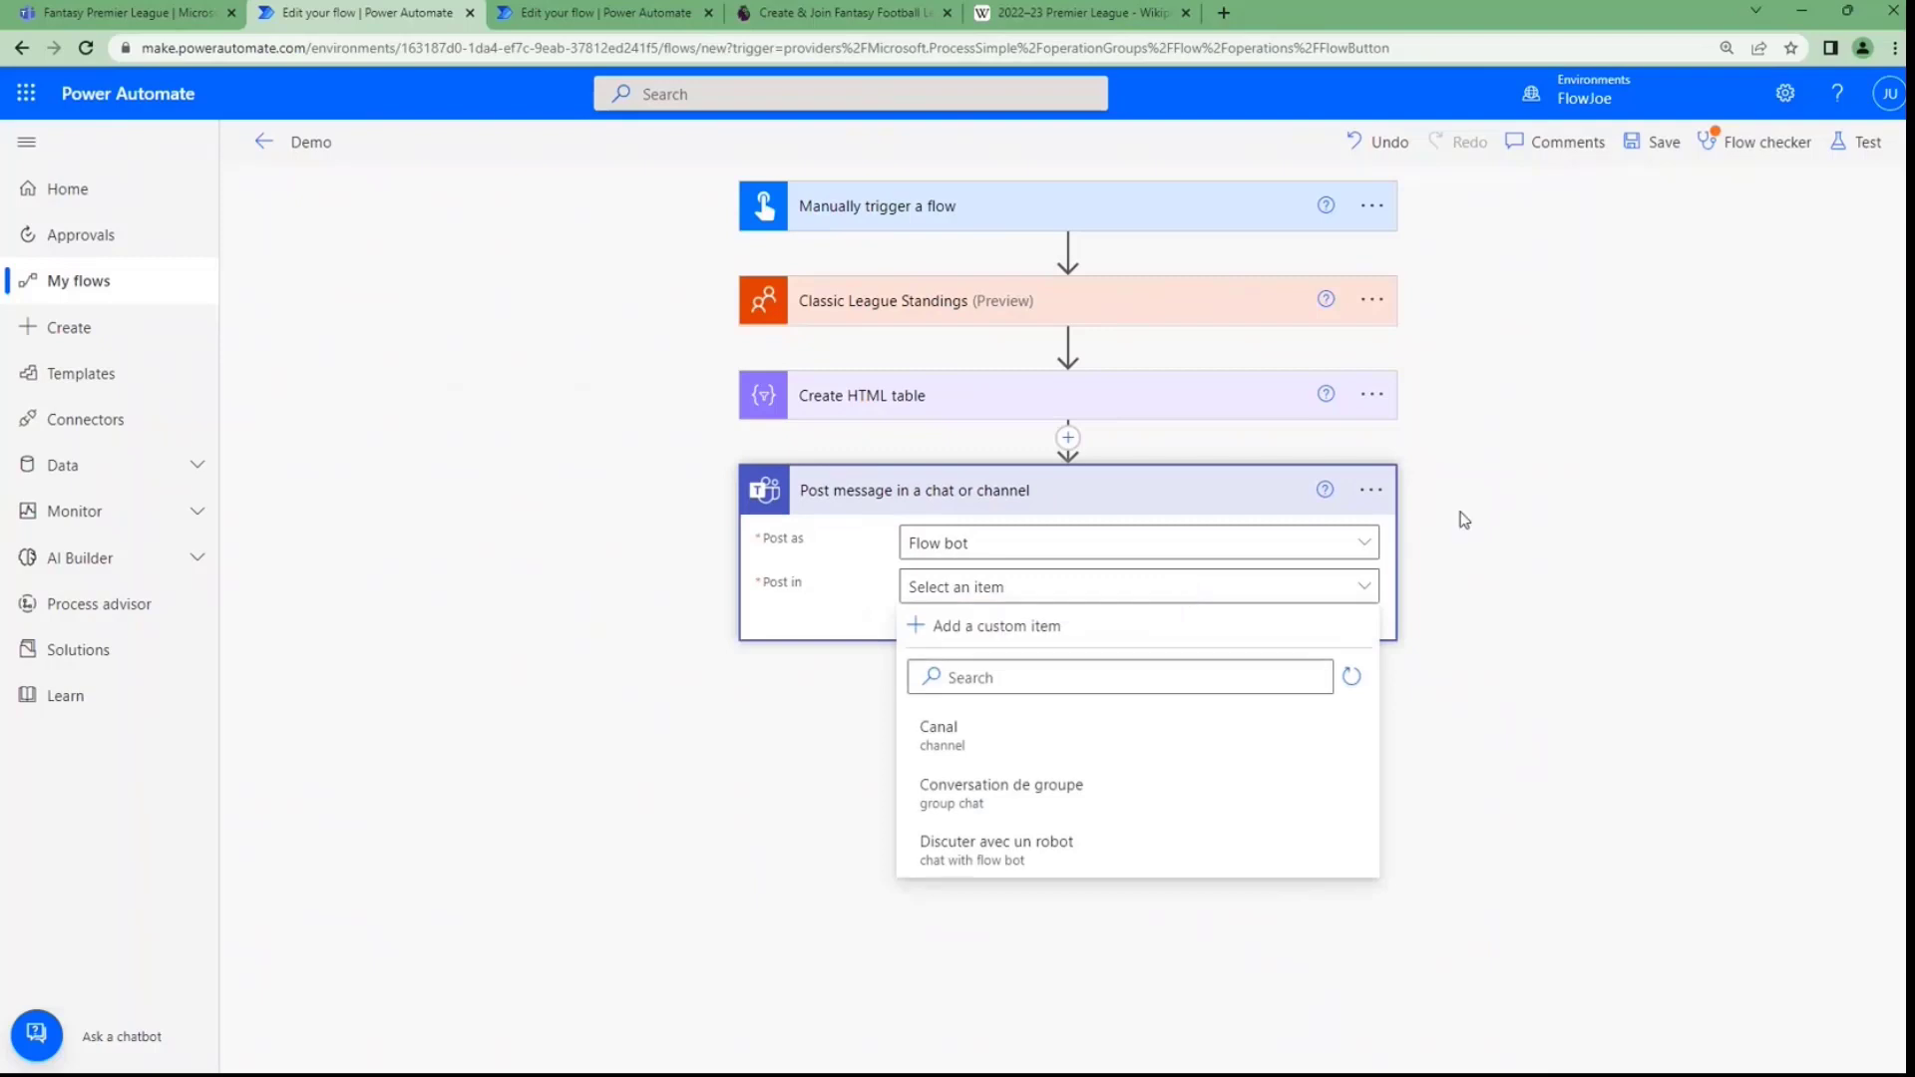
# Delete the Post message in a chat or channel action from the Demo flow
pyautogui.click(1374, 490)
pyautogui.click(1459, 799)
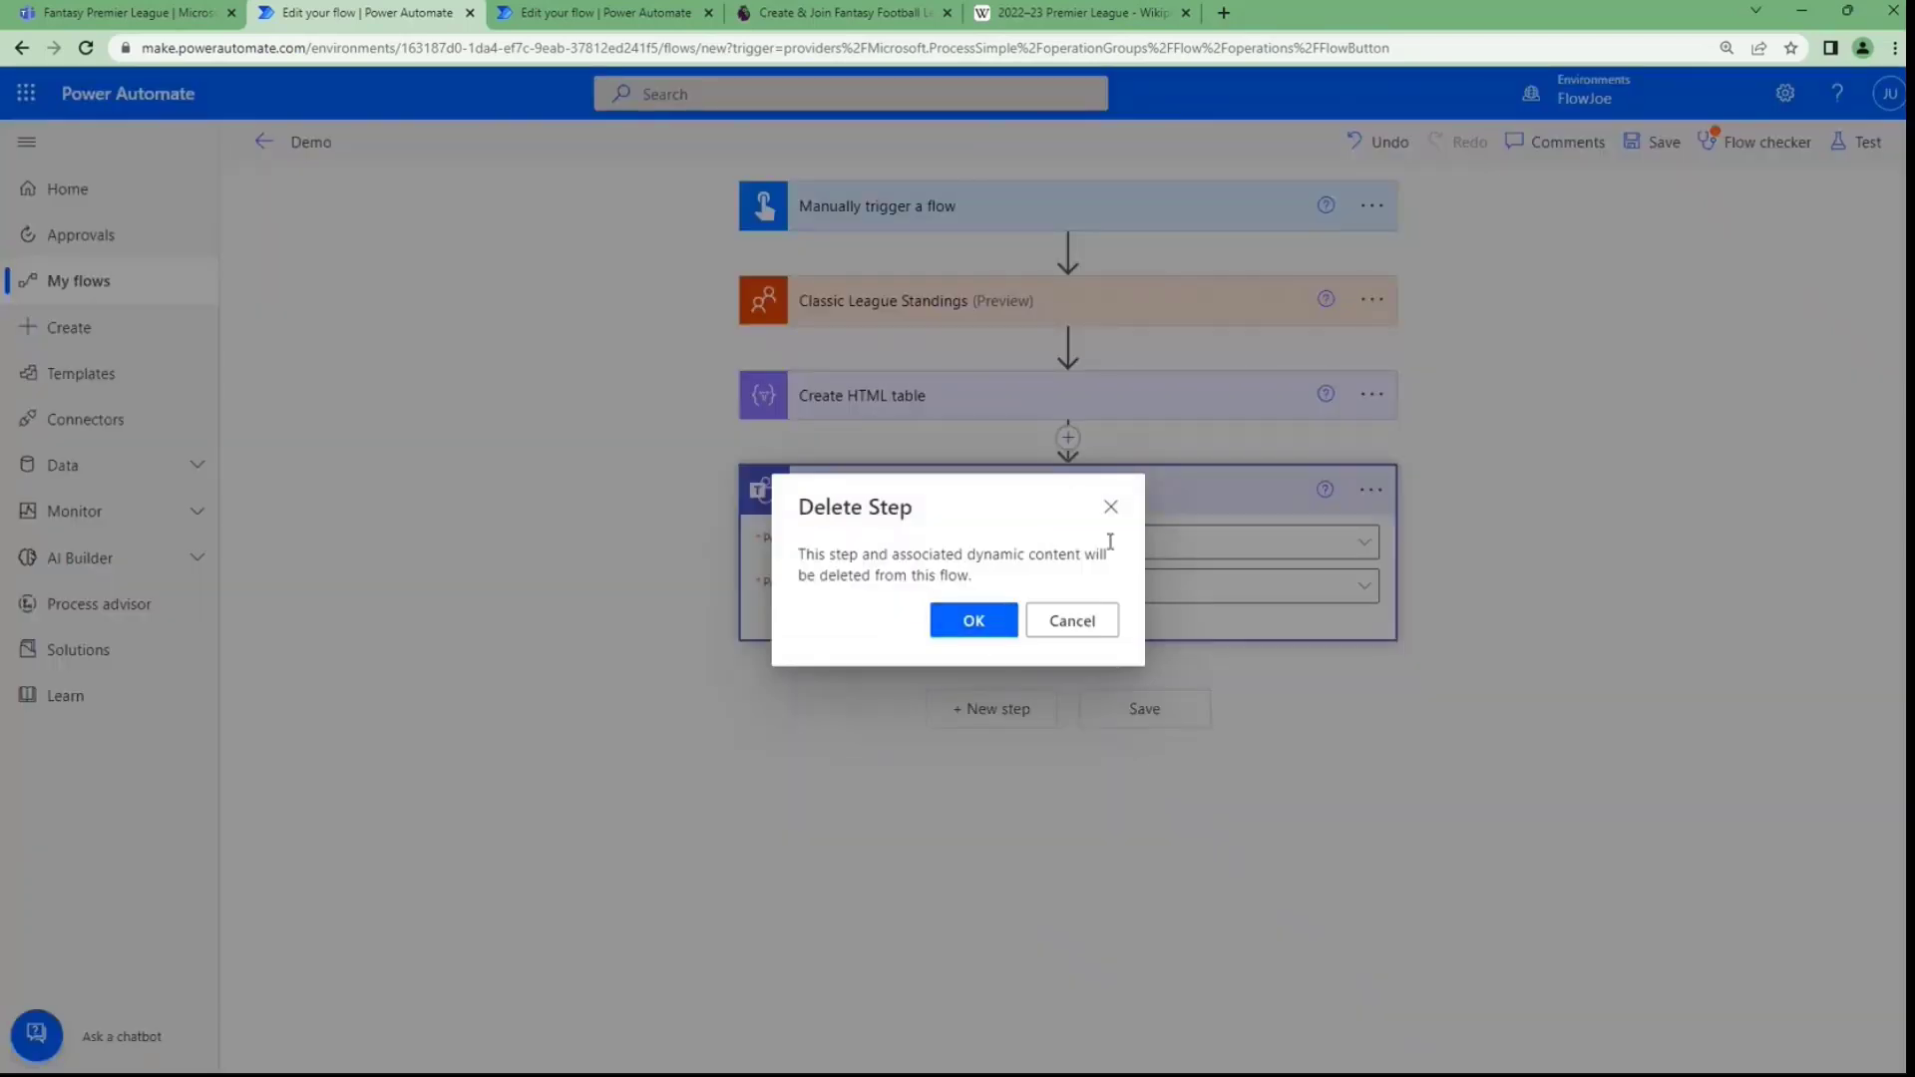
pyautogui.click(996, 628)
# Add a new Microsoft Teams Post message in a chat or channel action and check its Post in options
pyautogui.click(1014, 484)
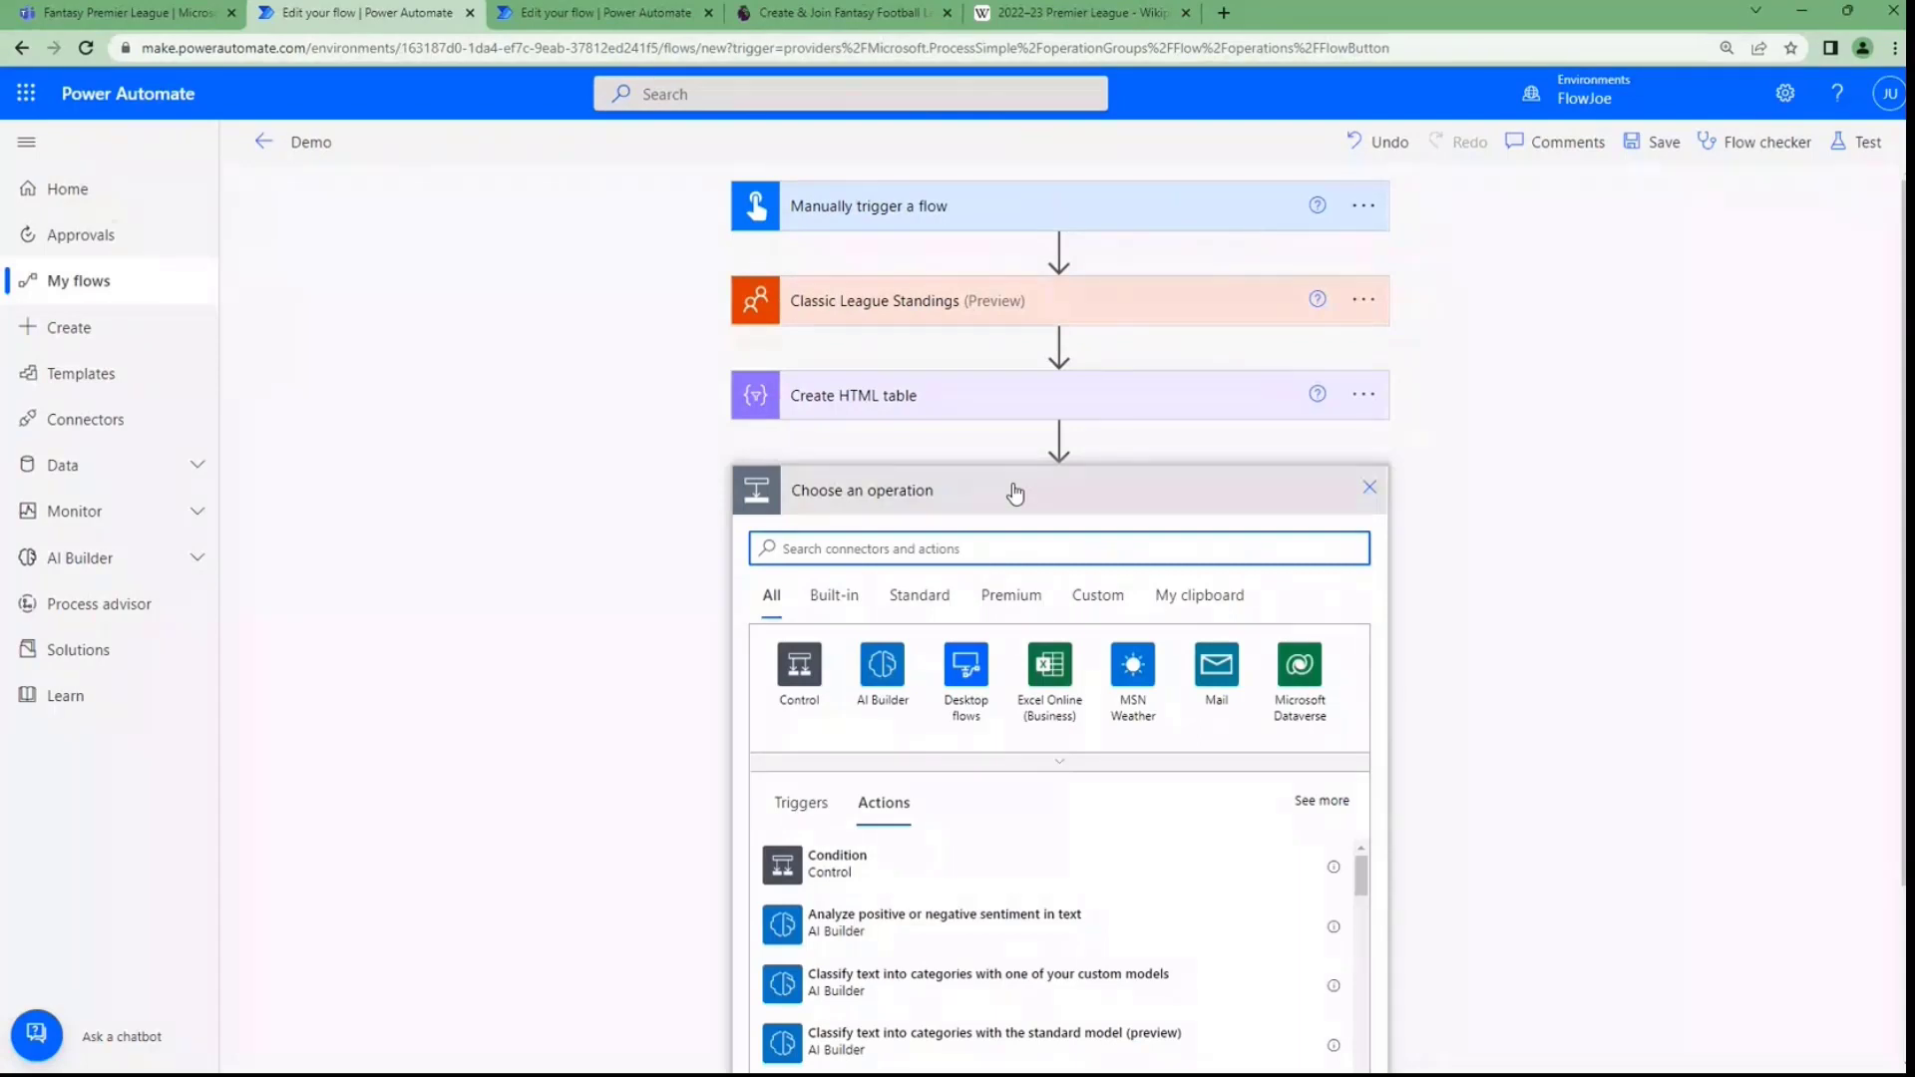
pyautogui.write('teams')
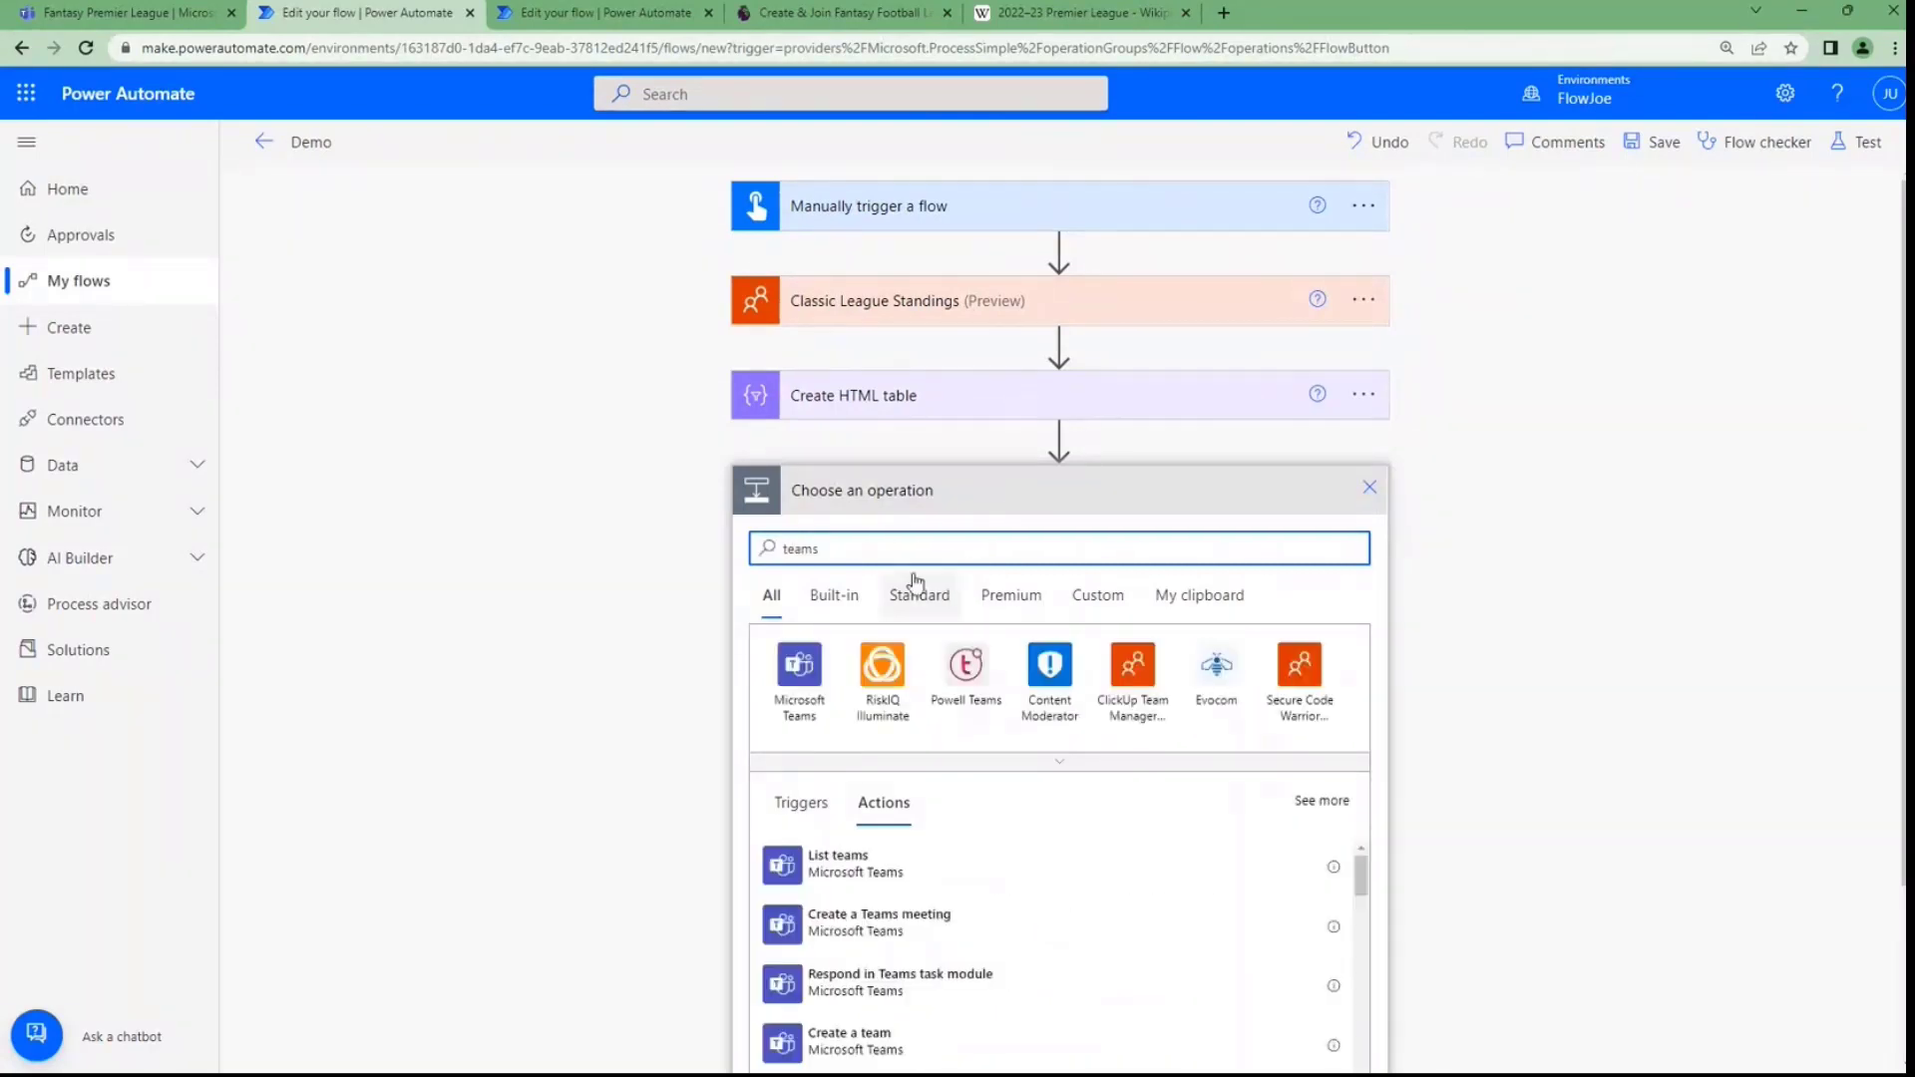
pyautogui.click(799, 666)
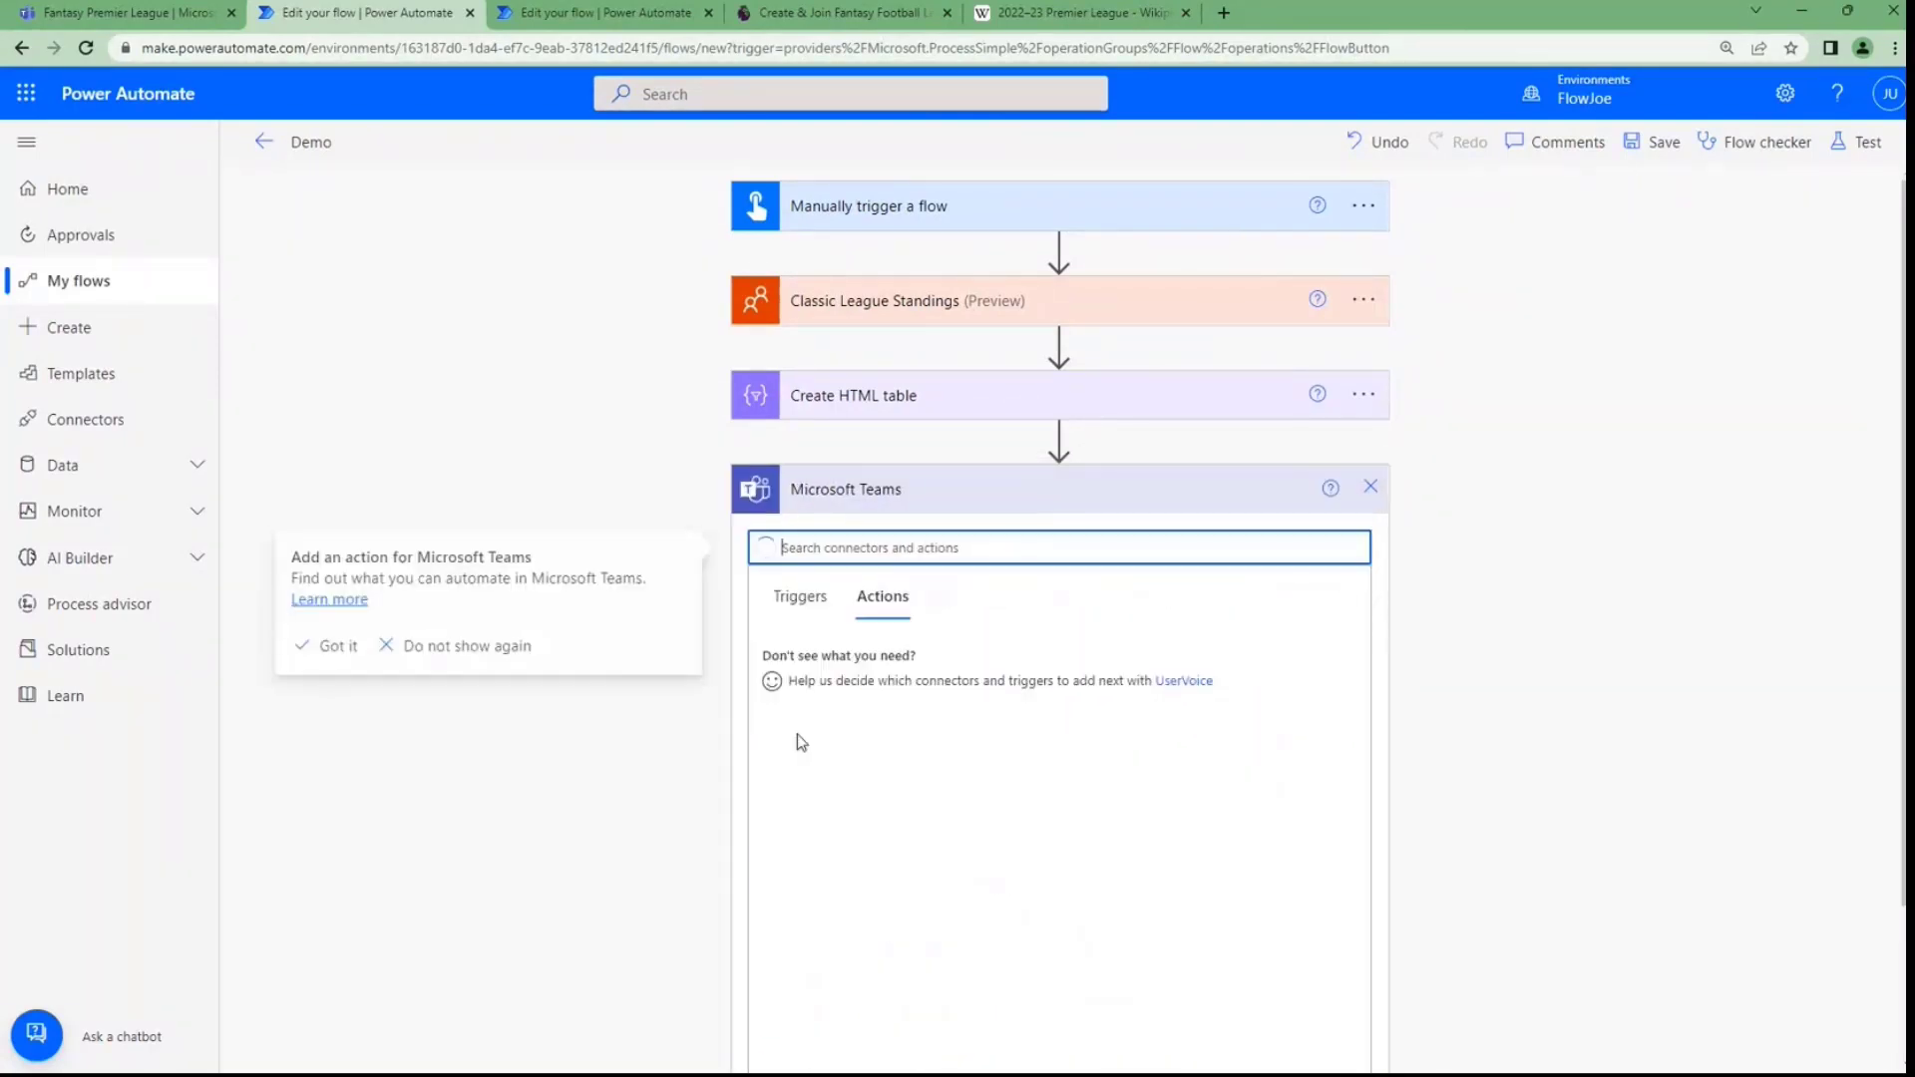
pyautogui.scroll(-3, 940, 788)
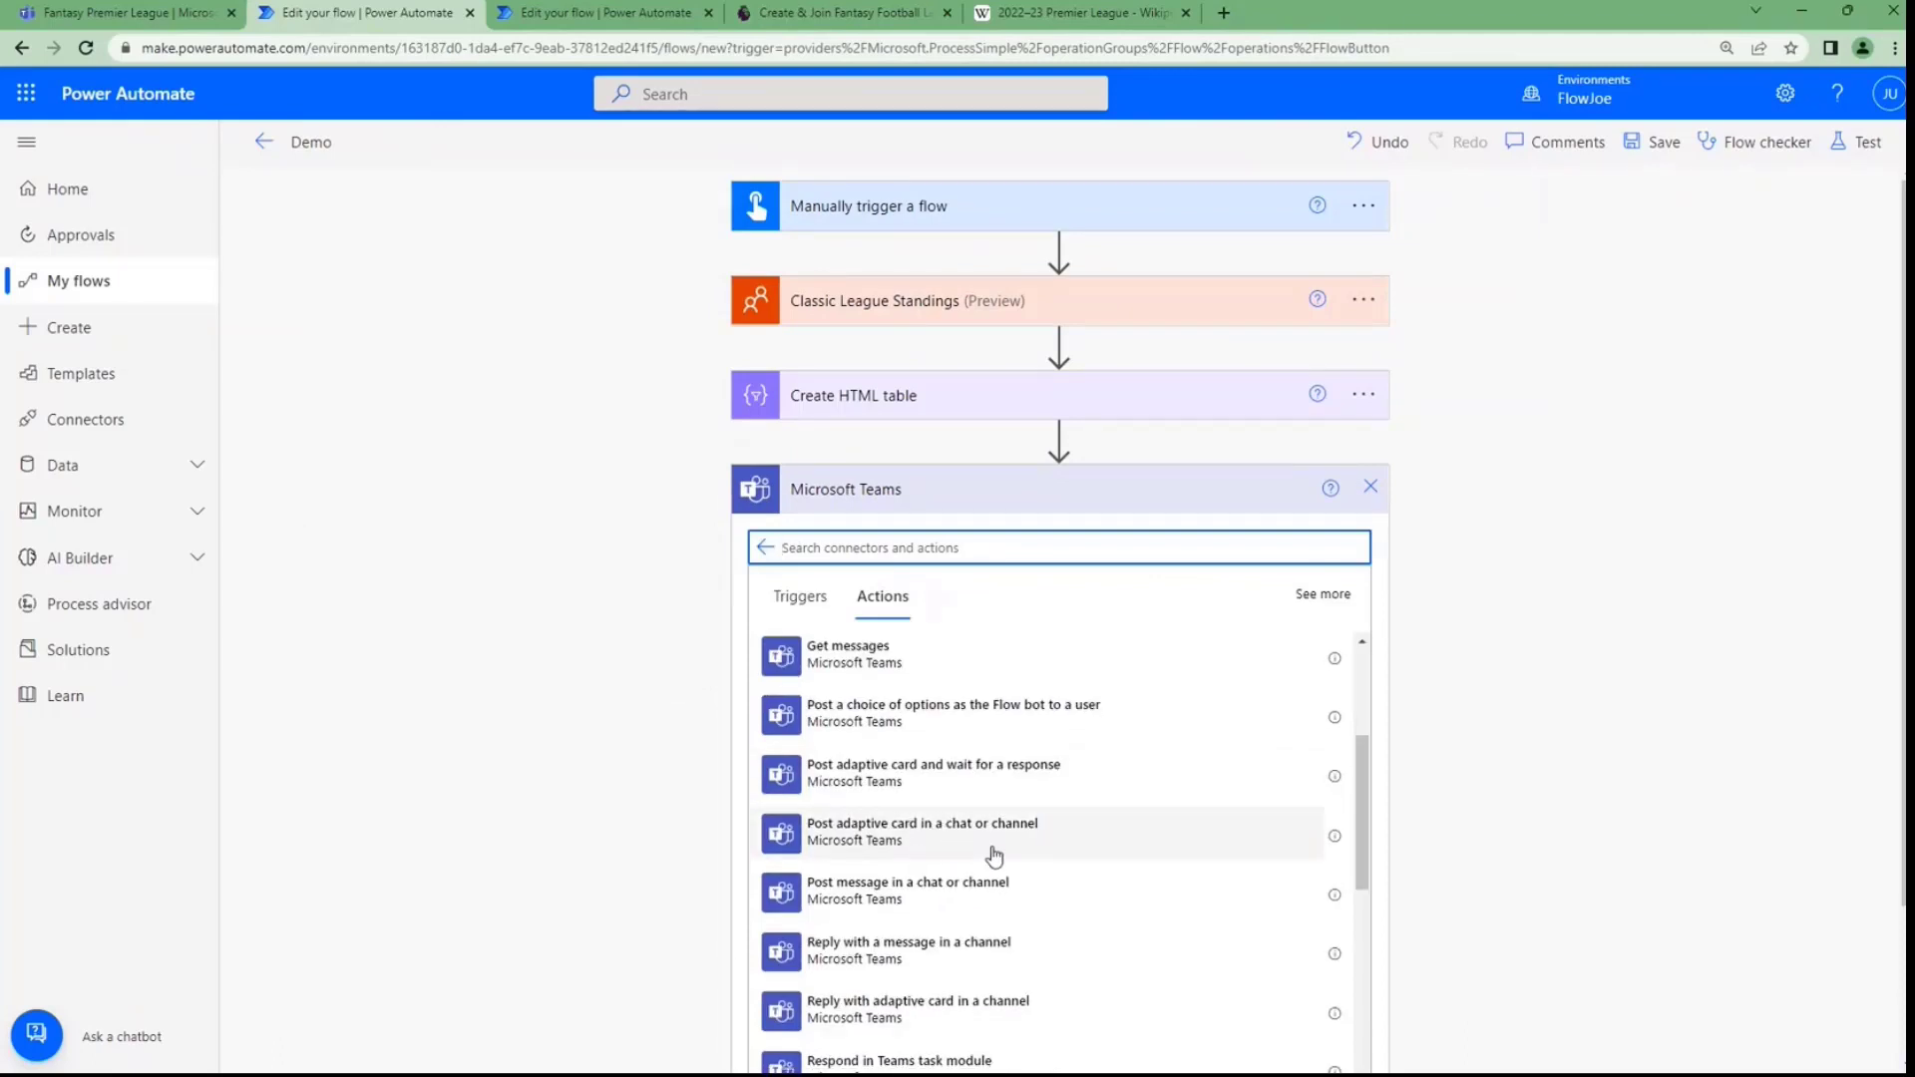
pyautogui.click(953, 897)
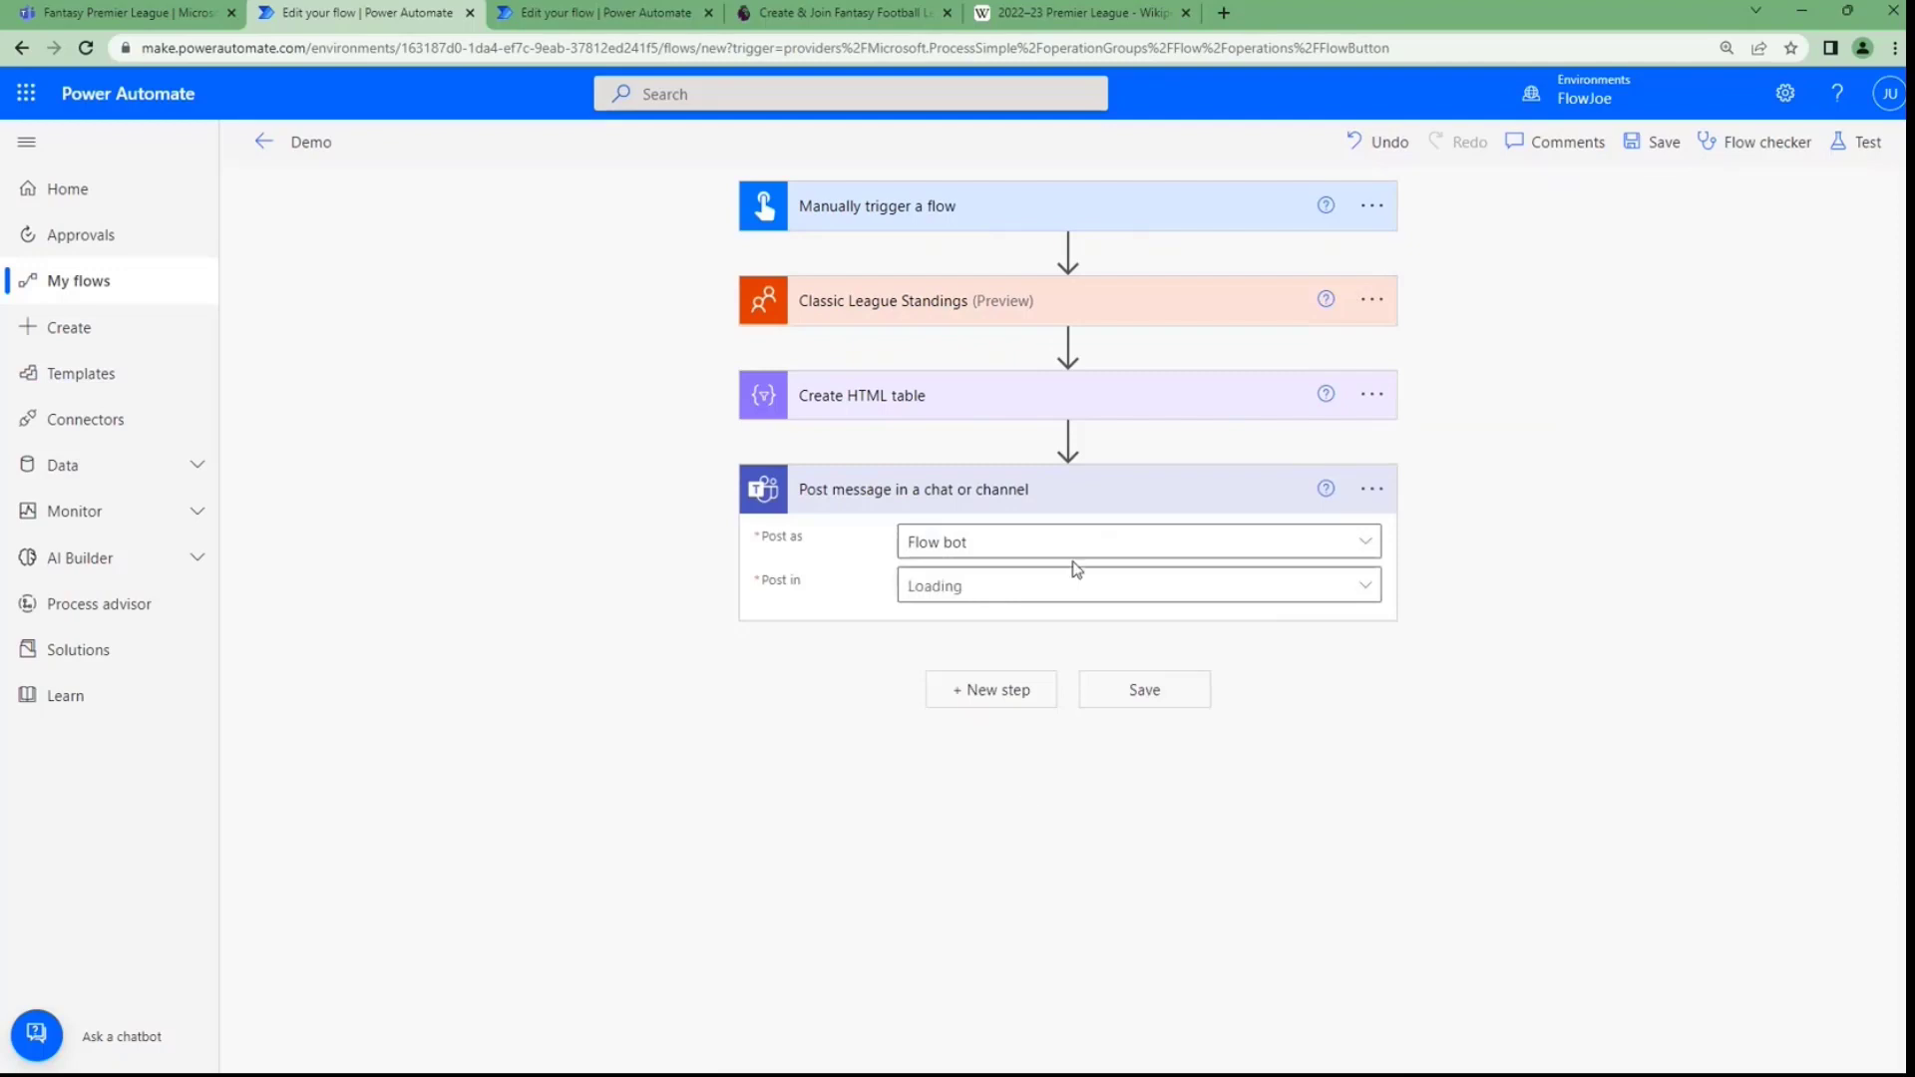
pyautogui.click(1065, 589)
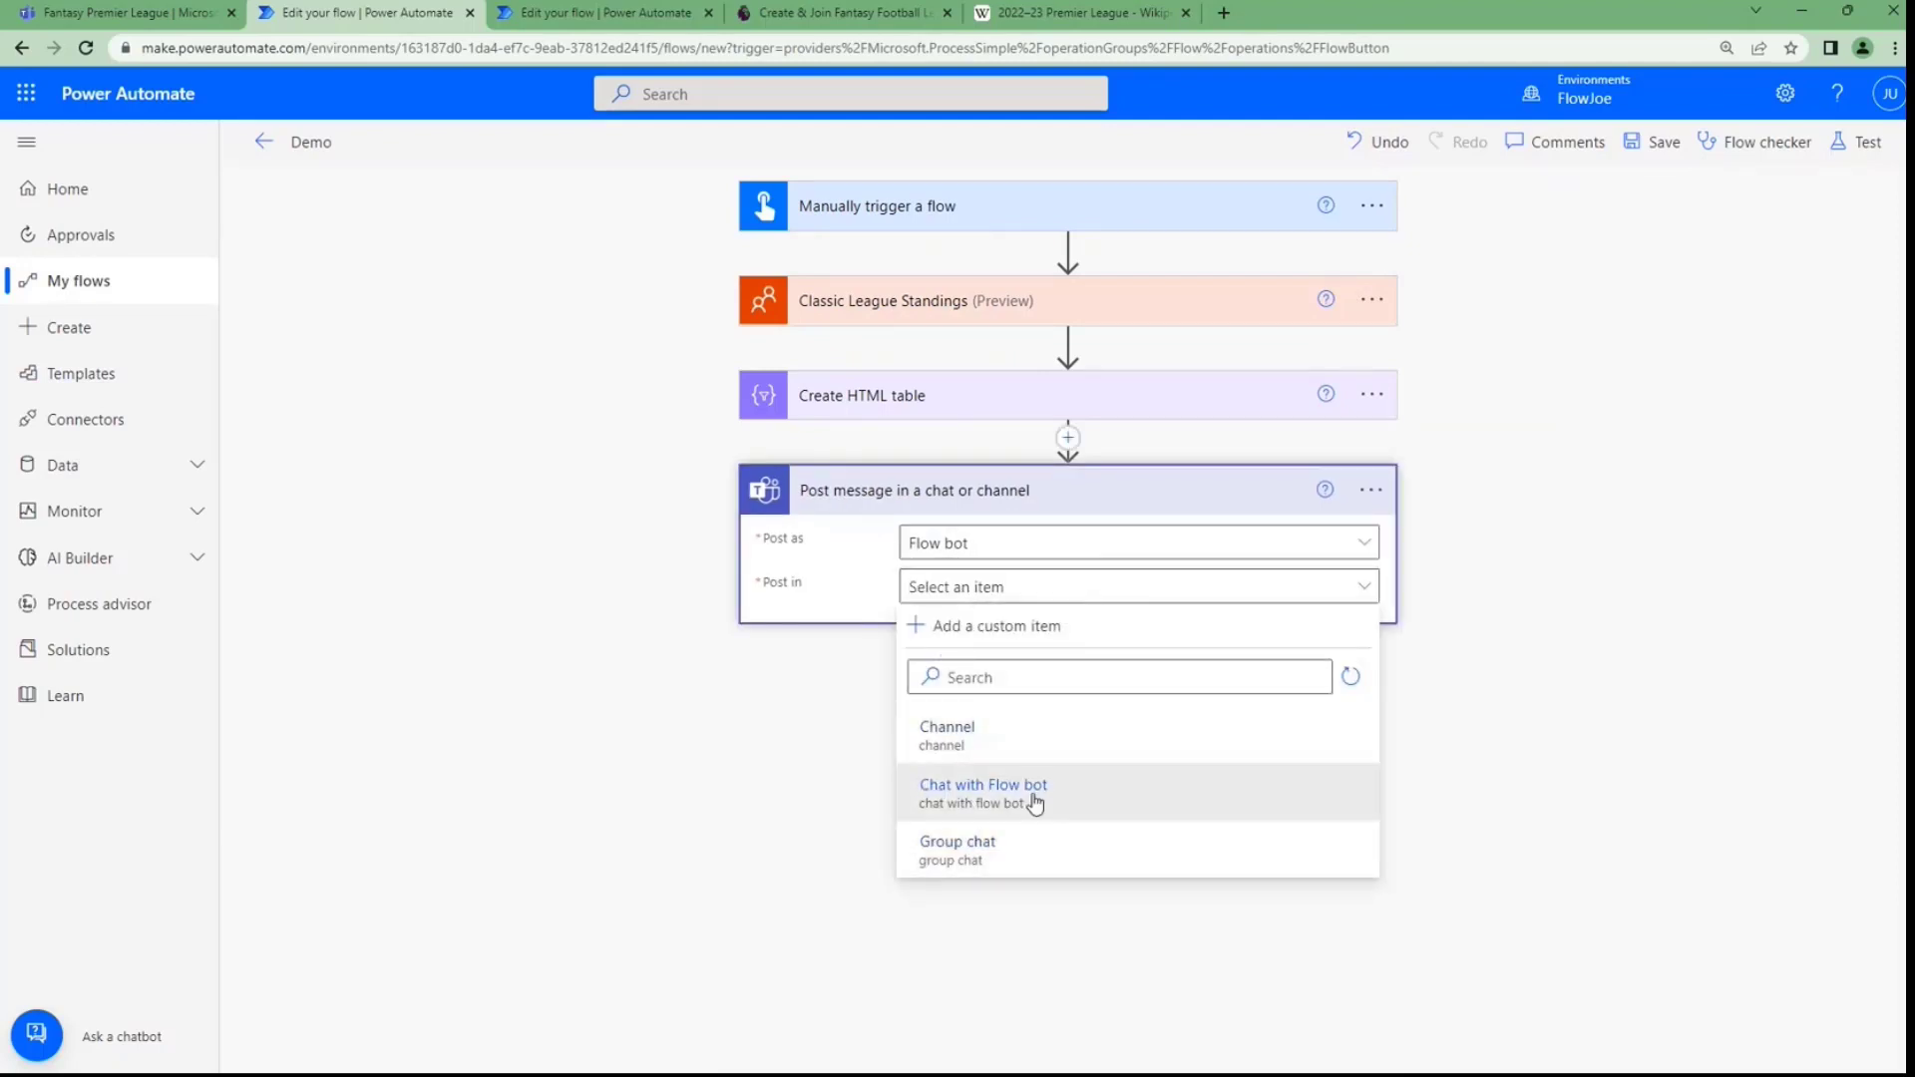
pyautogui.click(838, 774)
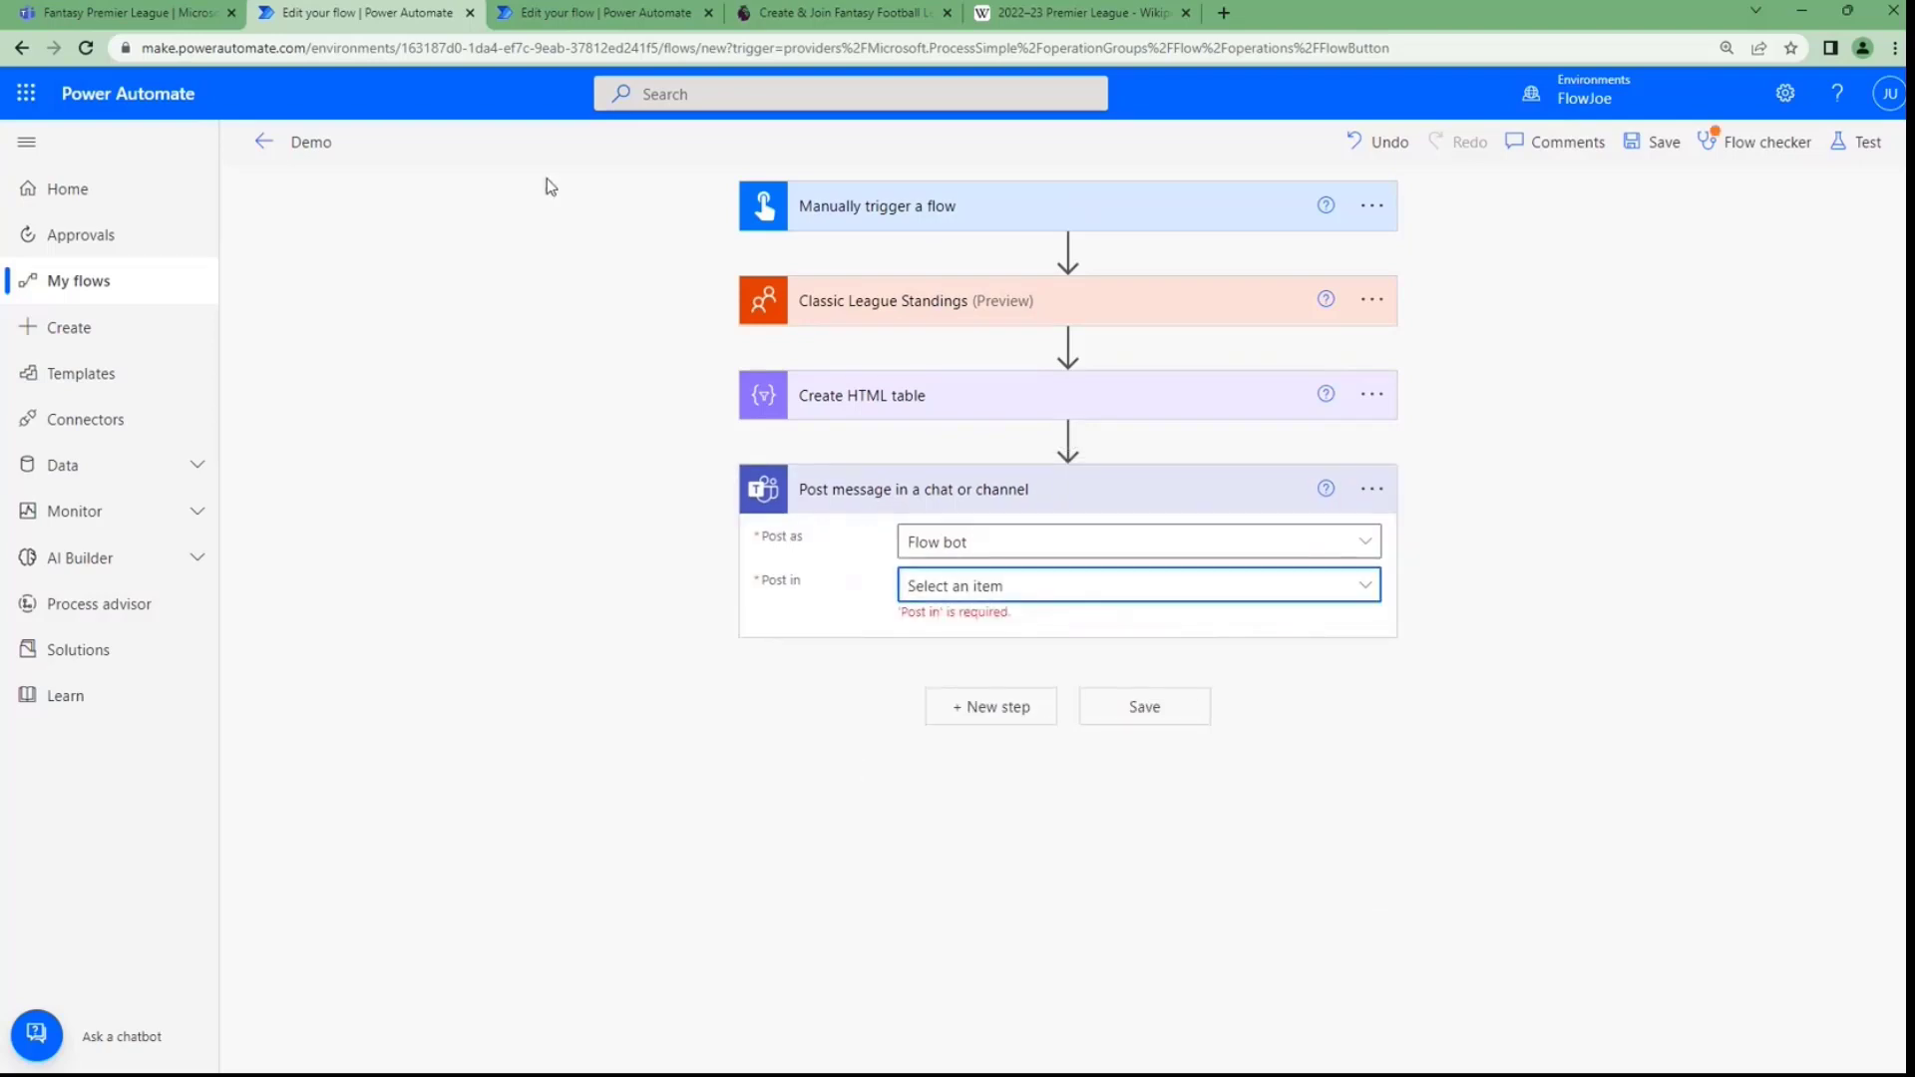
# Examine the Fantasy Premier League Completed Demo flow, including its League Standings HTML table columns
pyautogui.click(569, 17)
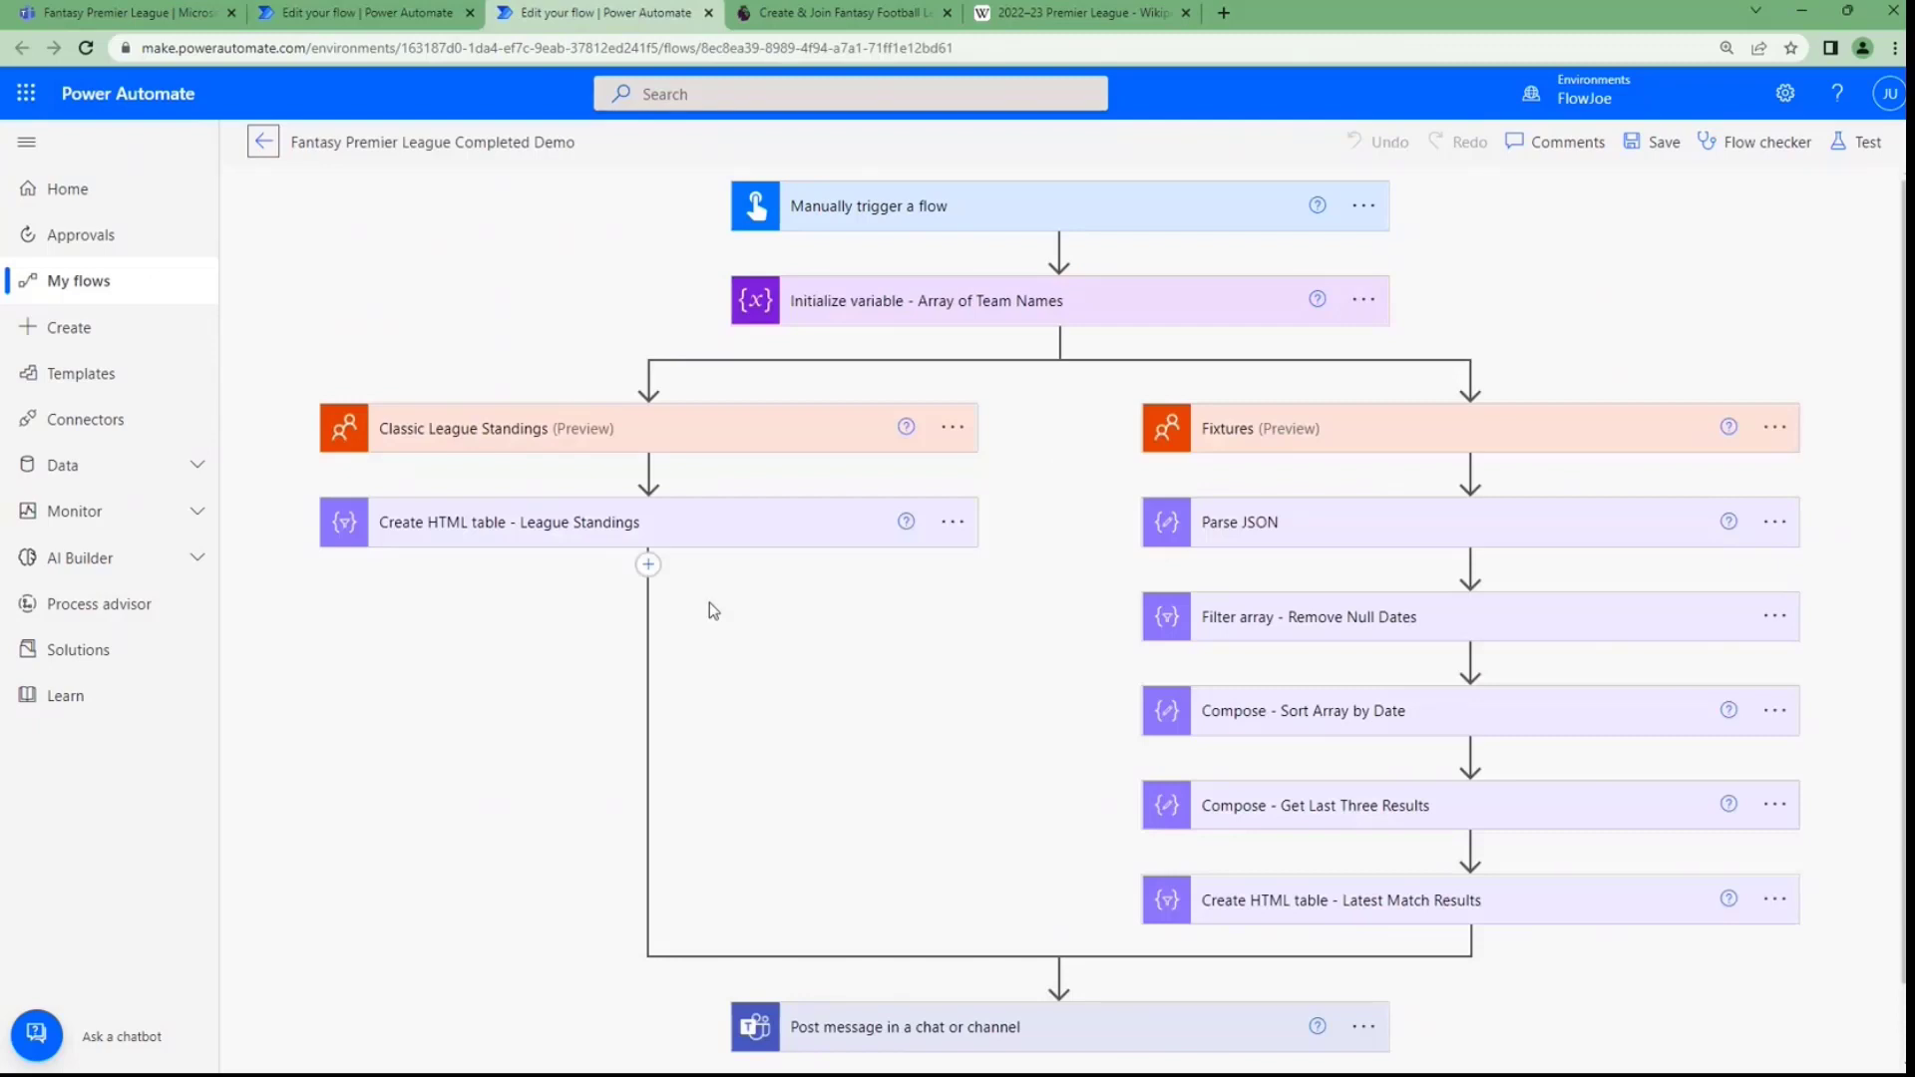
pyautogui.click(456, 15)
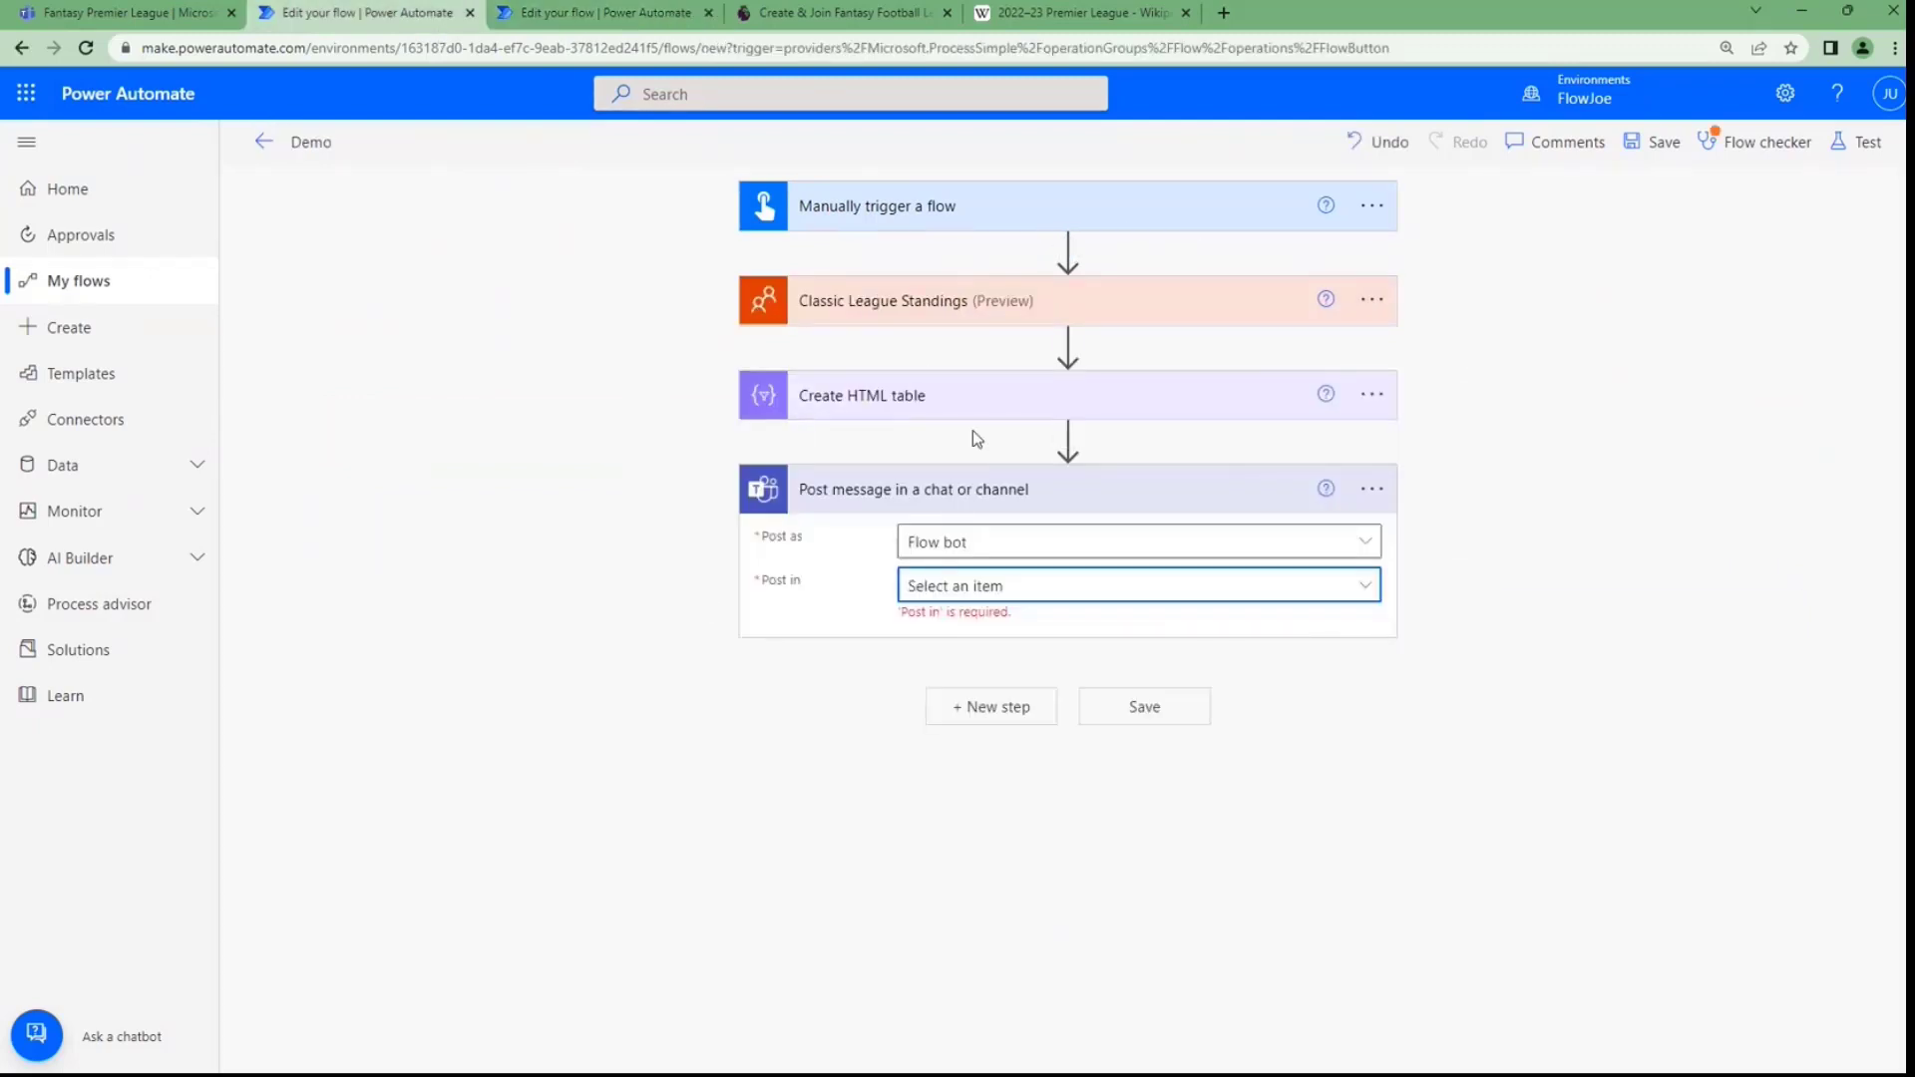
pyautogui.click(616, 21)
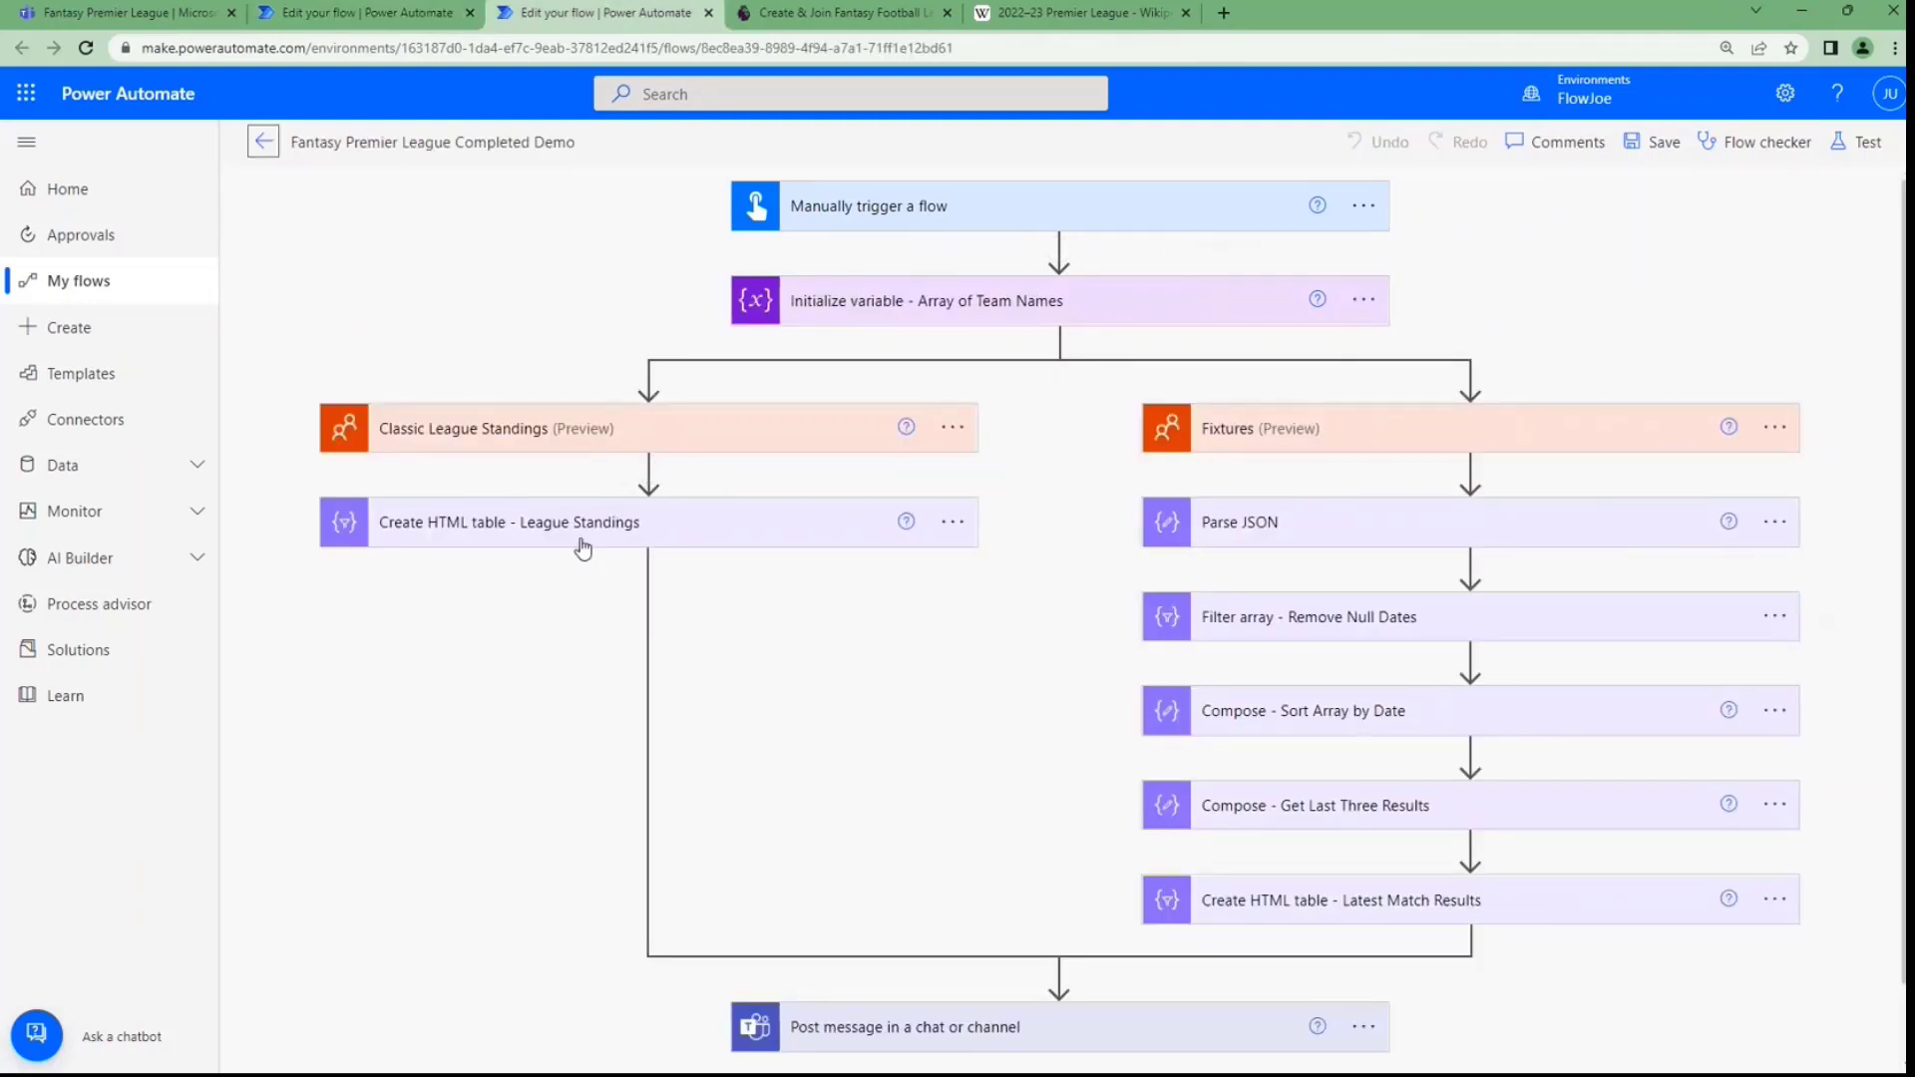
pyautogui.click(684, 532)
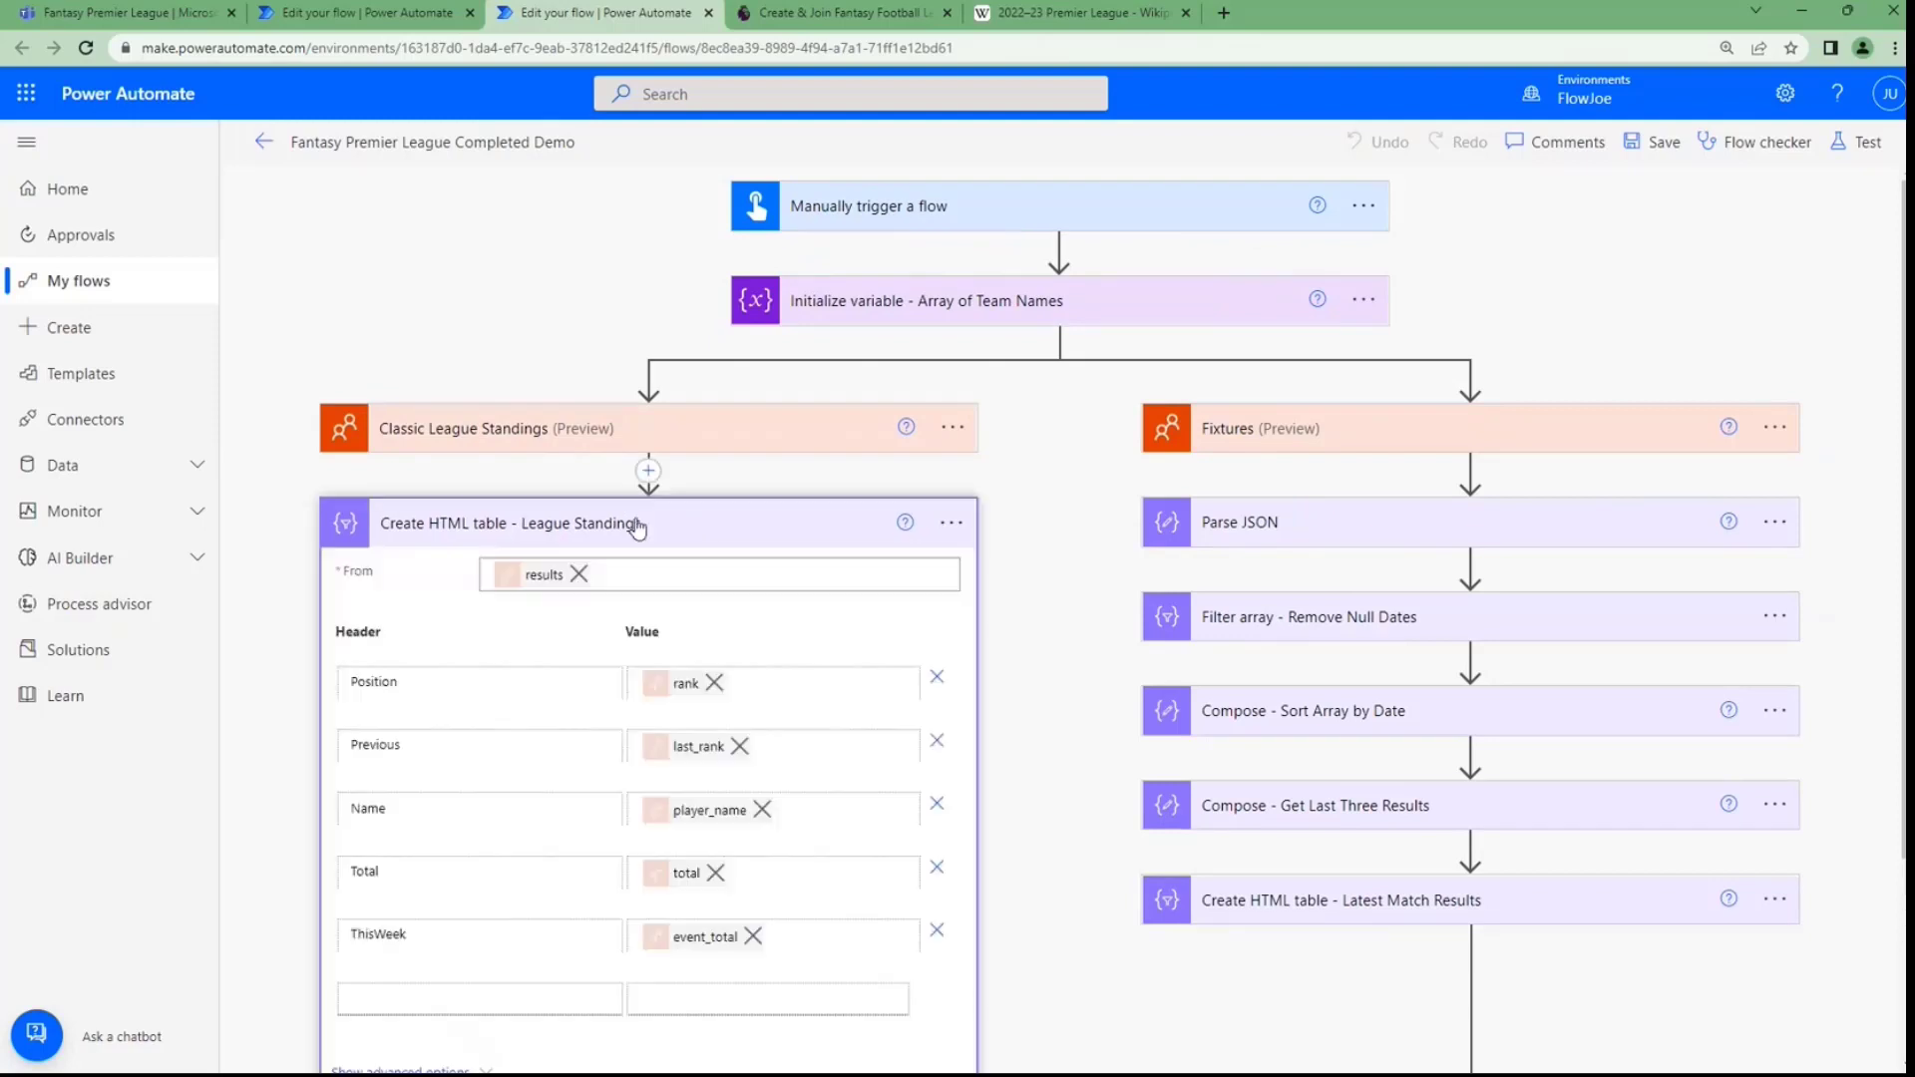
pyautogui.click(877, 530)
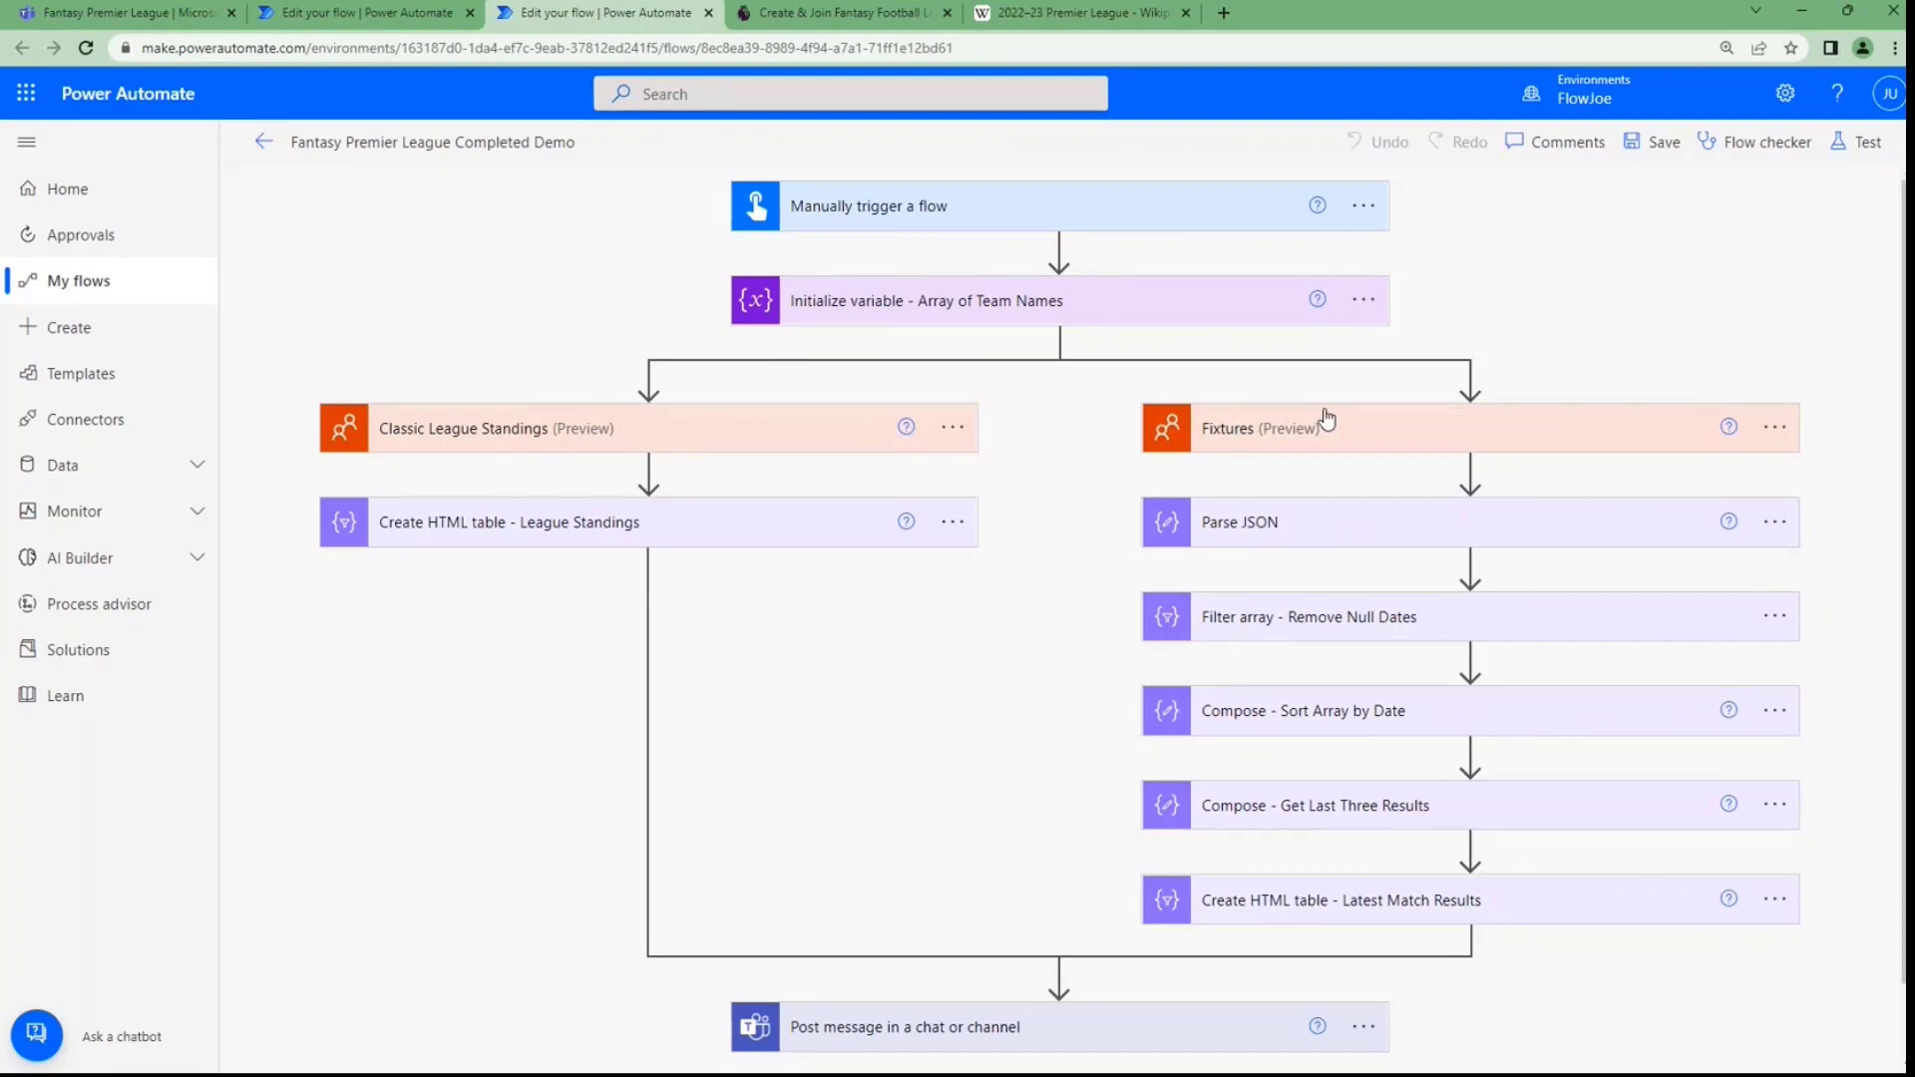
pyautogui.press('Tab')
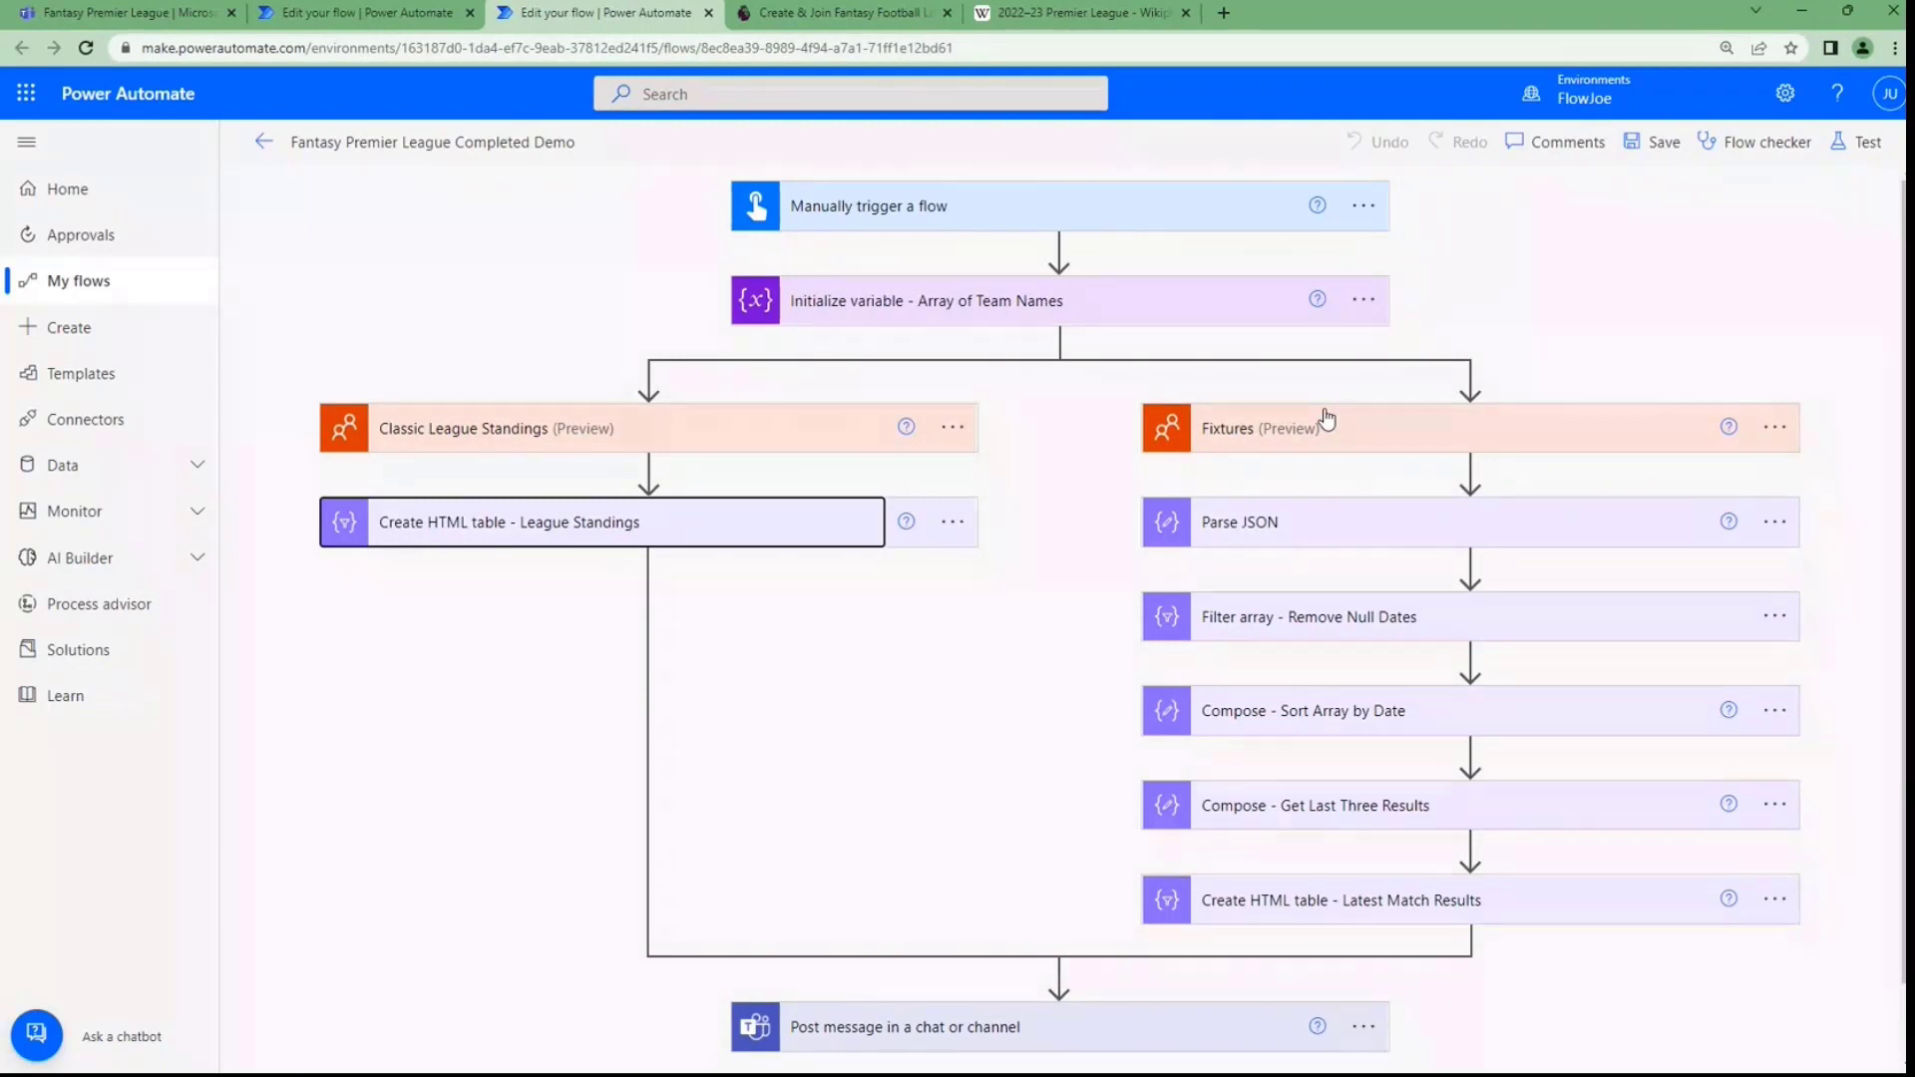
# Examine the Array of Team Names variable and compare its team list with the Wikipedia 2022–23 Premier League page and the Excel list
pyautogui.click(1106, 301)
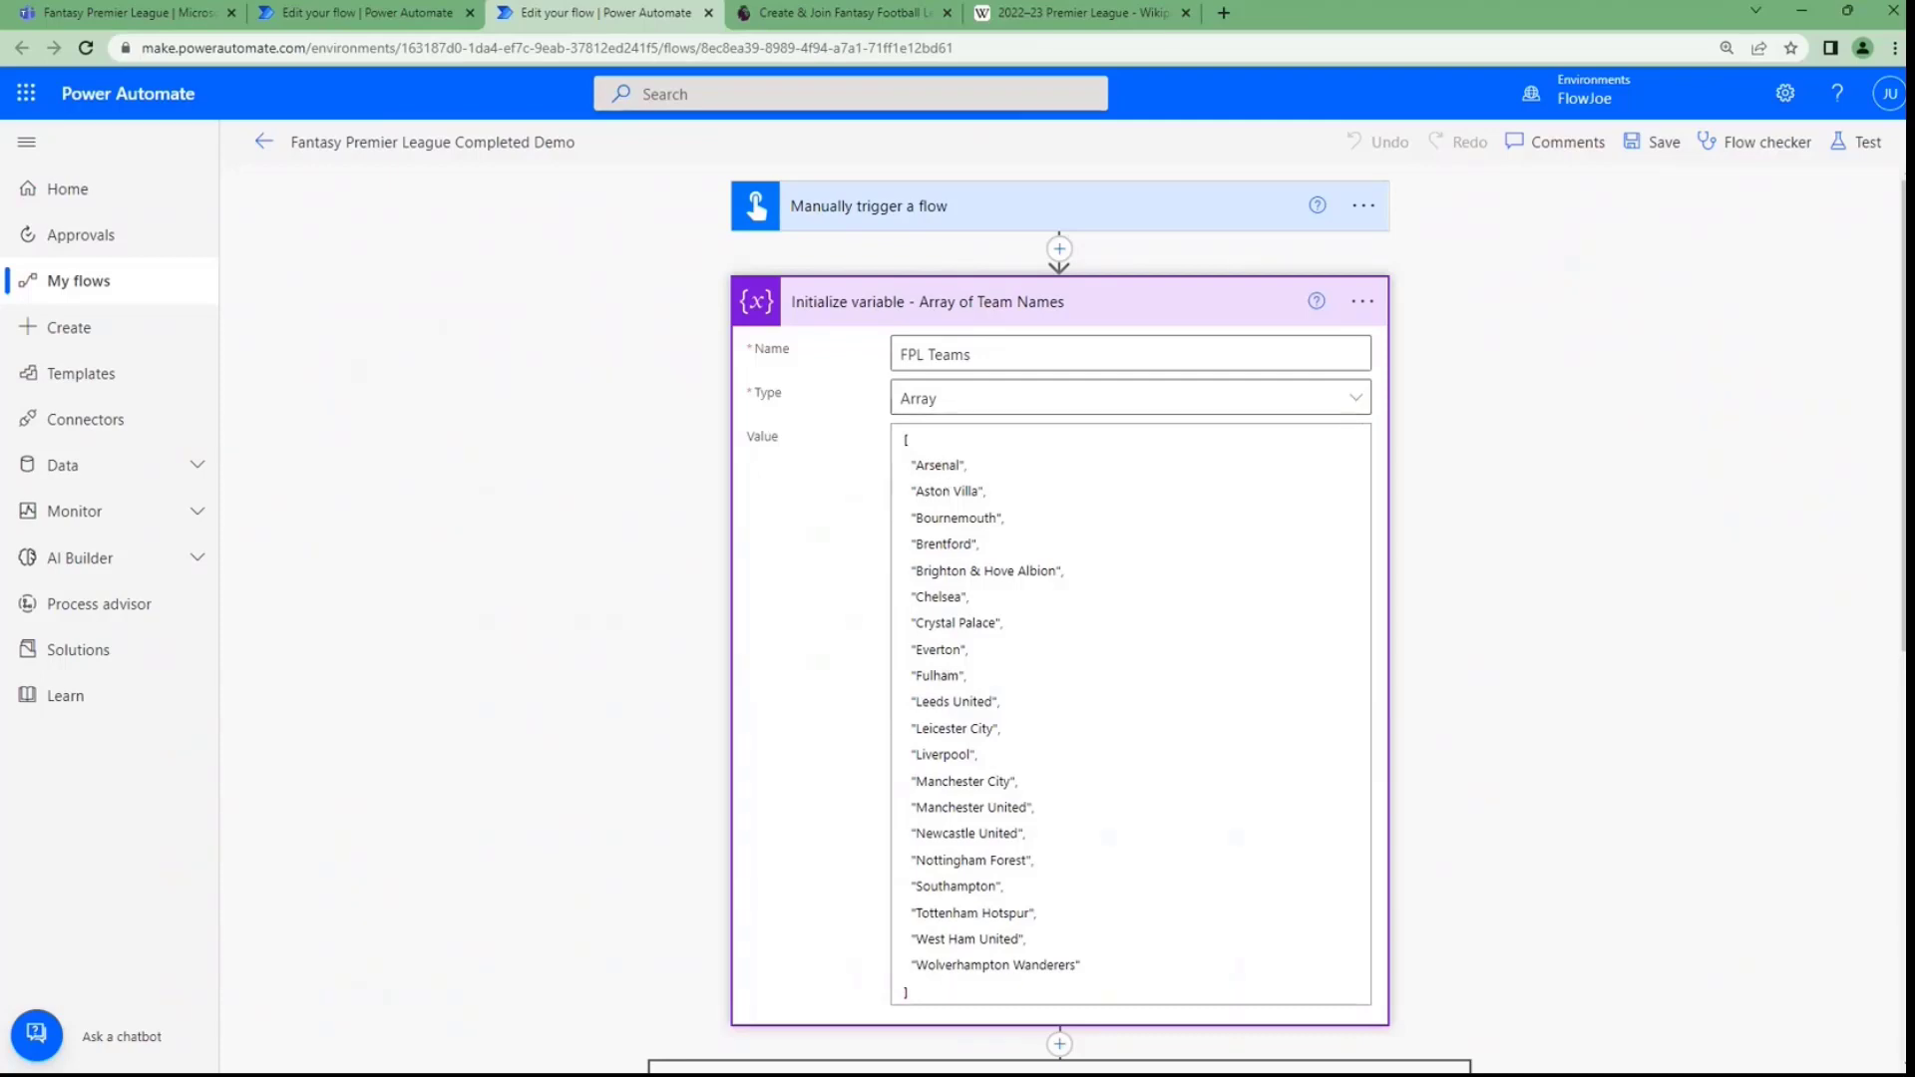
pyautogui.click(1104, 20)
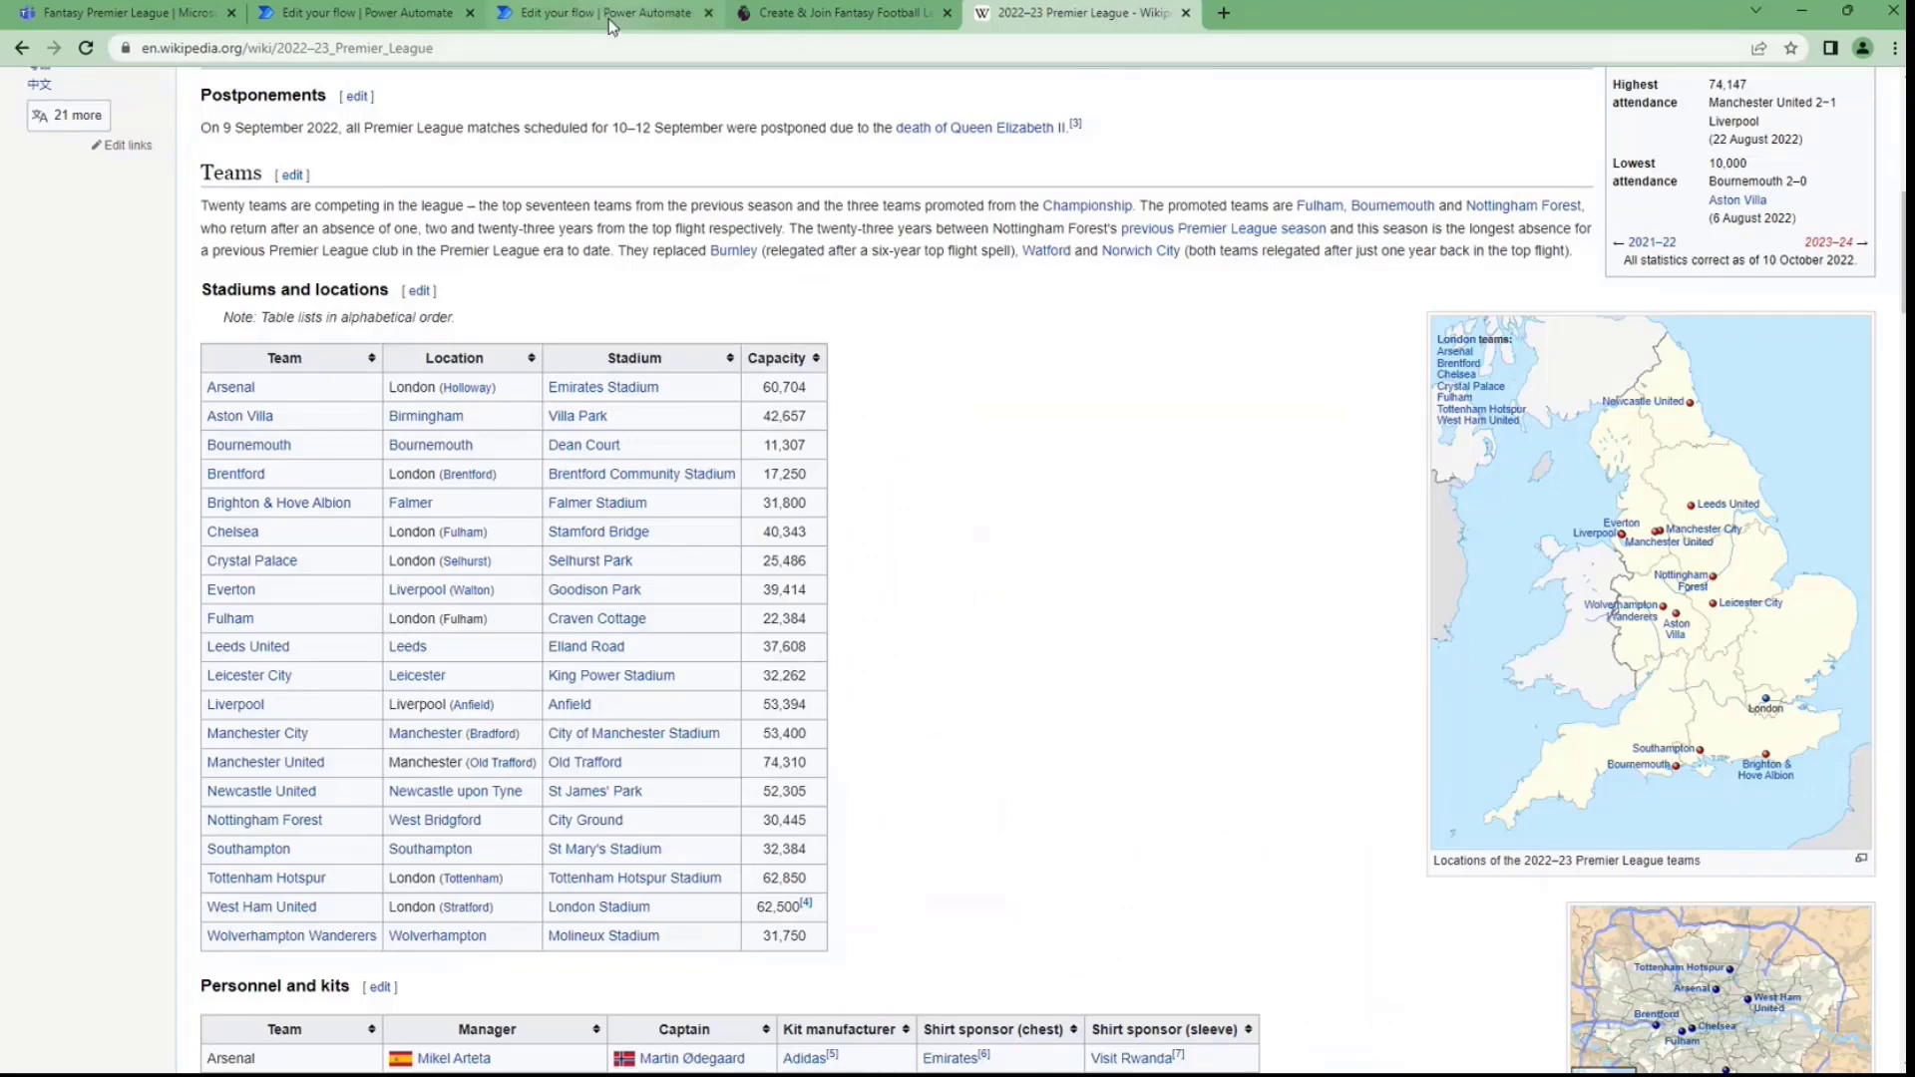
pyautogui.hotkey('alt', 'Tab')
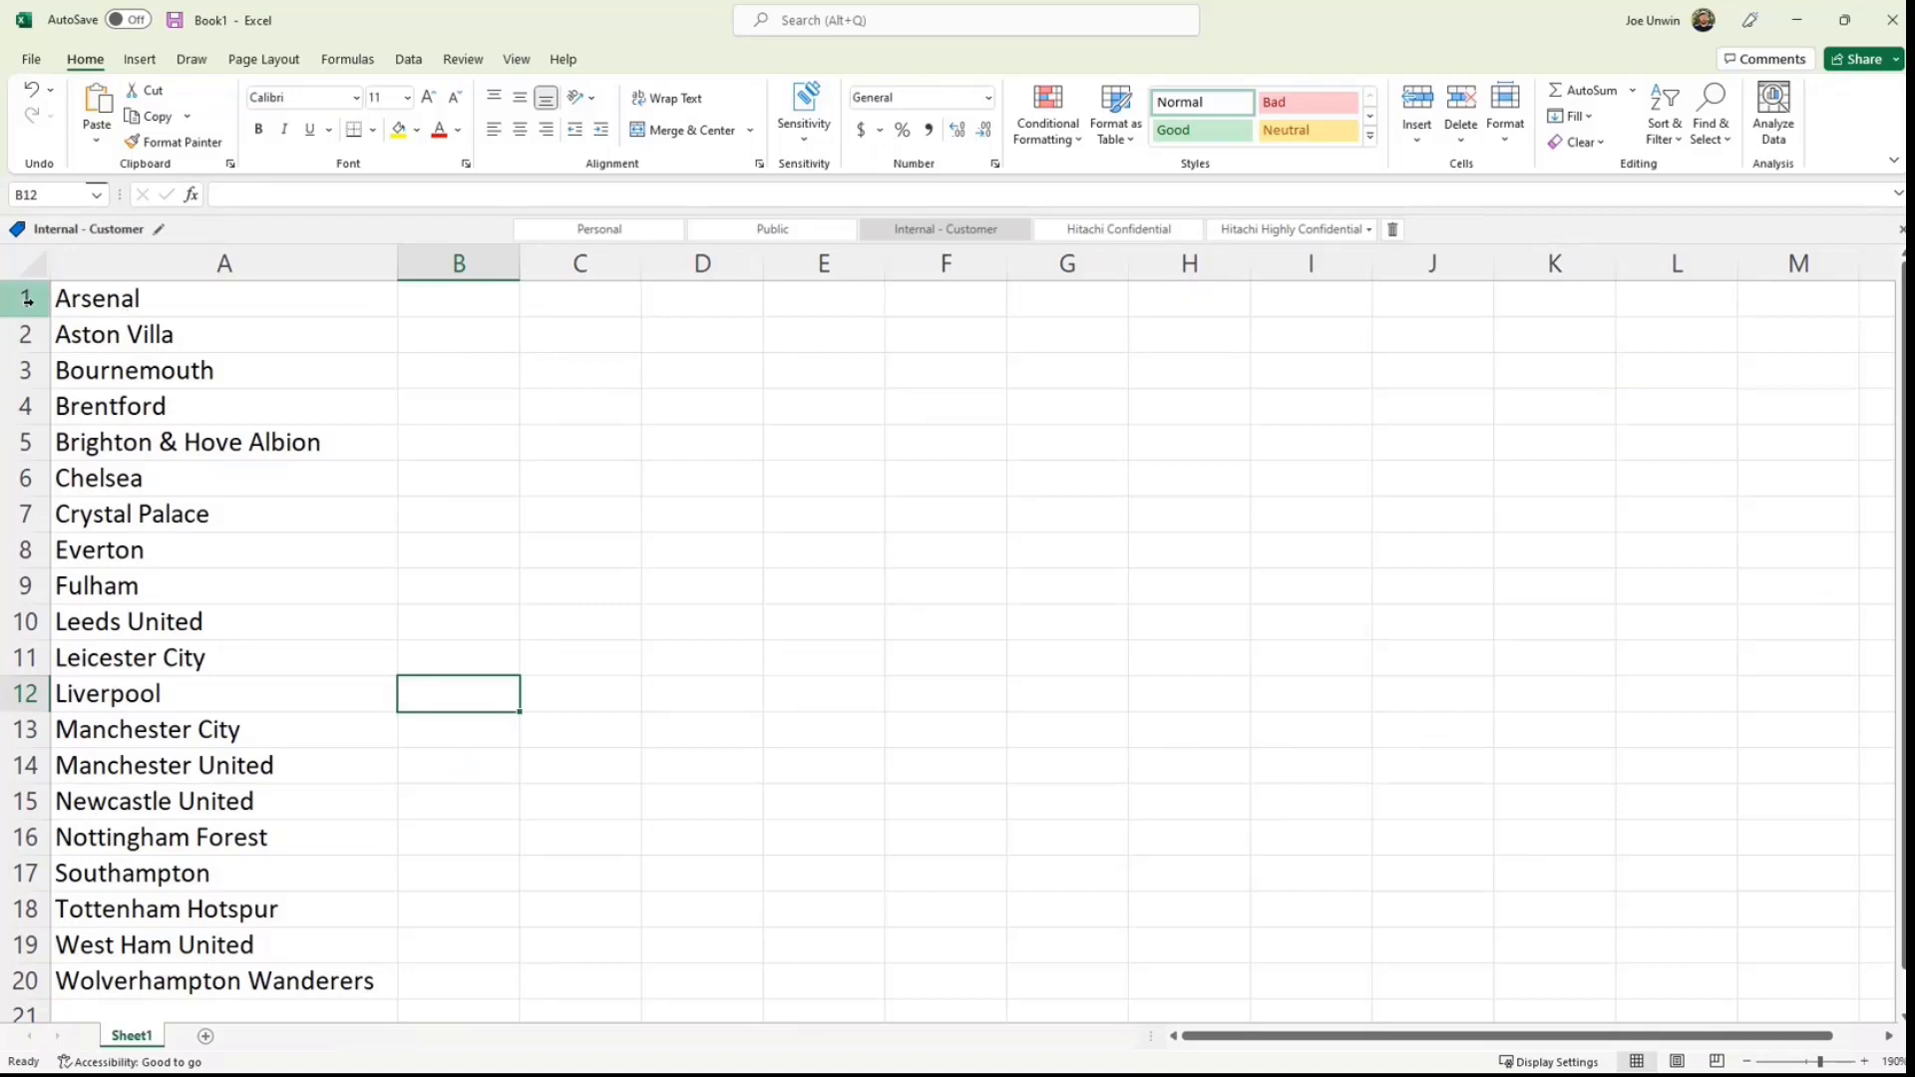
pyautogui.press('Scroll_Lock')
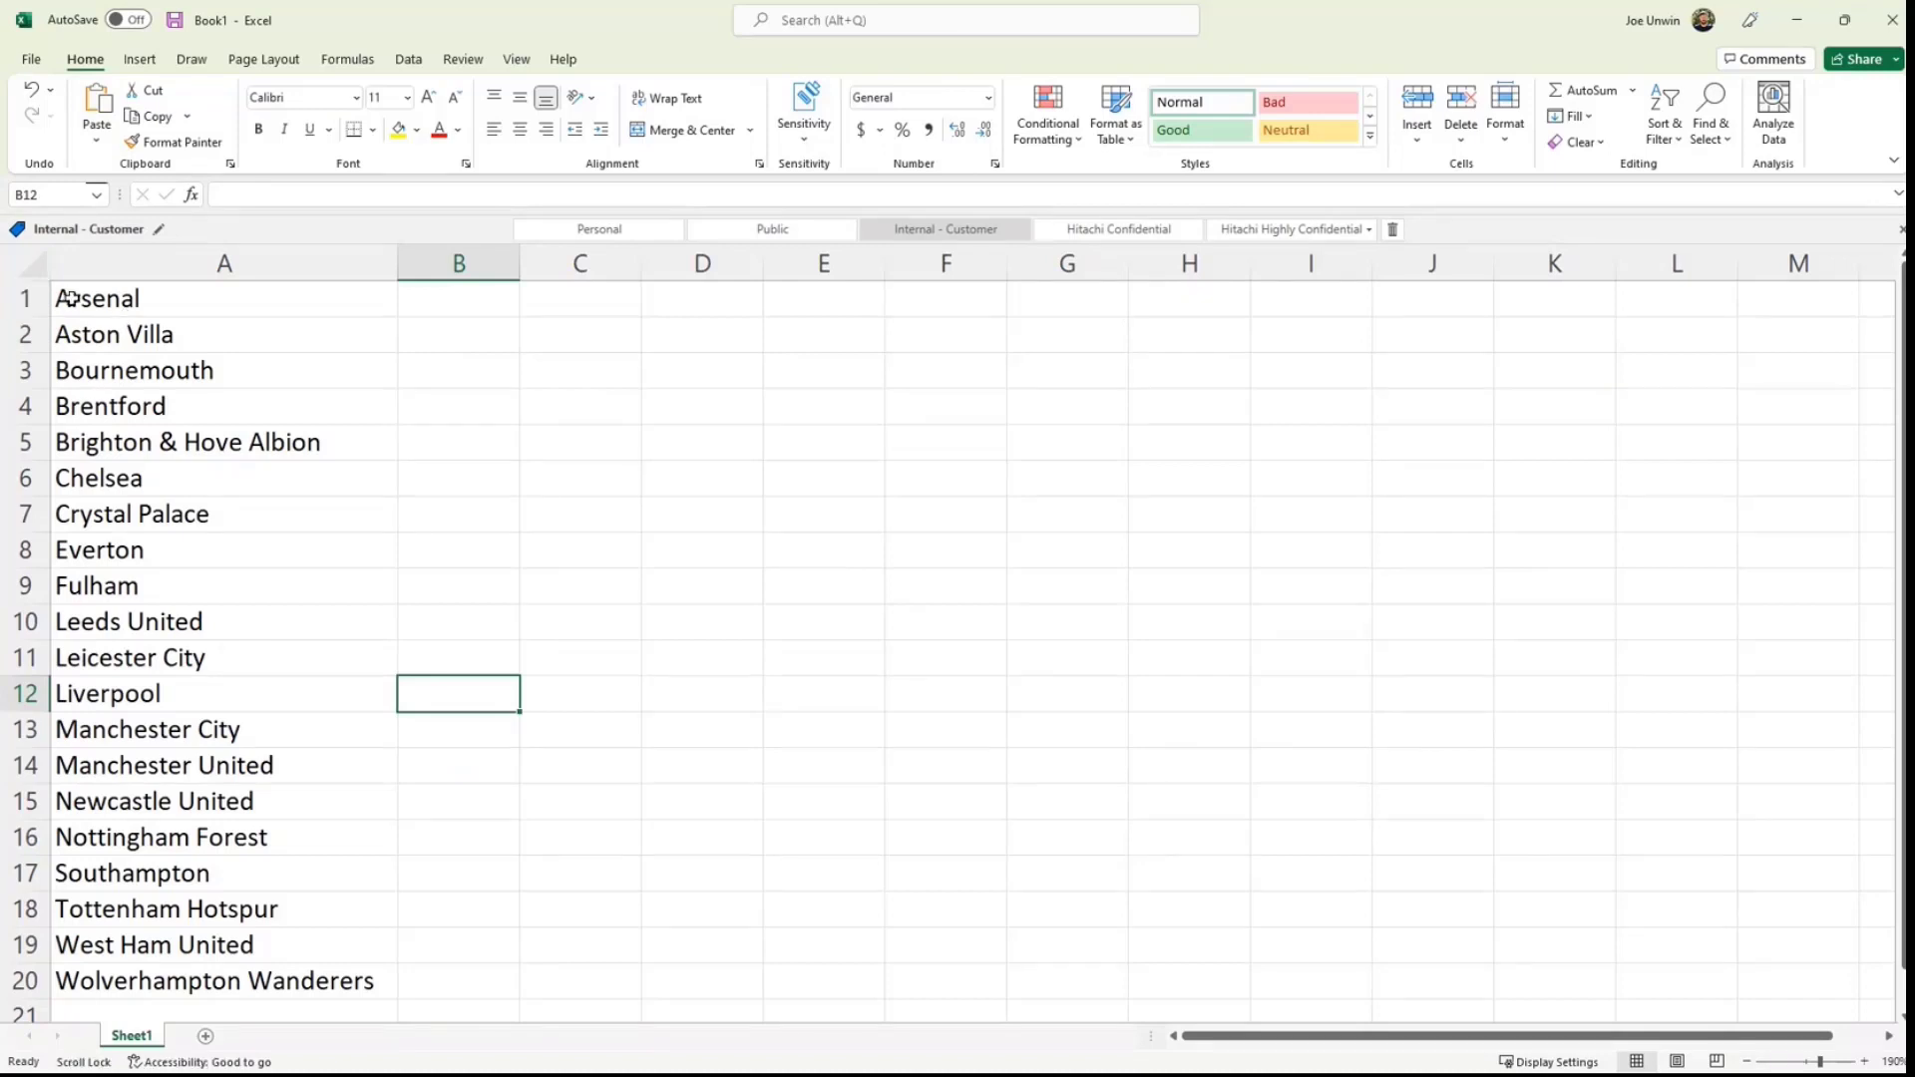
pyautogui.click(1795, 20)
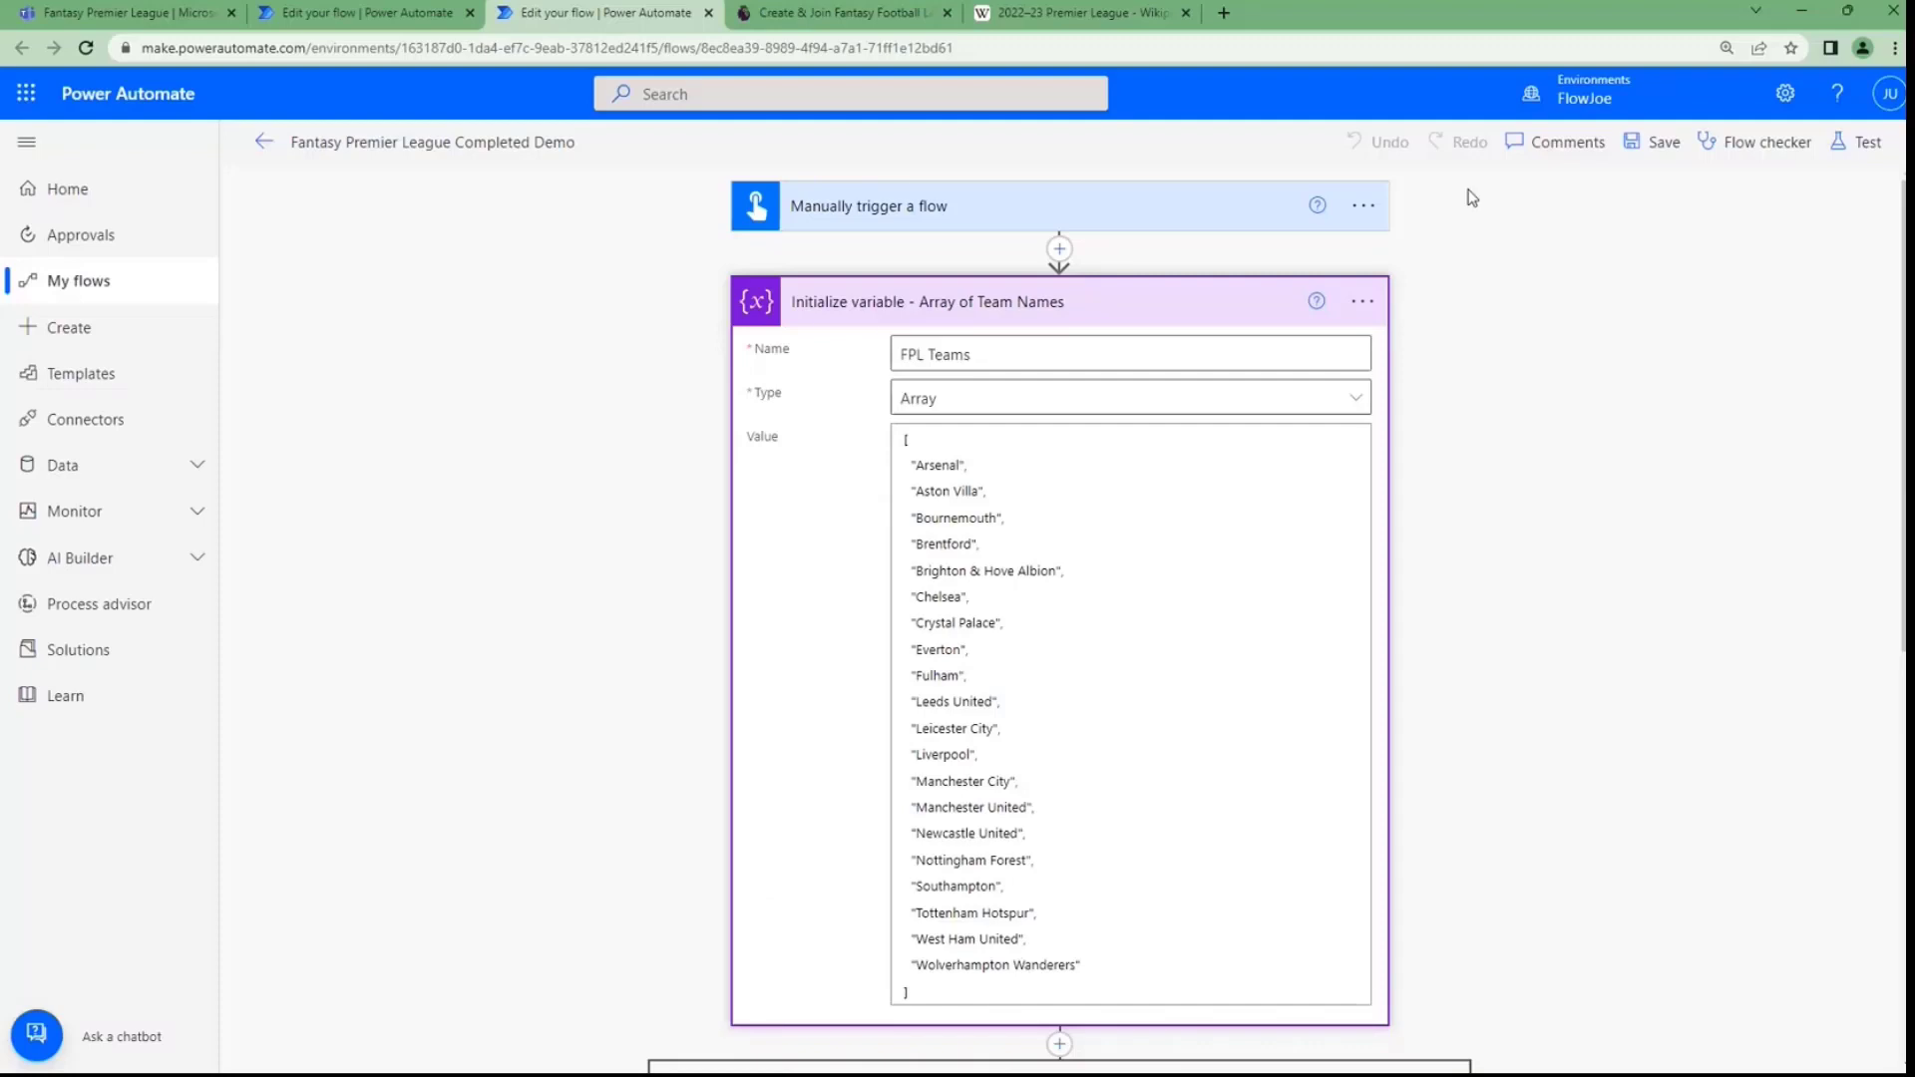
pyautogui.click(1197, 319)
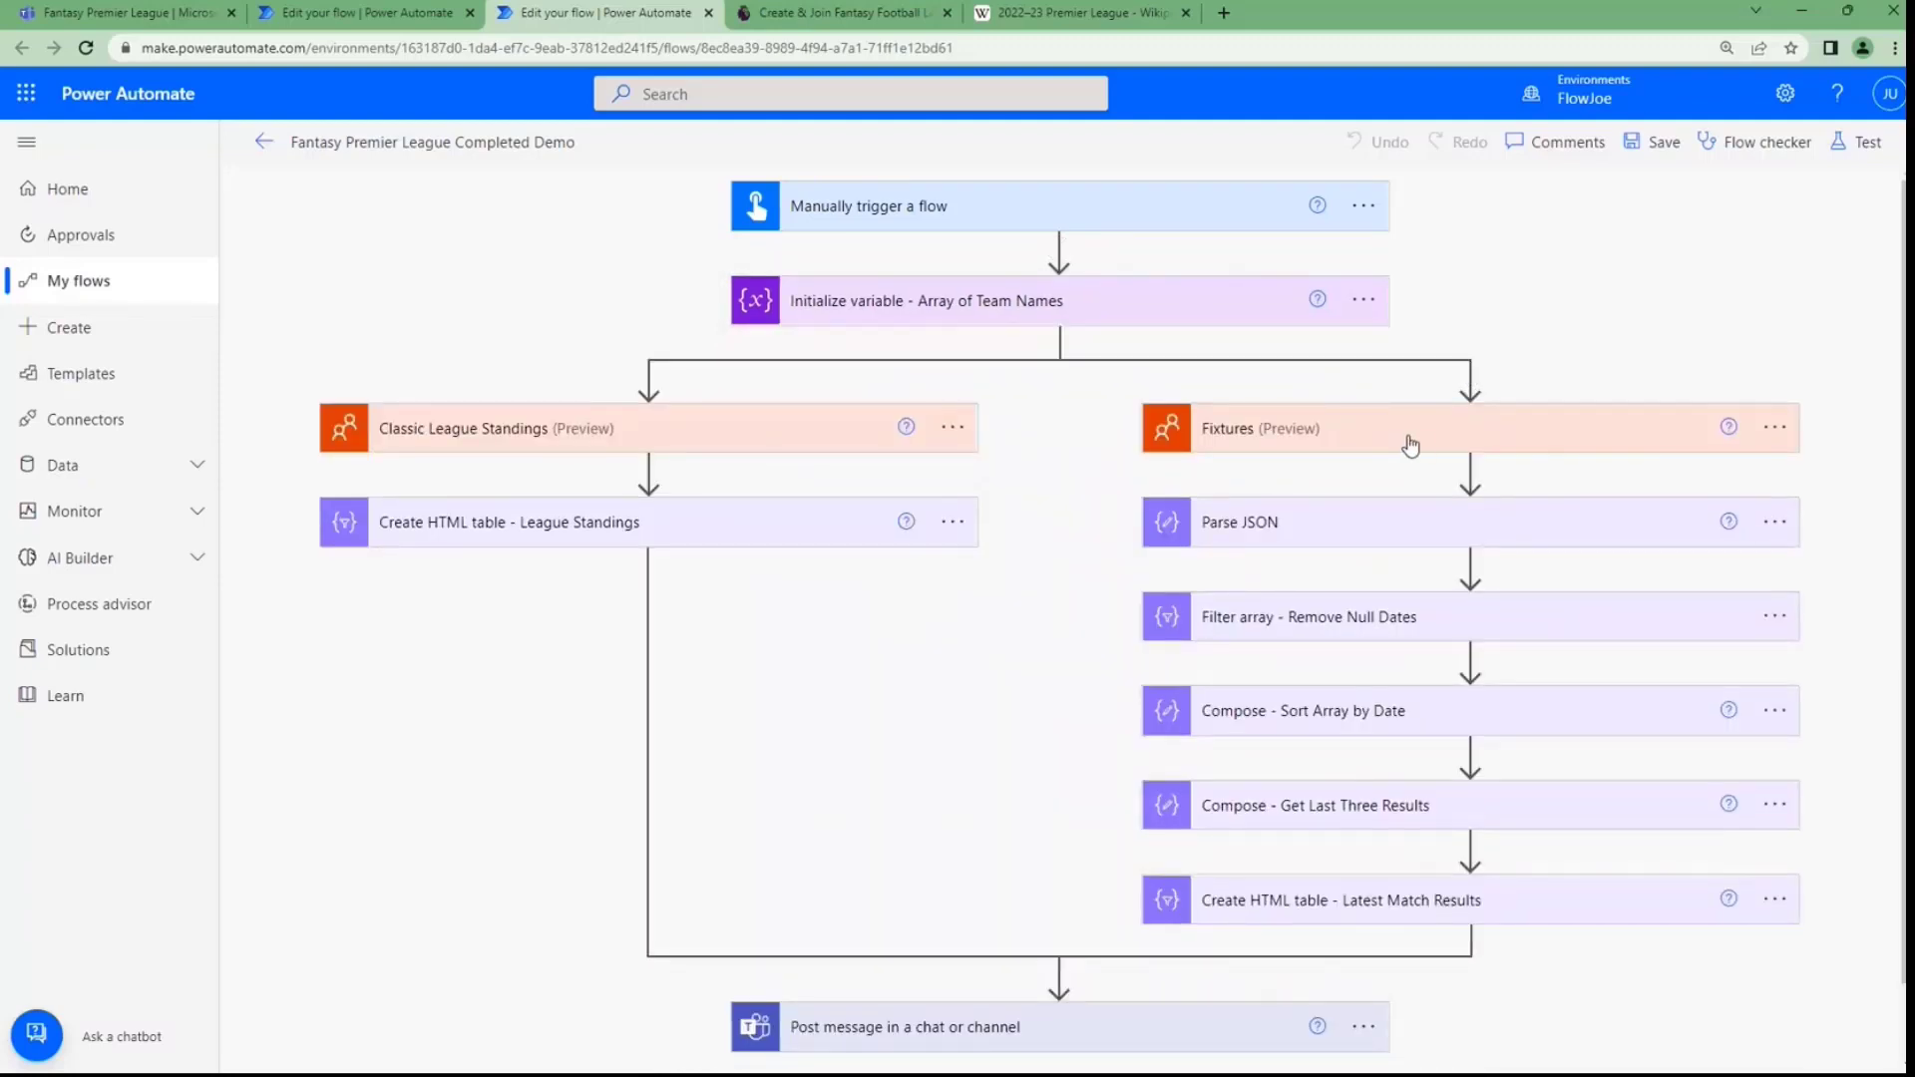
# Examine the Parse JSON schema and the condition of the Filter array - Remove Null Dates action
pyautogui.click(1372, 539)
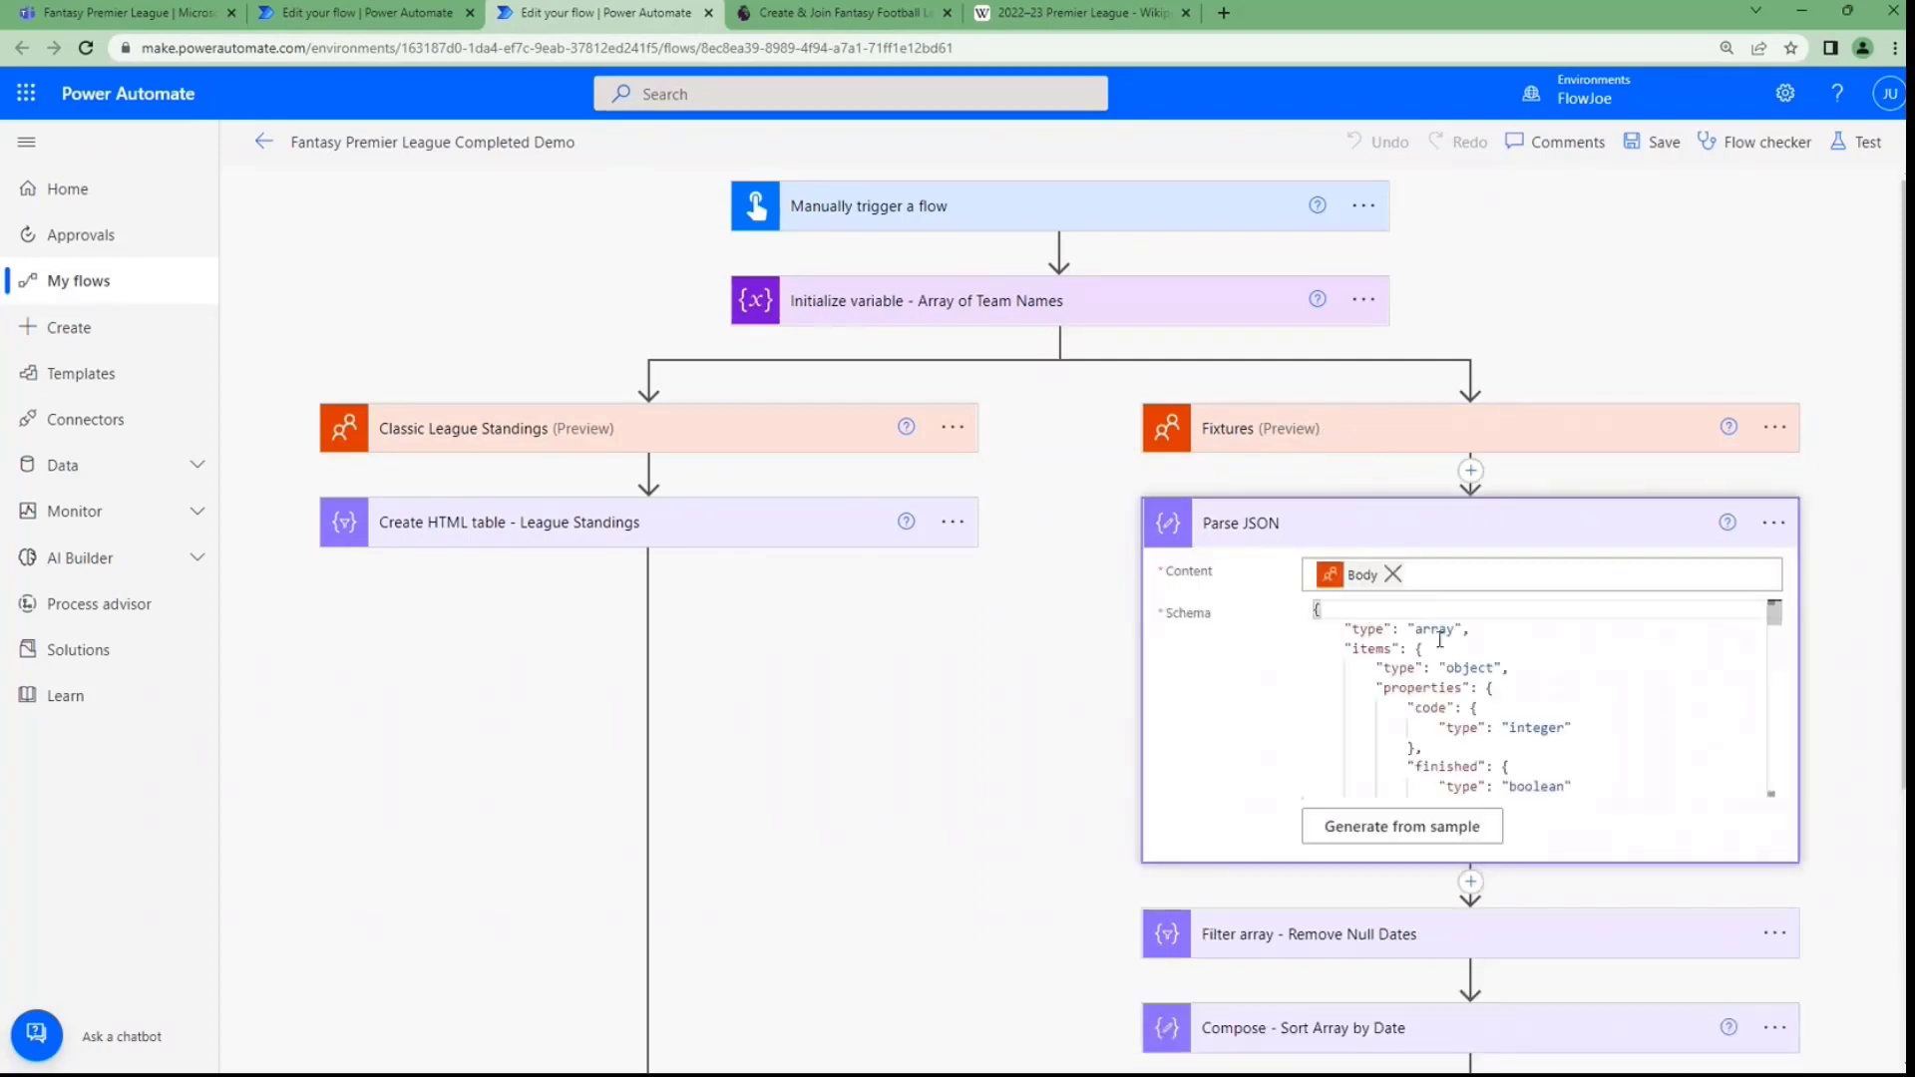
pyautogui.click(1472, 540)
pyautogui.scroll(-1, 1347, 544)
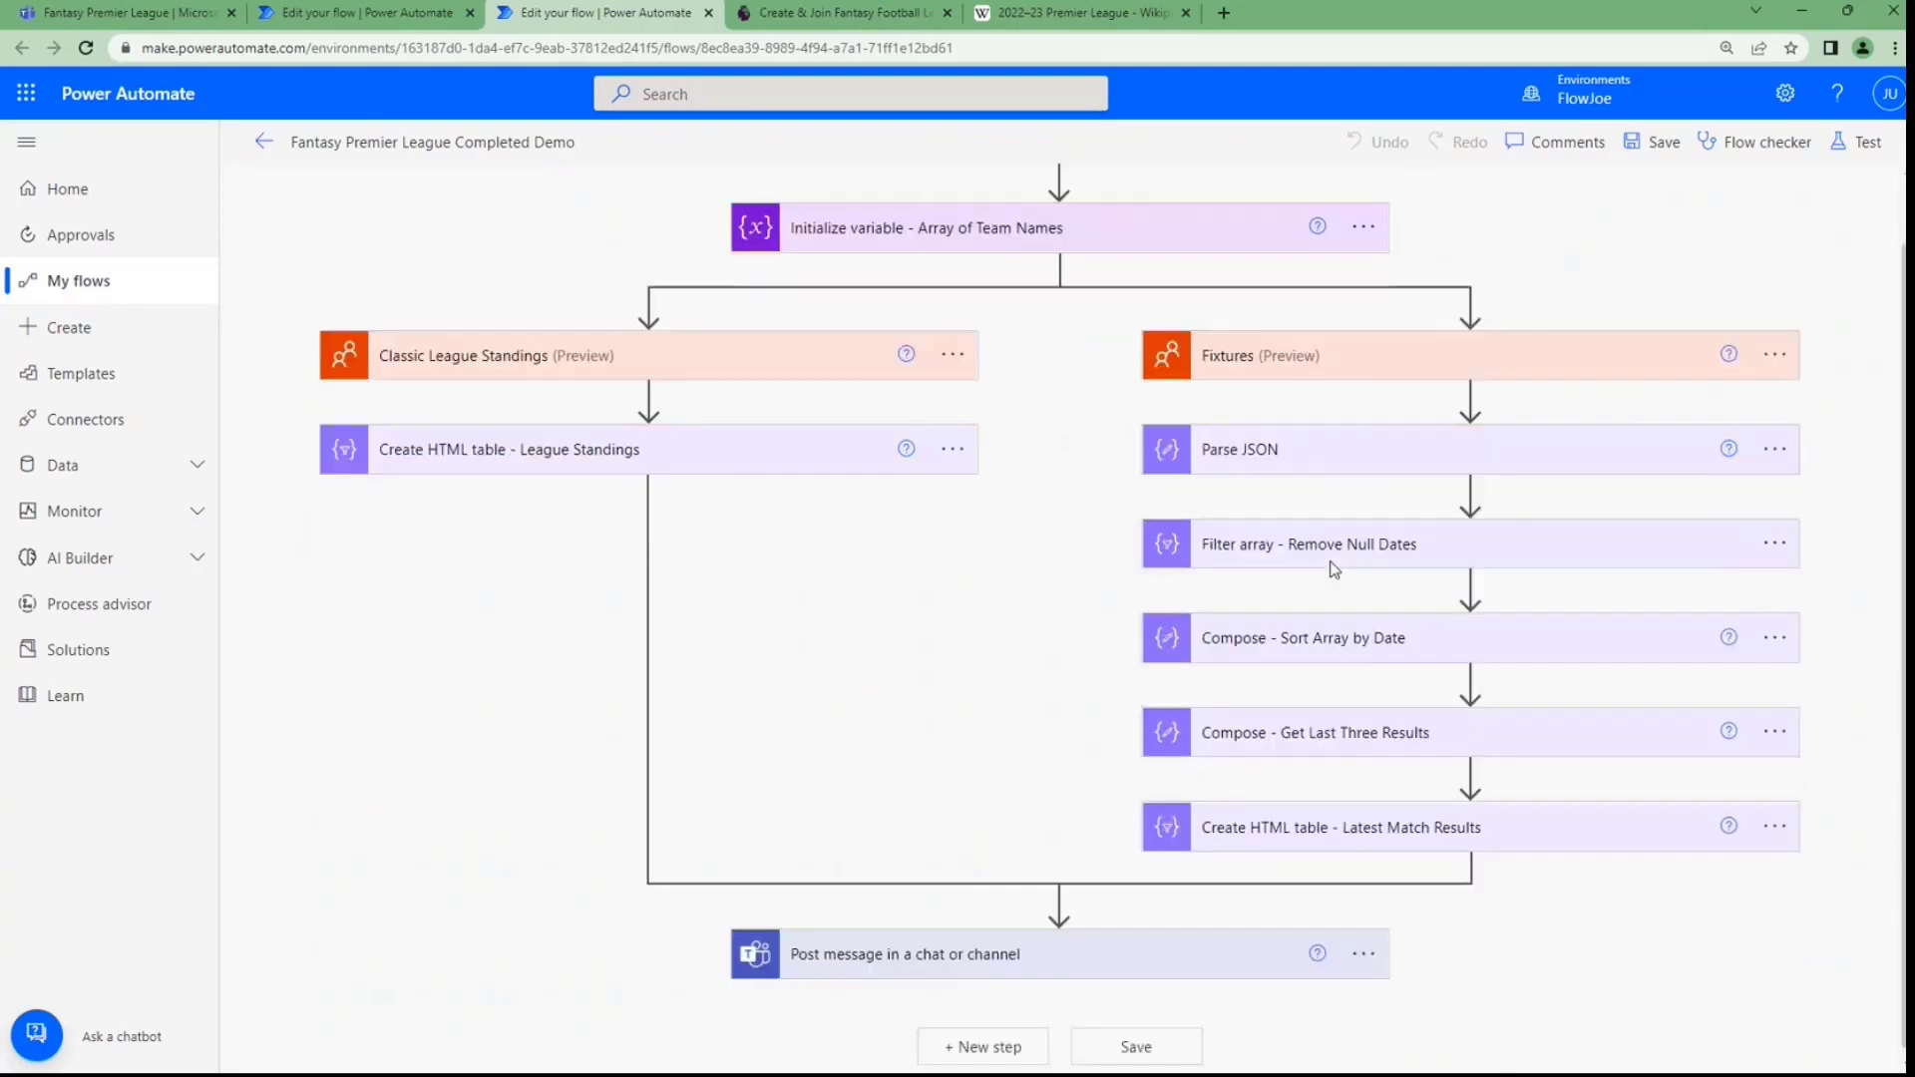
pyautogui.click(1349, 535)
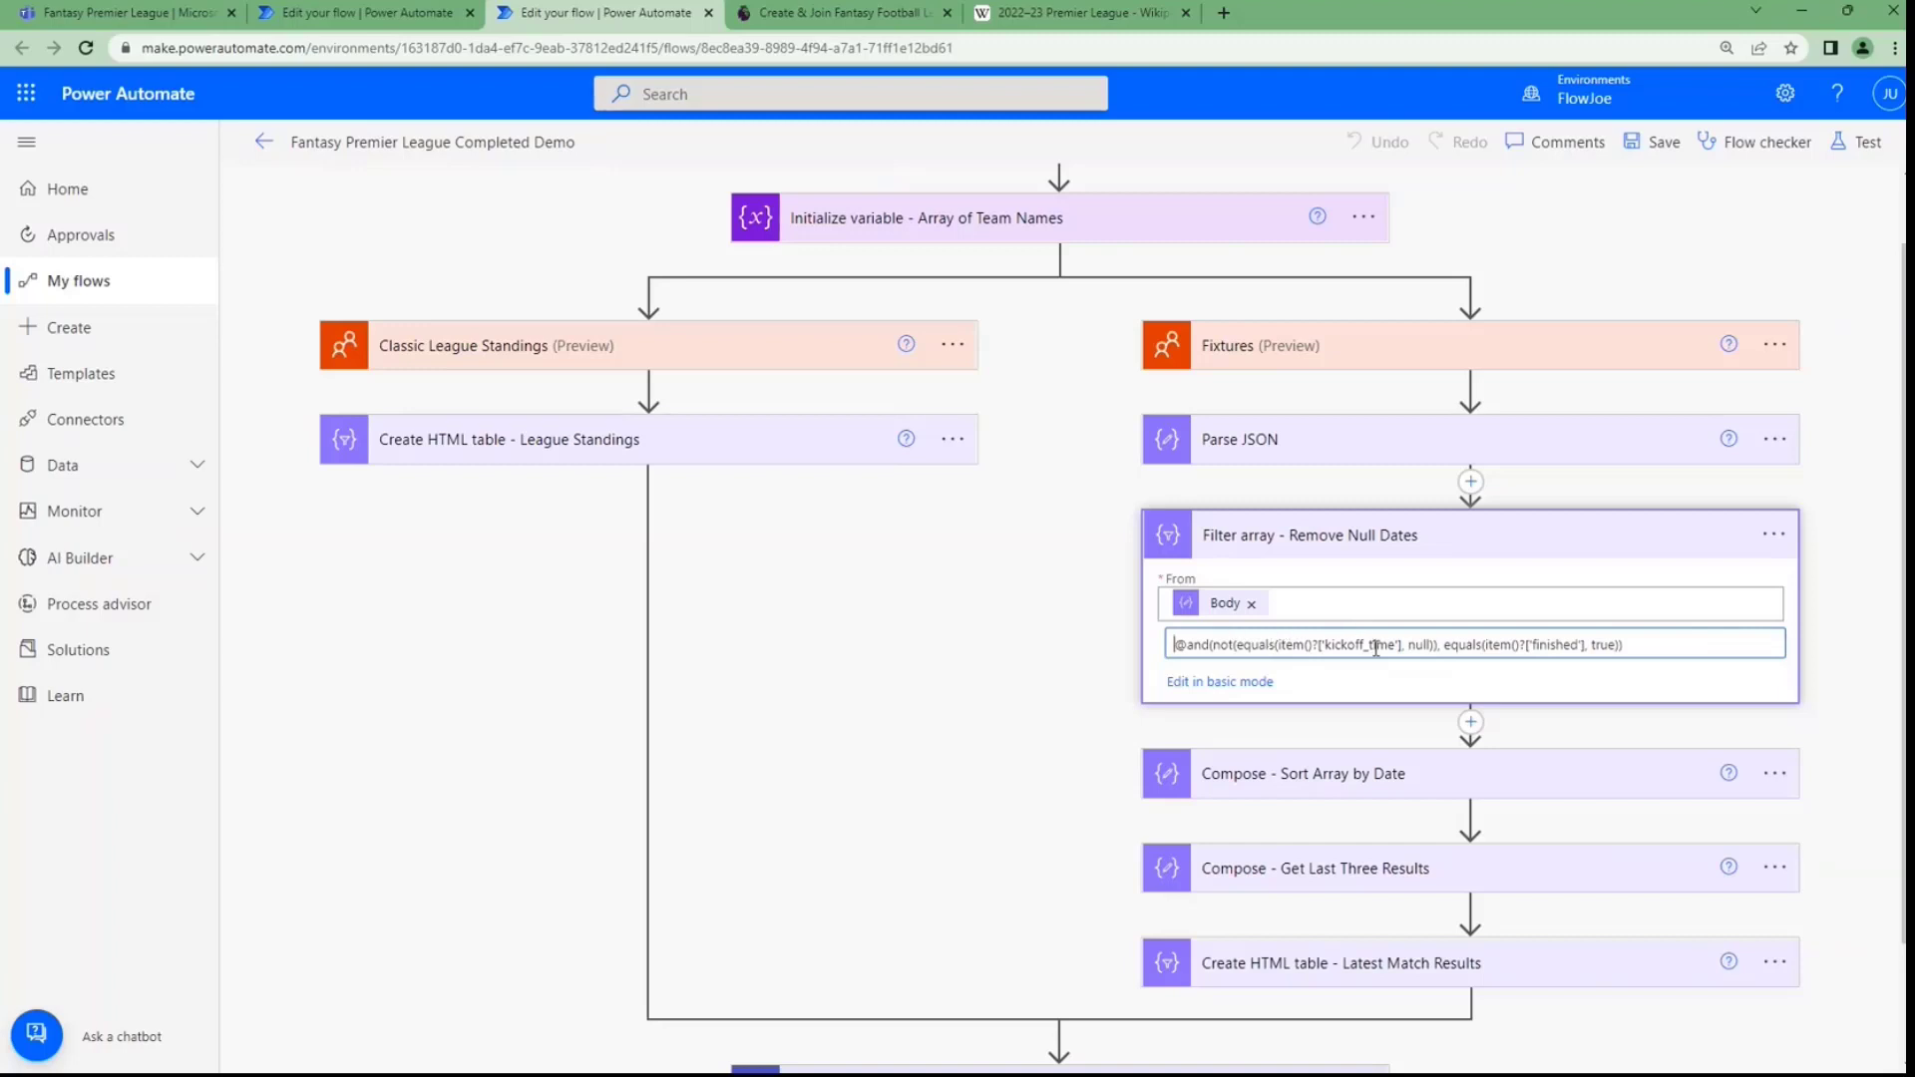
pyautogui.click(1431, 644)
pyautogui.write(')')
# Inspect the sort and reverse functions in the Compose - Sort Array by Date expression
pyautogui.click(1377, 788)
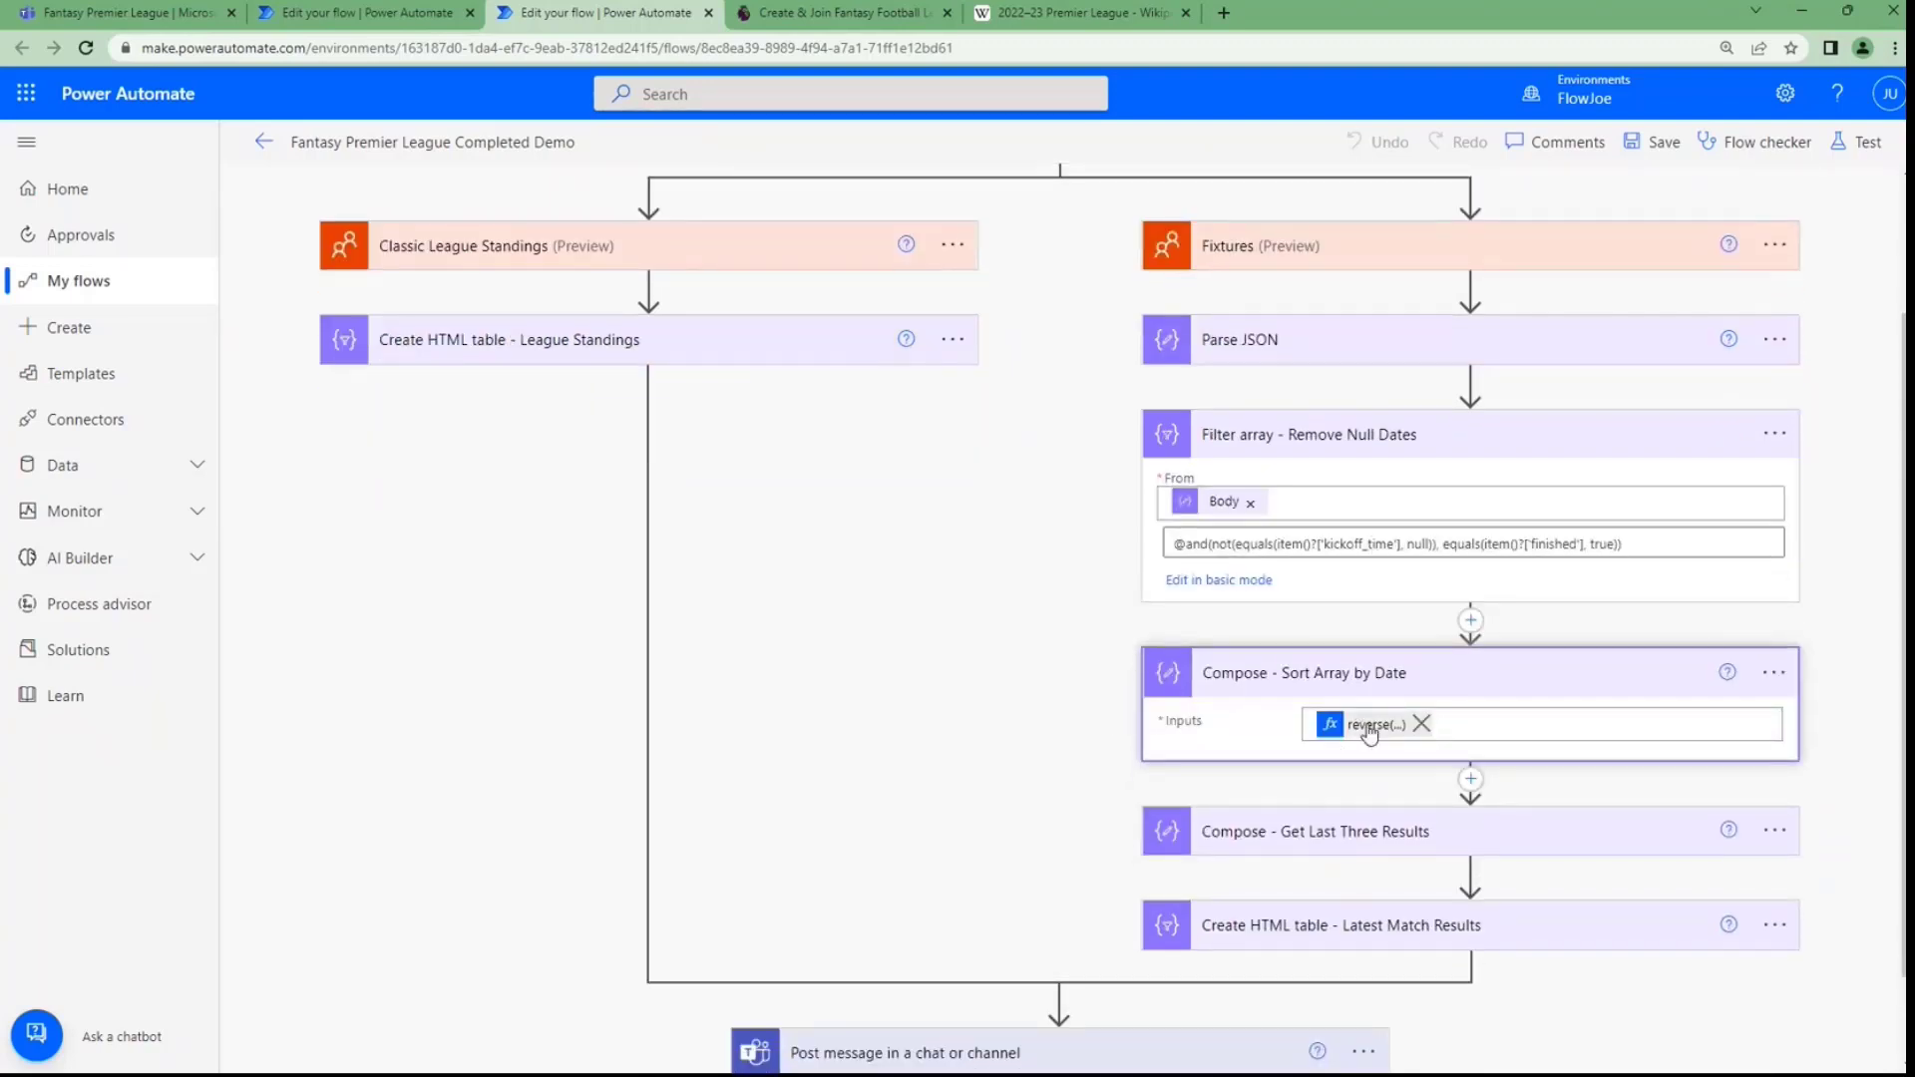
pyautogui.click(1370, 727)
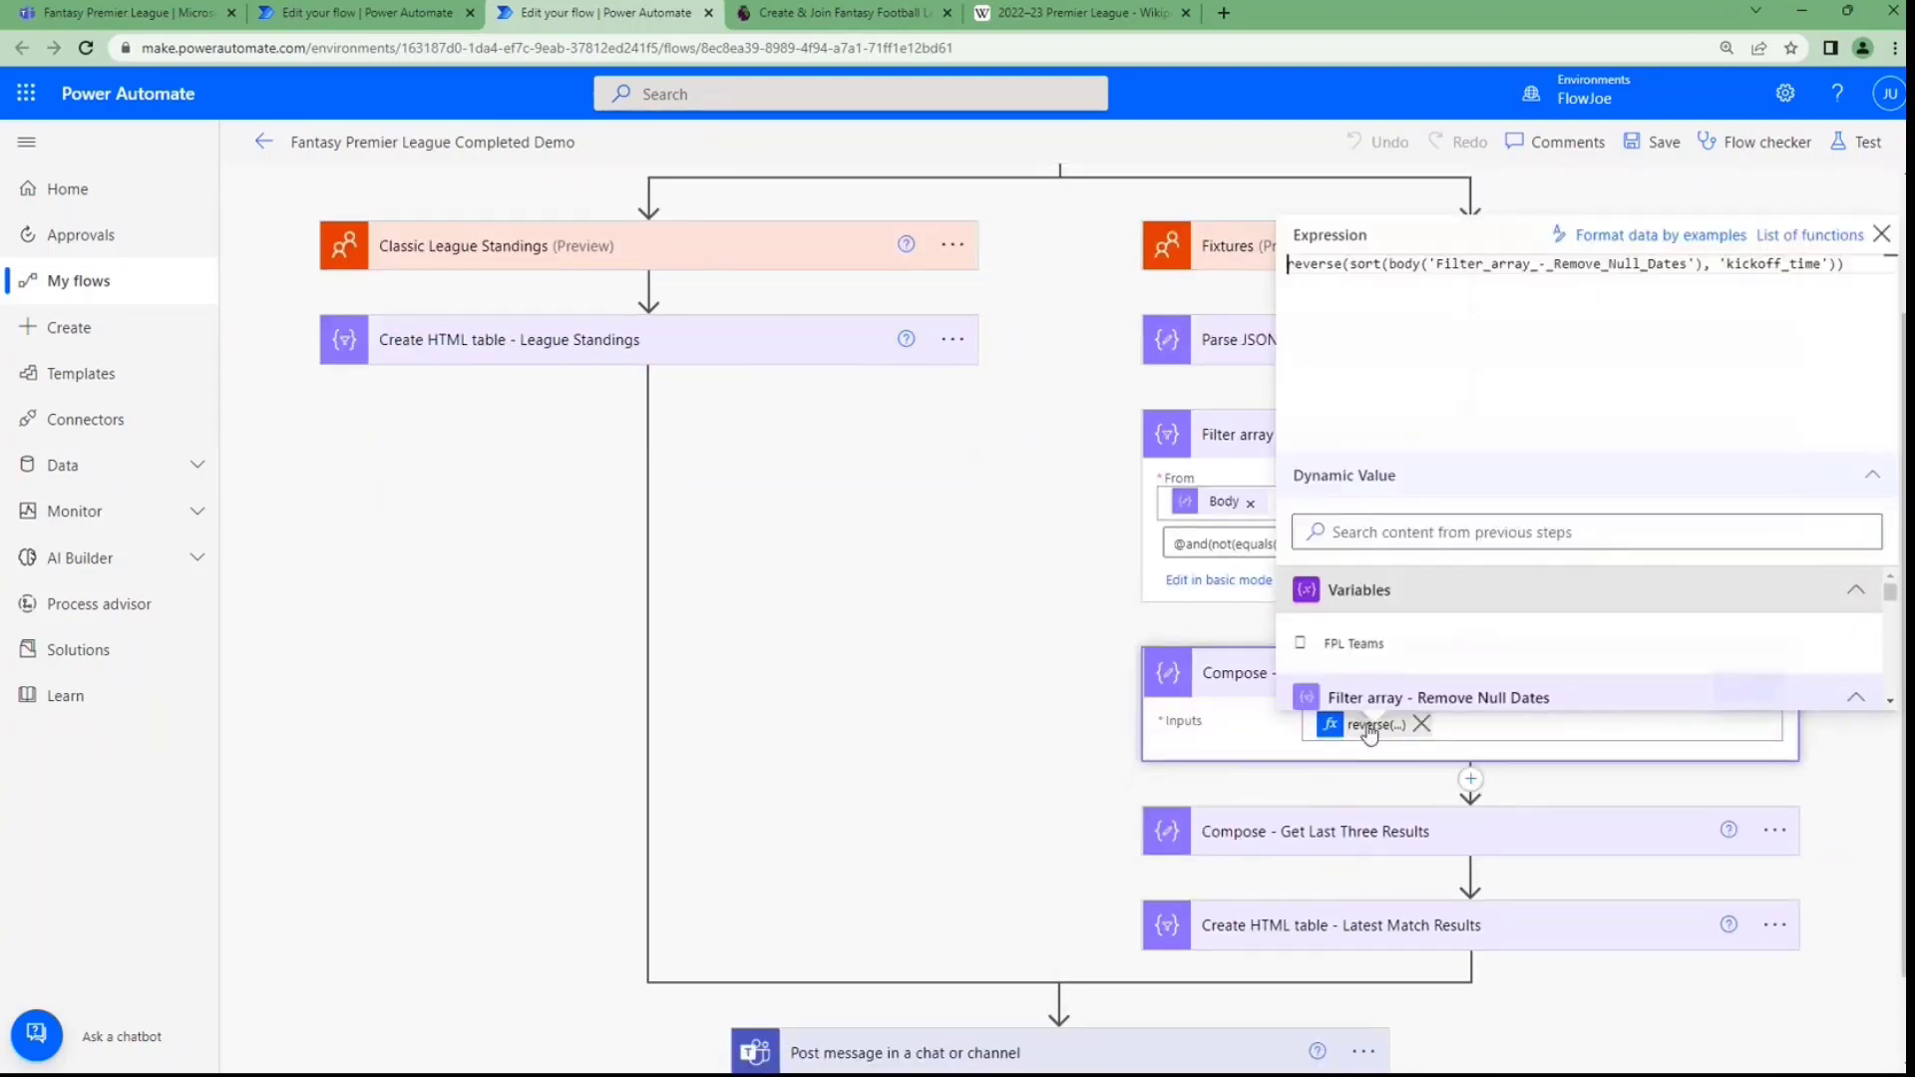
pyautogui.doubleClick(1365, 254)
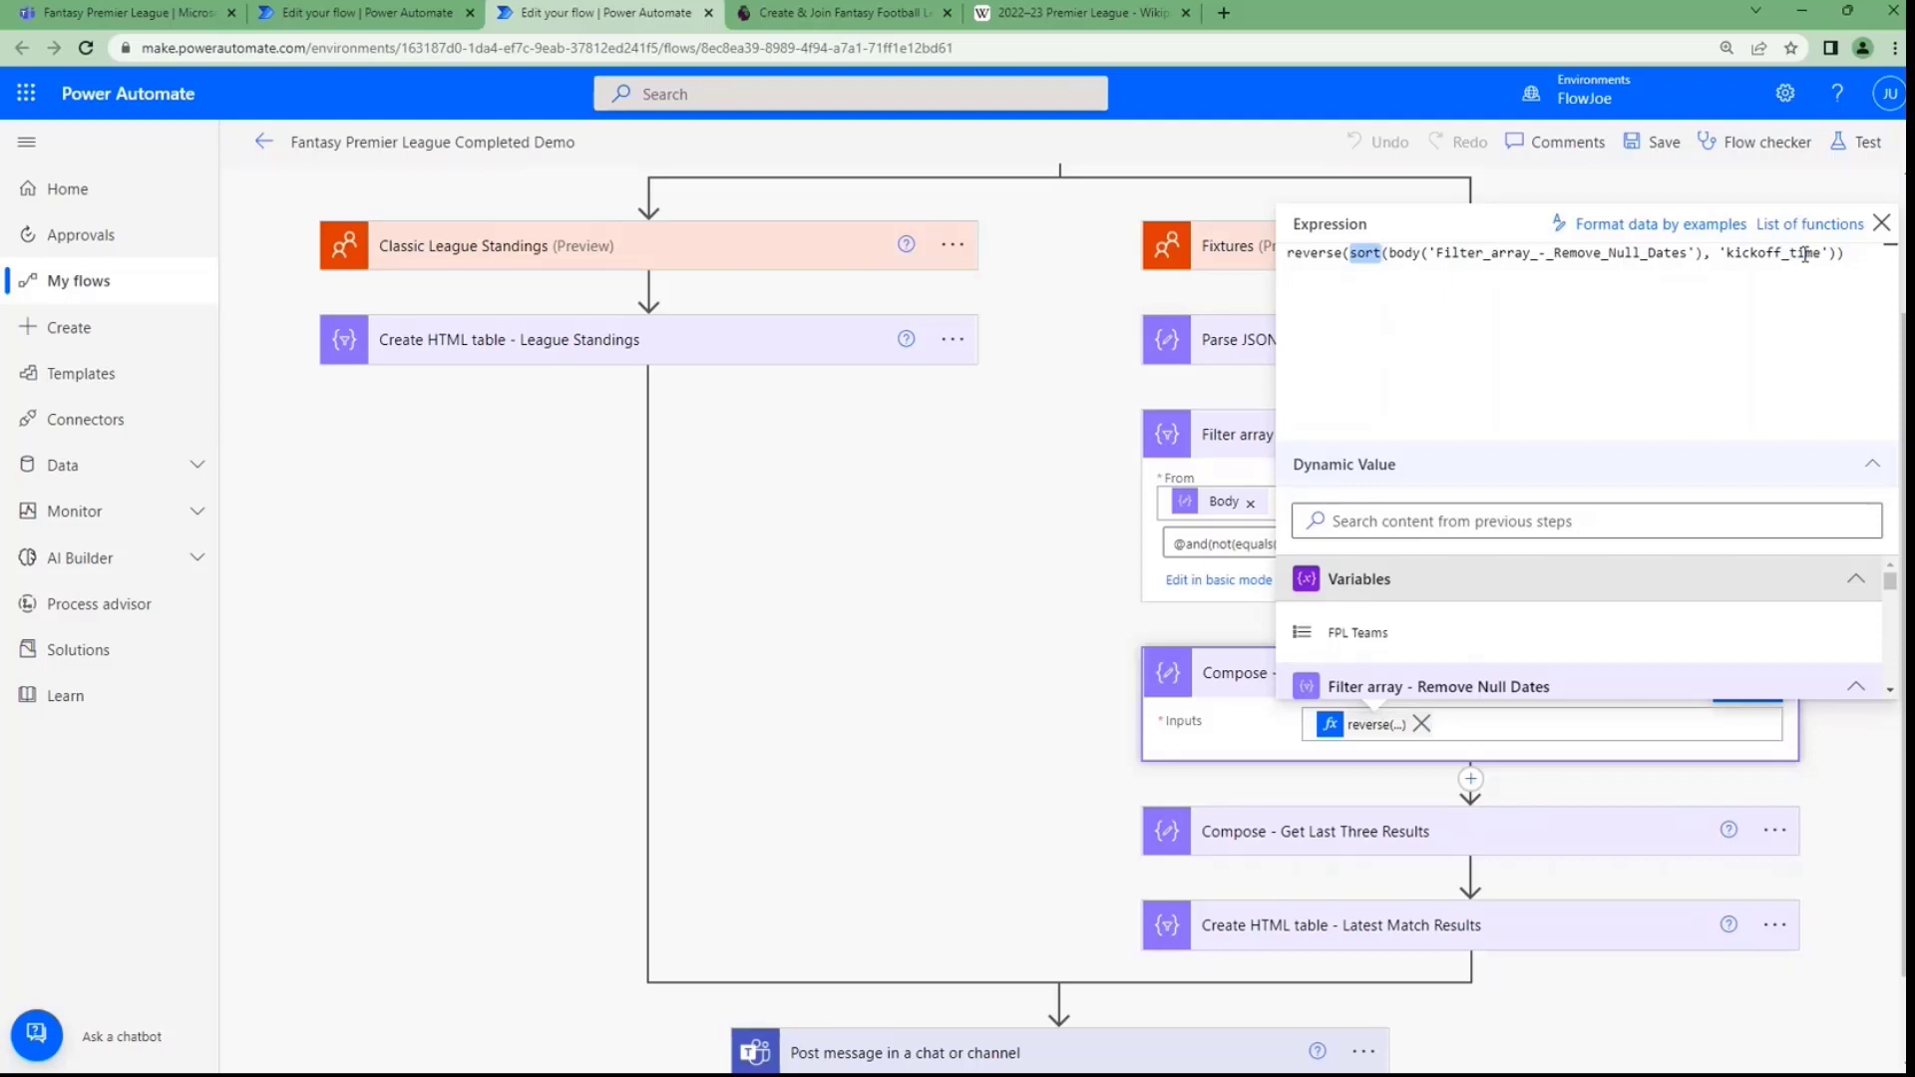
pyautogui.doubleClick(1323, 250)
pyautogui.click(1207, 774)
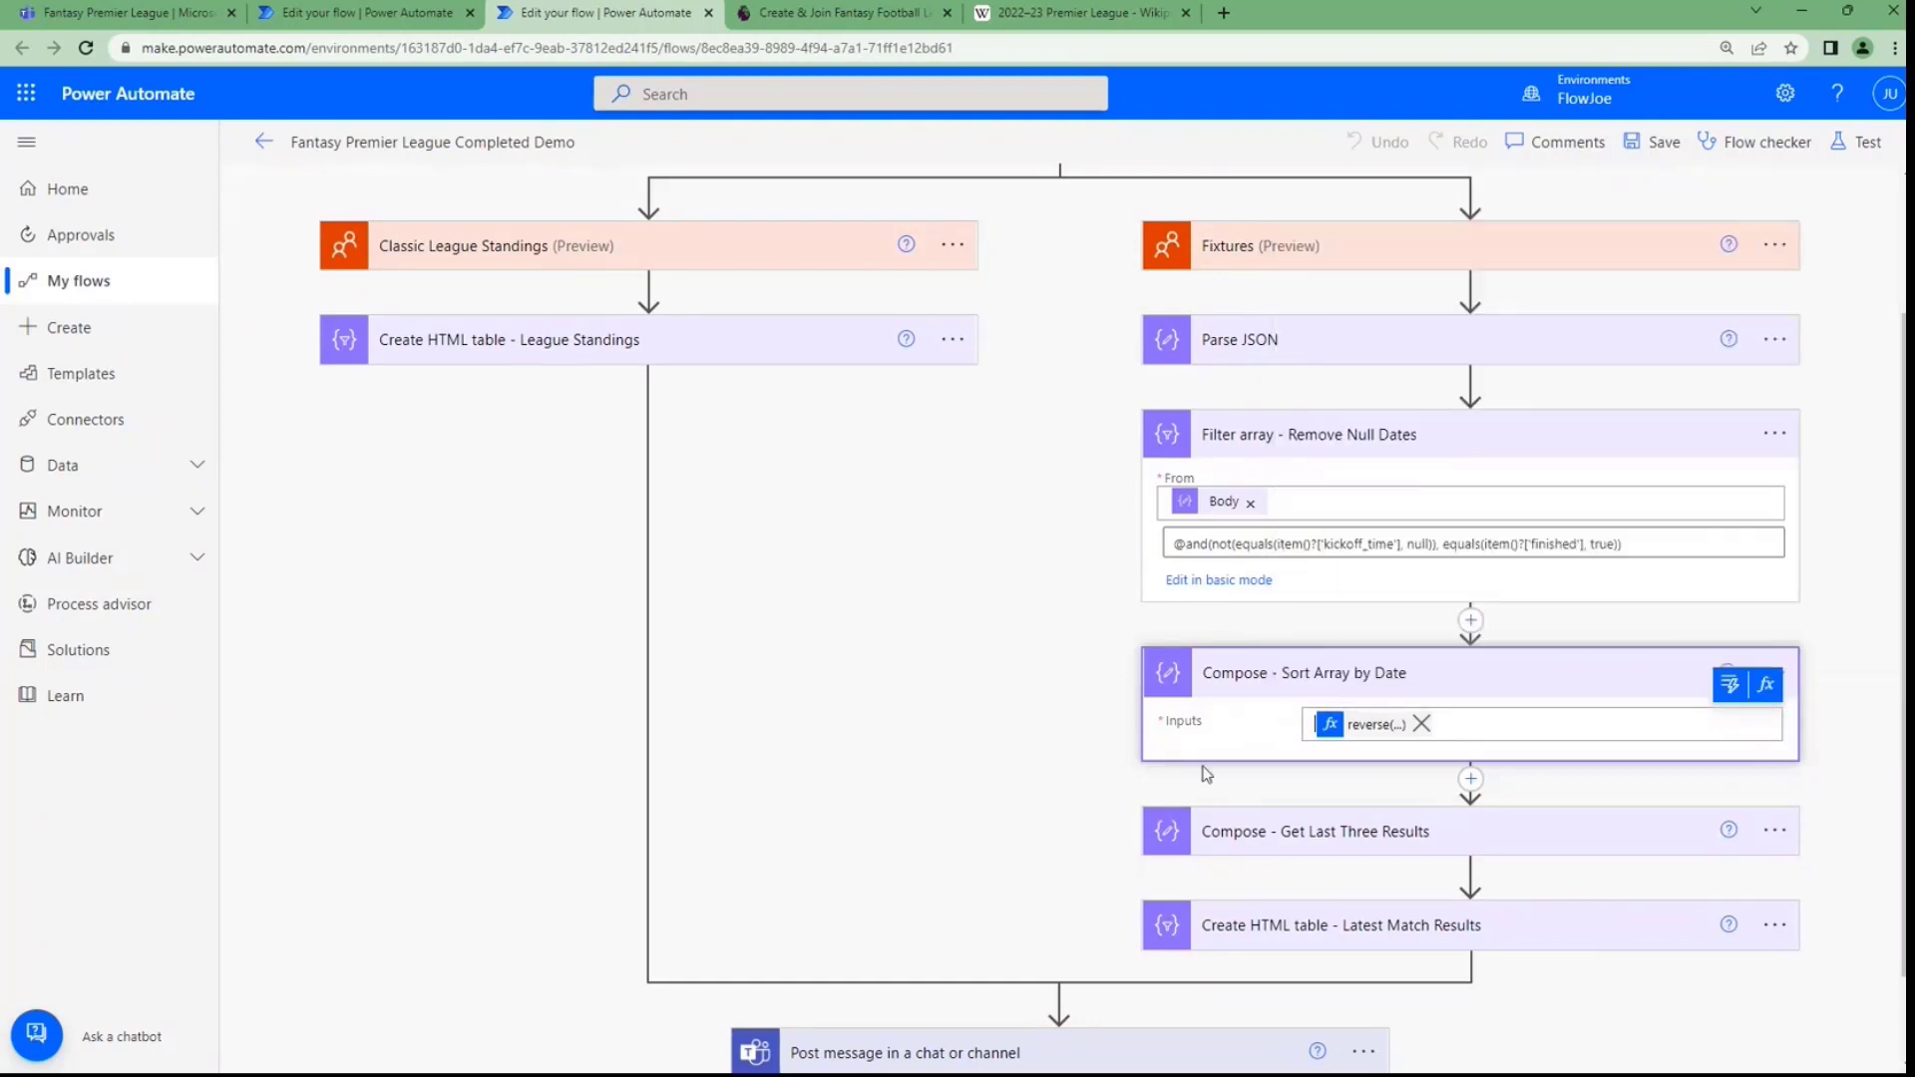
# Inspect the take expression in the Compose - Get Last Three Results action
pyautogui.click(1326, 838)
pyautogui.scroll(-2, 1038, 675)
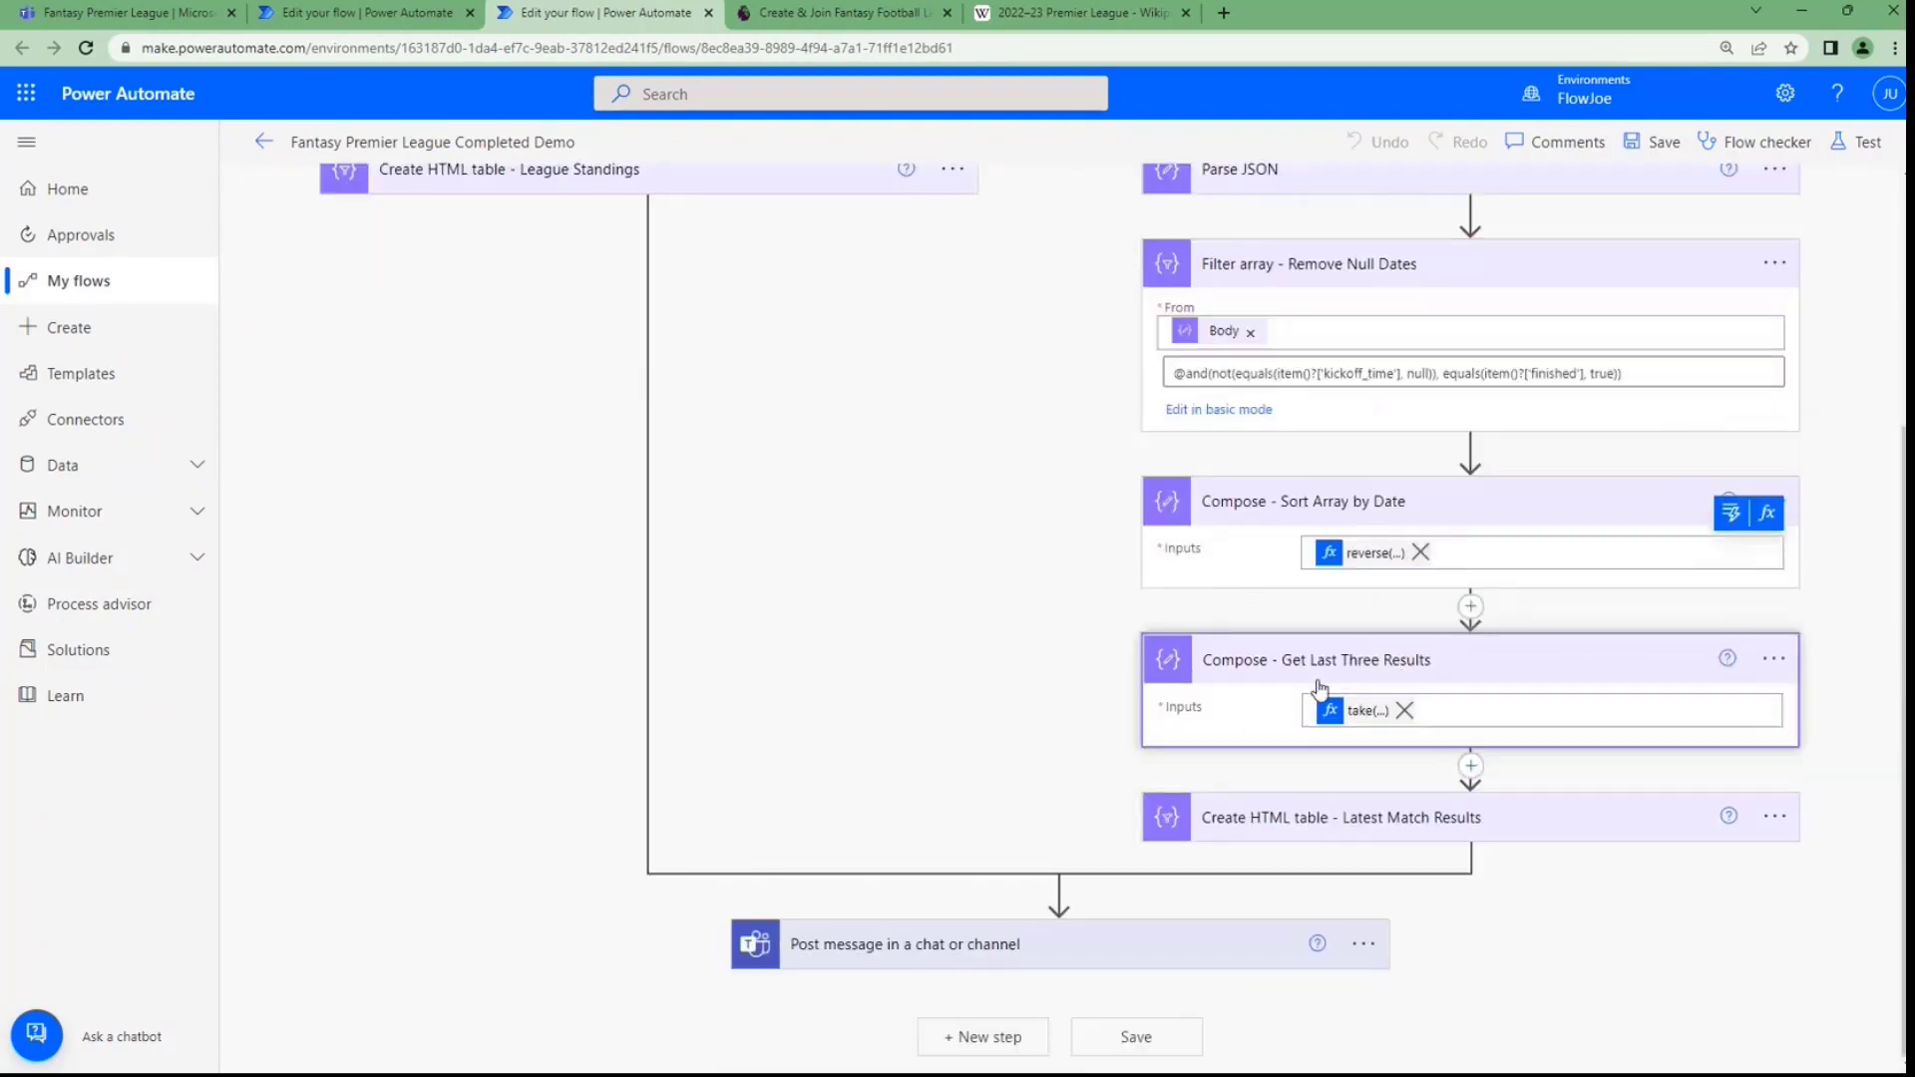
pyautogui.click(1360, 712)
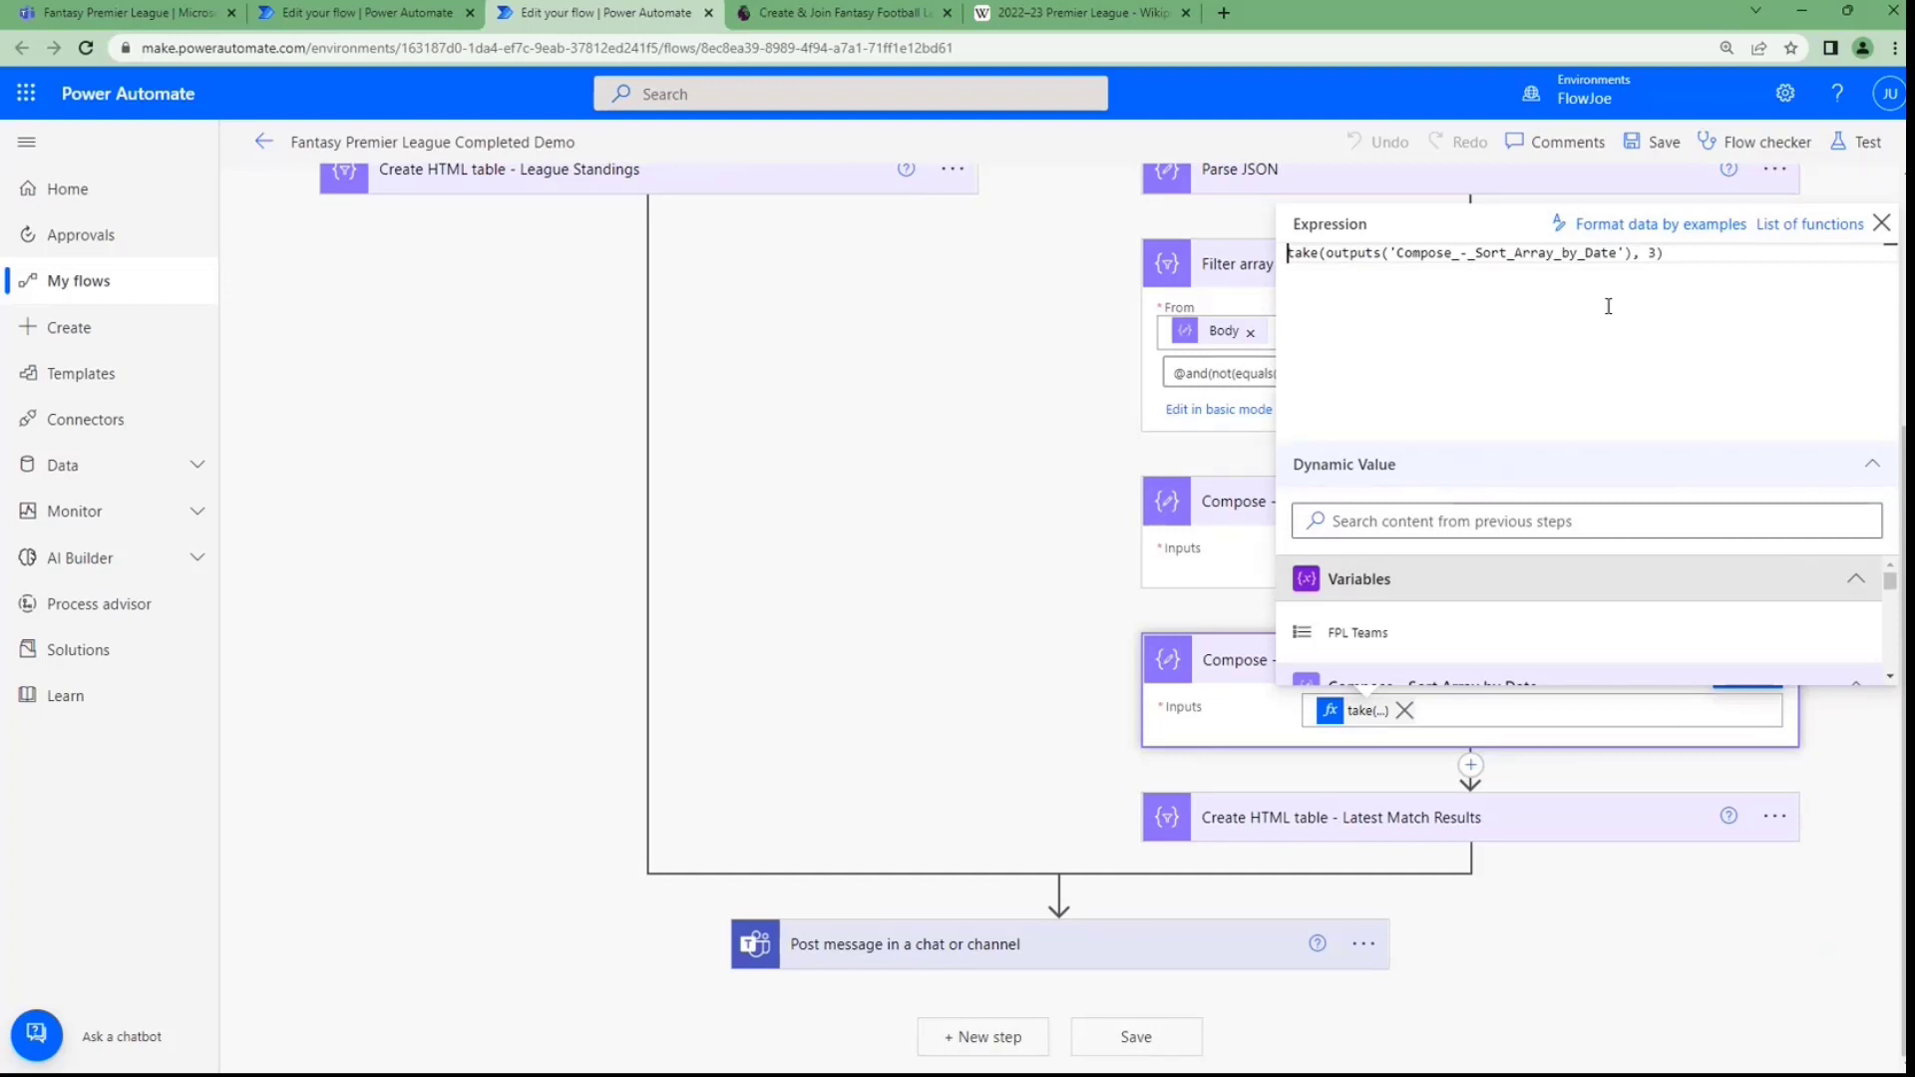
# Examine the Latest Match Results HTML table columns, including how the Home Team expression looks up team names from the FPL Teams variable
pyautogui.click(1441, 824)
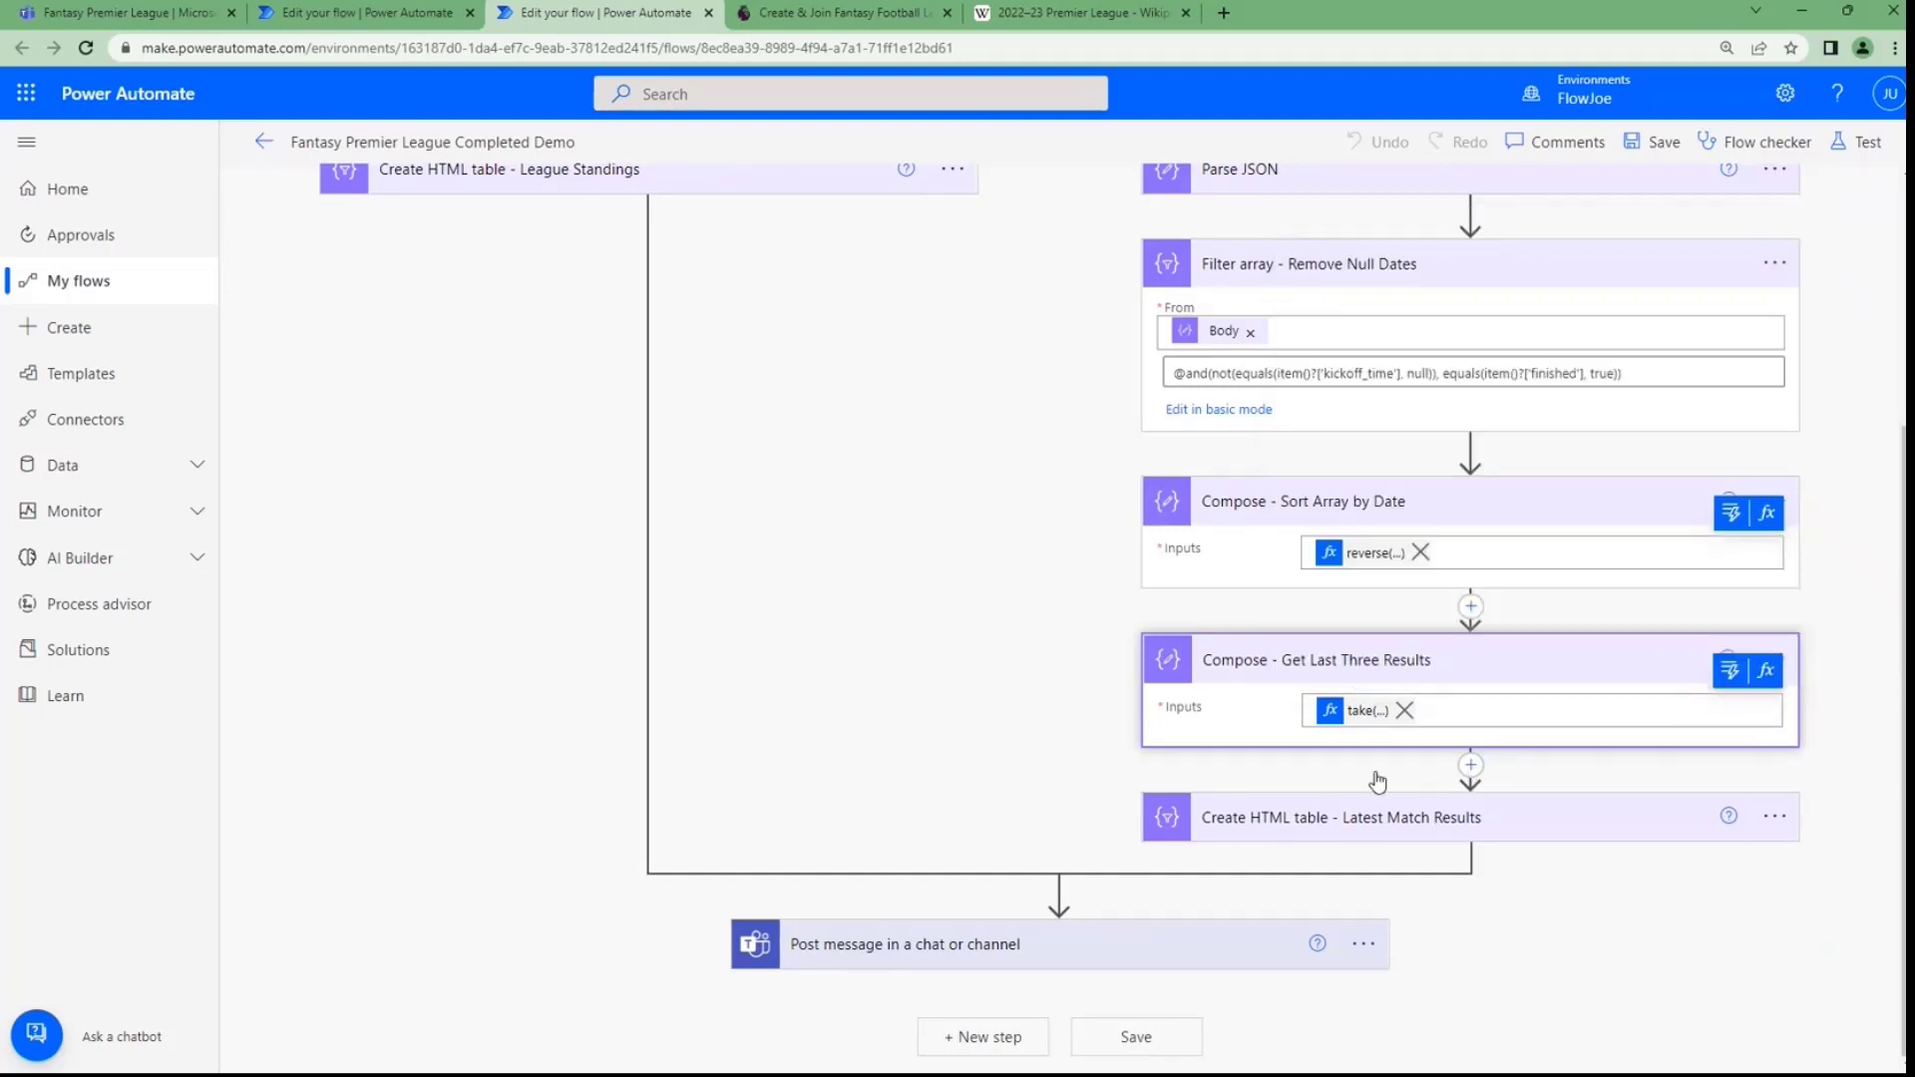
pyautogui.scroll(-4, 1107, 565)
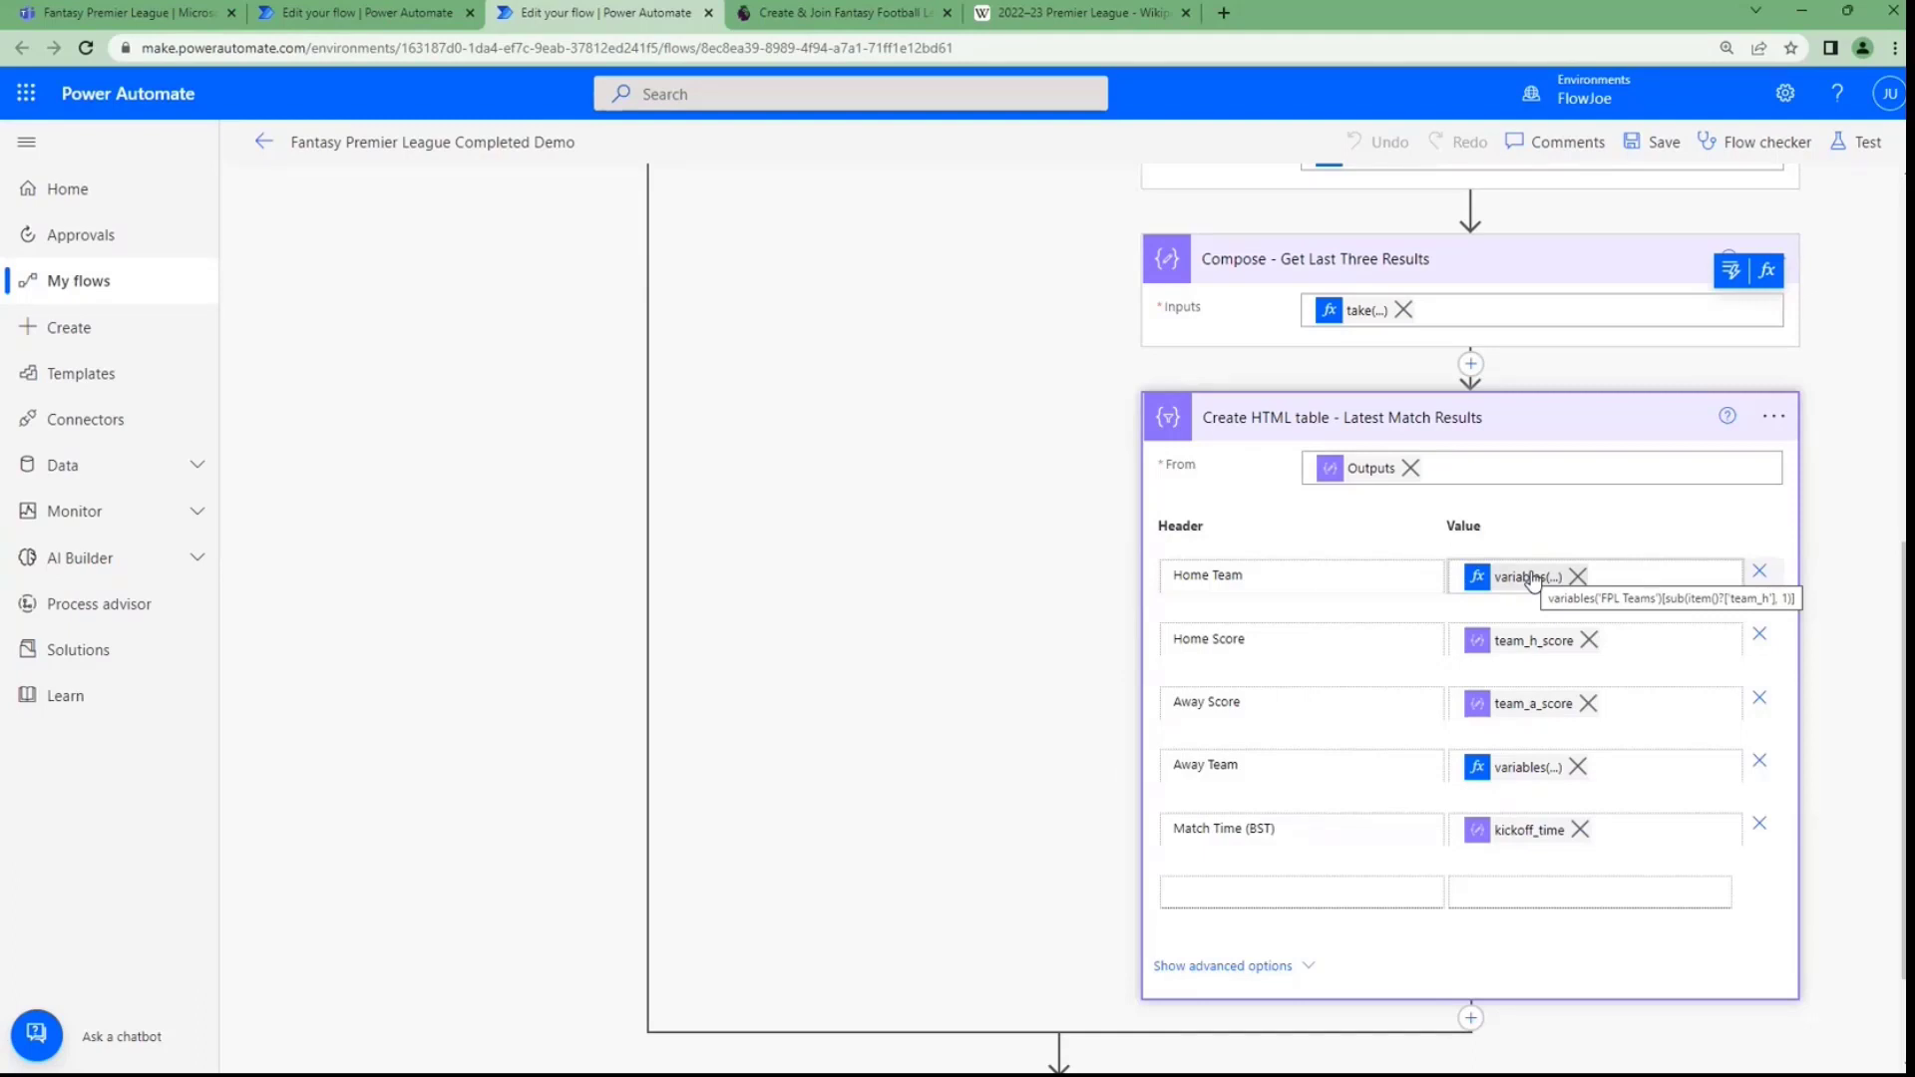
pyautogui.click(1533, 580)
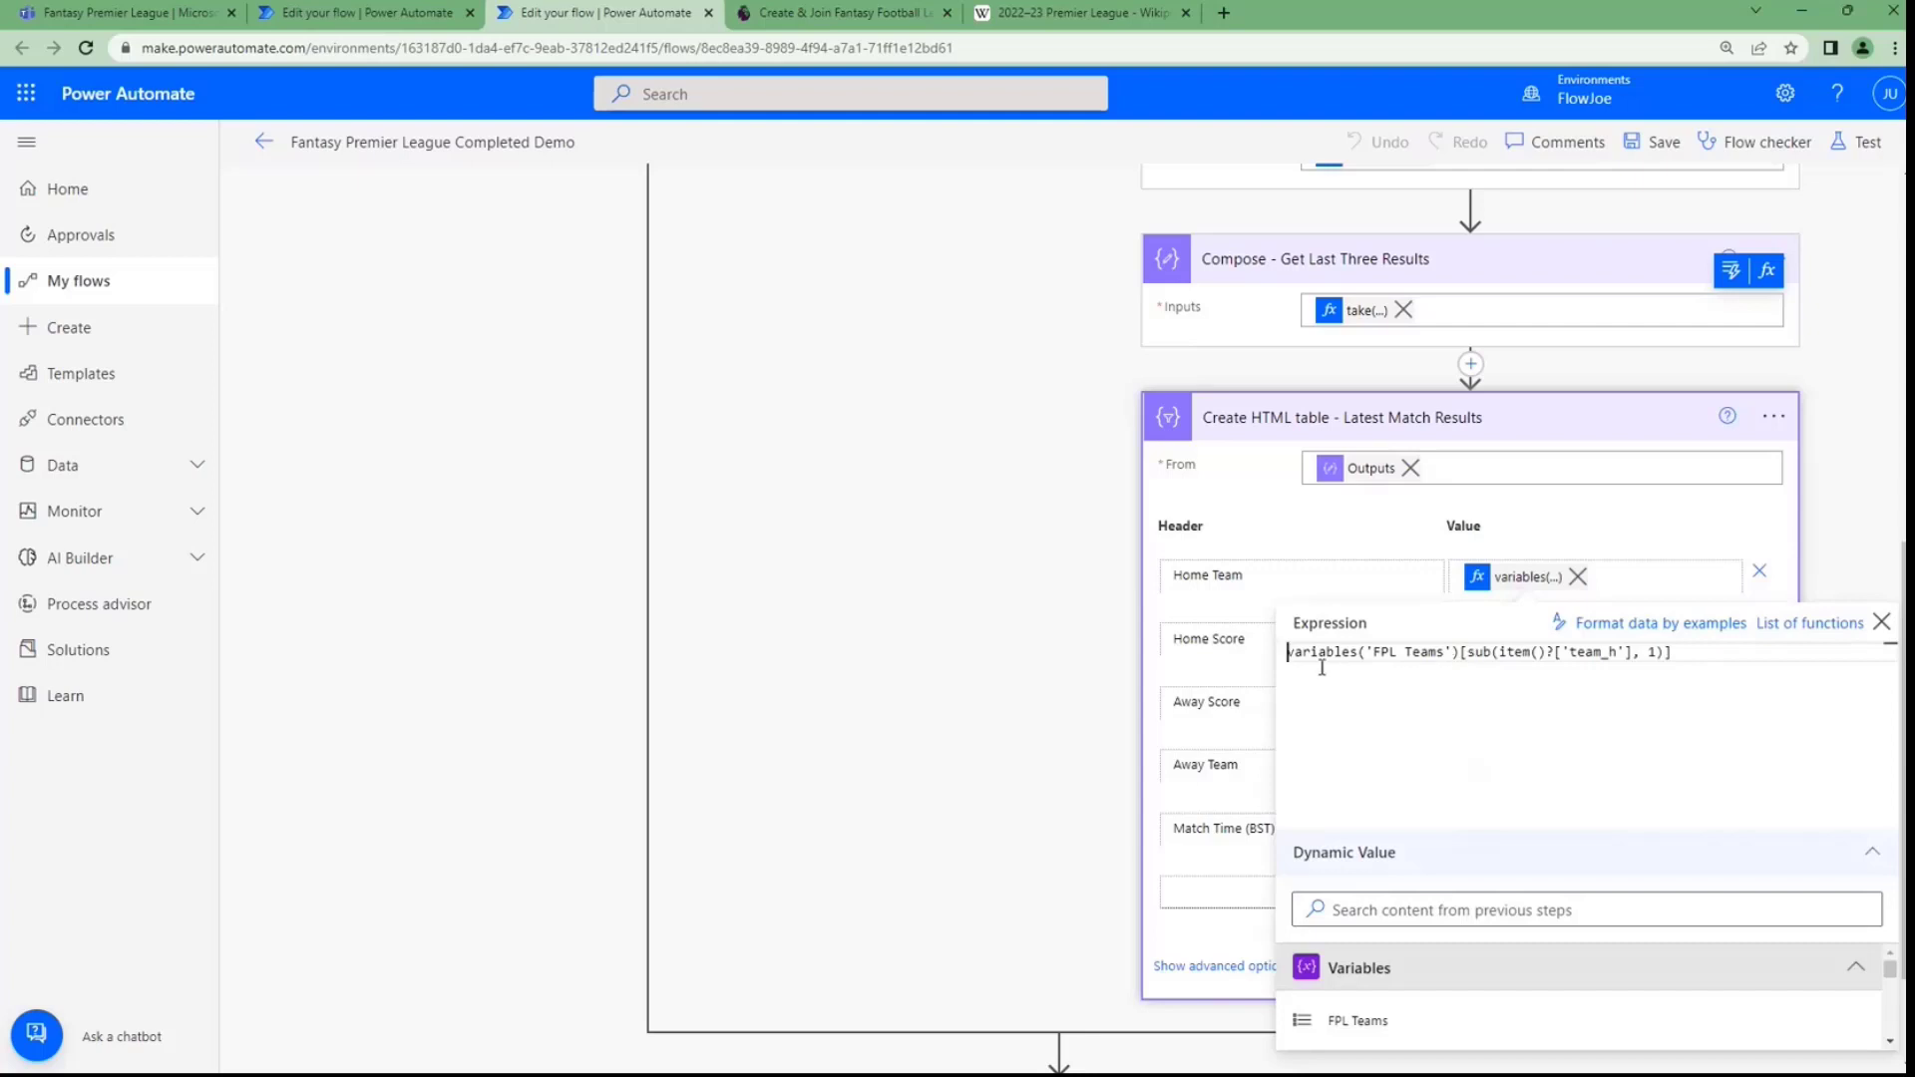
pyautogui.doubleClick(1484, 651)
pyautogui.moveTo(1500, 652); pyautogui.dragTo(1636, 653)
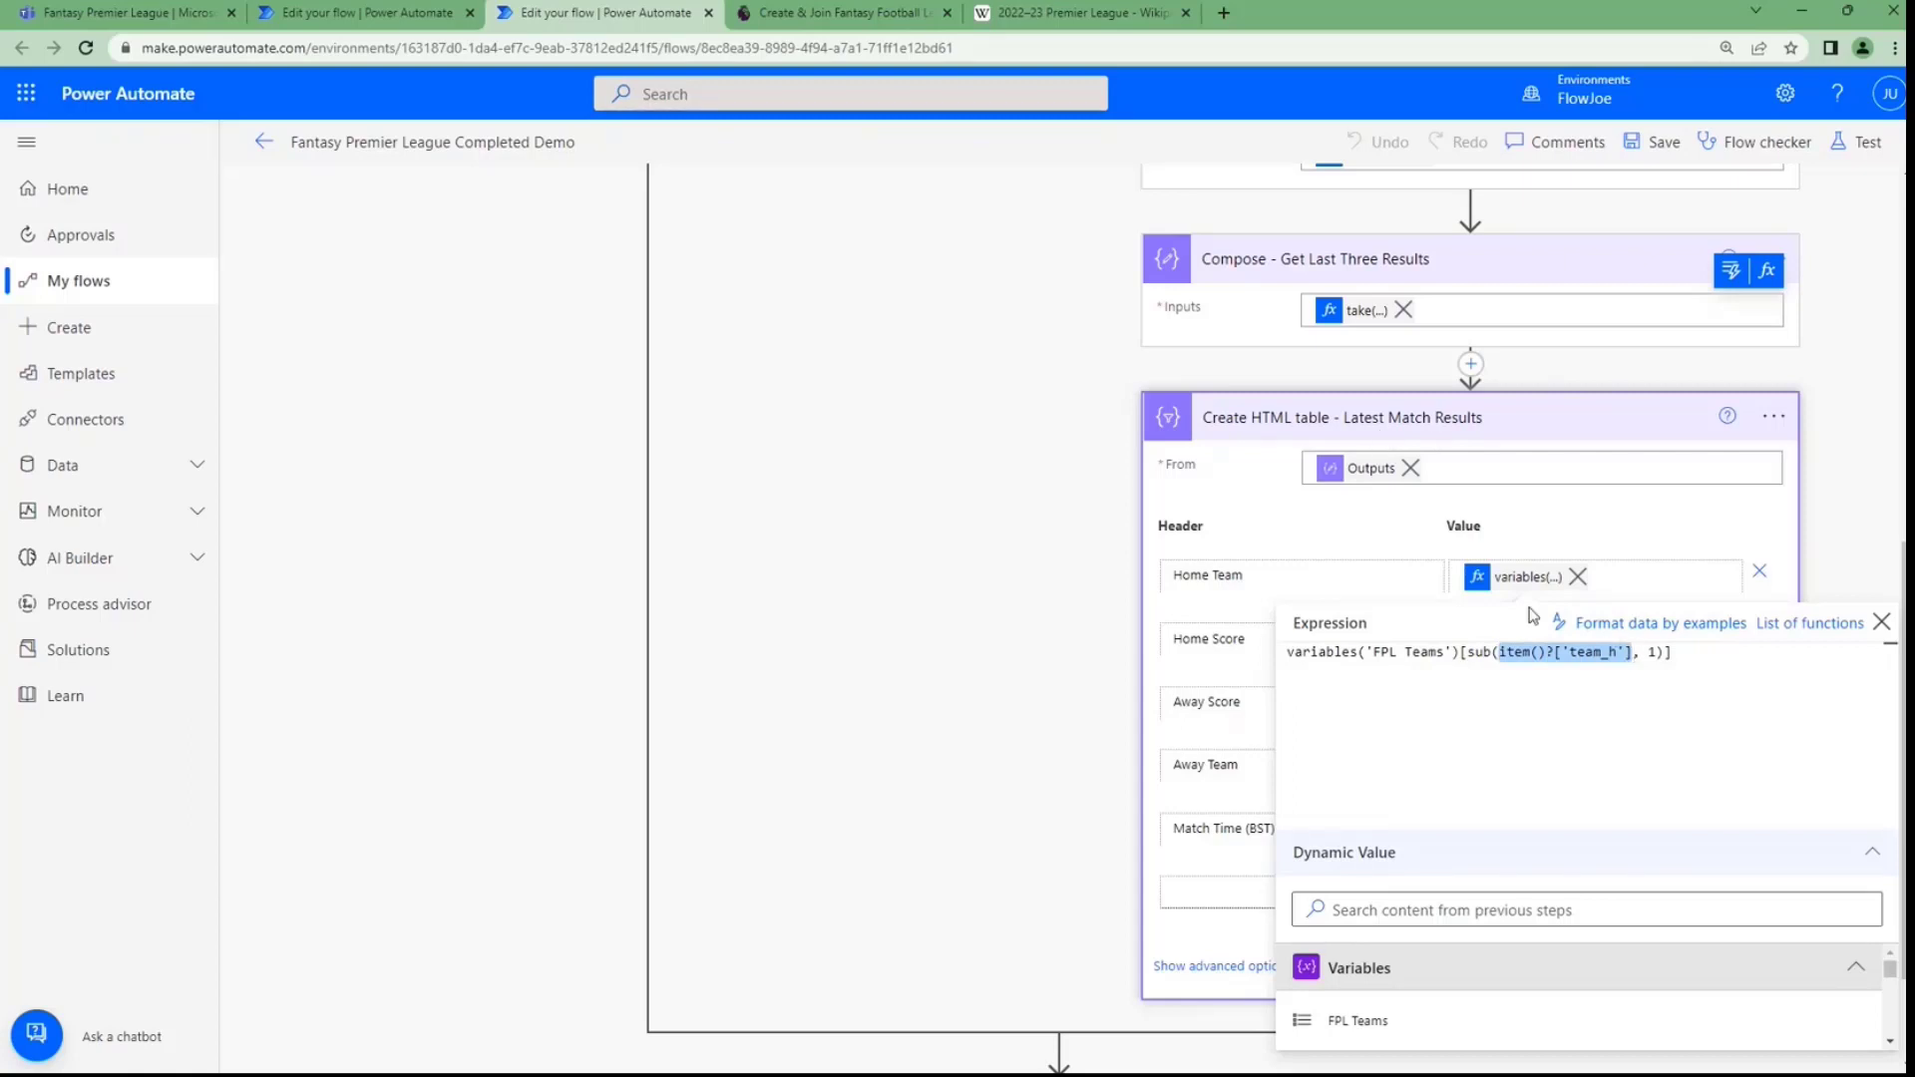
pyautogui.click(1651, 653)
pyautogui.doubleClick(1653, 652)
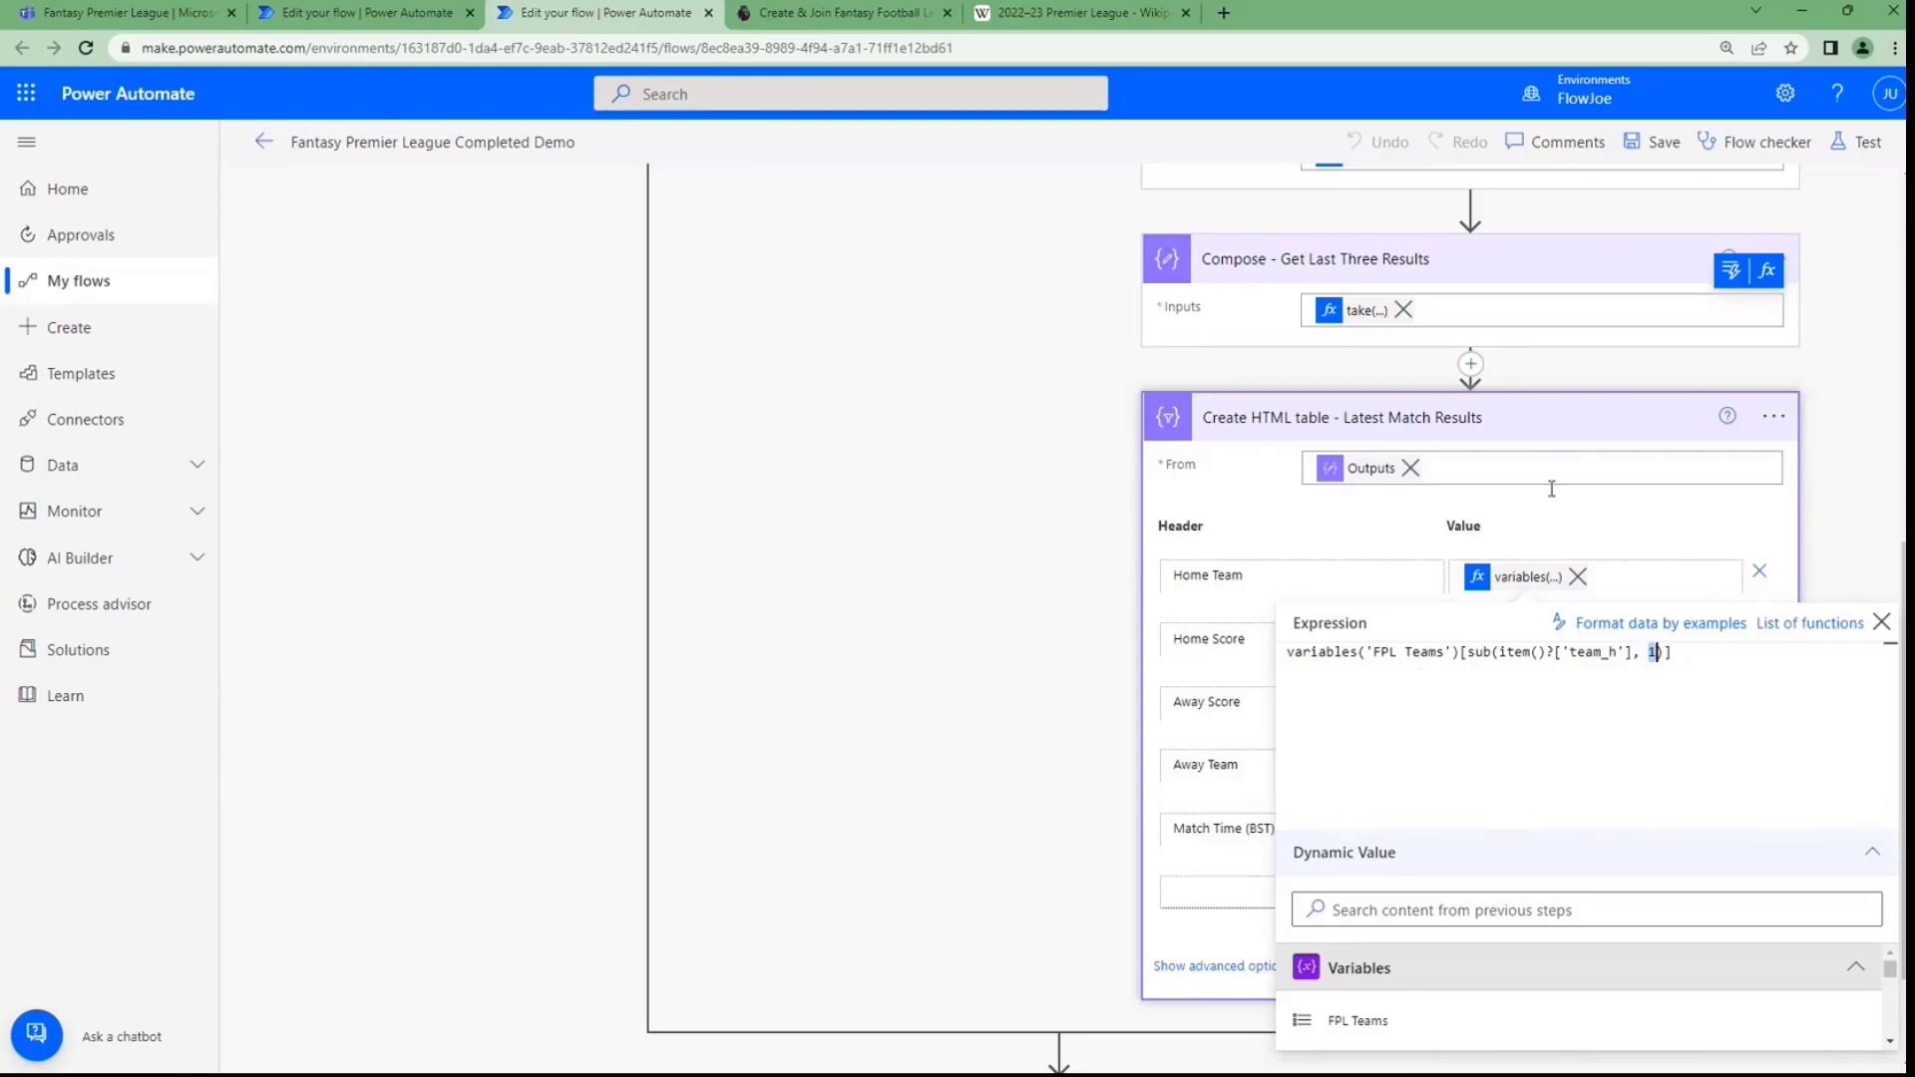
pyautogui.click(1558, 527)
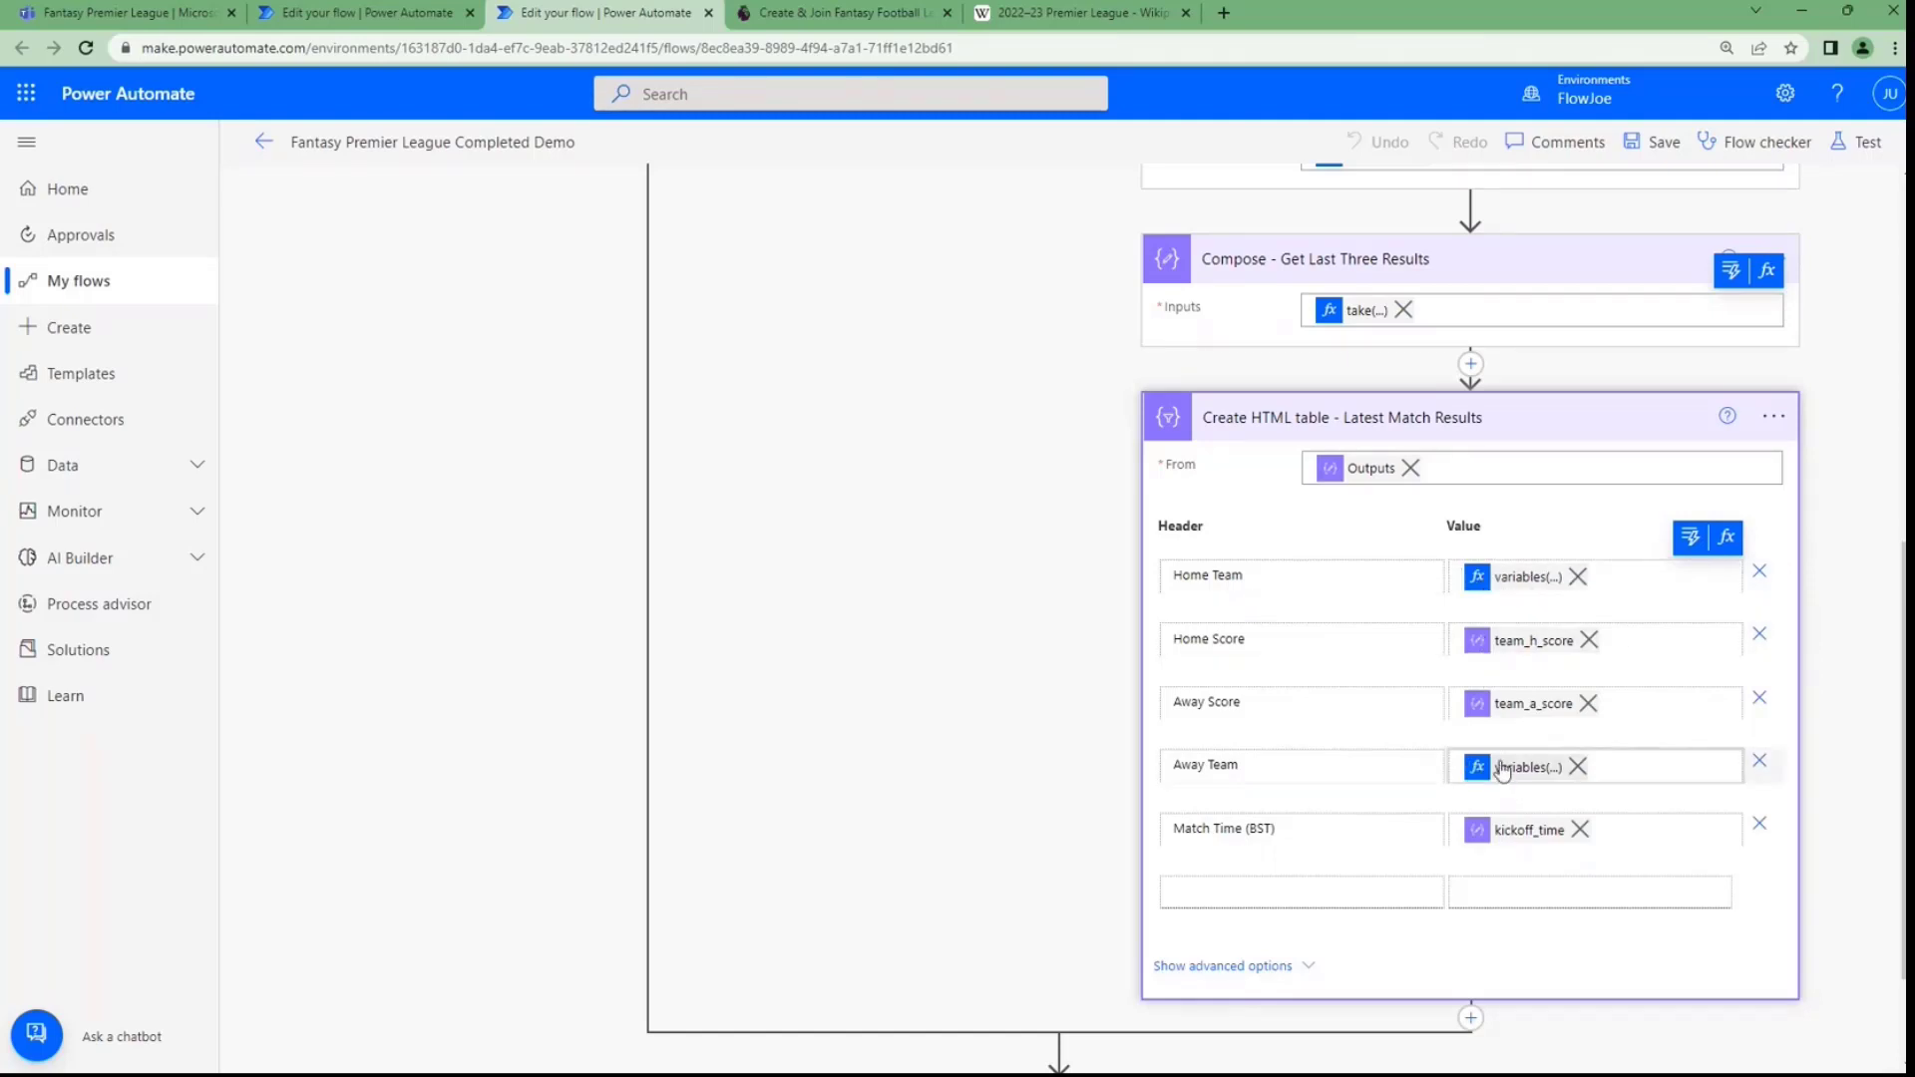
pyautogui.scroll(-2, 932, 663)
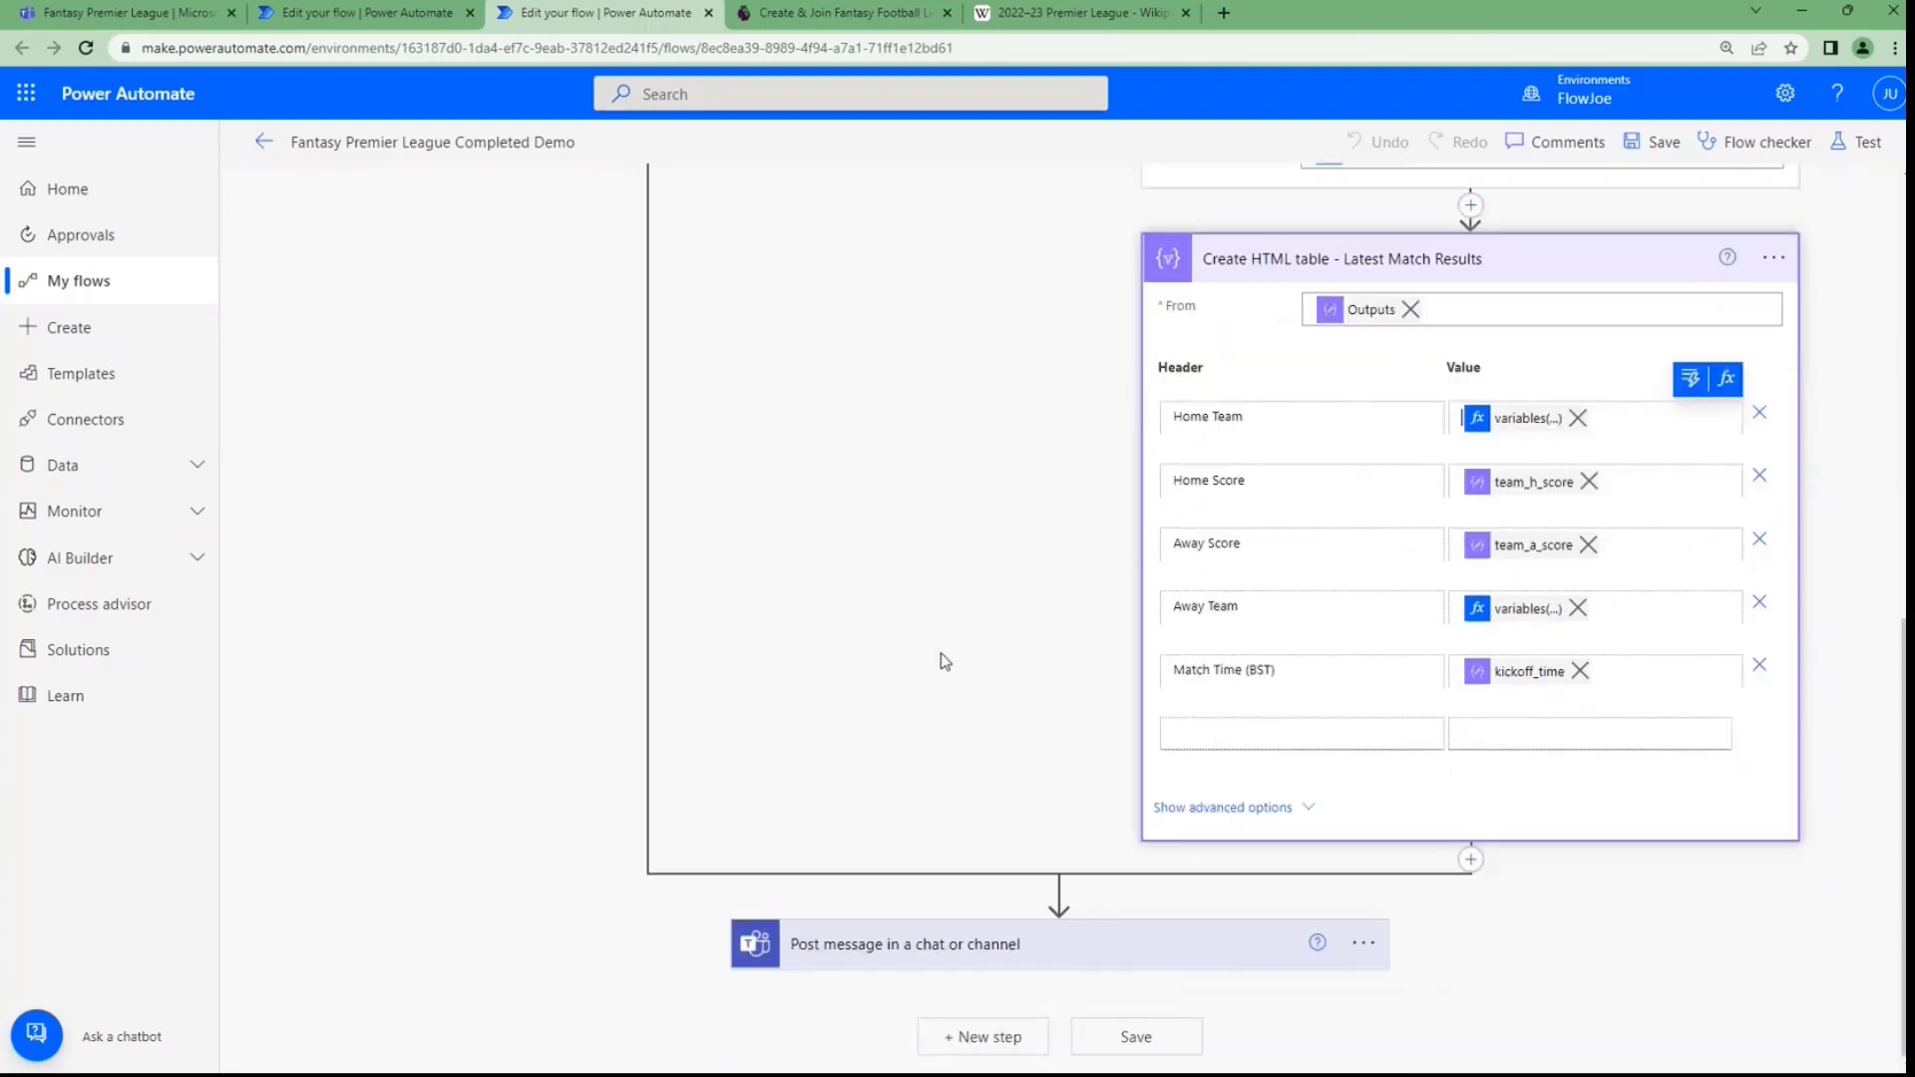
# Examine the Post message in a chat or channel action's settings and the formatDateTime expression in its message
pyautogui.click(989, 961)
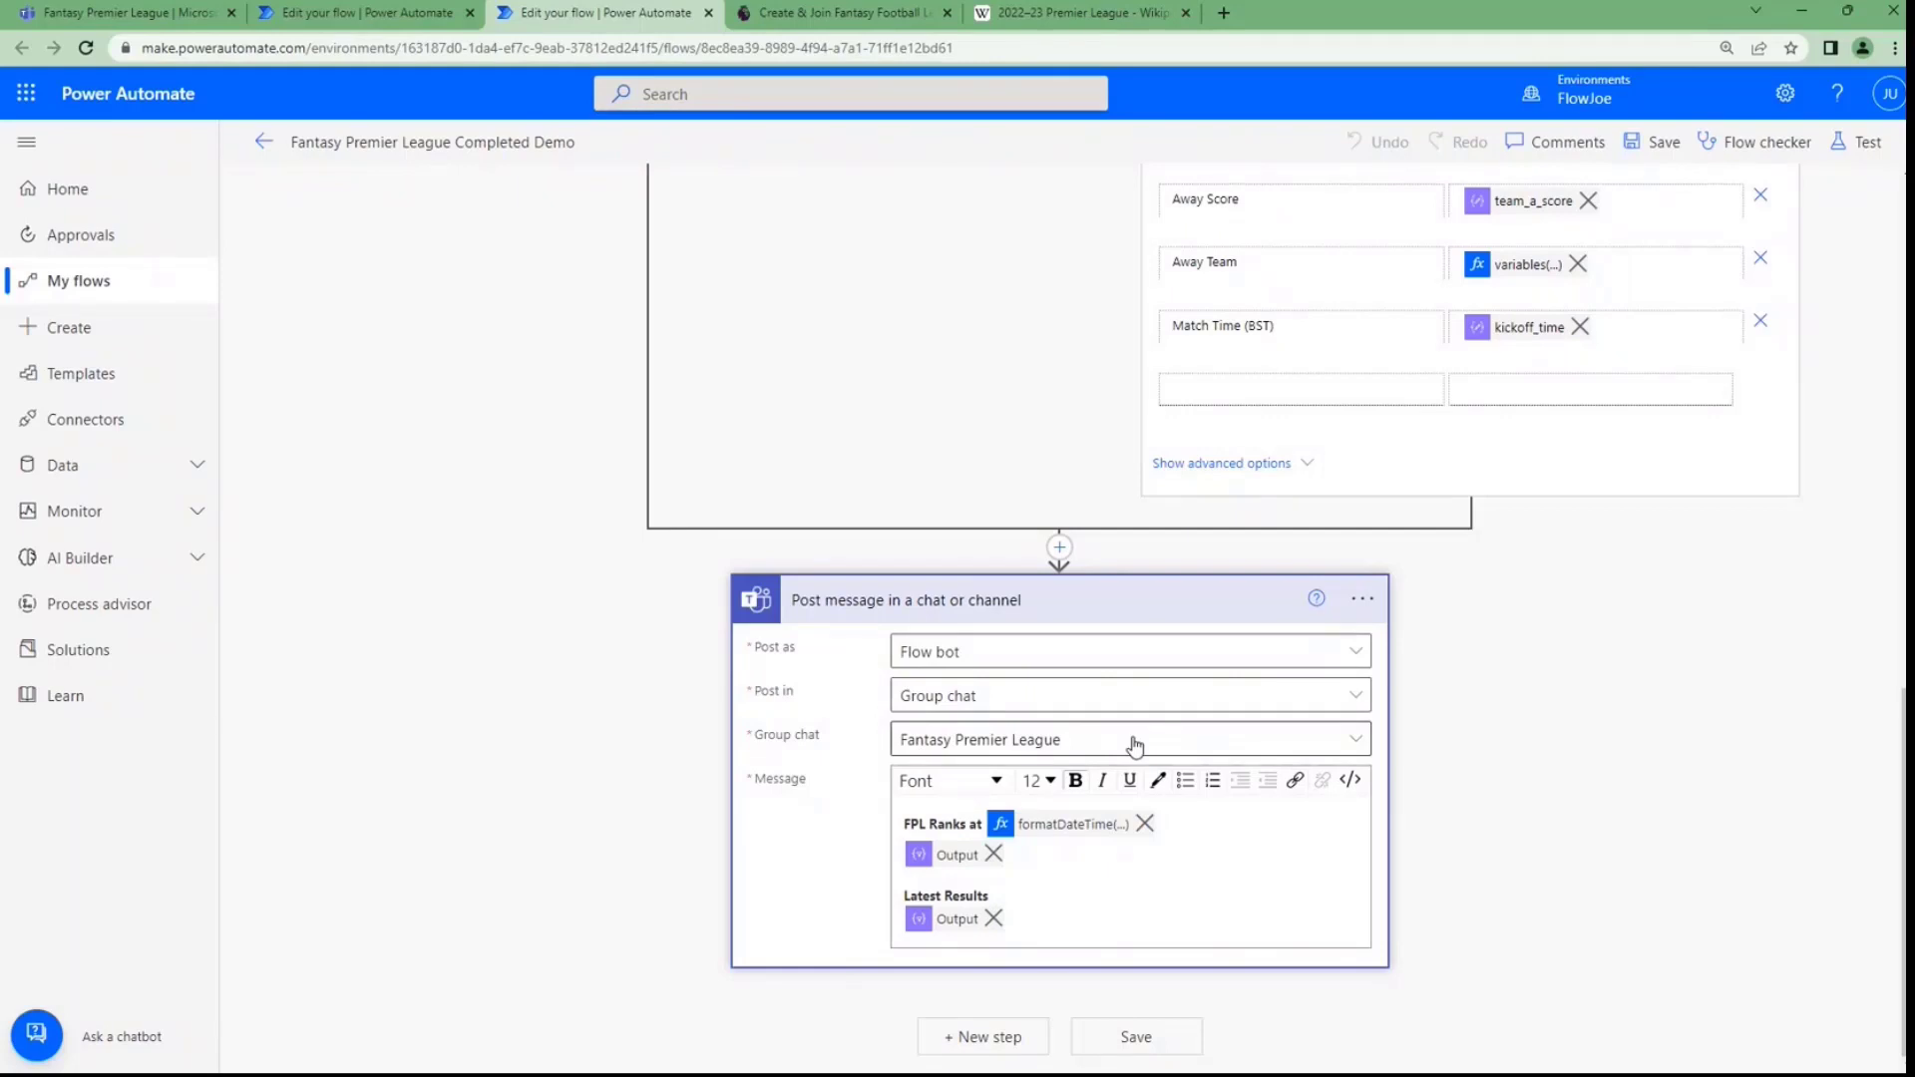
pyautogui.press('Tab')
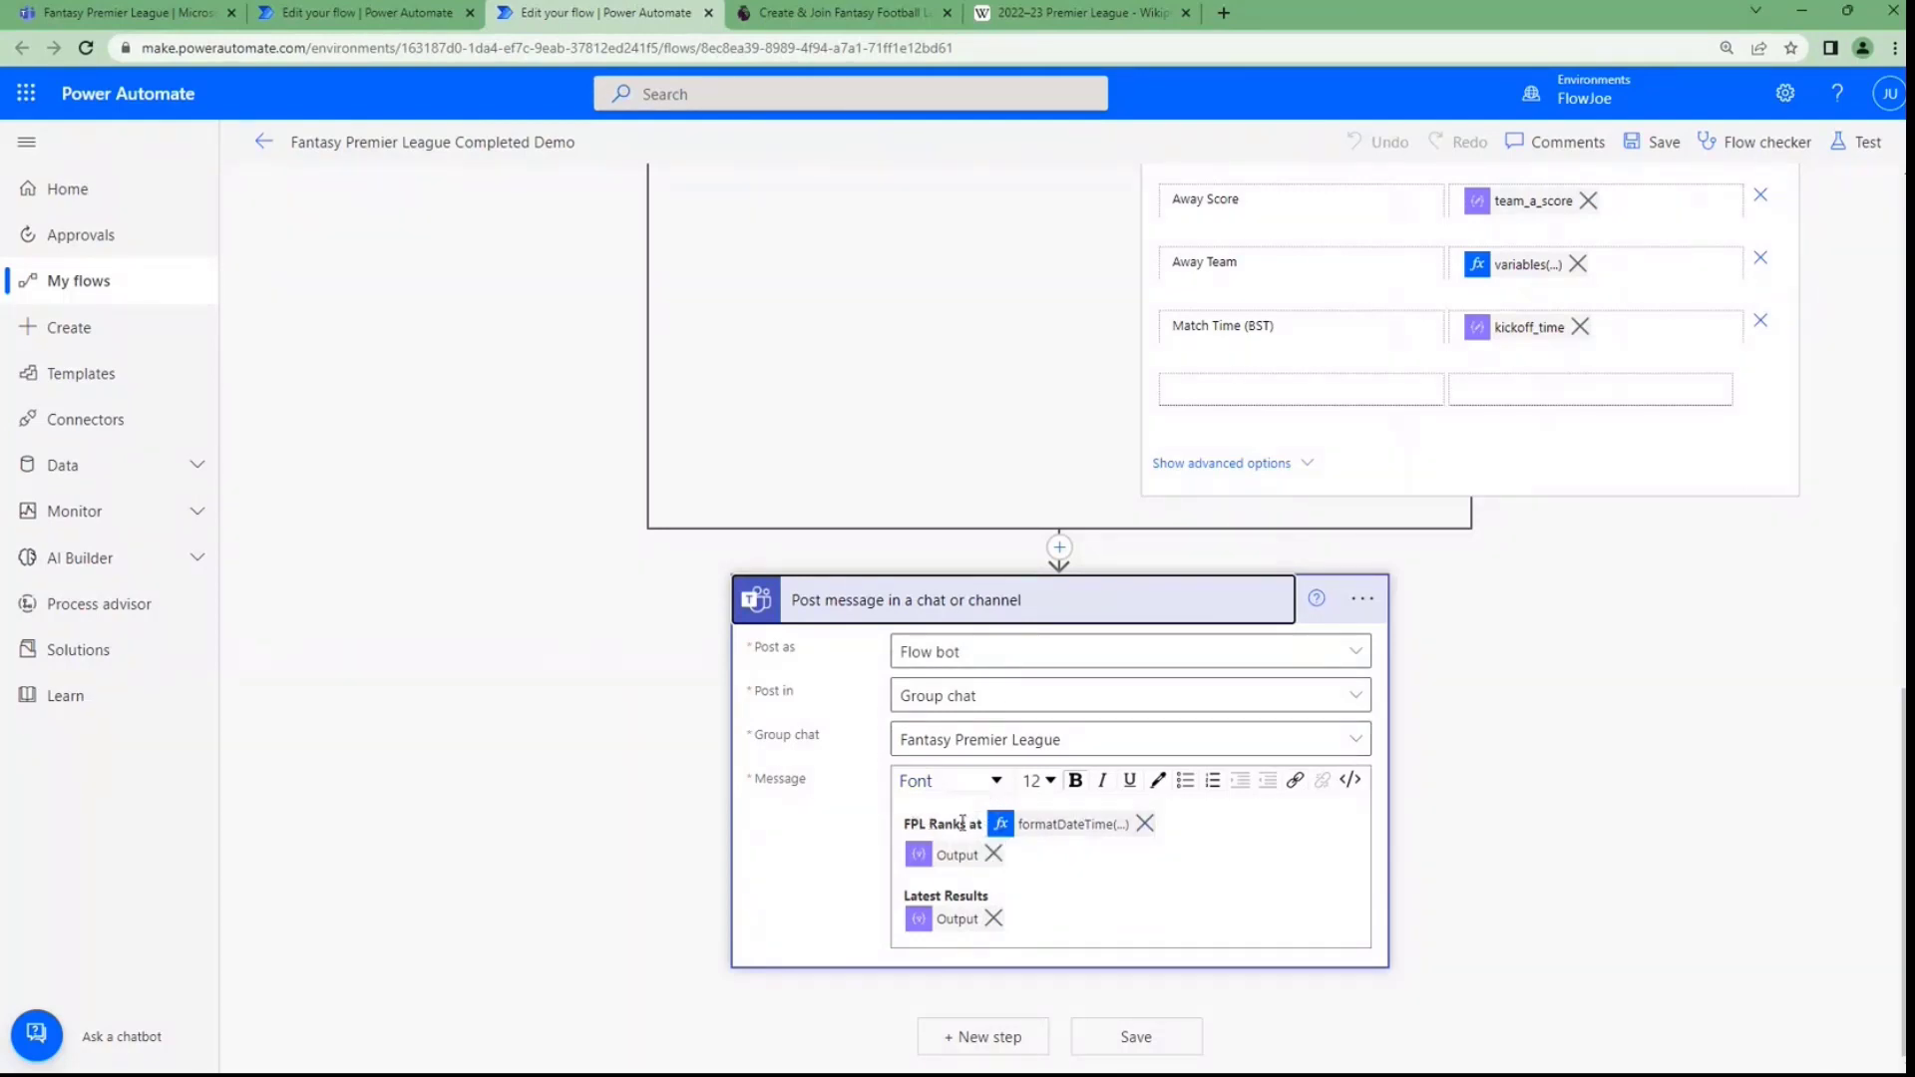
pyautogui.click(1068, 824)
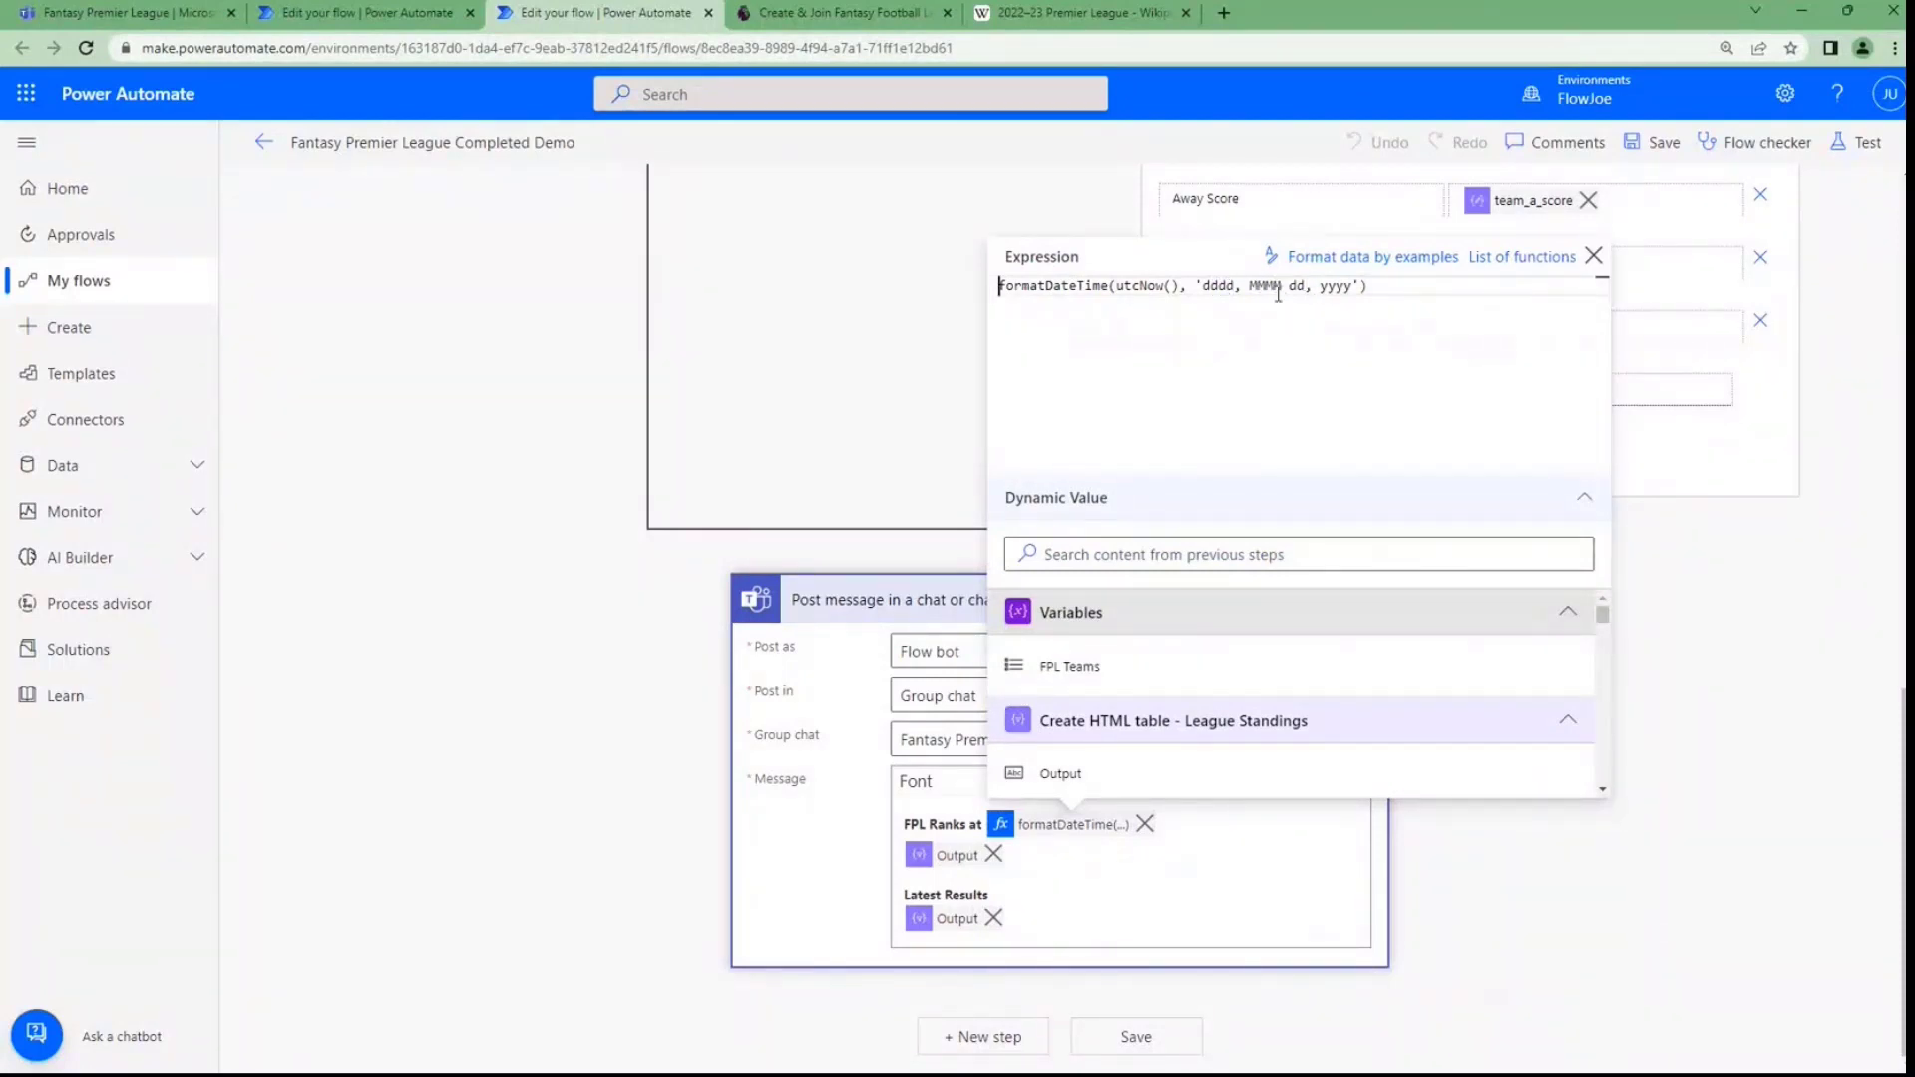
pyautogui.click(1113, 879)
# Check the League Standings and Latest Match Results HTML tables against the outputs used in the Teams message
pyautogui.scroll(15, 675, 475)
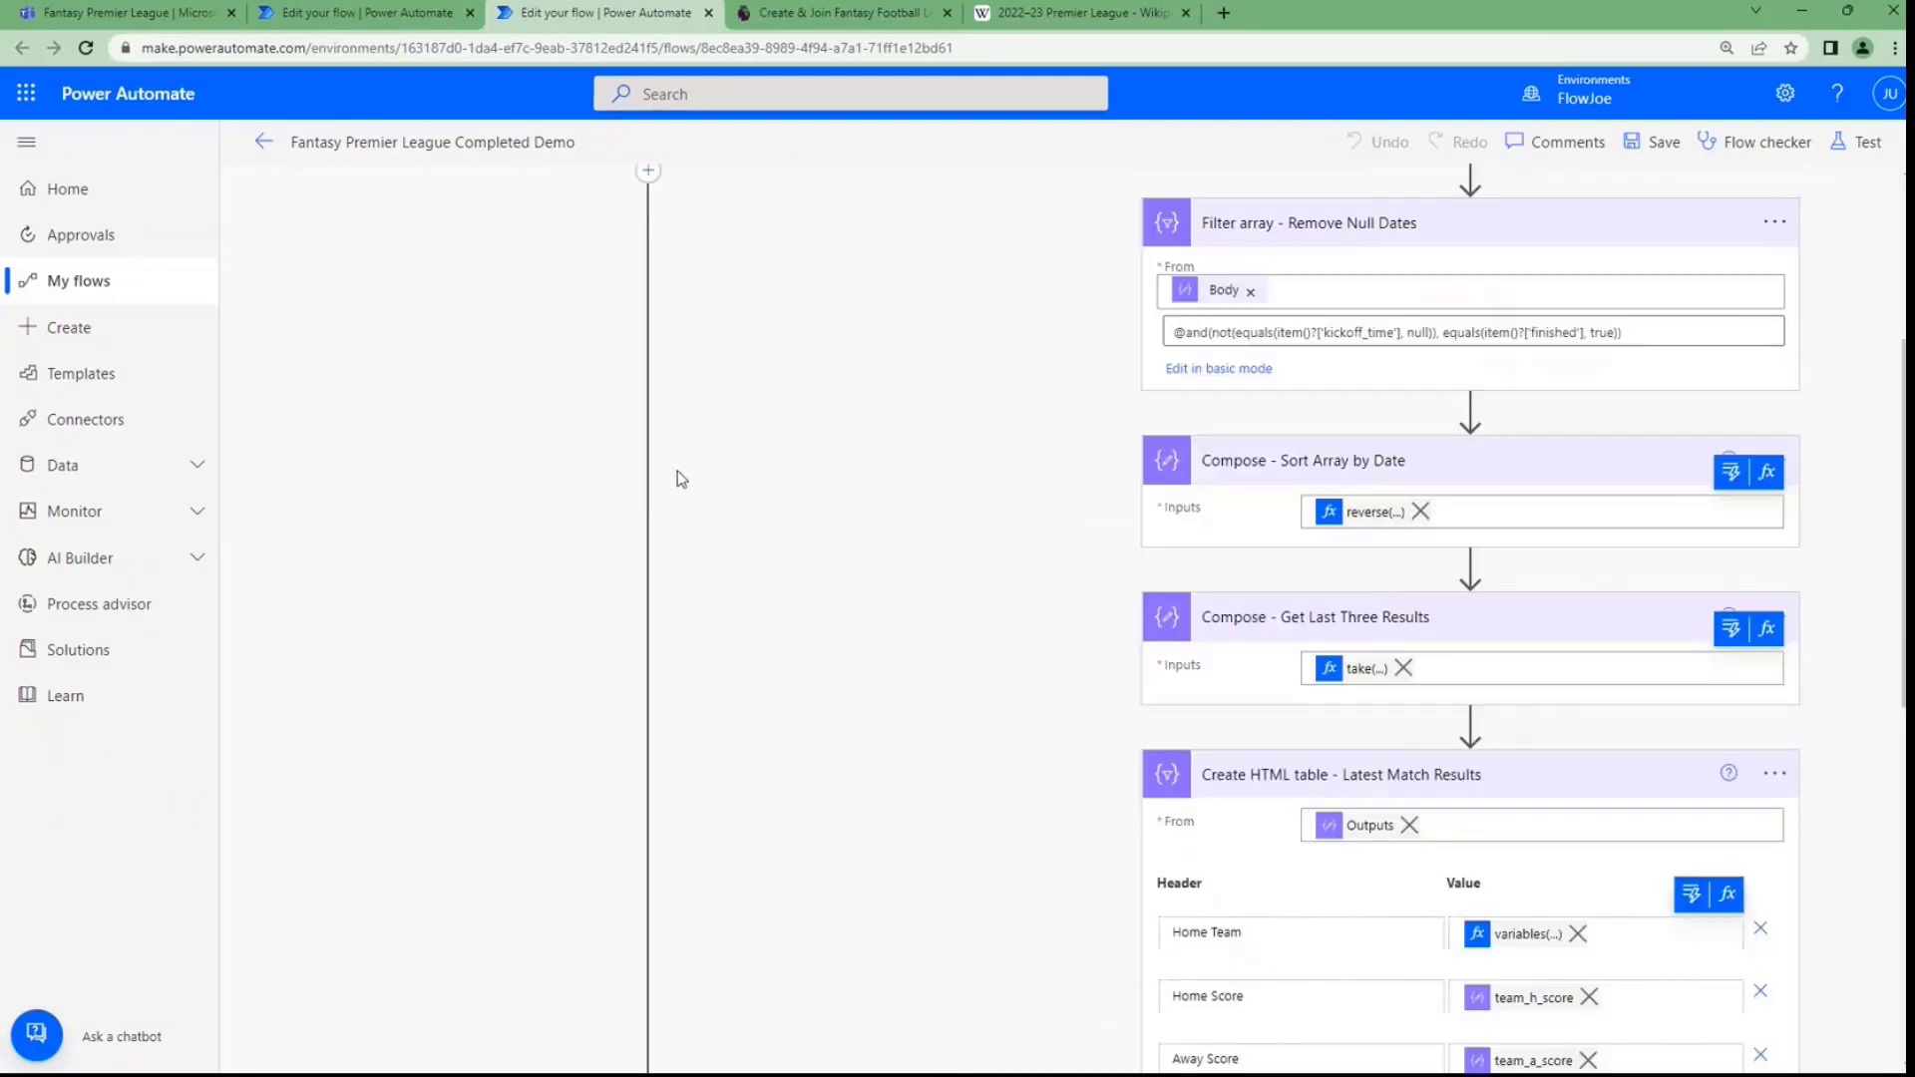
pyautogui.click(695, 537)
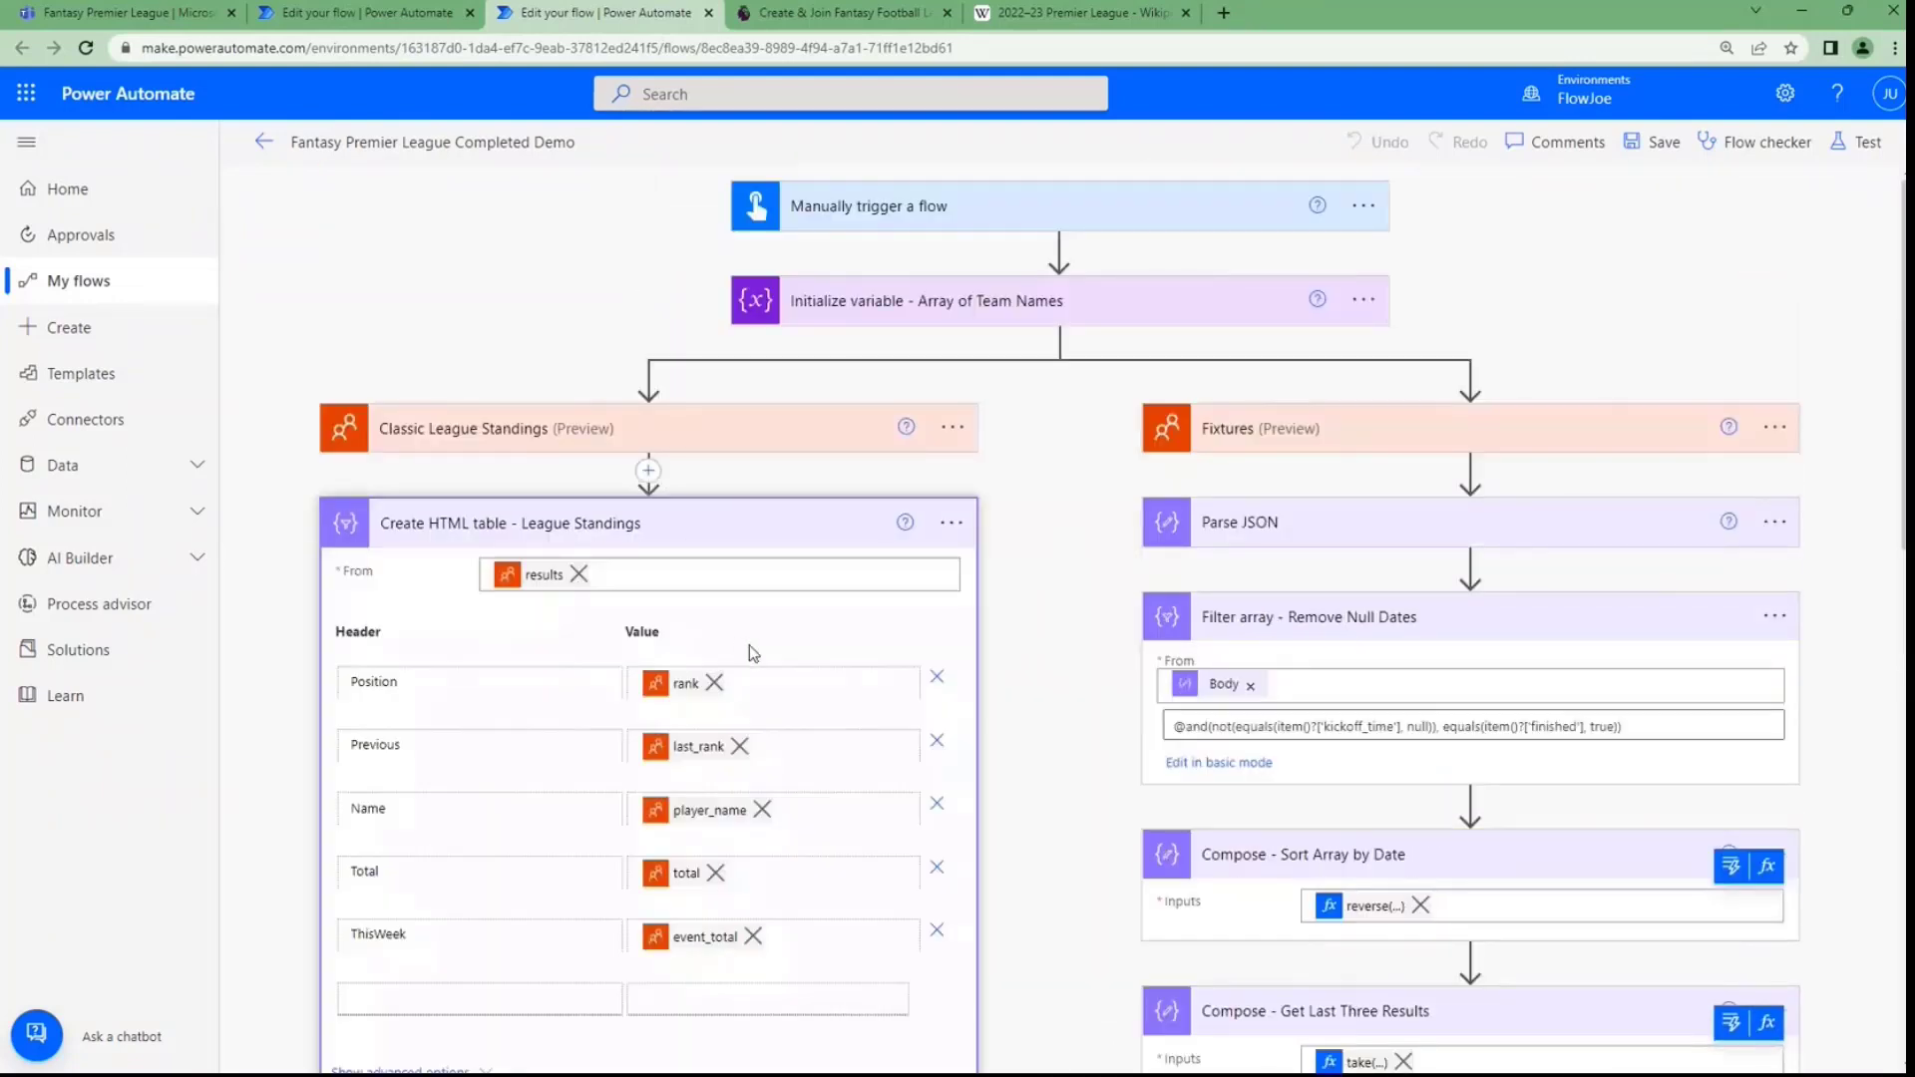
pyautogui.scroll(-2, 750, 645)
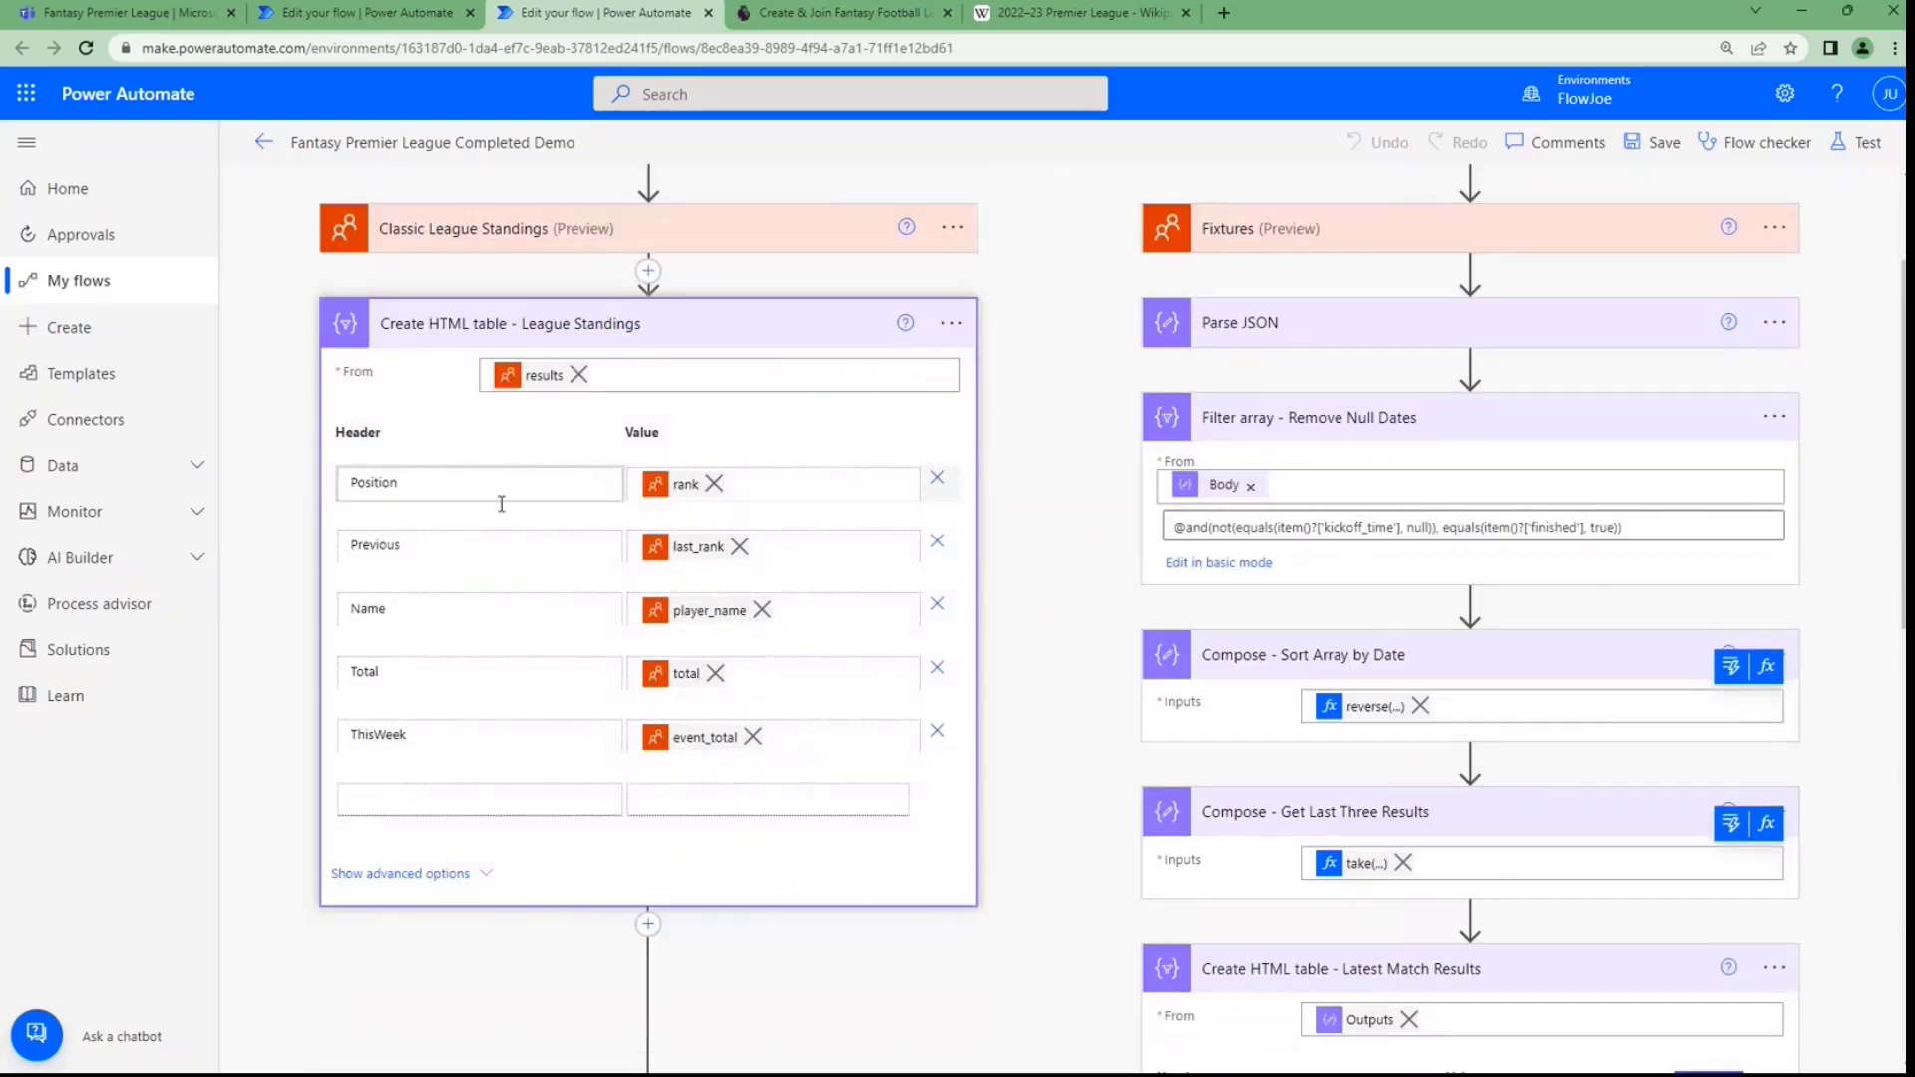
pyautogui.scroll(-4, 761, 735)
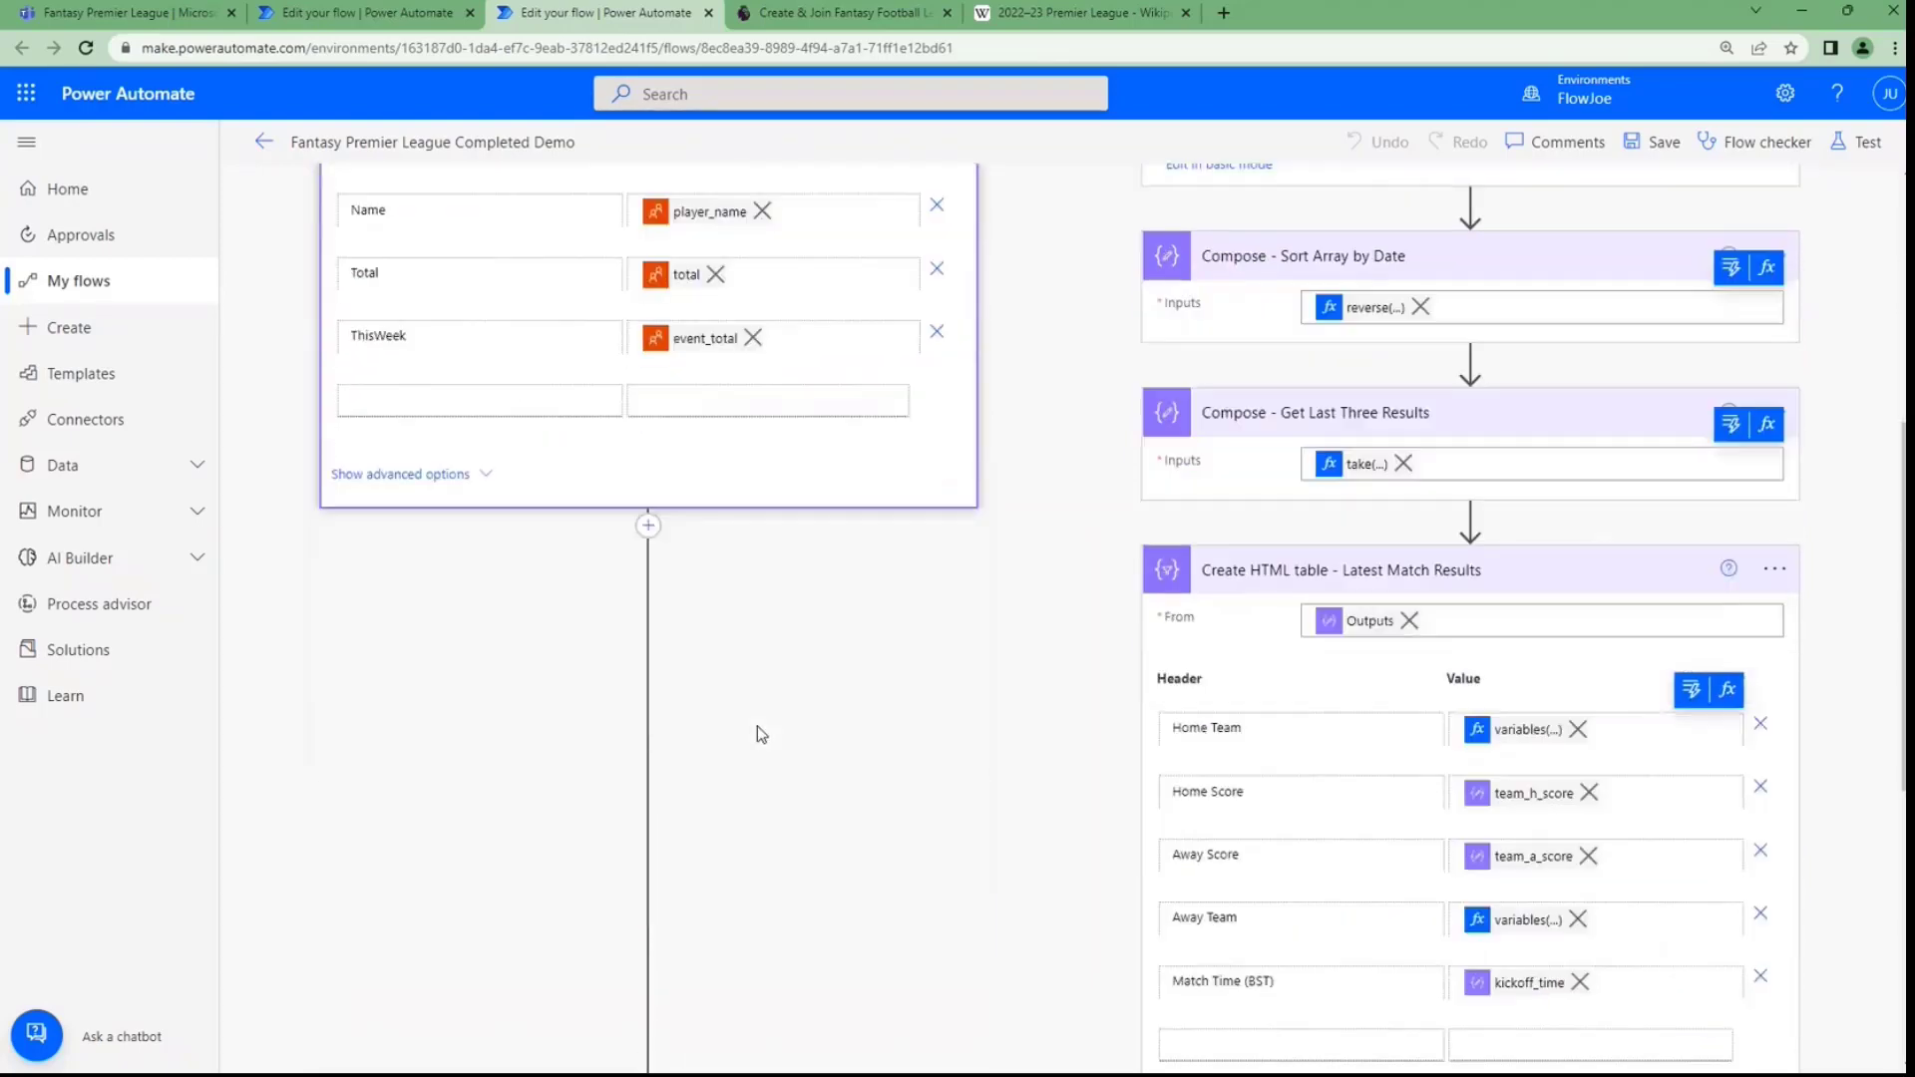
pyautogui.scroll(-6, 761, 735)
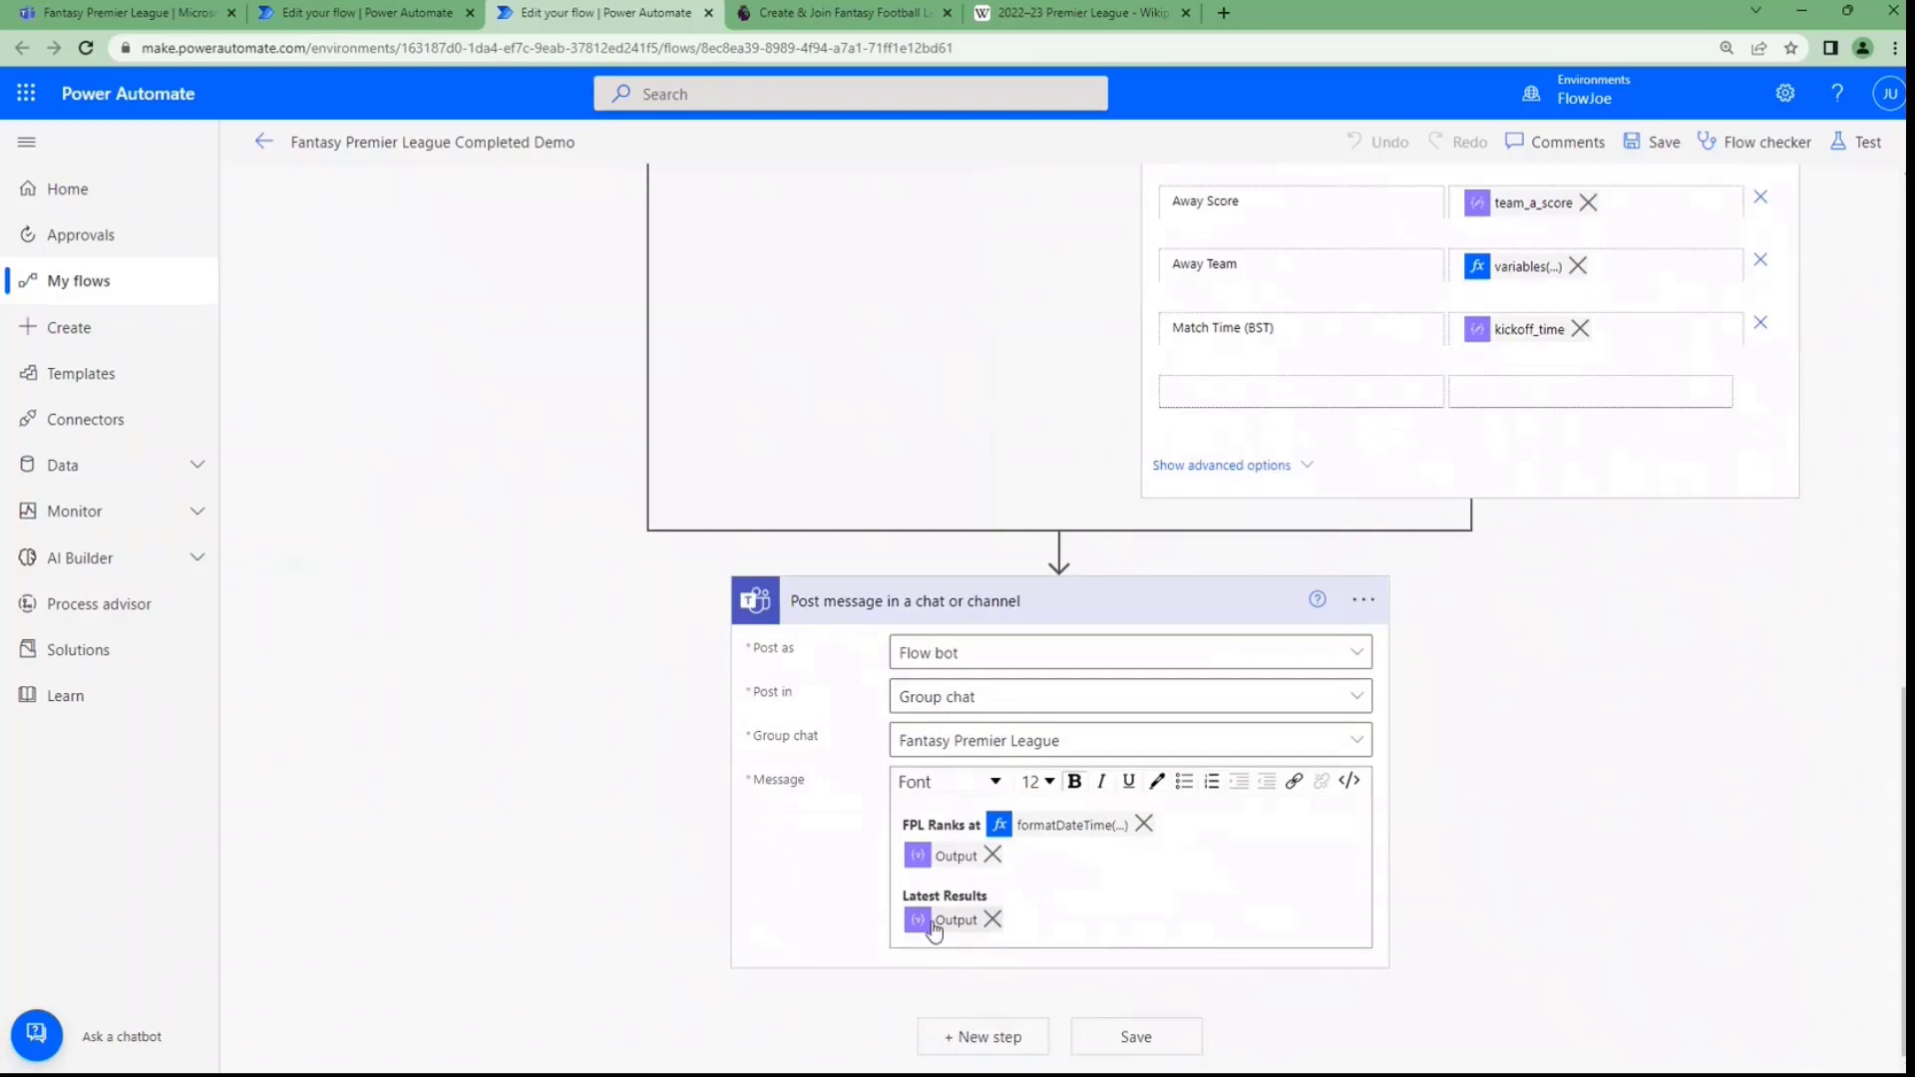
pyautogui.scroll(6, 1493, 509)
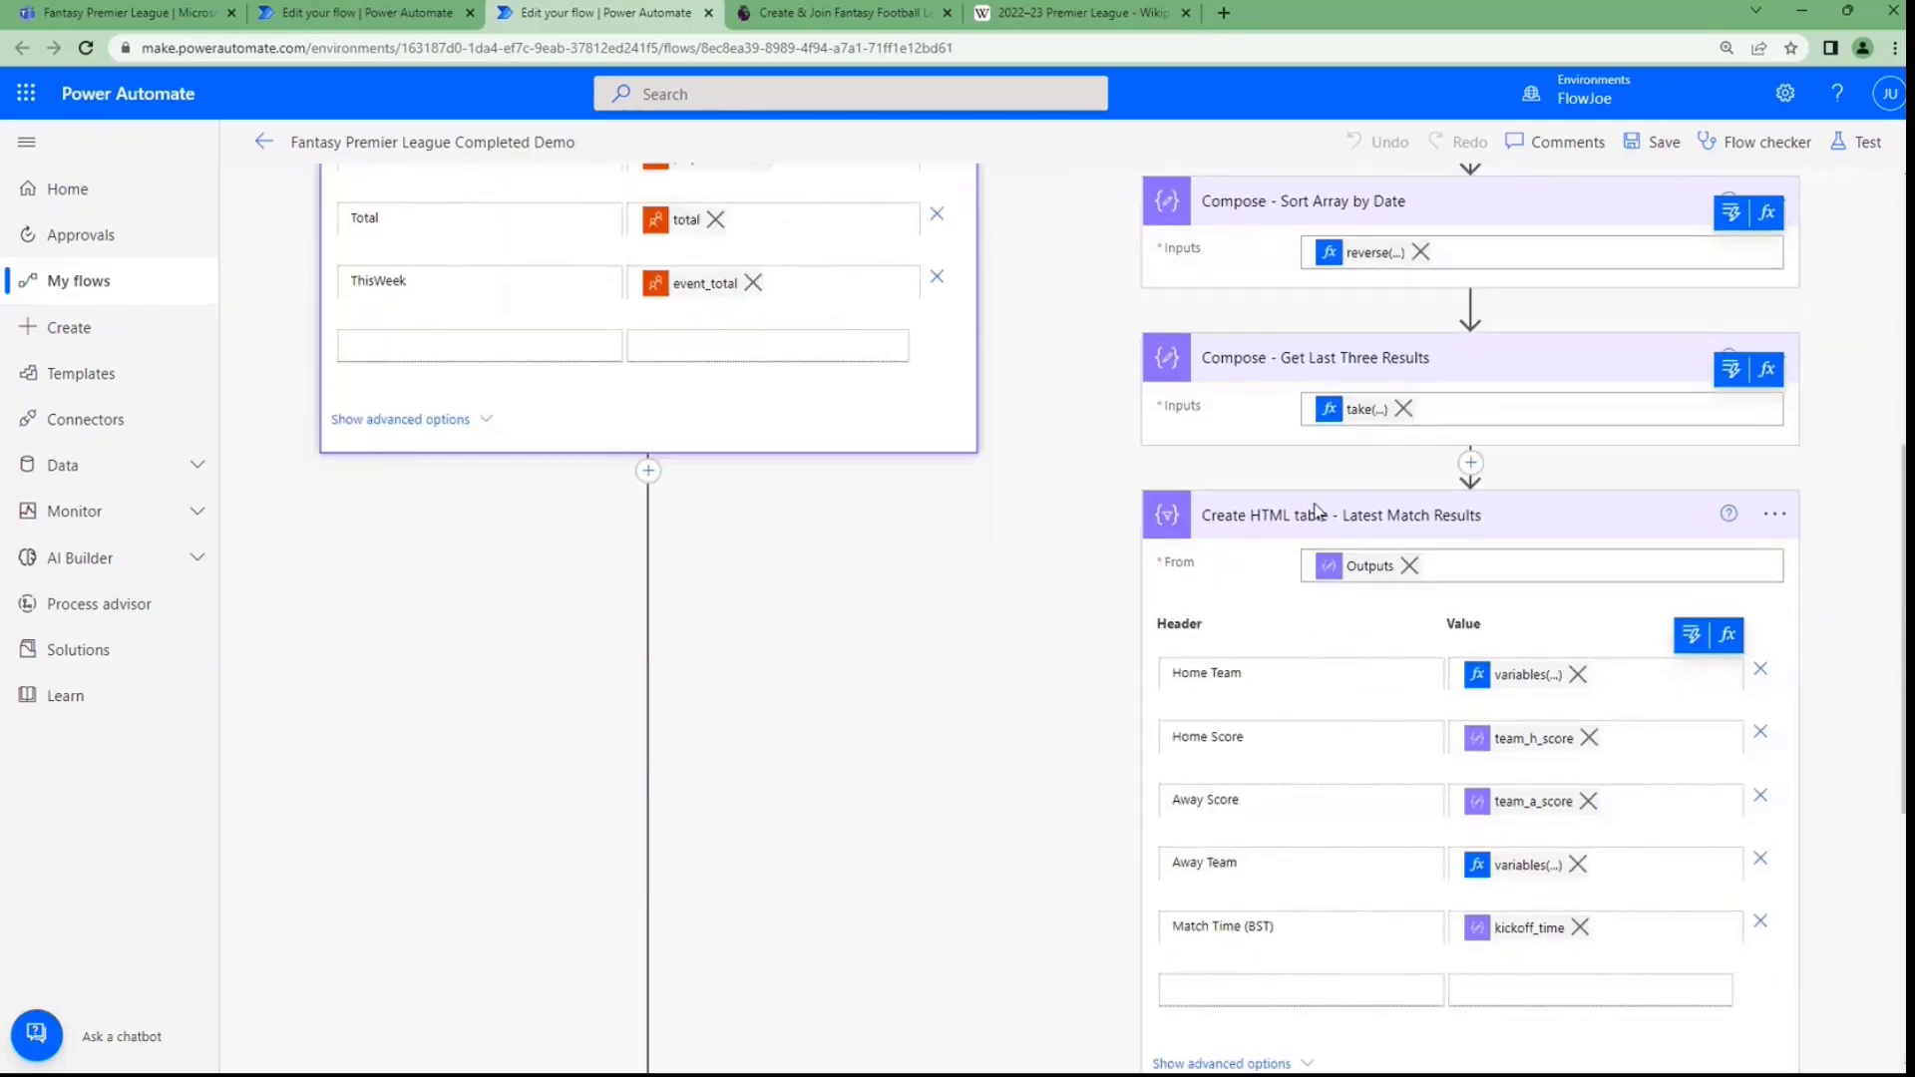
pyautogui.scroll(-2, 1315, 511)
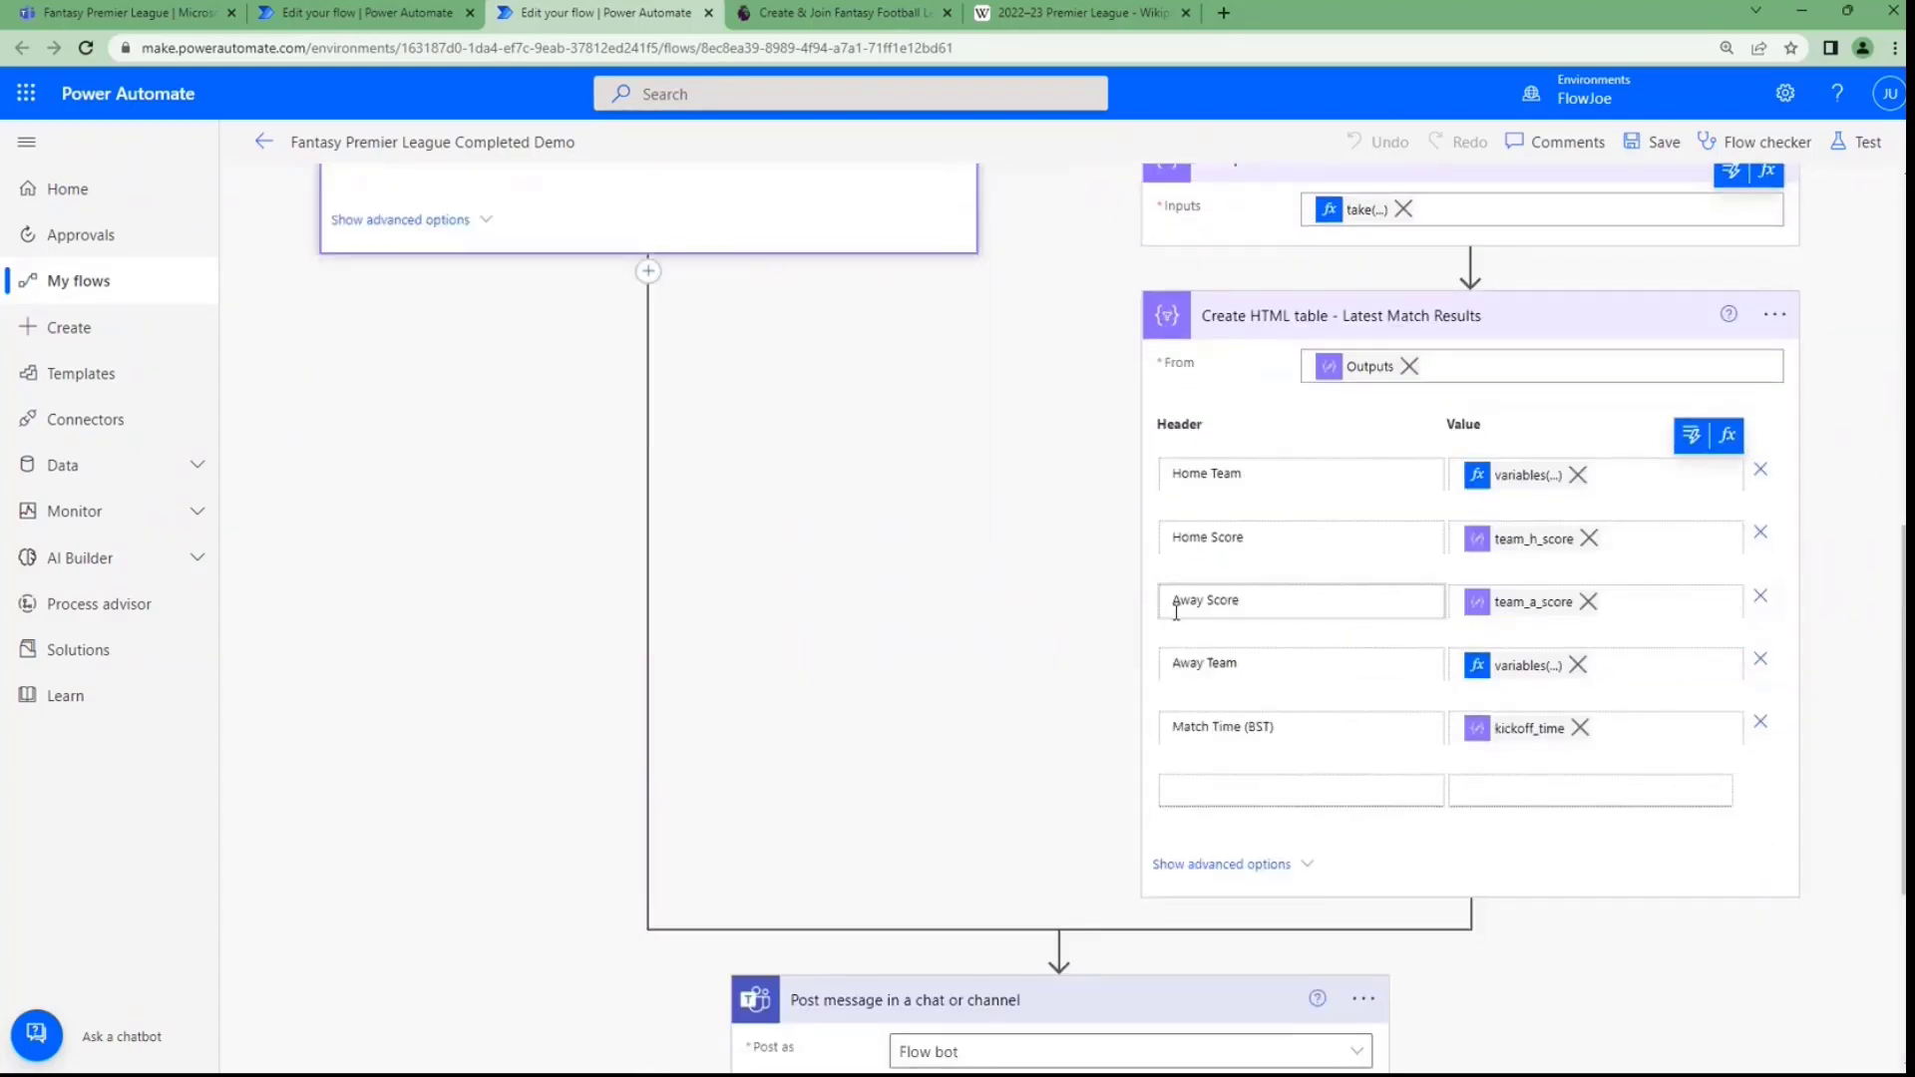
pyautogui.scroll(-4, 1177, 611)
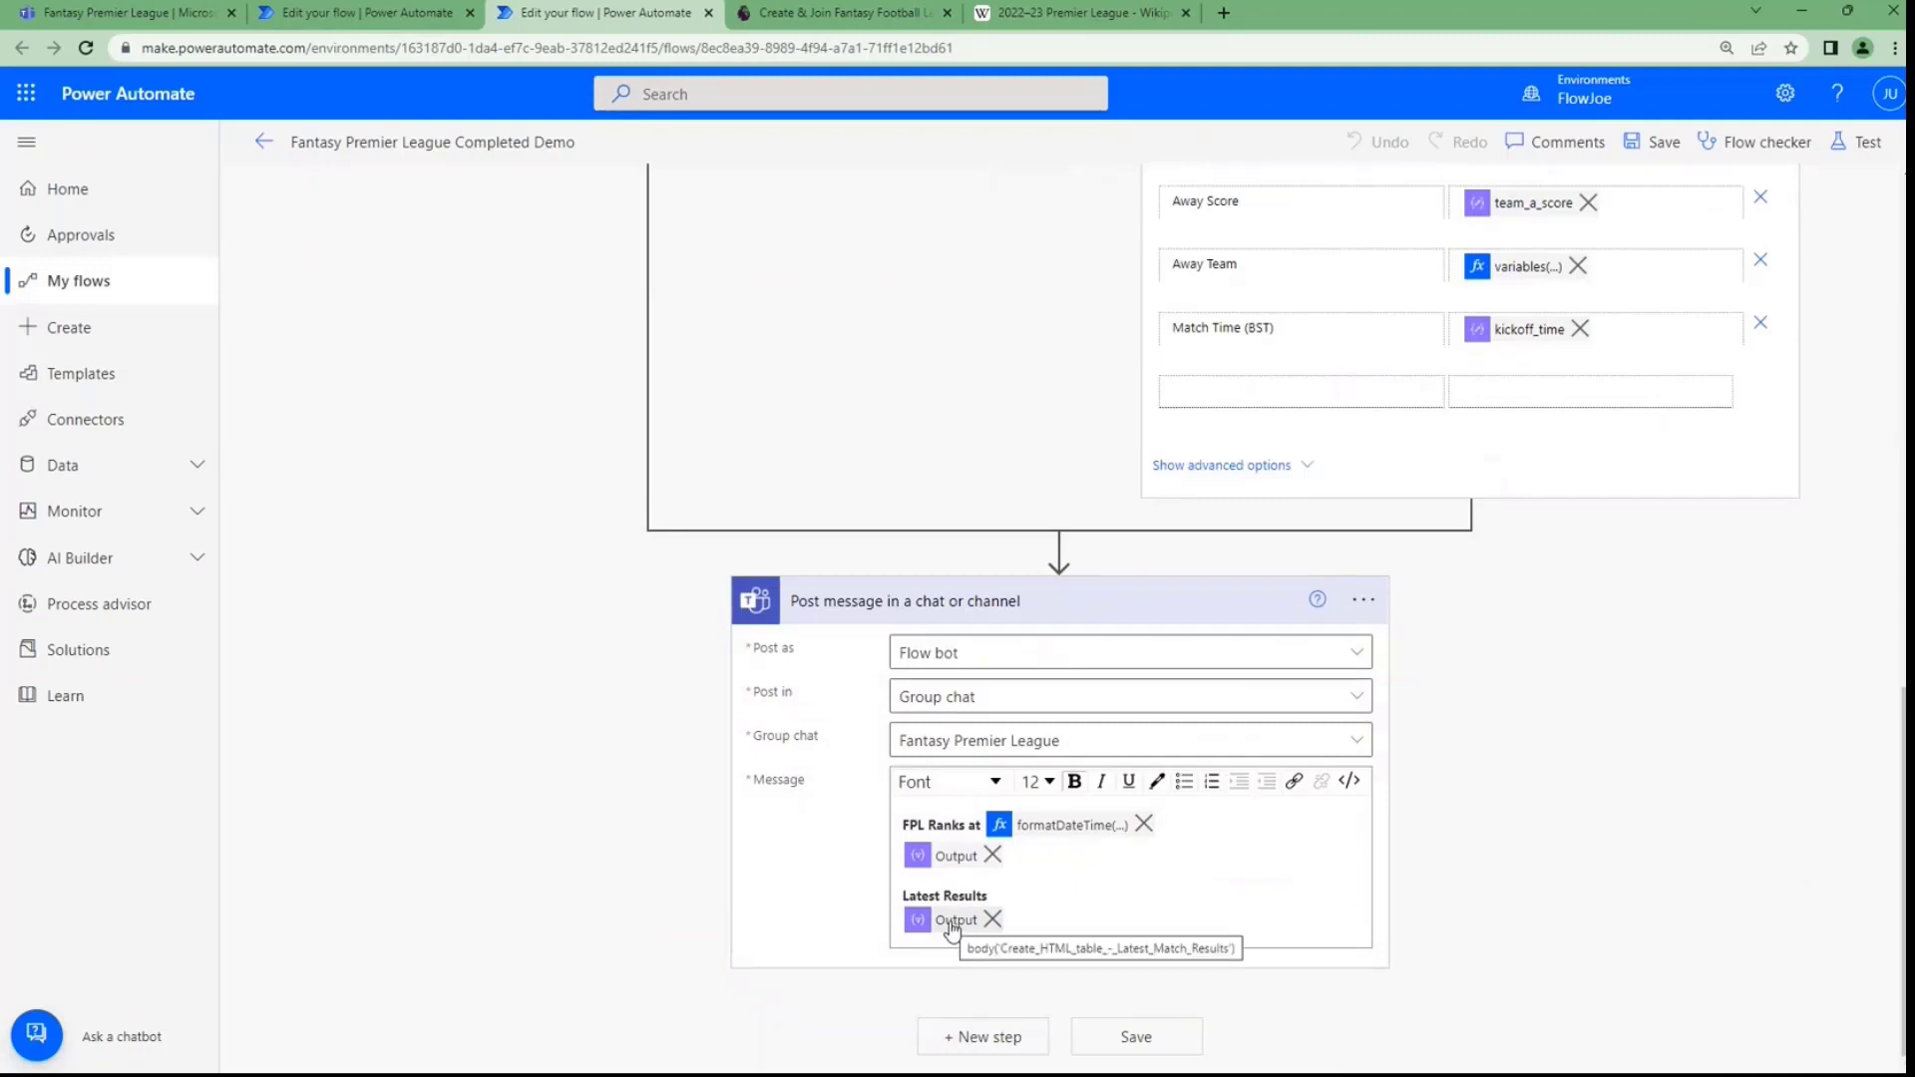
# Test the Fantasy Premier League Completed Demo flow manually and open its run results
pyautogui.click(1862, 143)
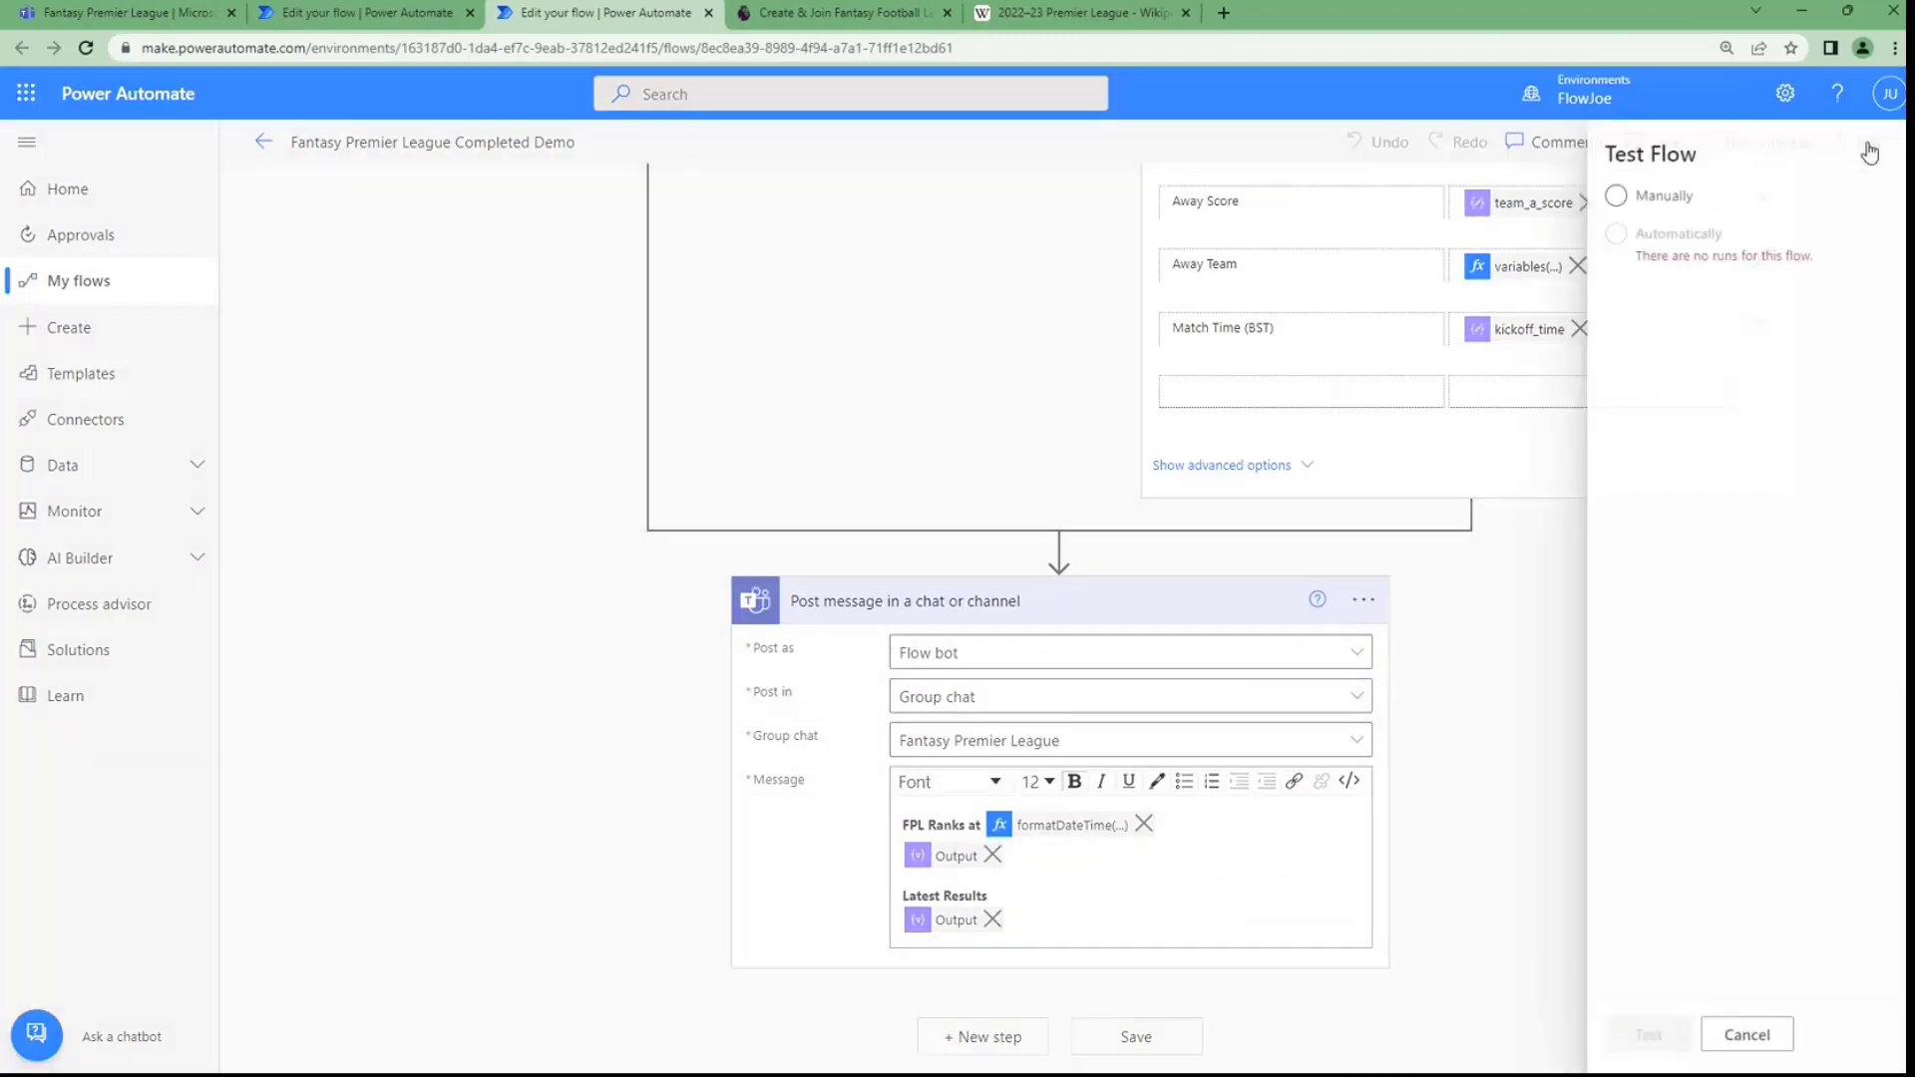
pyautogui.click(1616, 196)
pyautogui.click(1601, 1036)
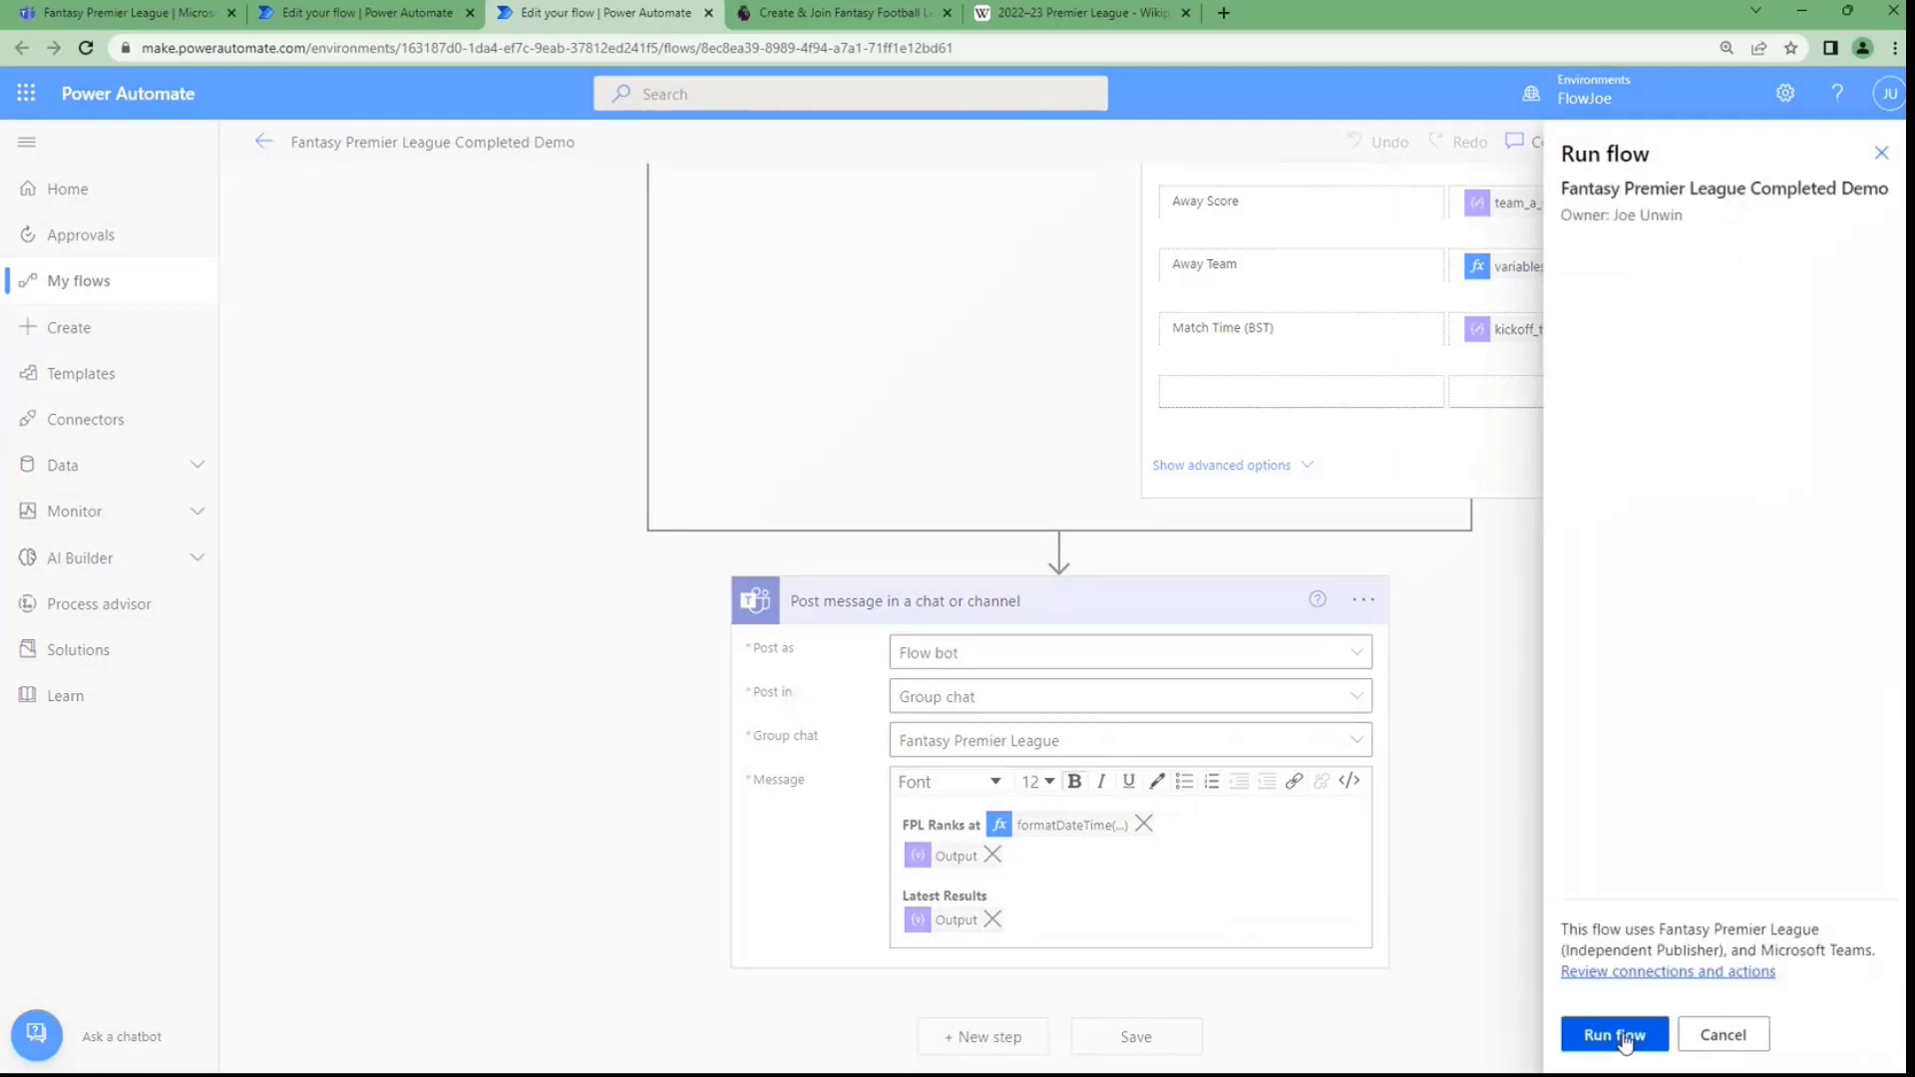
pyautogui.click(1624, 1040)
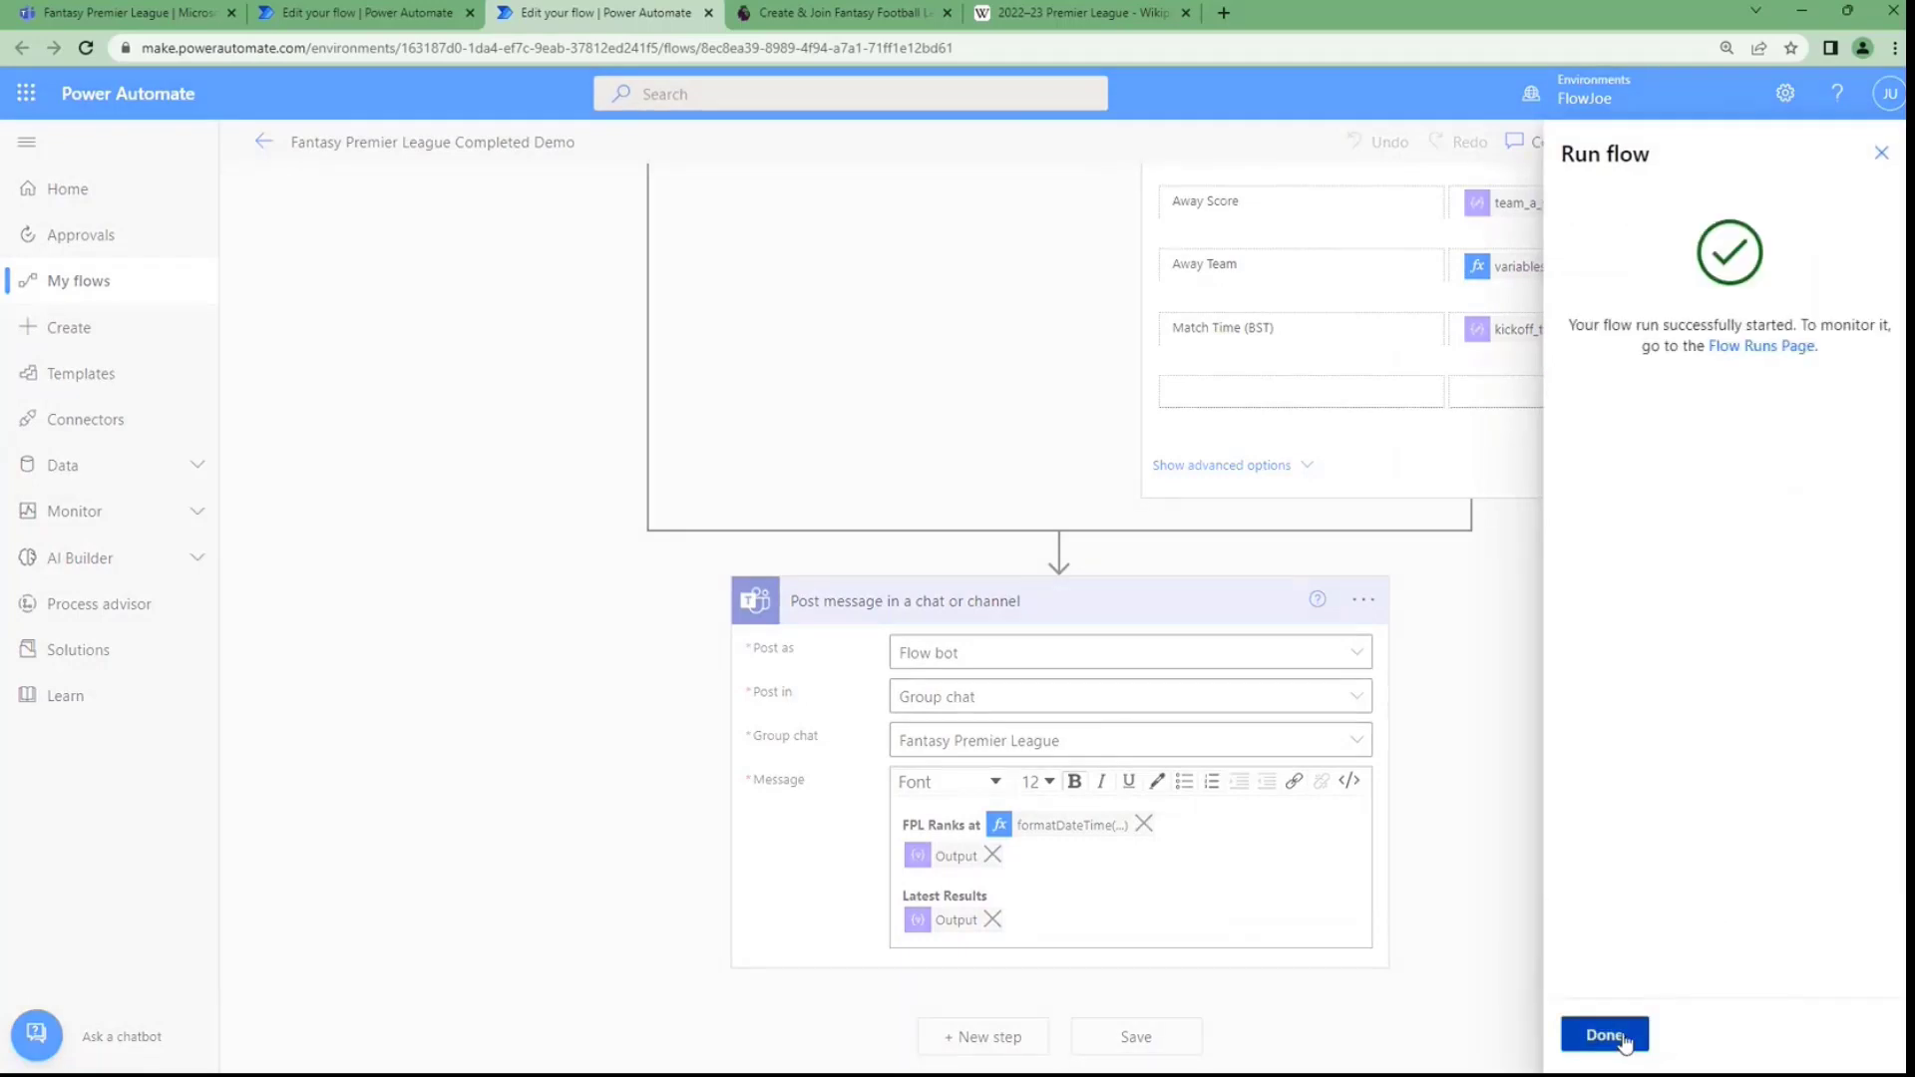
pyautogui.click(1605, 1036)
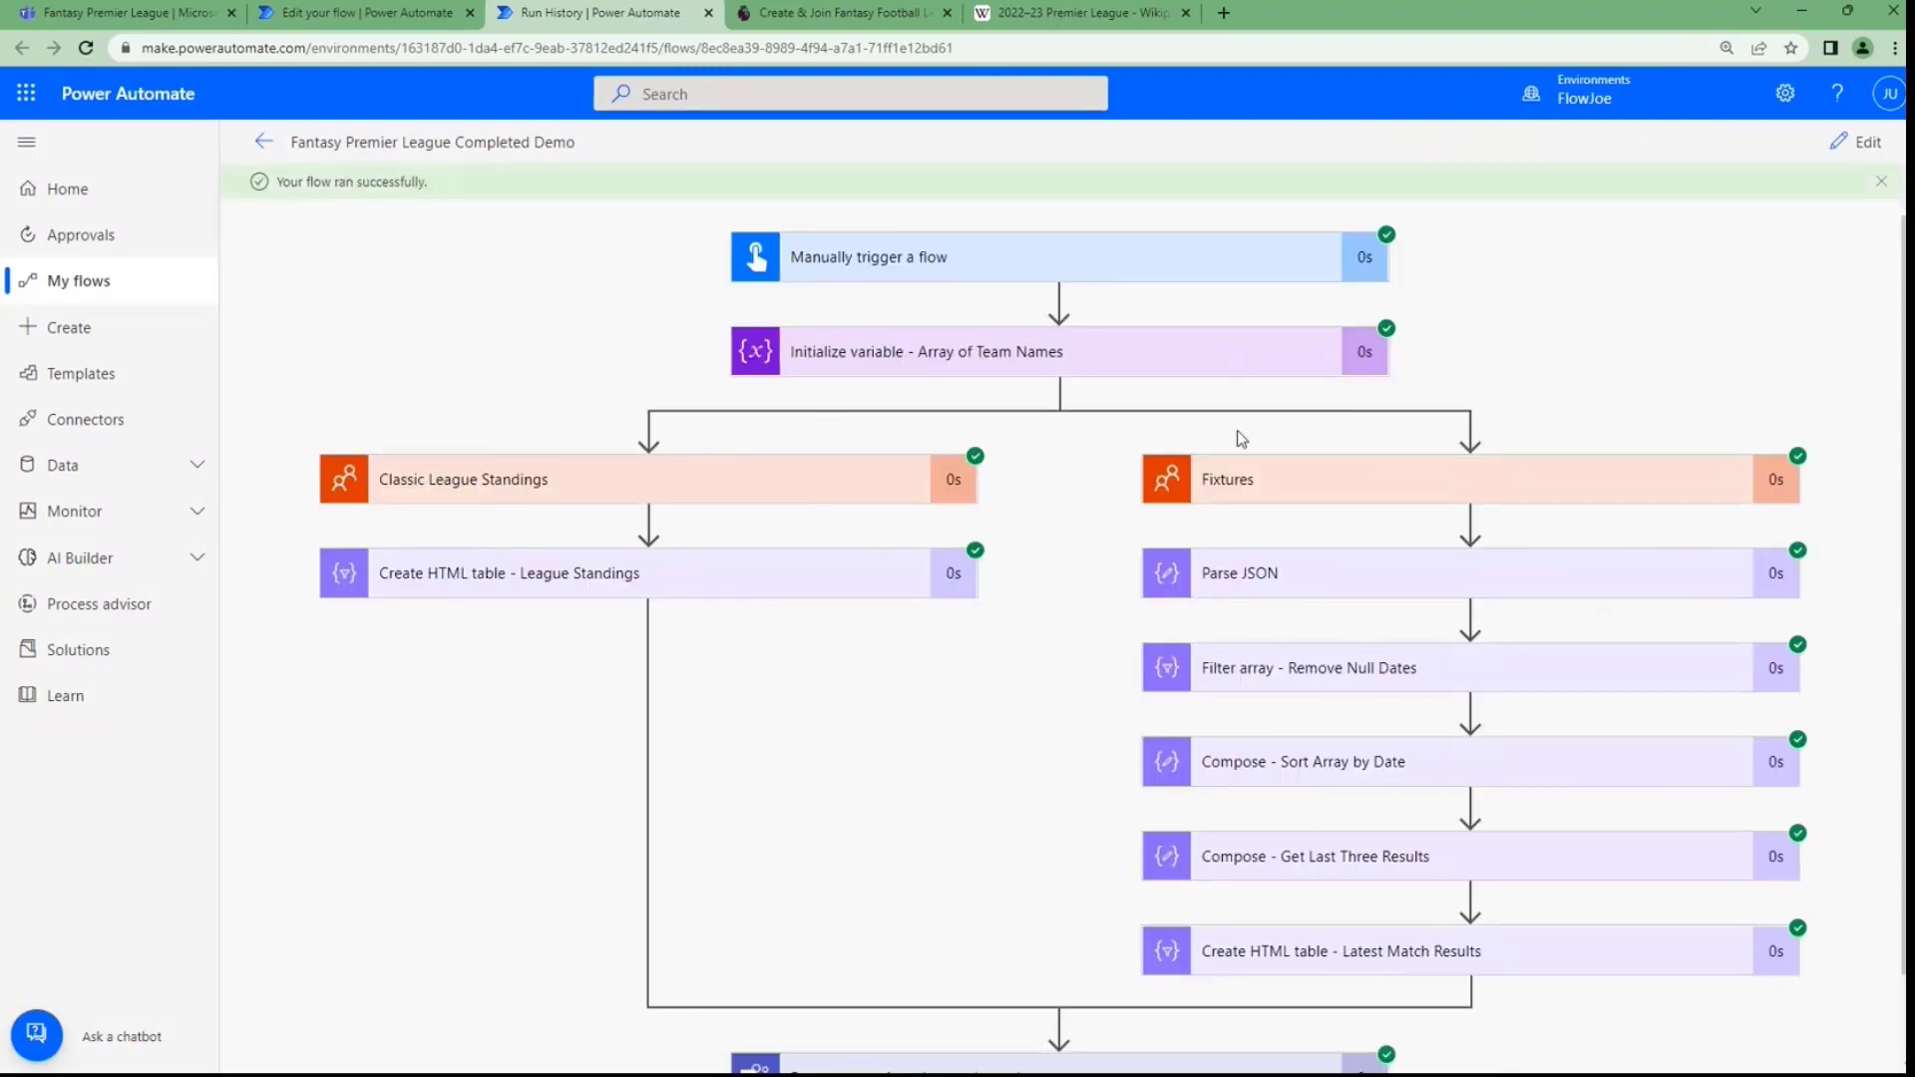
# Examine the run outputs of the League Standings and Latest Match Results HTML table actions
pyautogui.scroll(-1, 906, 423)
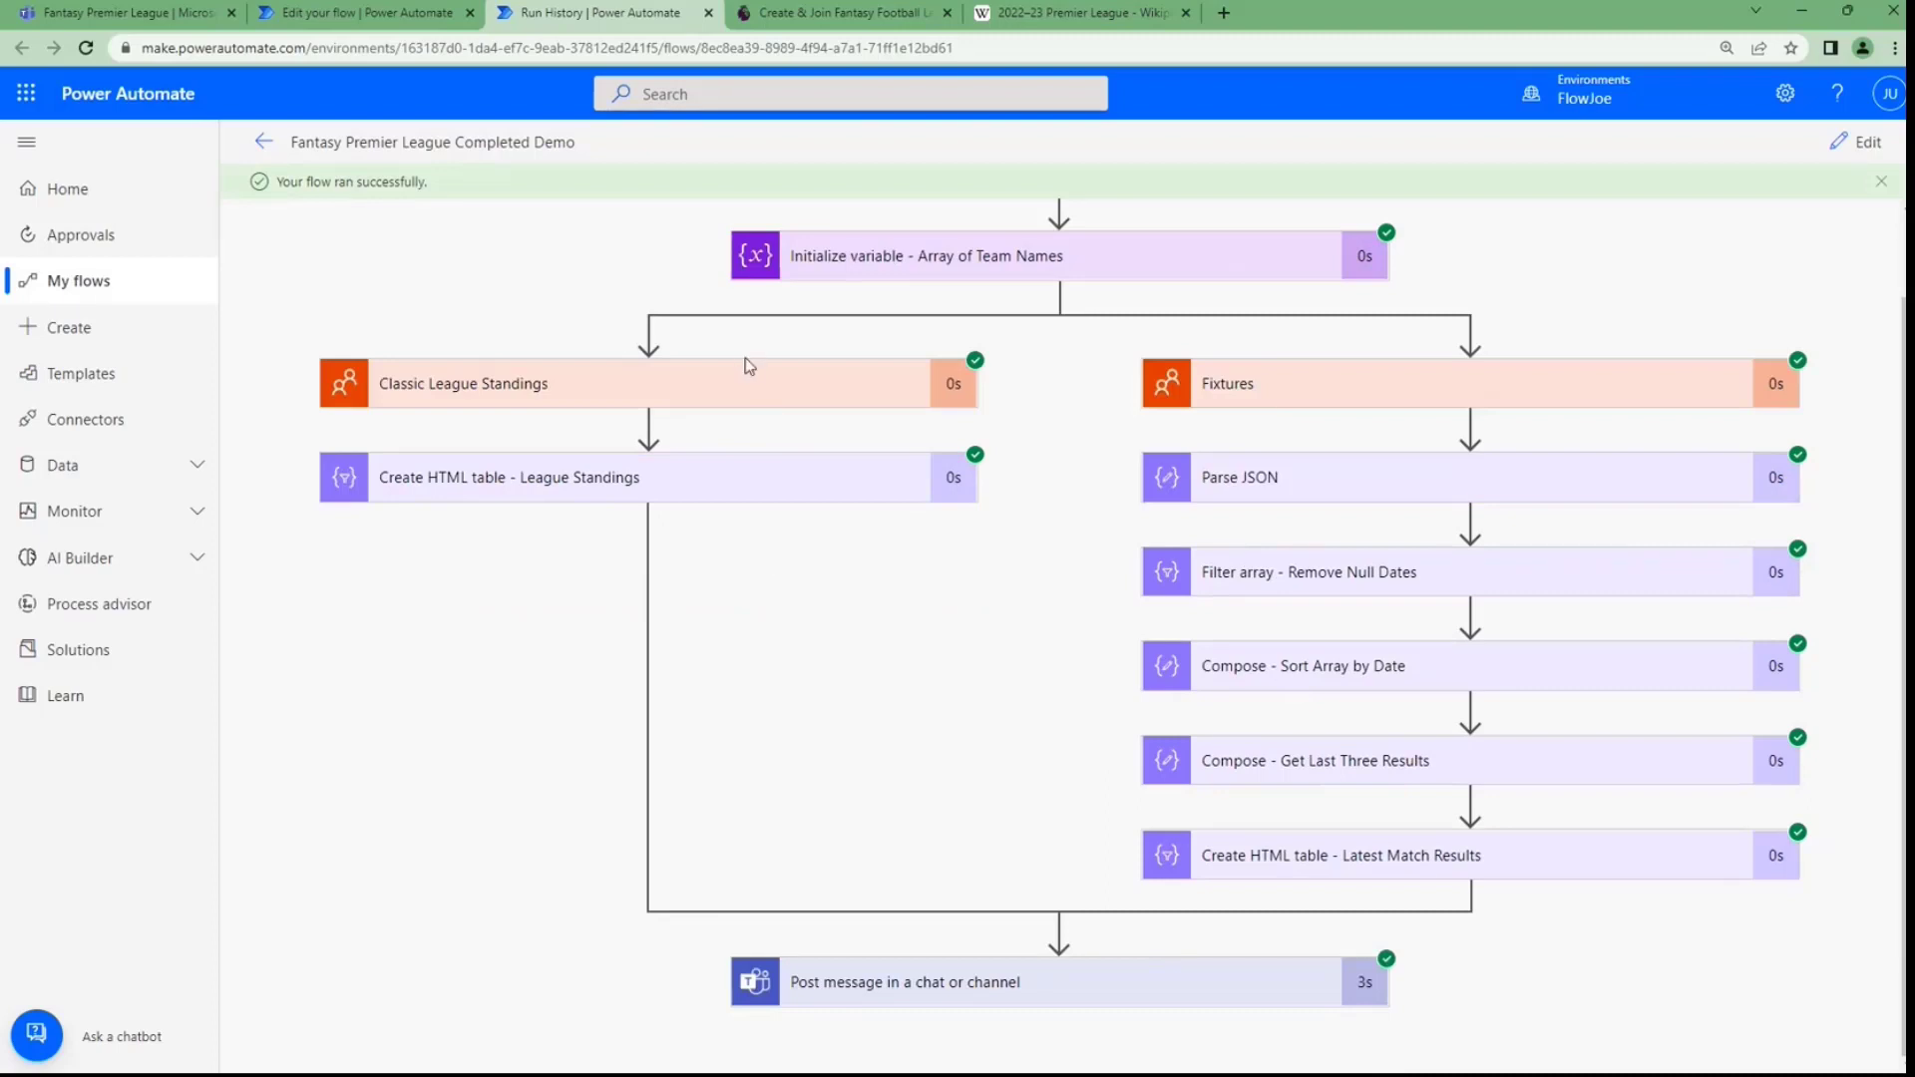
pyautogui.click(855, 483)
pyautogui.scroll(-2, 810, 565)
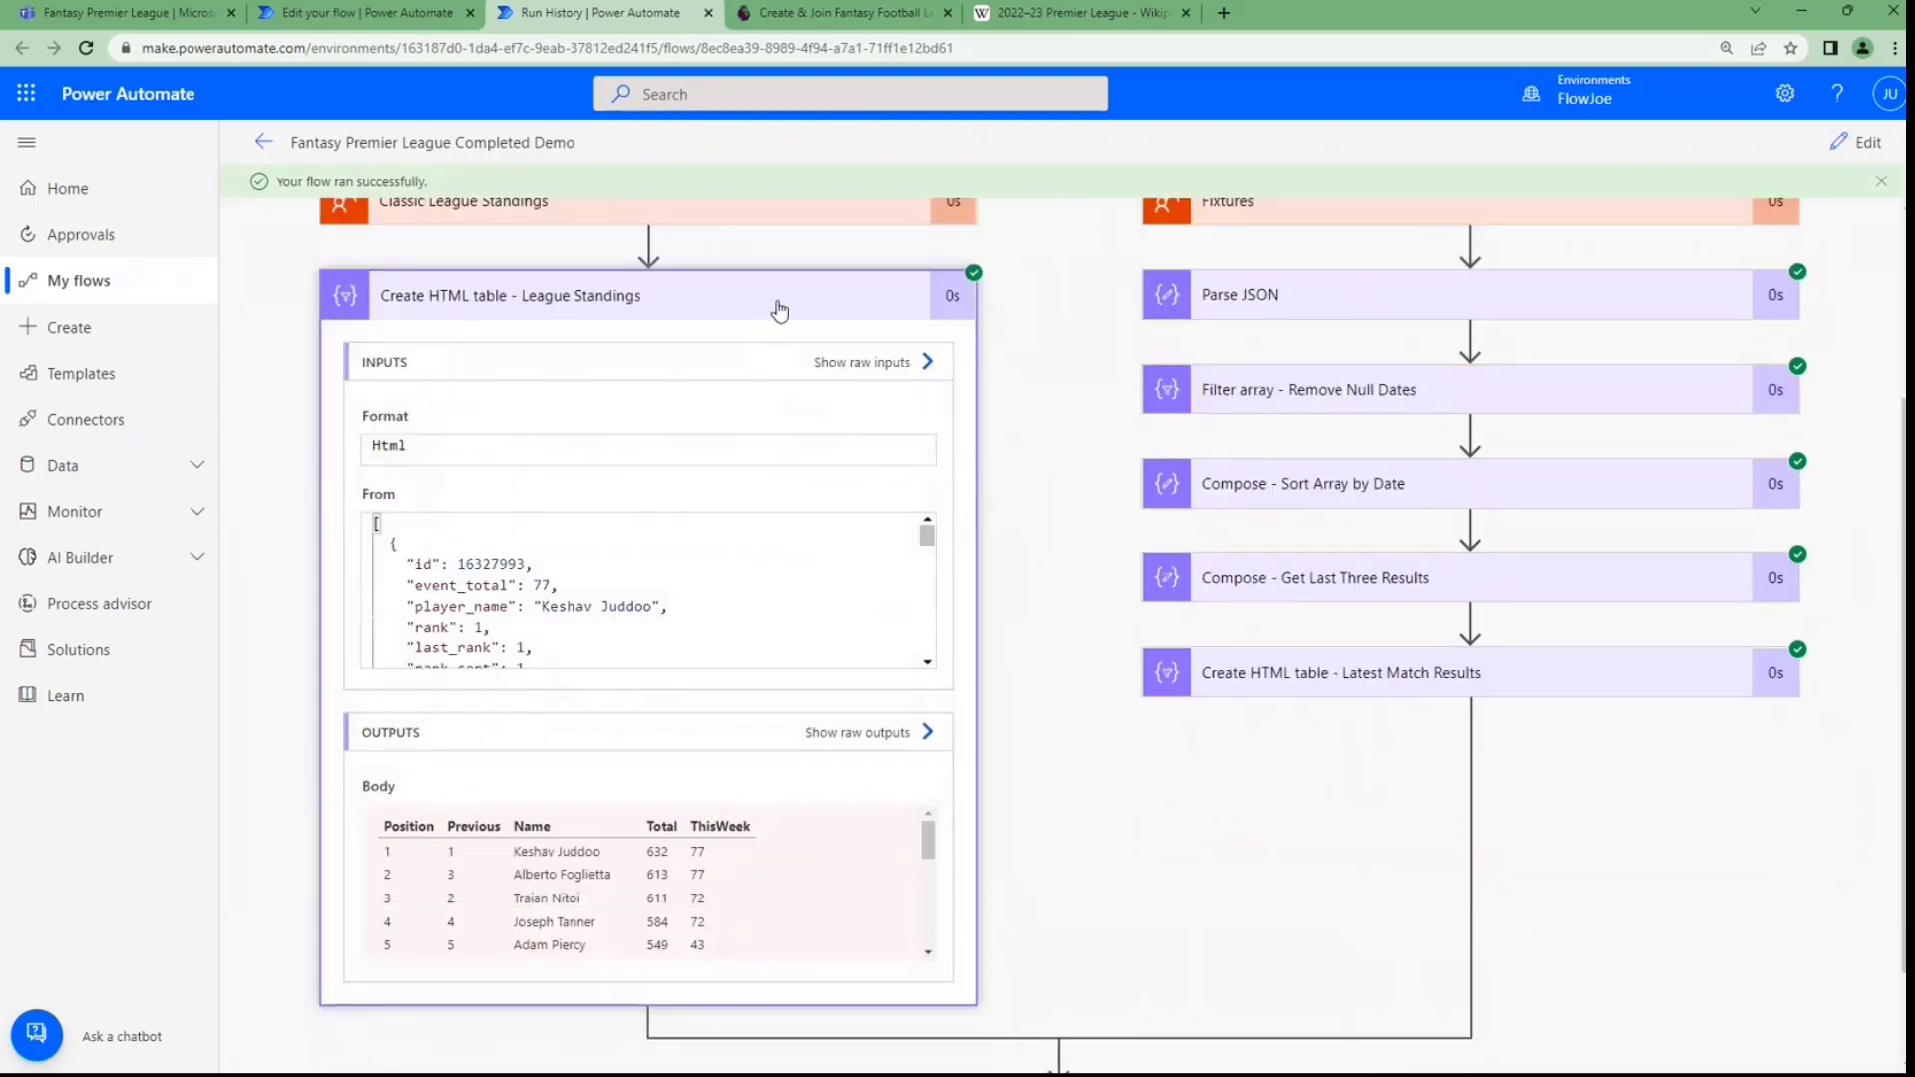
pyautogui.click(1362, 672)
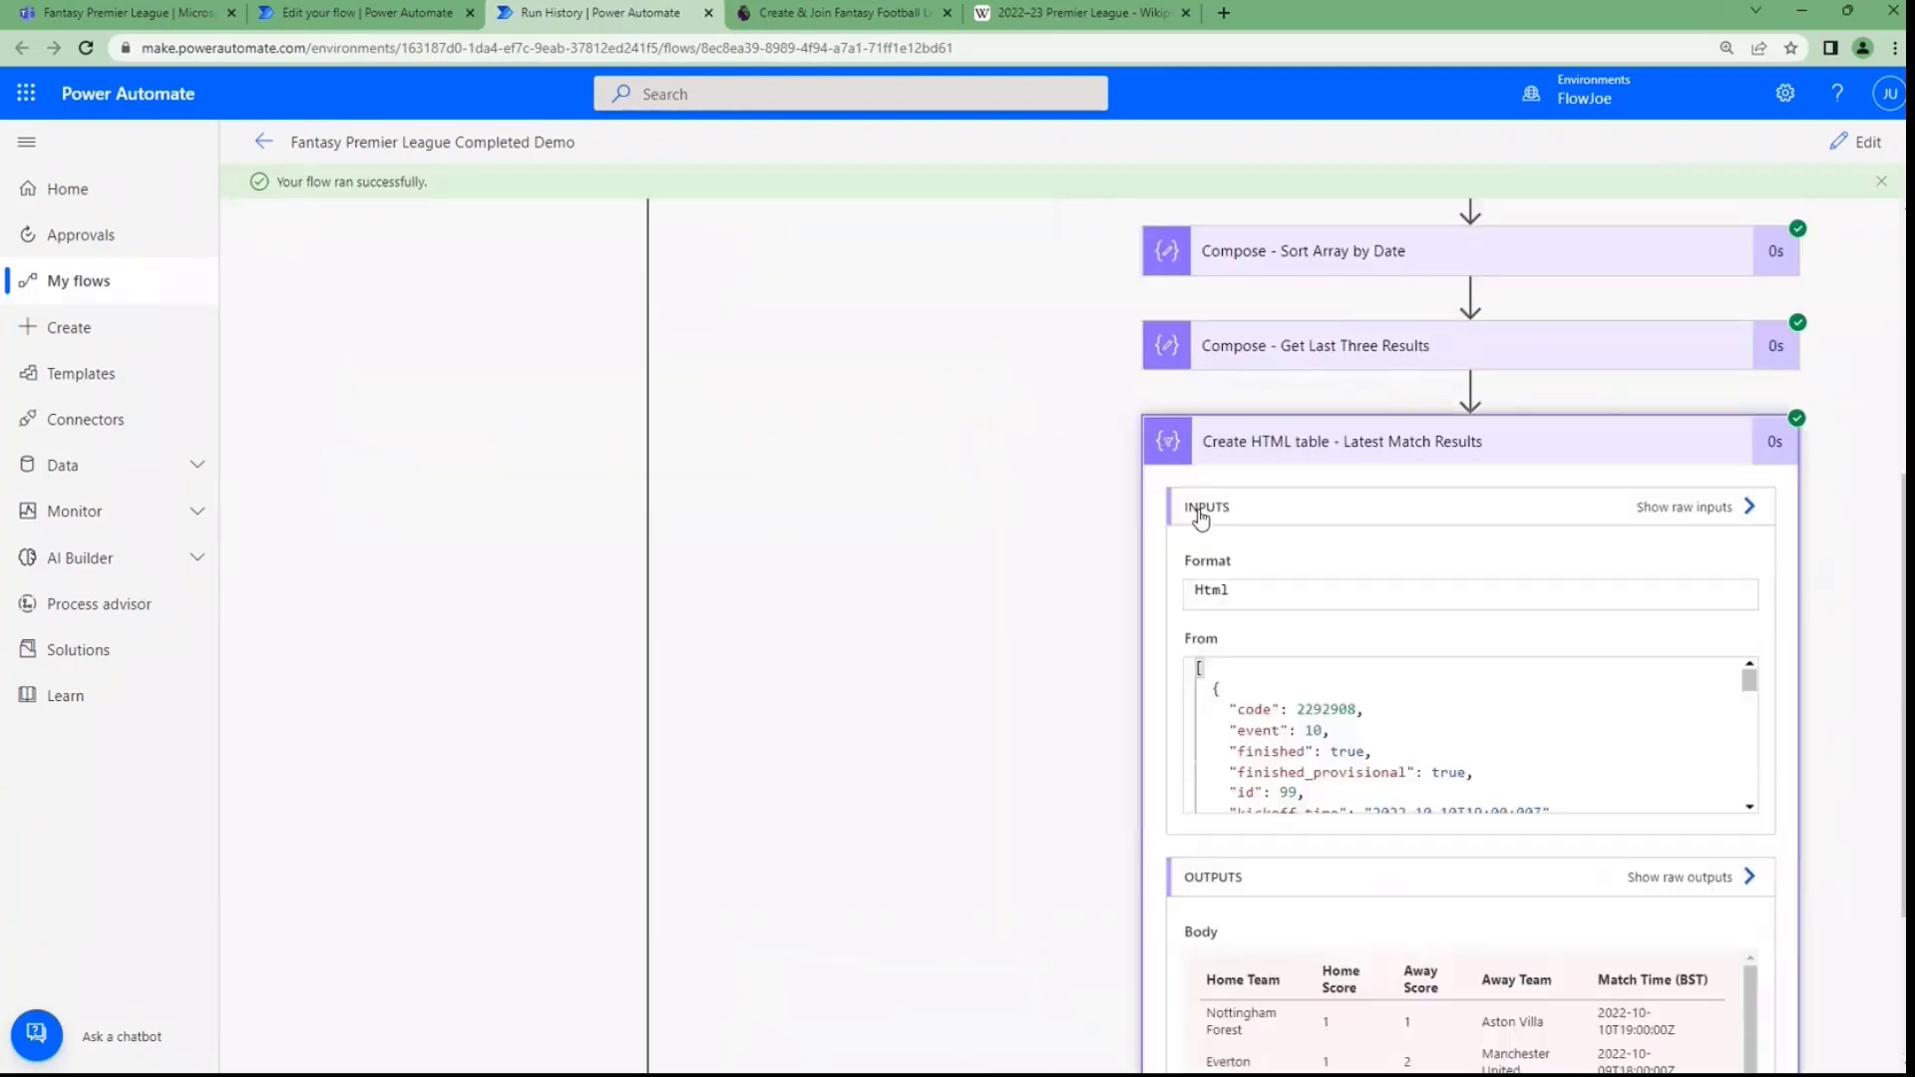
pyautogui.scroll(-1, 1491, 863)
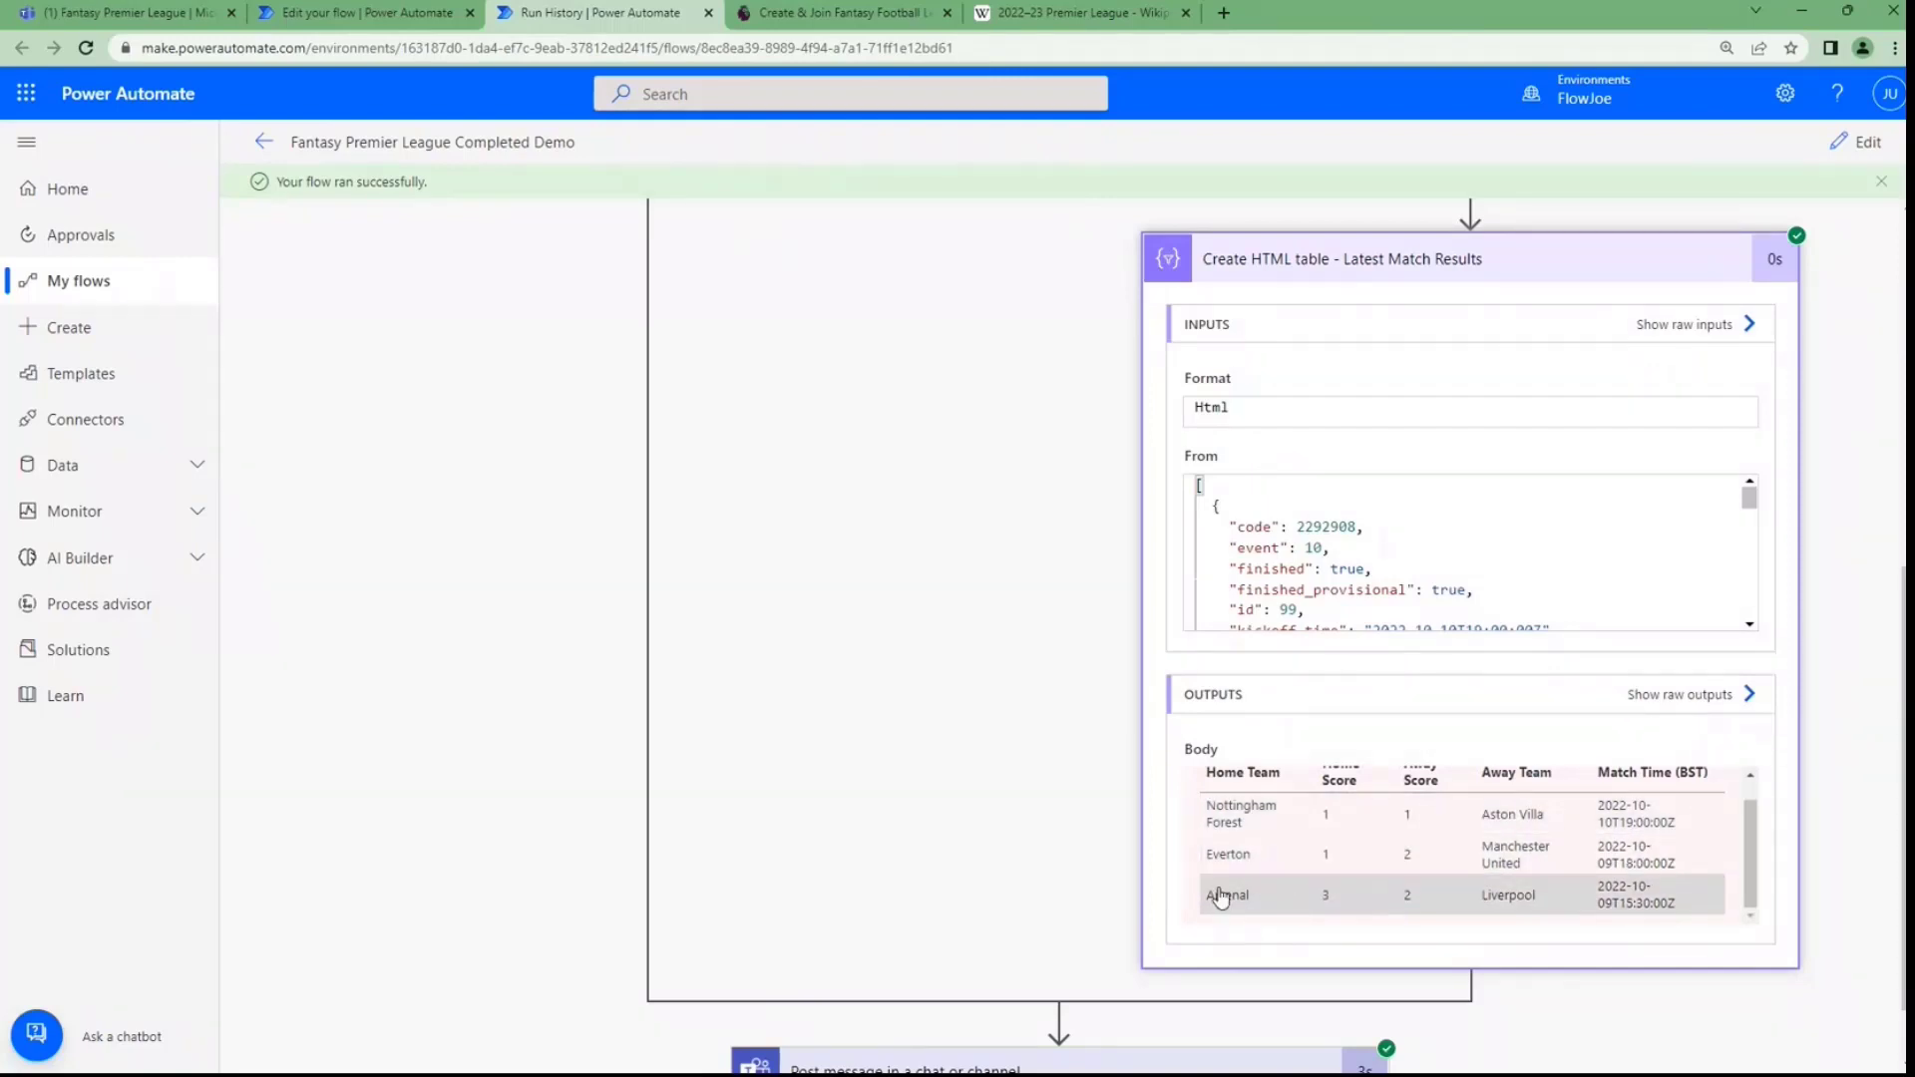
pyautogui.moveTo(1342, 897); pyautogui.dragTo(1244, 898)
pyautogui.scroll(-1, 1022, 559)
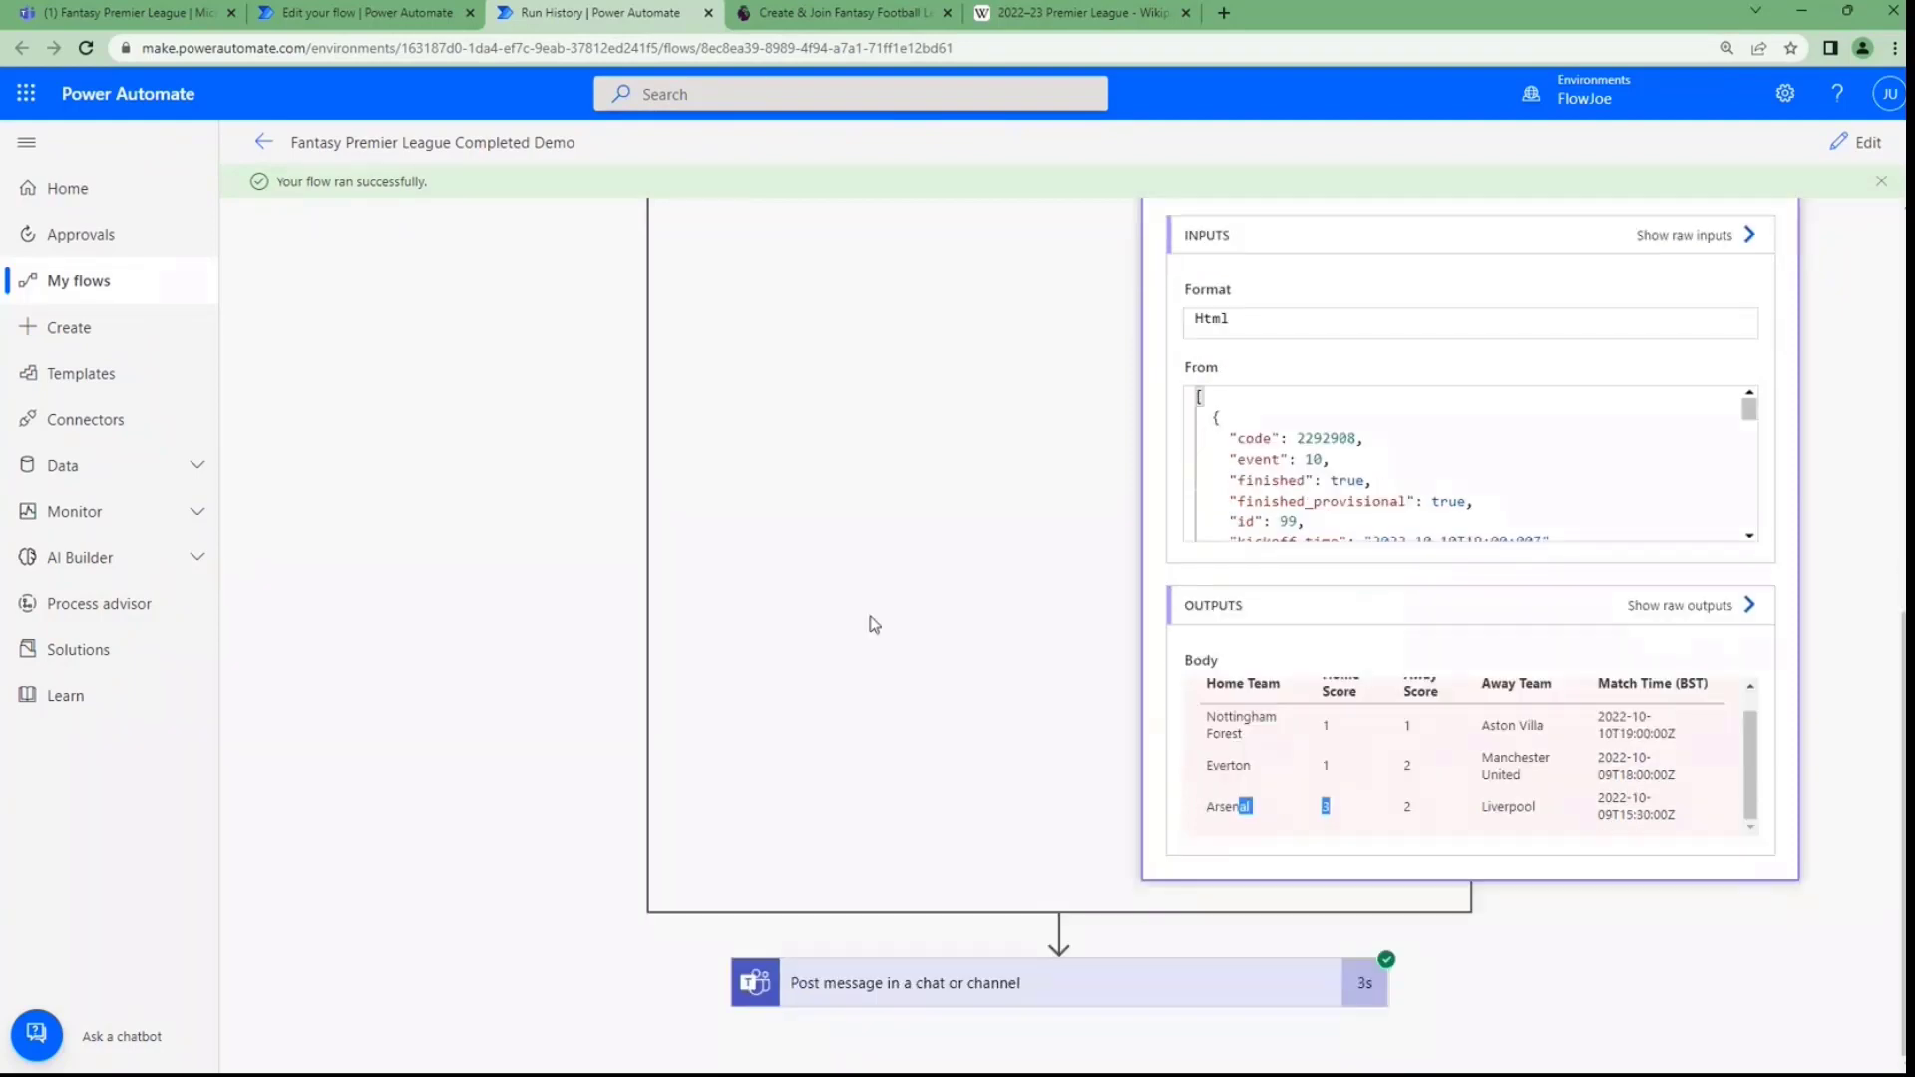
# Switch to Microsoft Teams and check the posted FPL Ranks and Latest Results tables, including the Match Time (BST) column
pyautogui.click(133, 16)
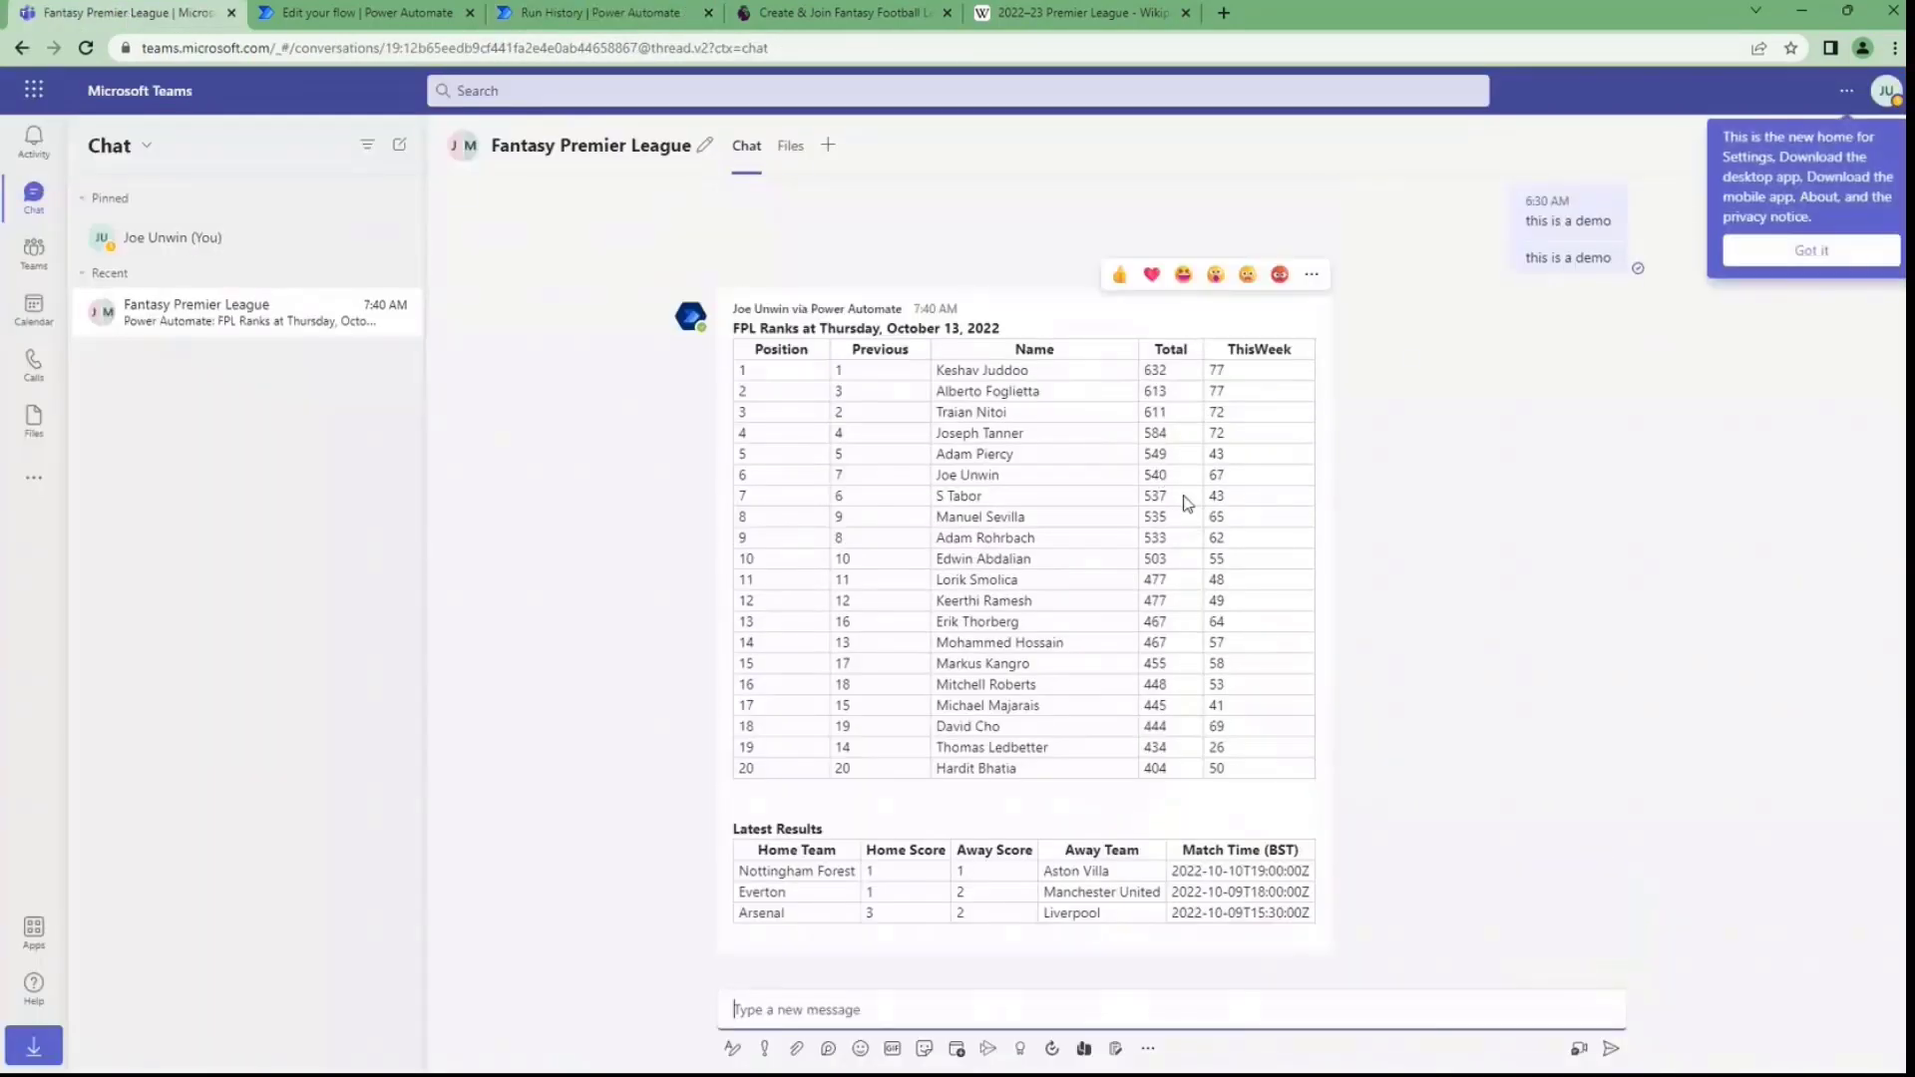
pyautogui.click(1808, 261)
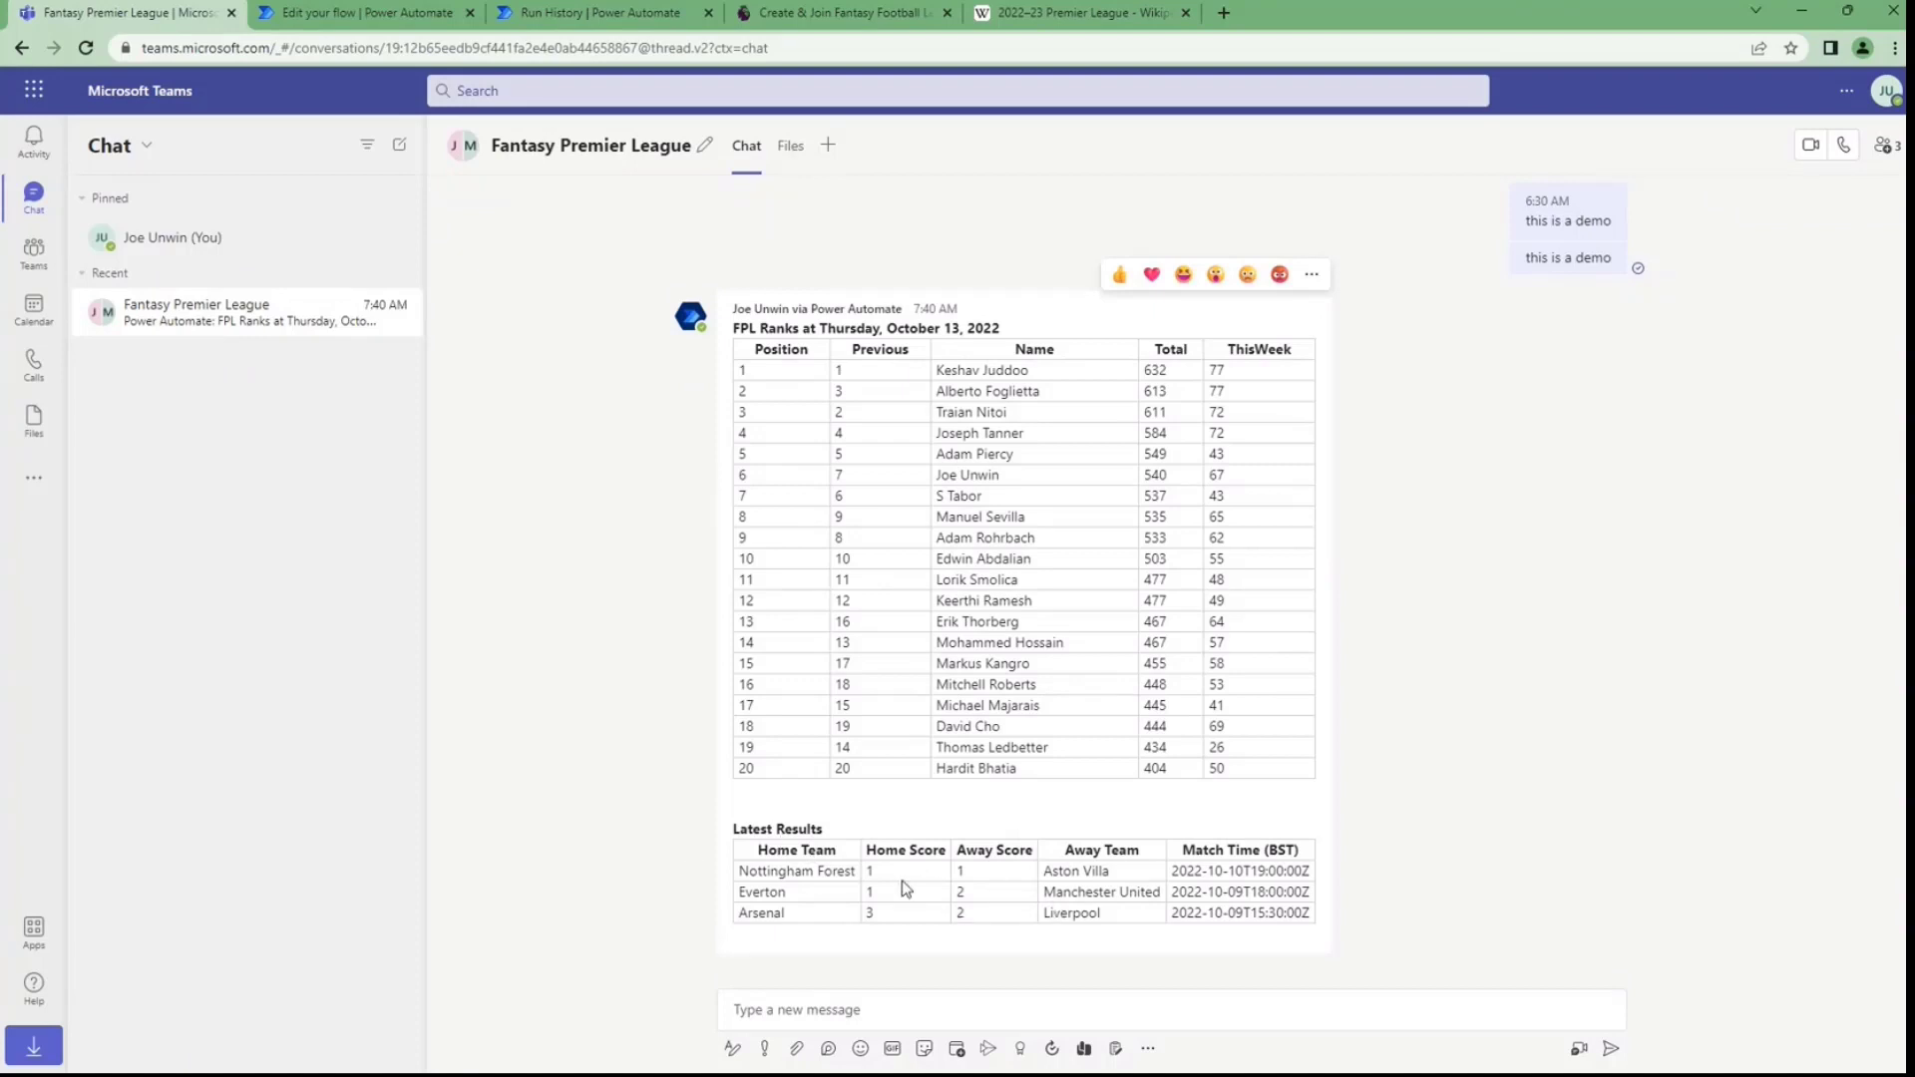
pyautogui.tripleClick(1271, 876)
pyautogui.click(1278, 873)
pyautogui.doubleClick(1282, 854)
pyautogui.click(1256, 880)
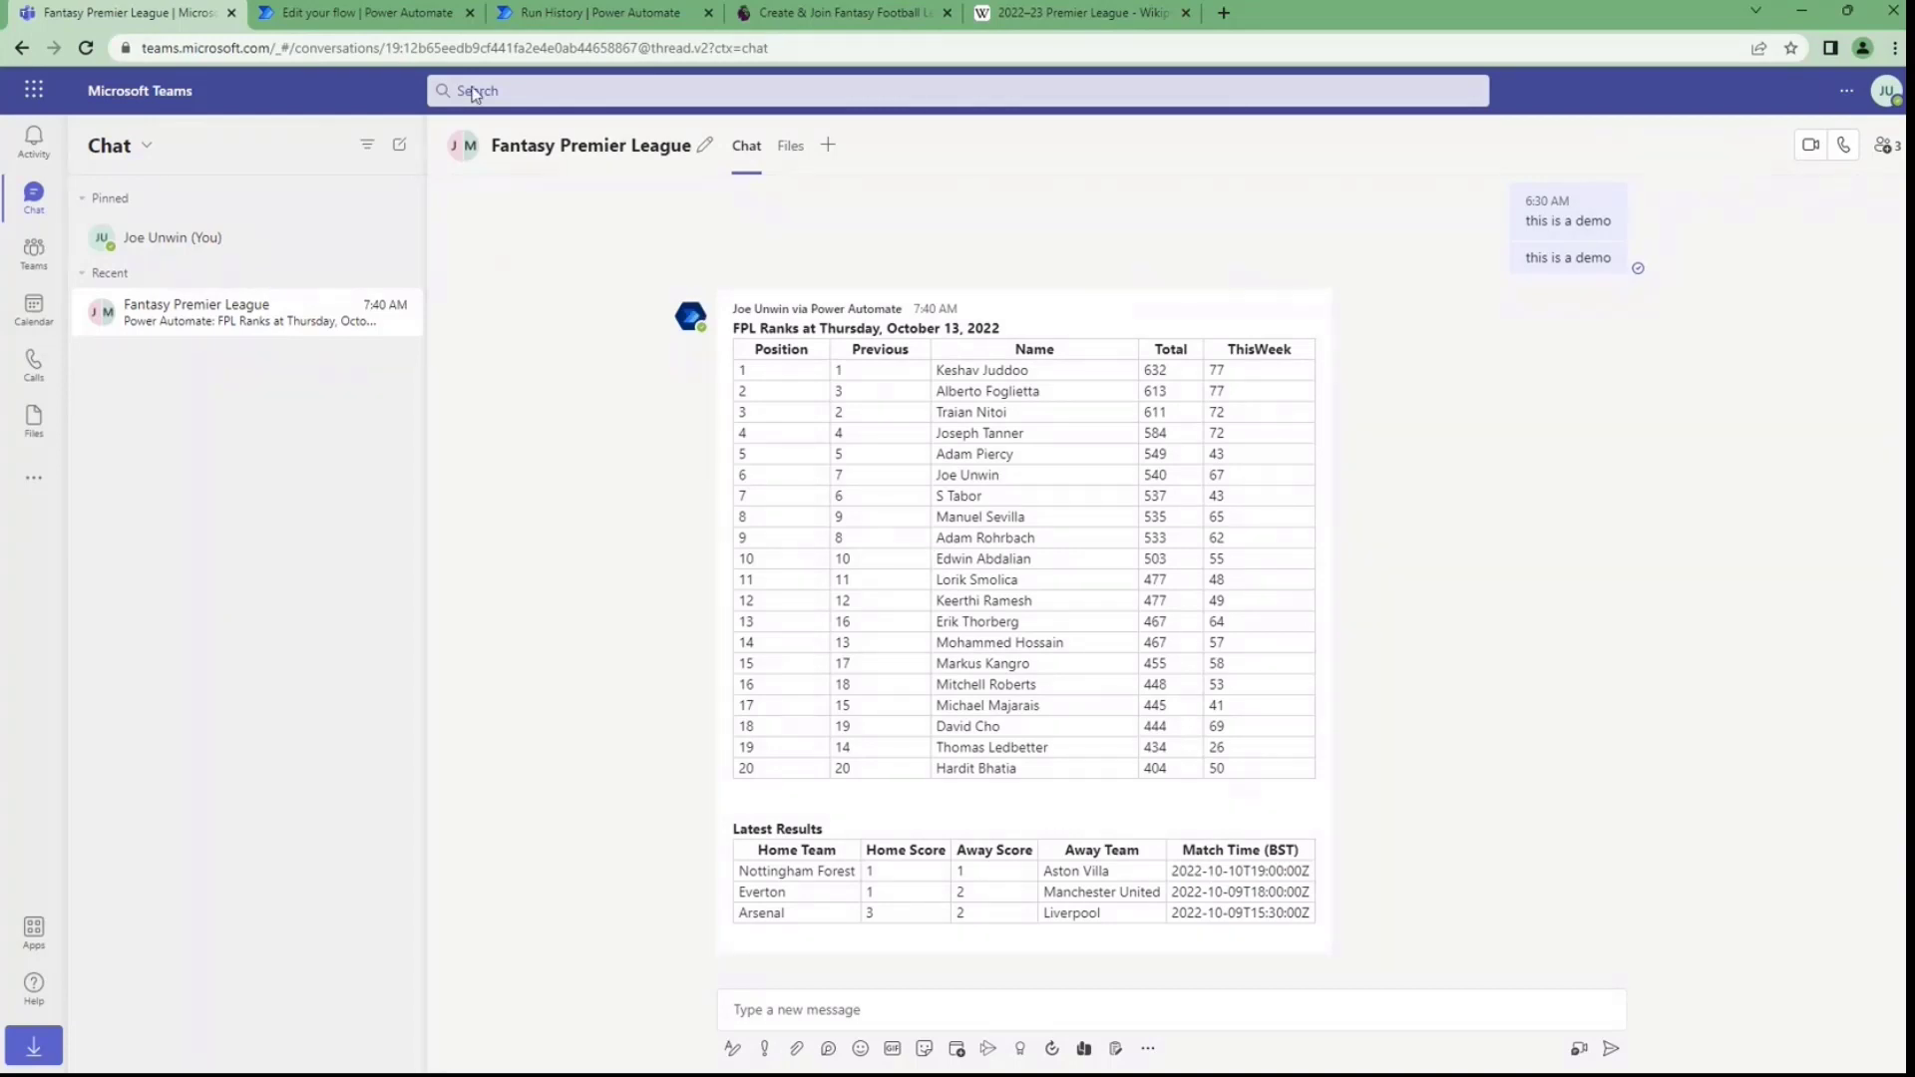
# Return to the flow run in Power Automate and reopen the flow for editing
pyautogui.click(539, 18)
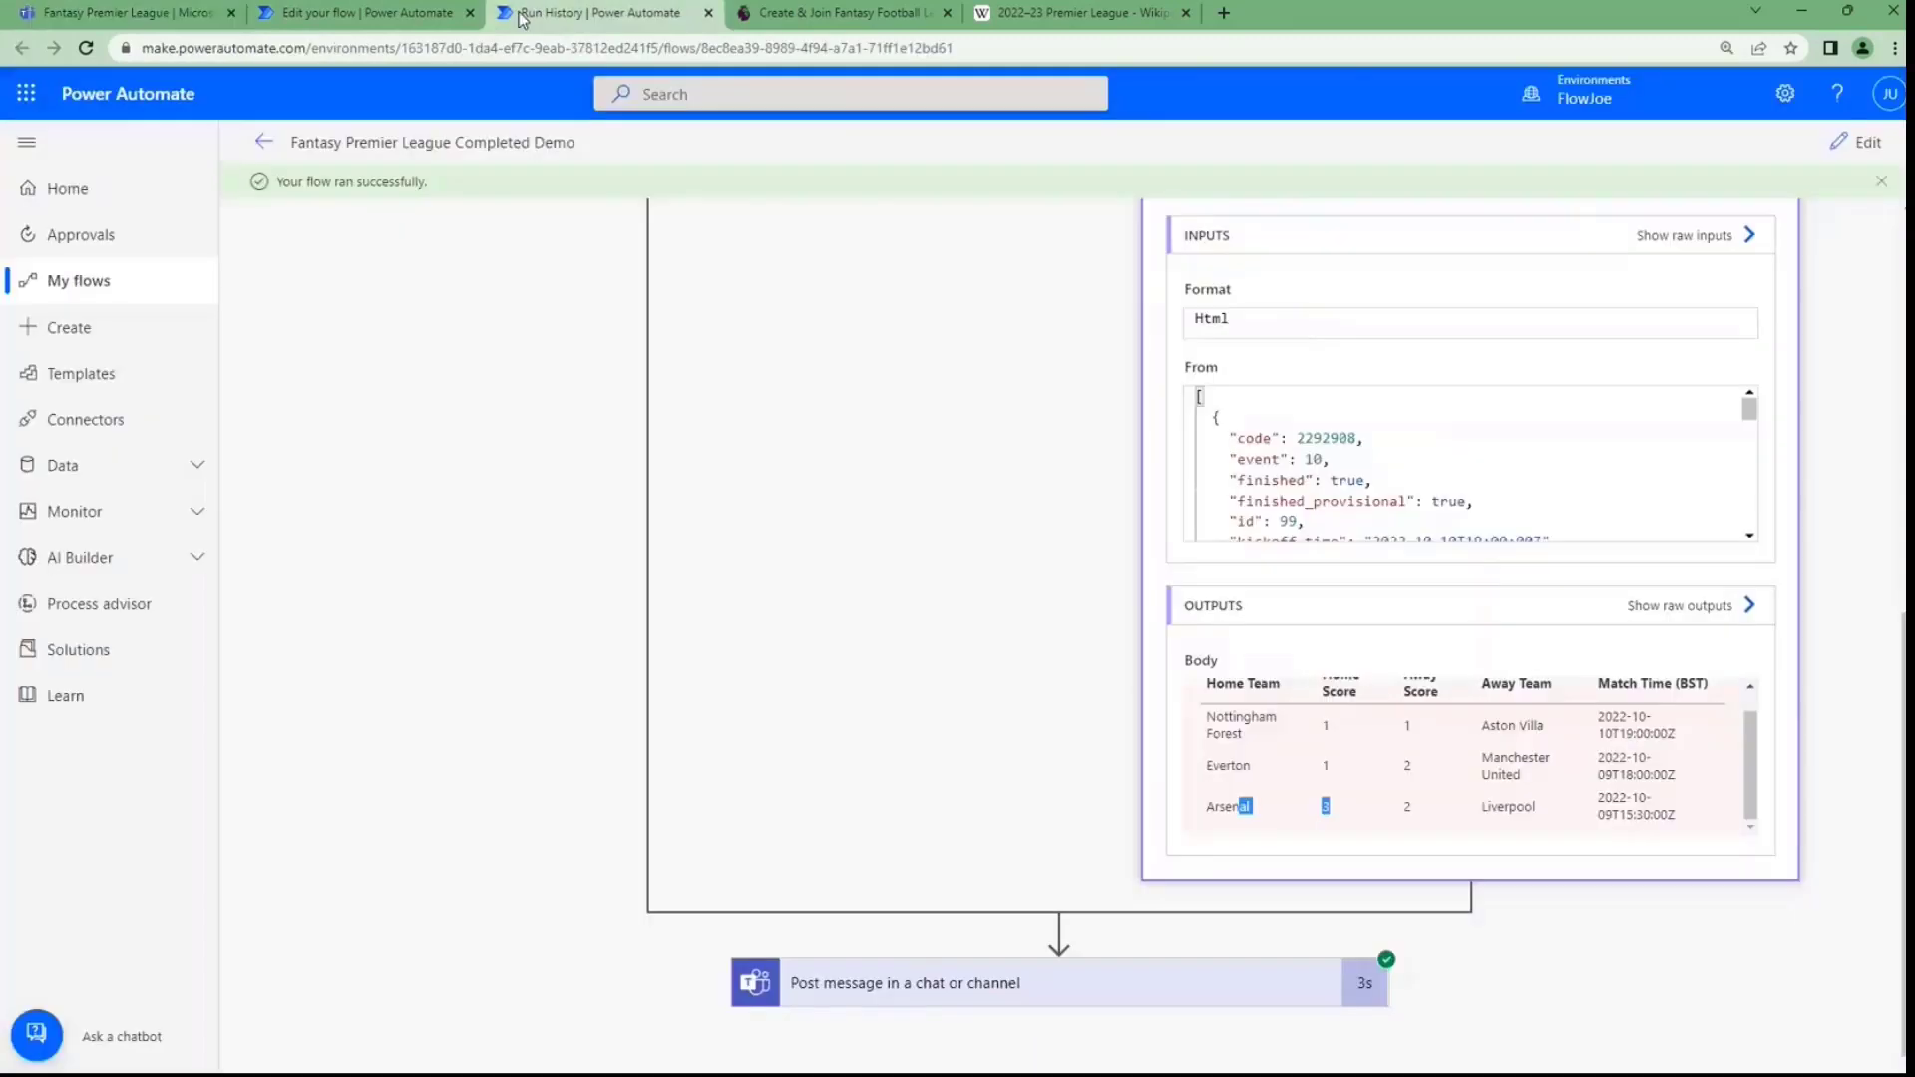
pyautogui.click(1857, 142)
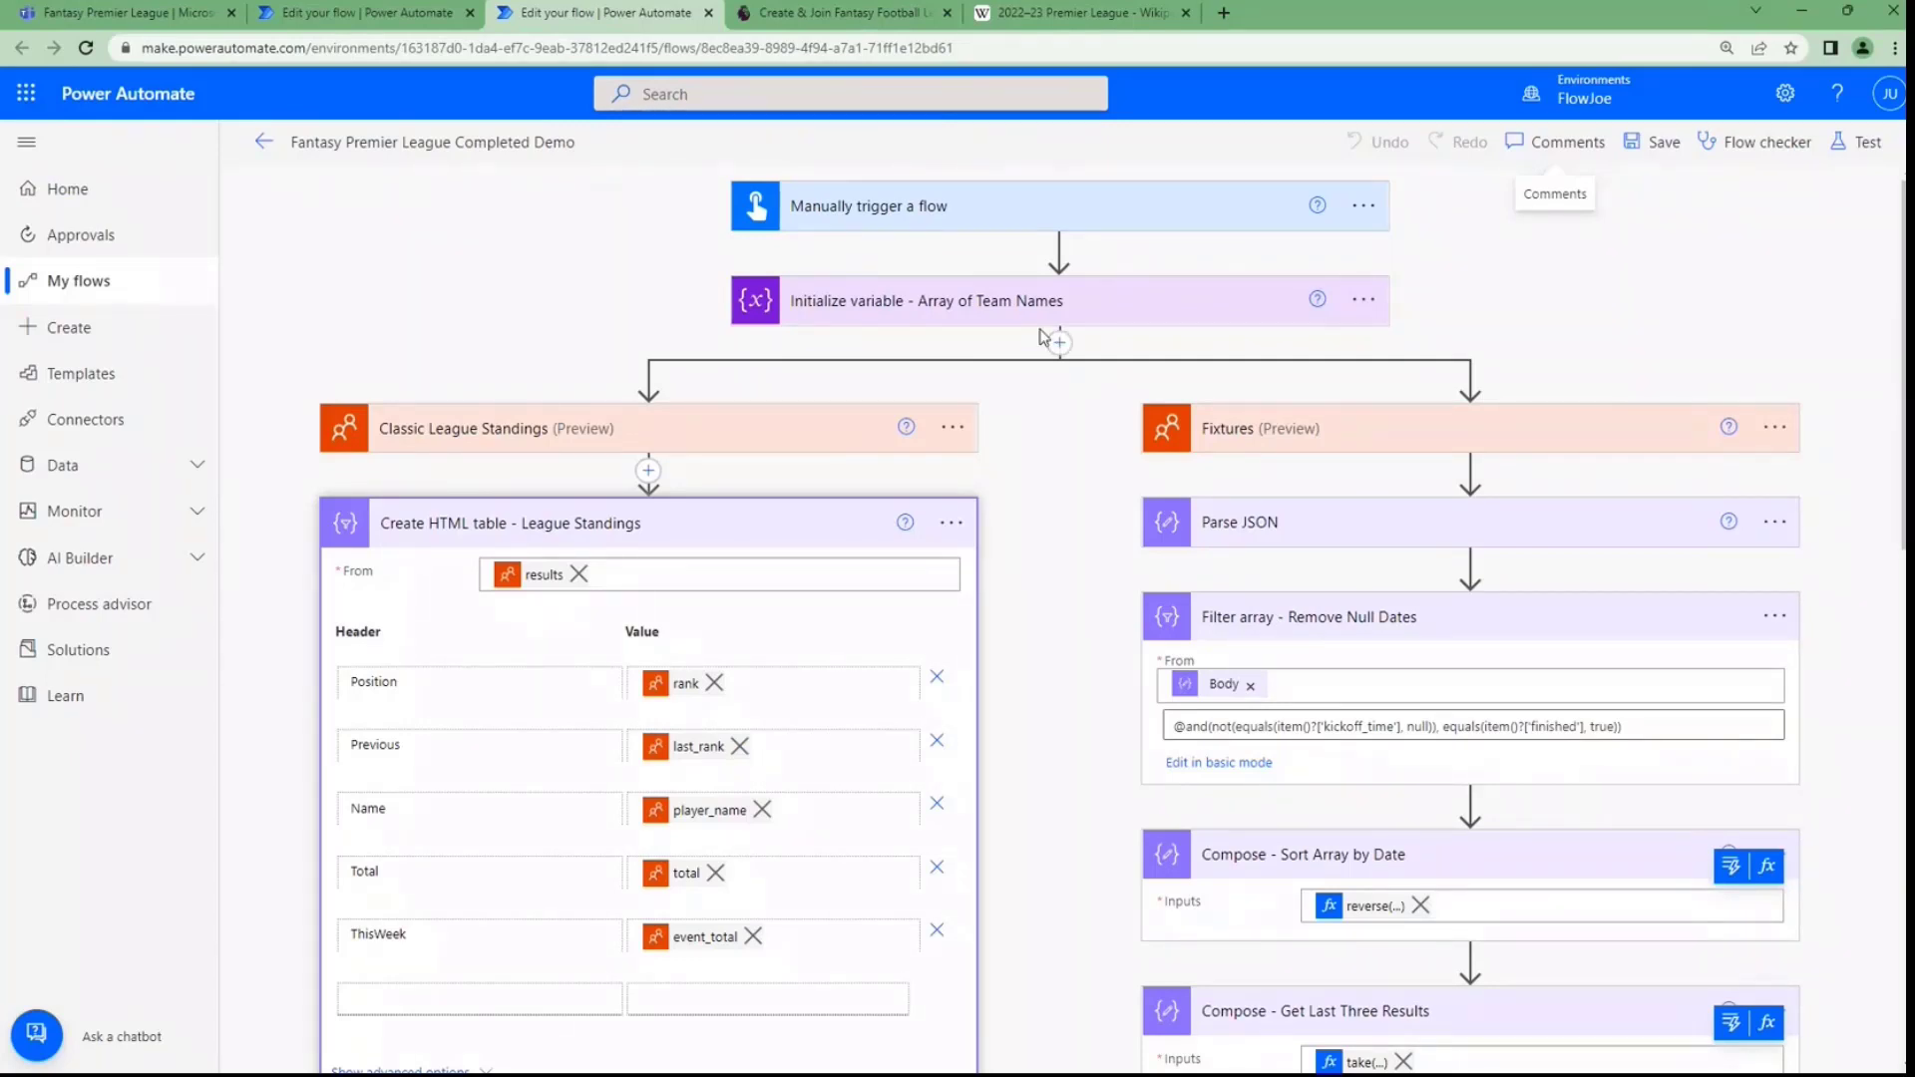
# Switch back to the Teams chat and review the sixth-place ranking row and the Arsenal versus Liverpool result
pyautogui.click(184, 19)
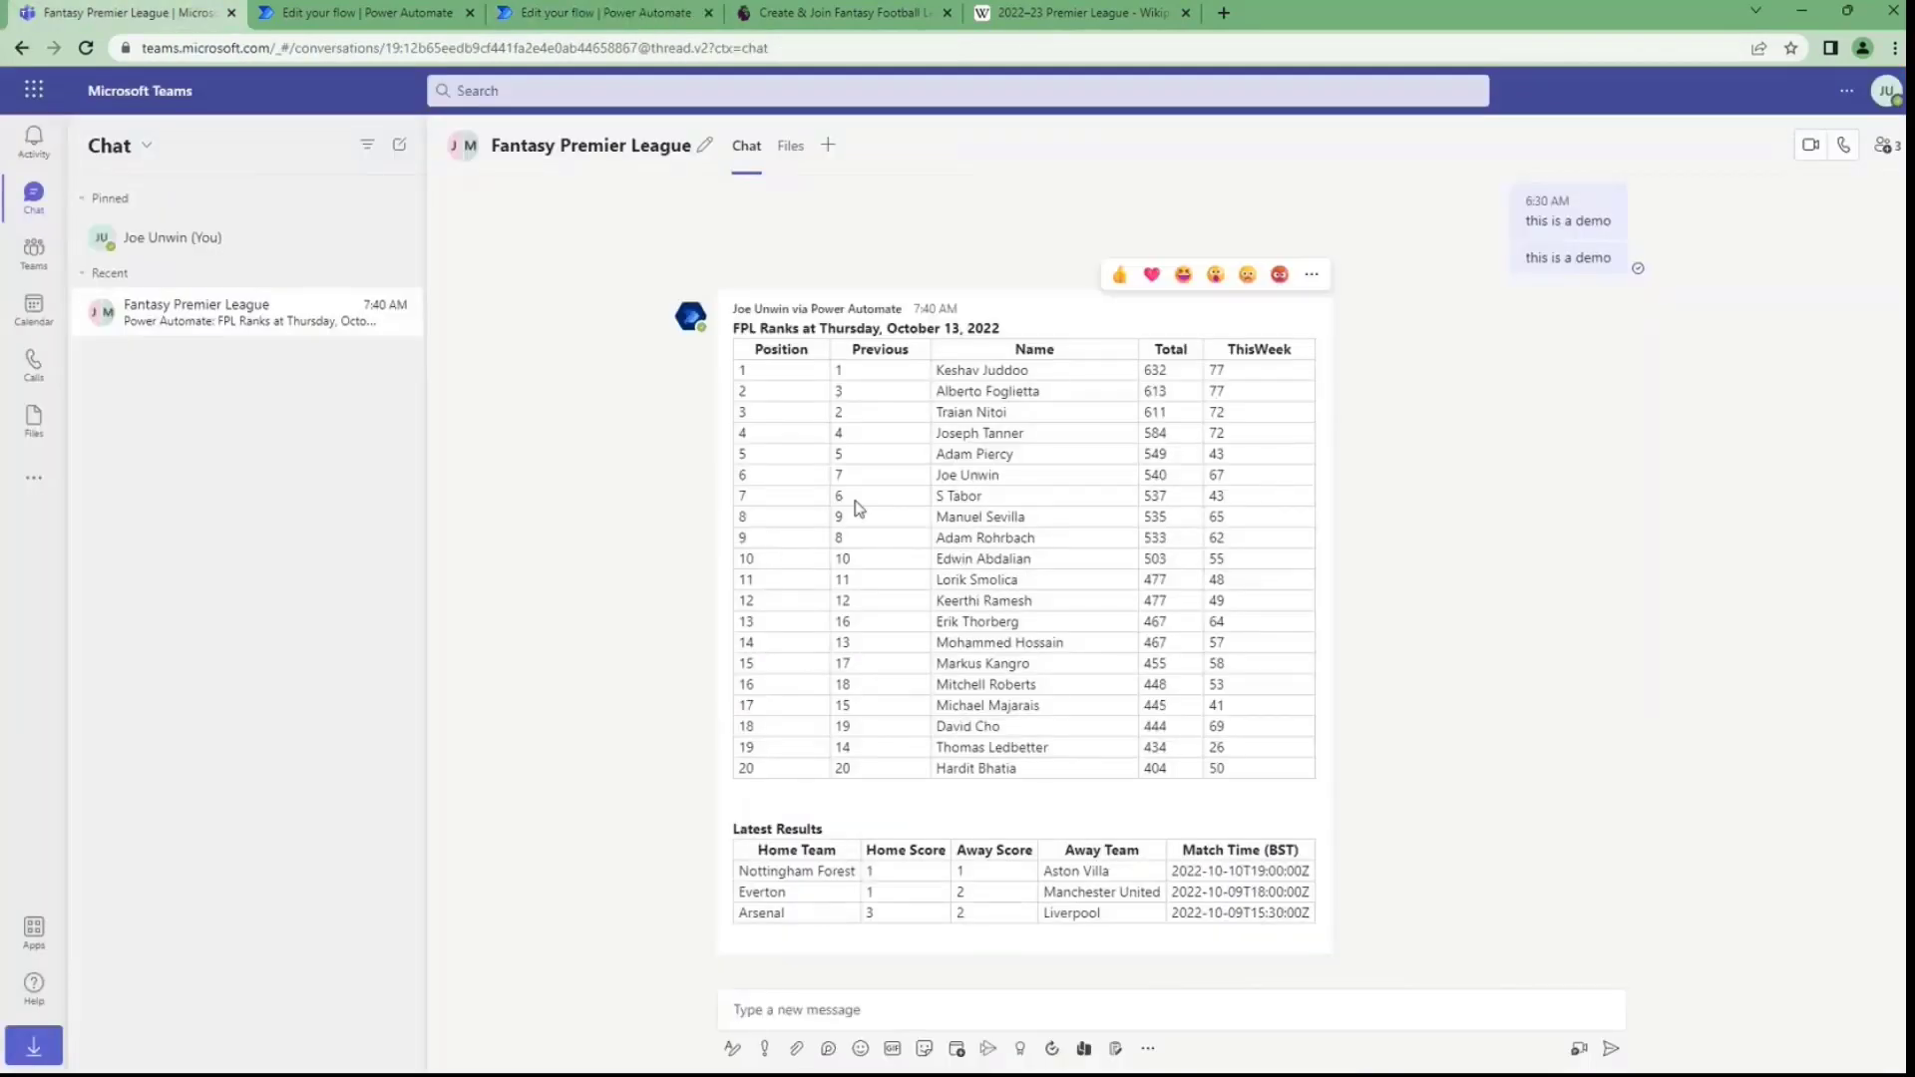
pyautogui.moveTo(741, 476); pyautogui.dragTo(1263, 485)
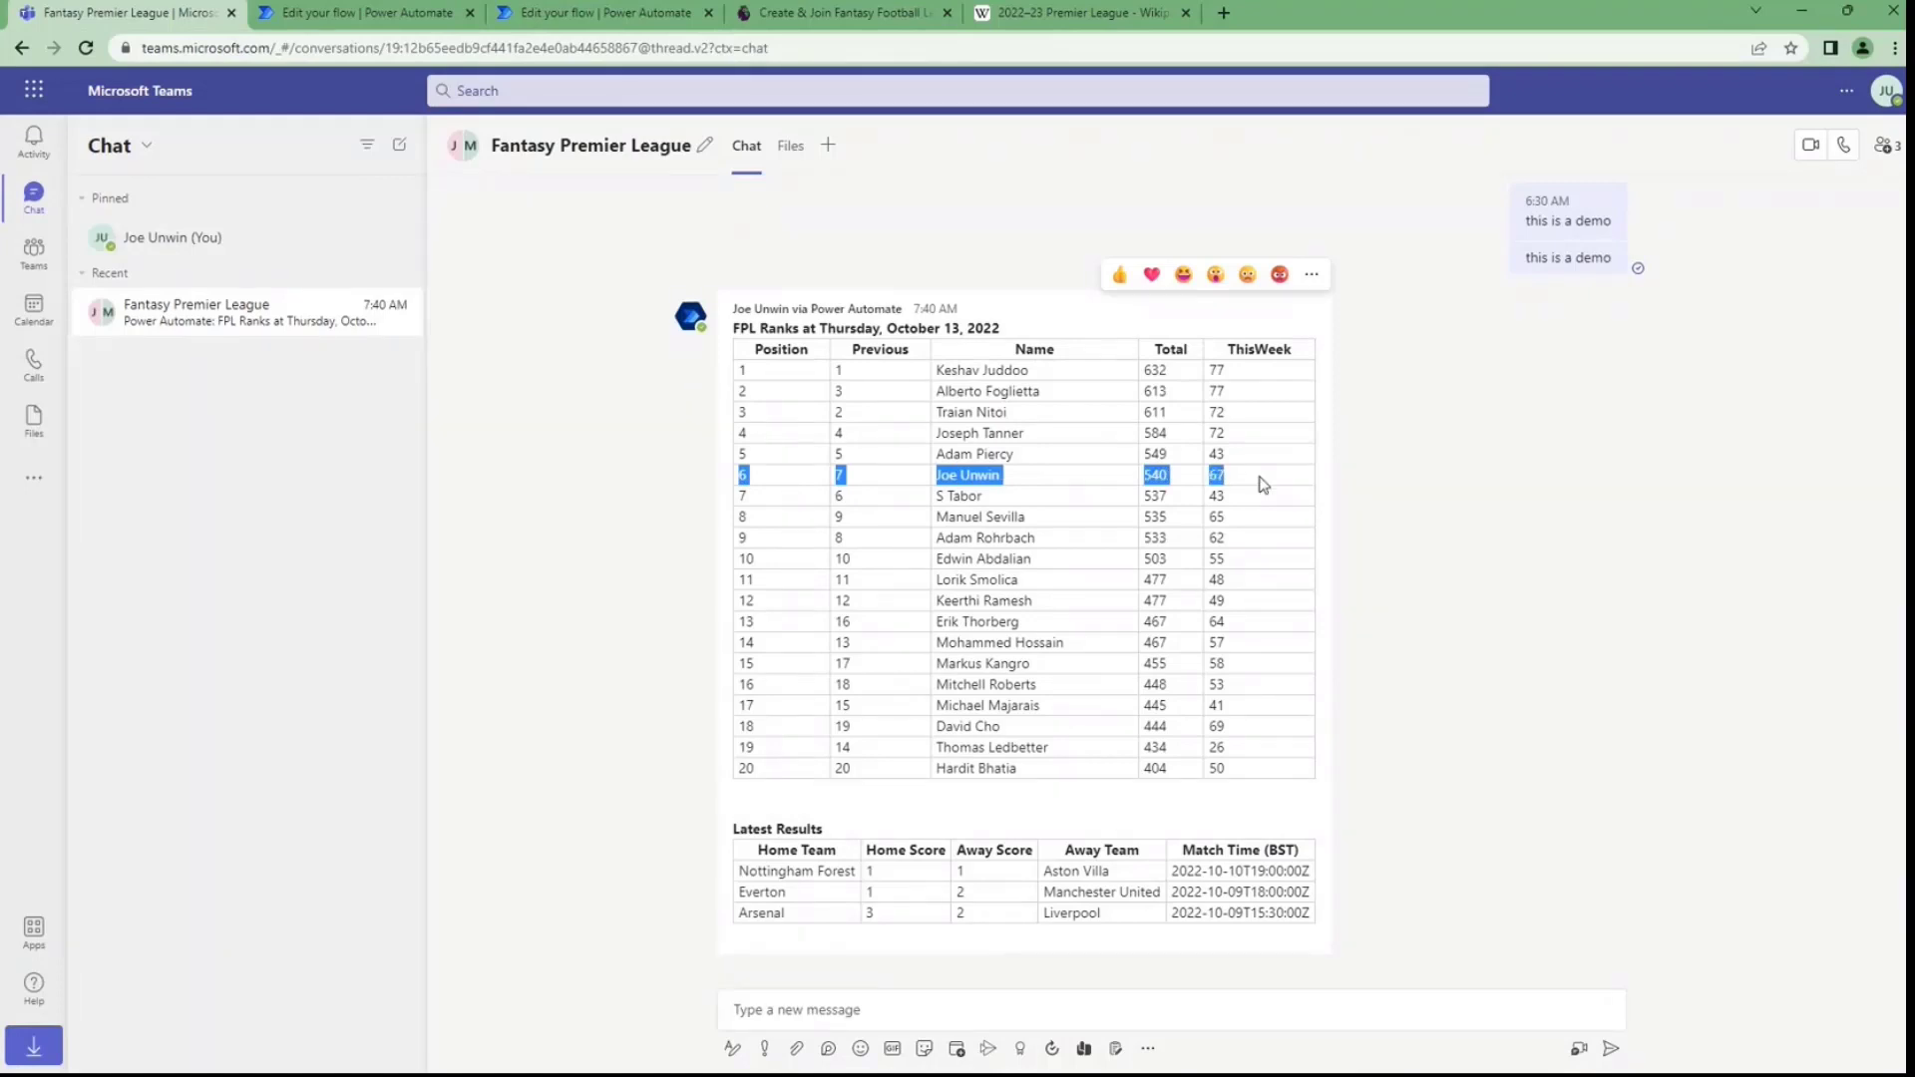
pyautogui.moveTo(748, 914); pyautogui.dragTo(1128, 919)
pyautogui.click(1127, 920)
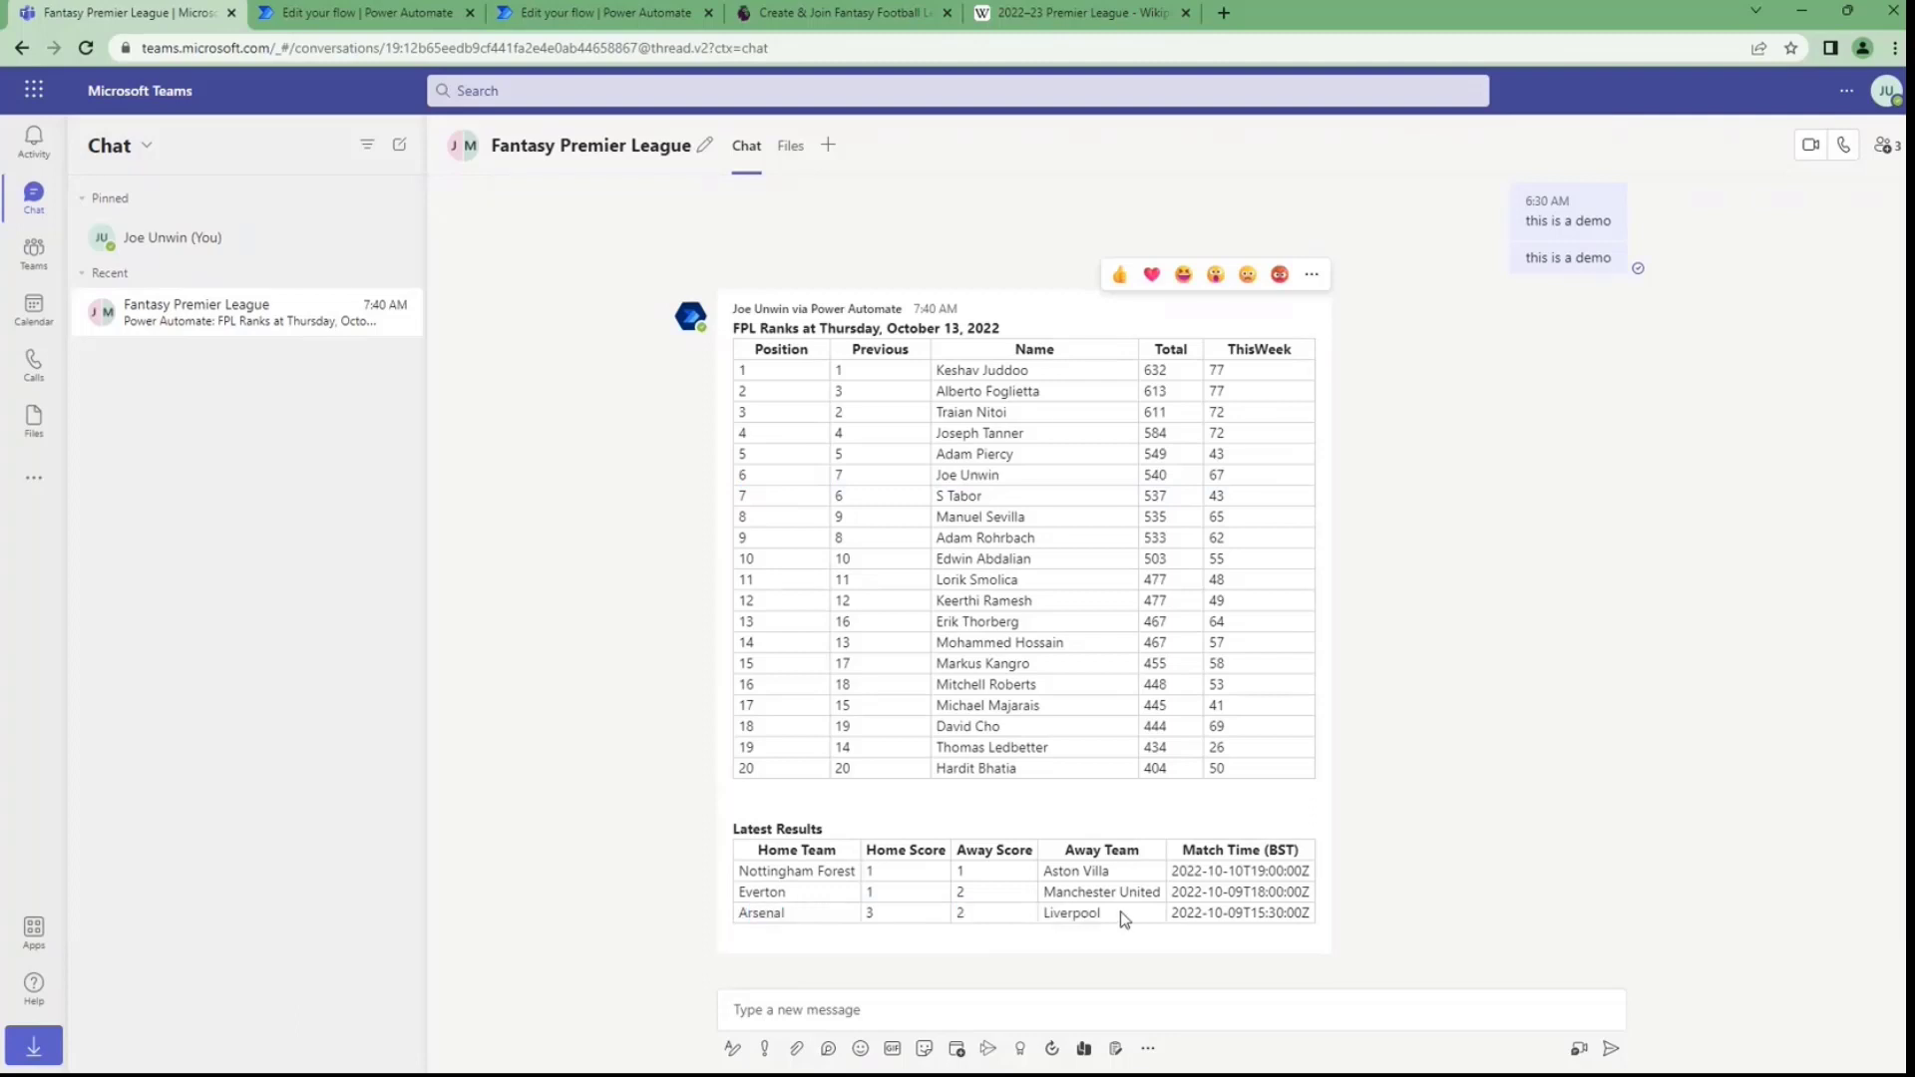